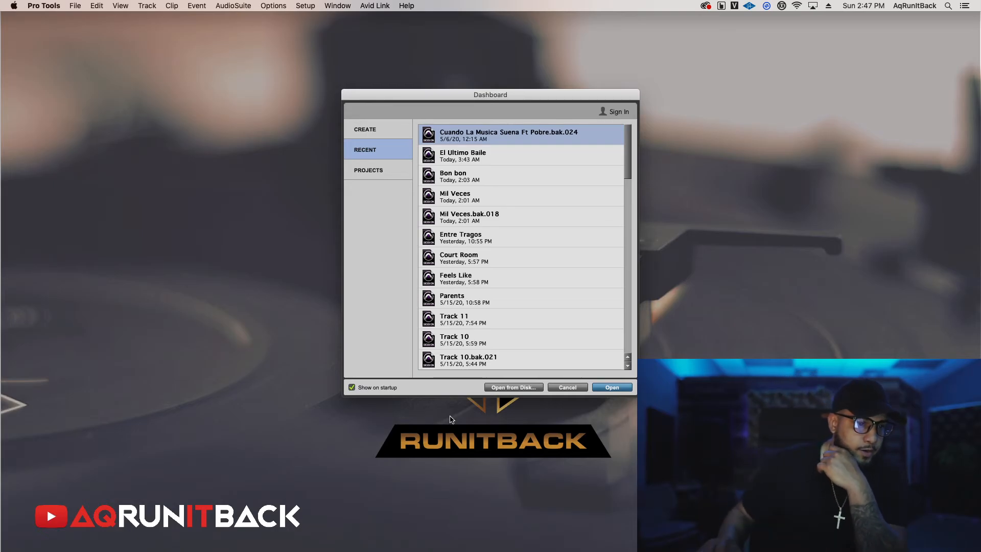
Set up a new local session without a template and name it "Aqrunitback Template".
left_click(380, 129)
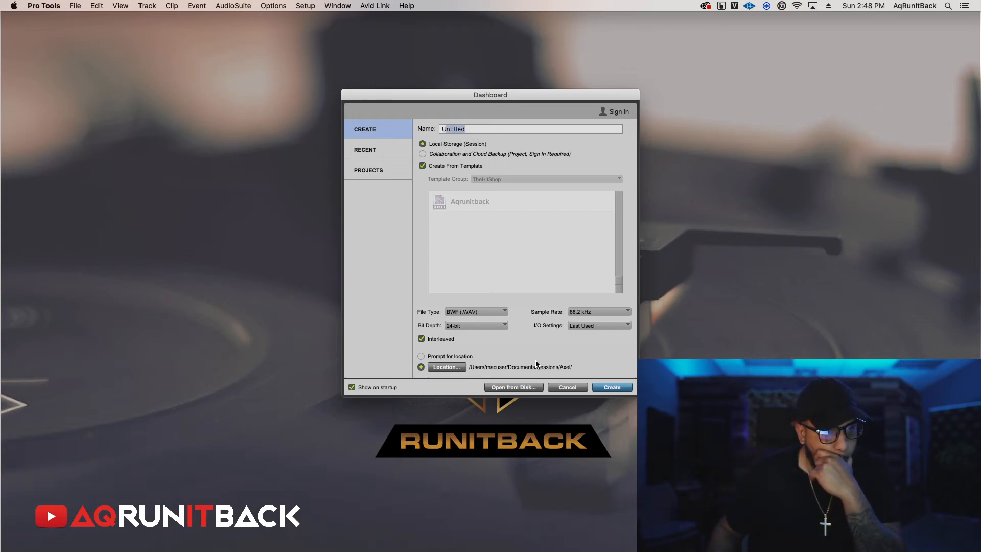
left_click(422, 166)
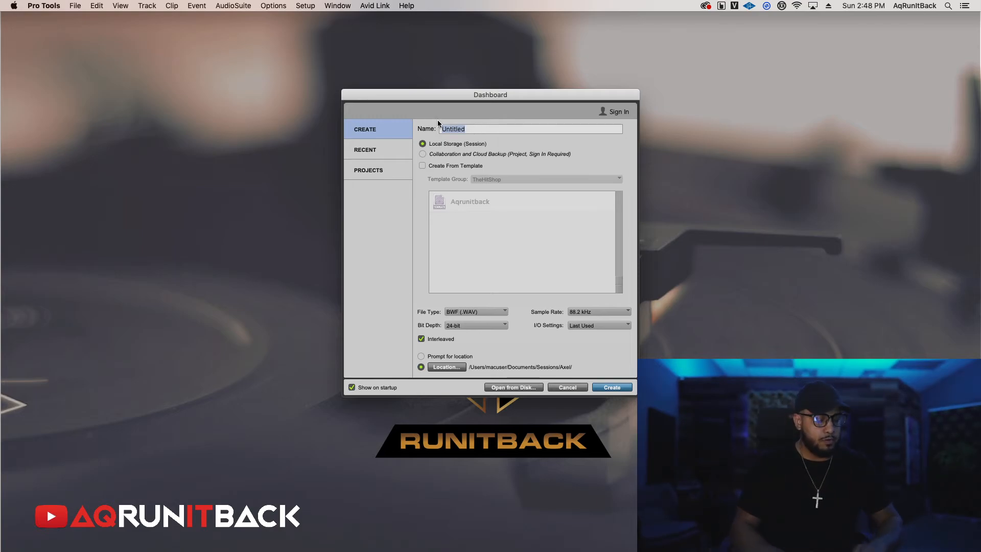
type("Aq")
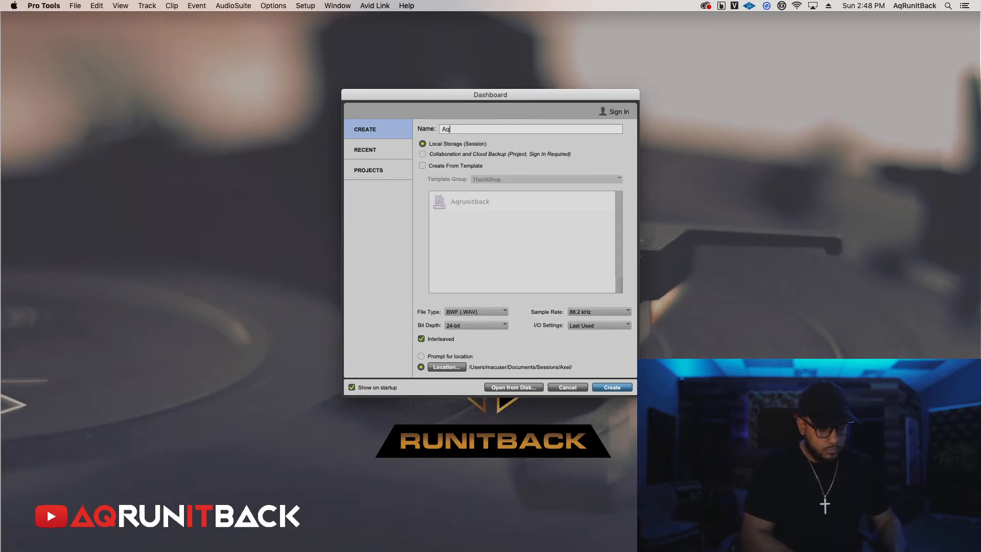
type("runit")
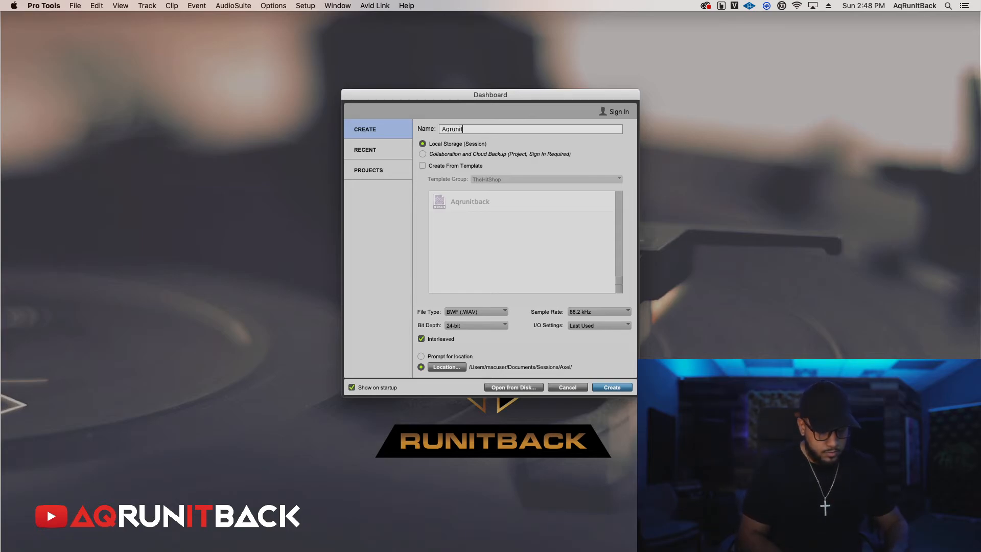
type("ba")
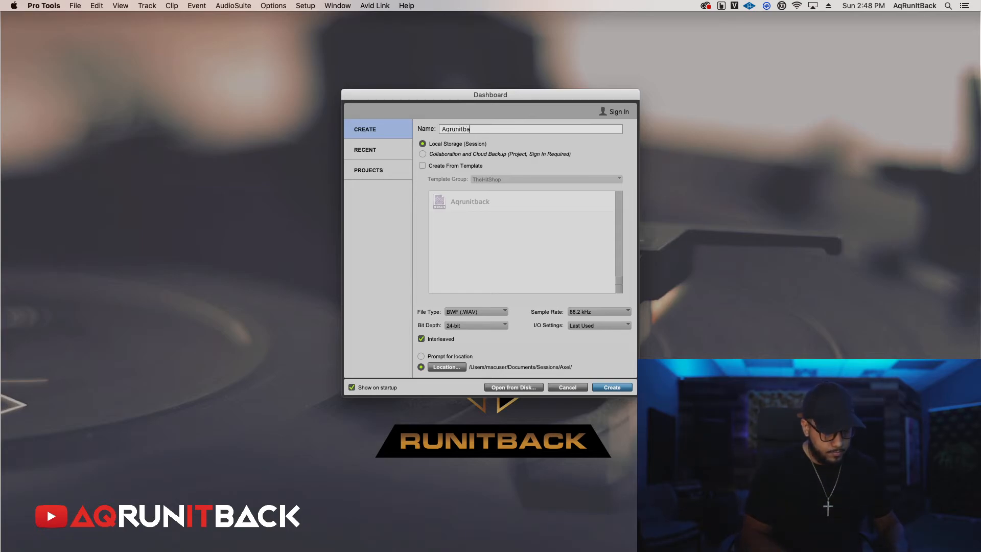
type("ck Temp")
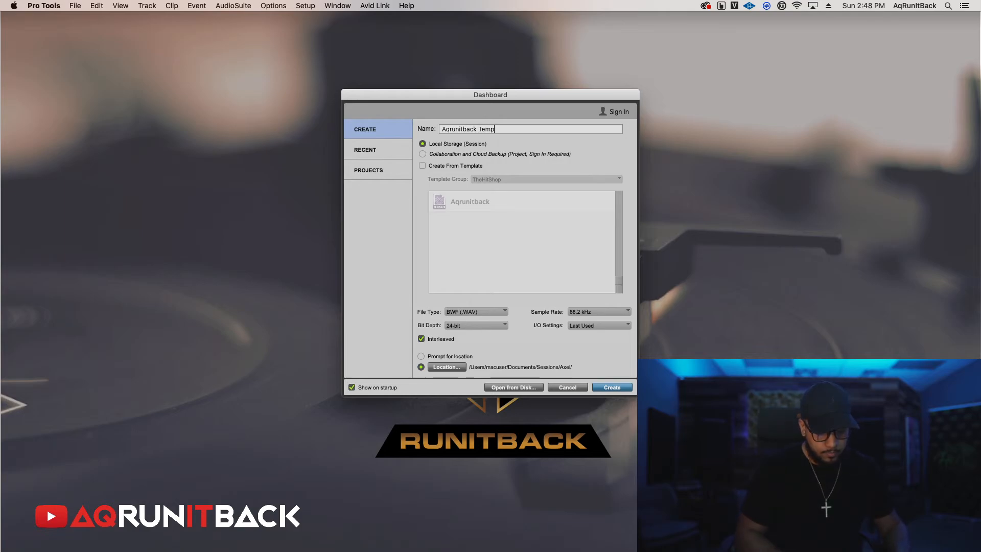
type("late")
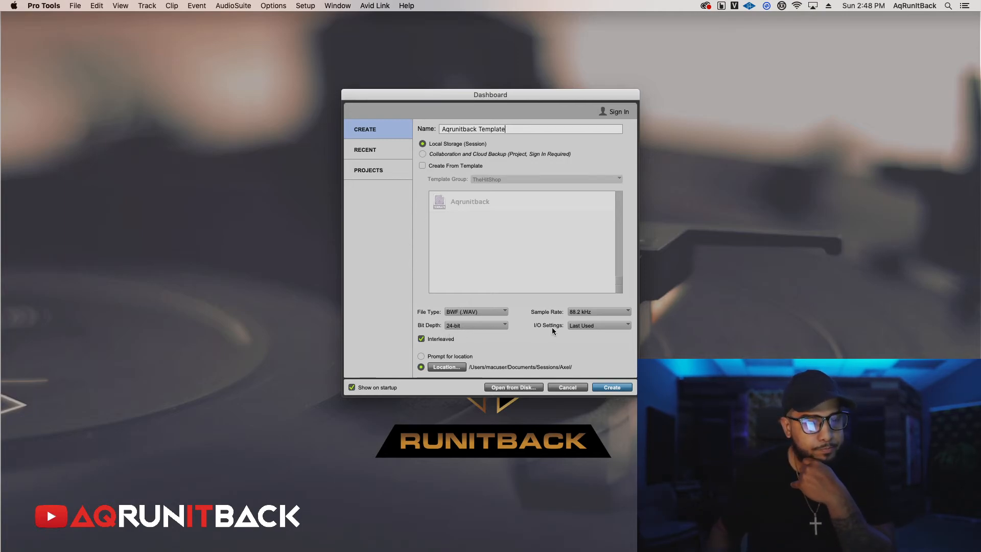
Set the session's sample rate to 48 kHz and its save location to the Aqrunitback folder in Documents.
left_click(602, 312)
left_click(589, 304)
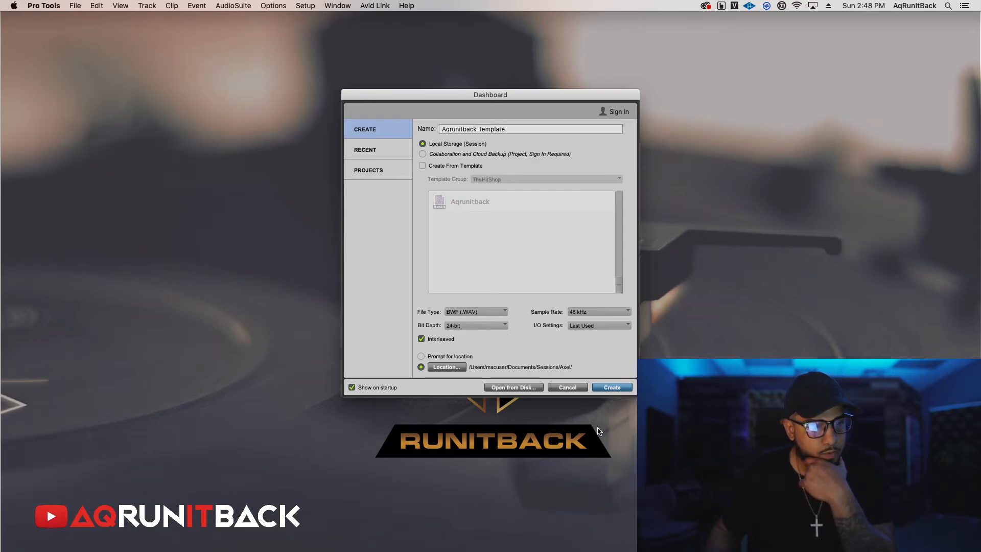
left_click(438, 369)
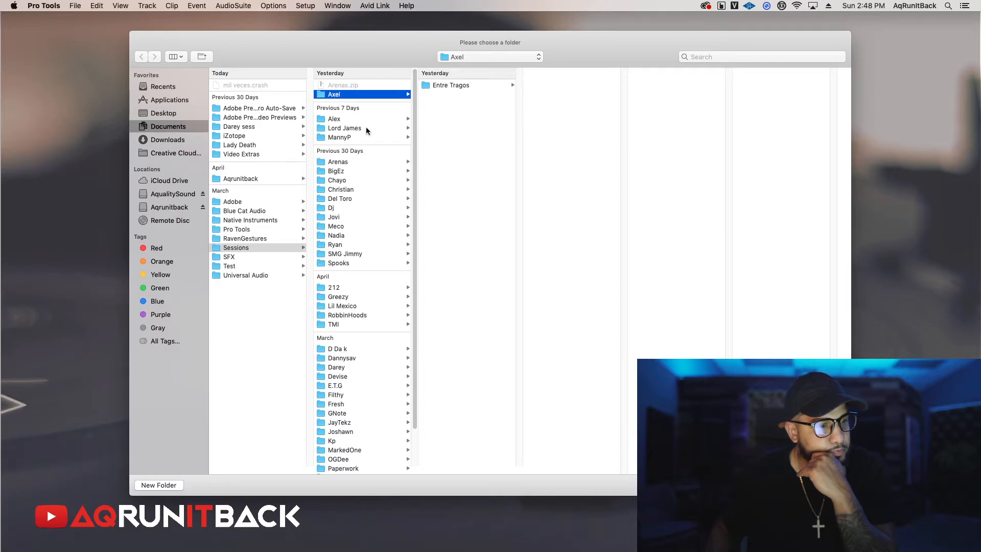
left_click(251, 250)
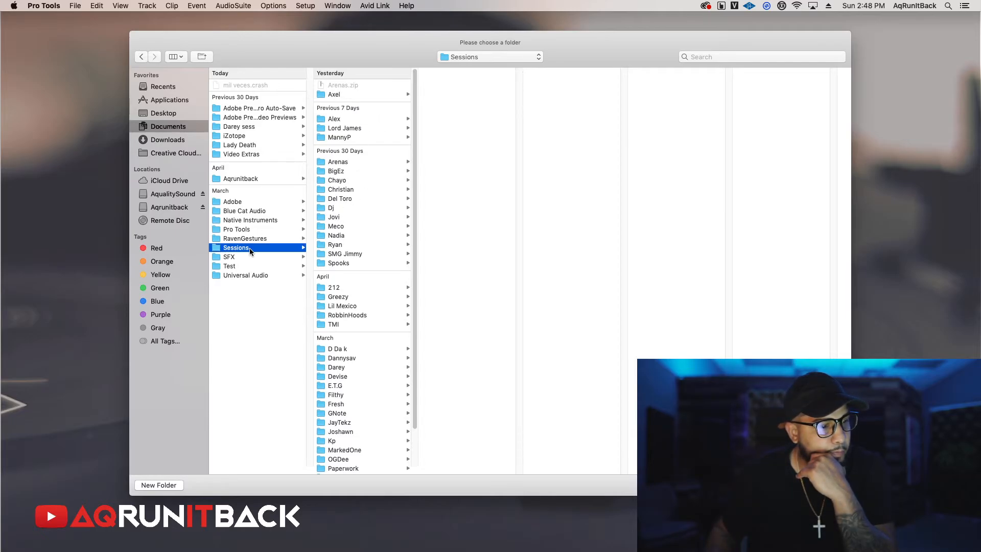
left_click(247, 179)
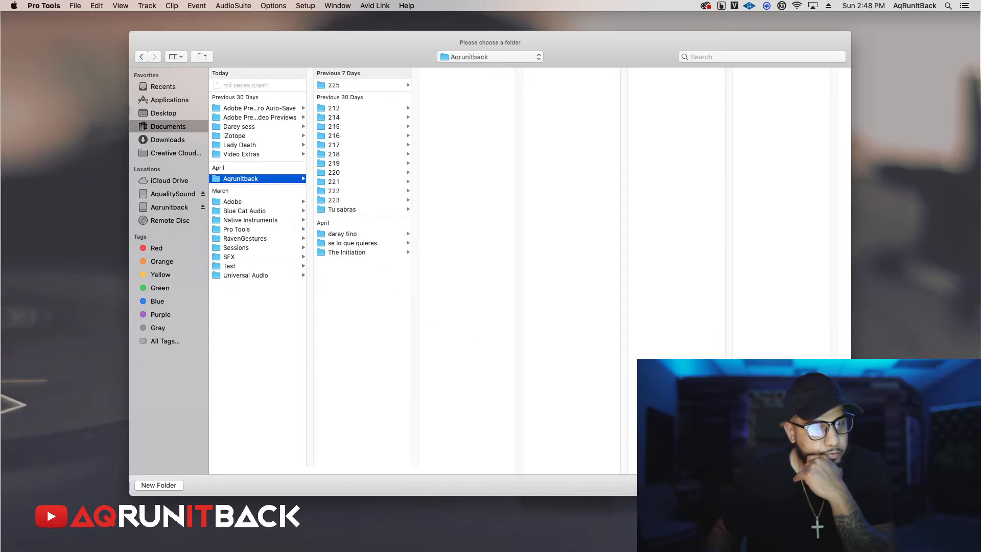
key("Return")
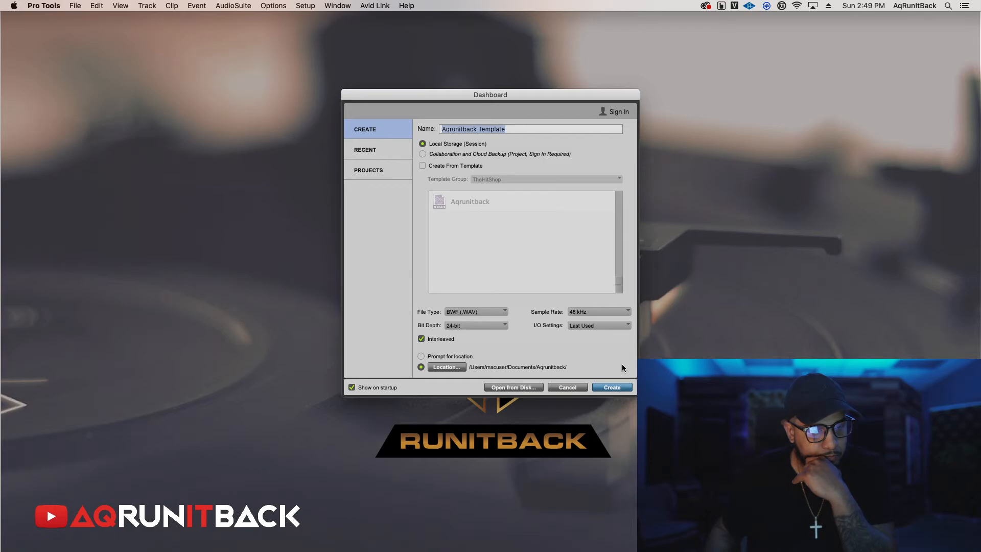
Keep the I/O settings on Last Used and create the session.
left_click(611, 329)
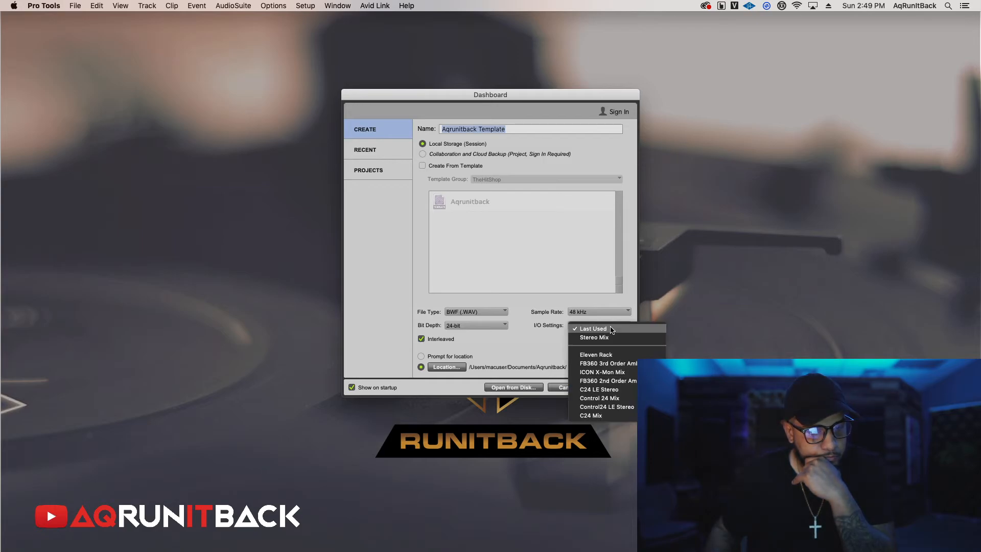
left_click(612, 330)
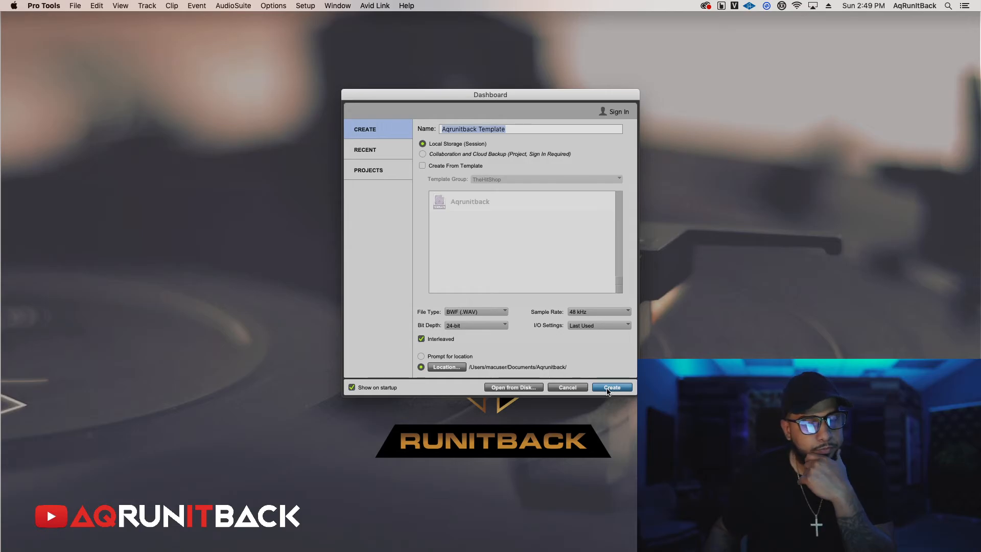
left_click(608, 389)
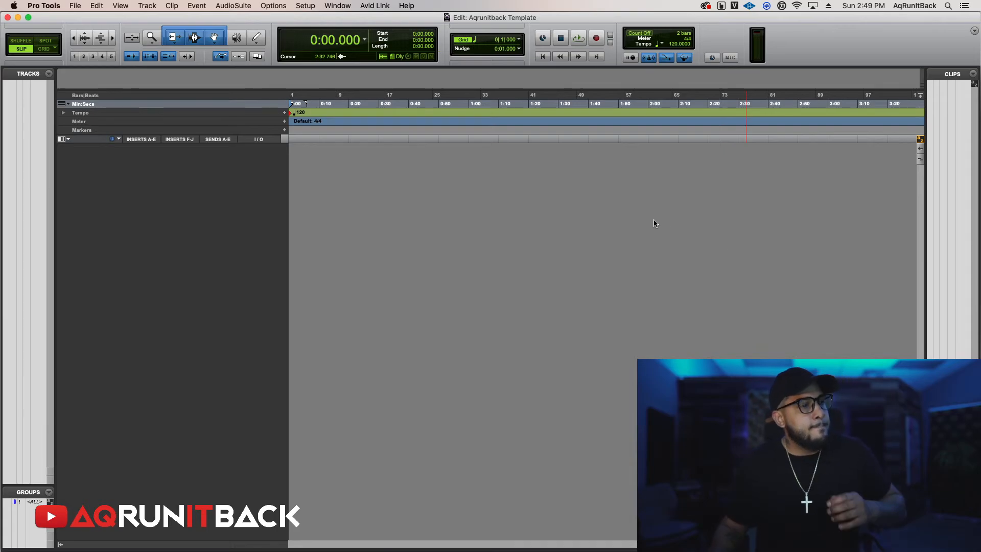
Start adding new tracks and define the first one as a stereo Master Fader.
left_click(145, 6)
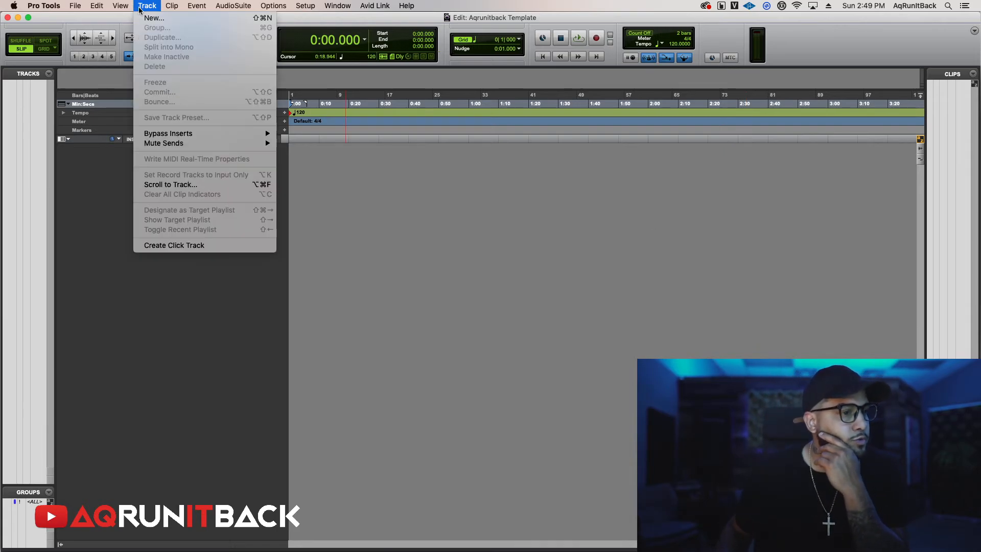
left_click(147, 18)
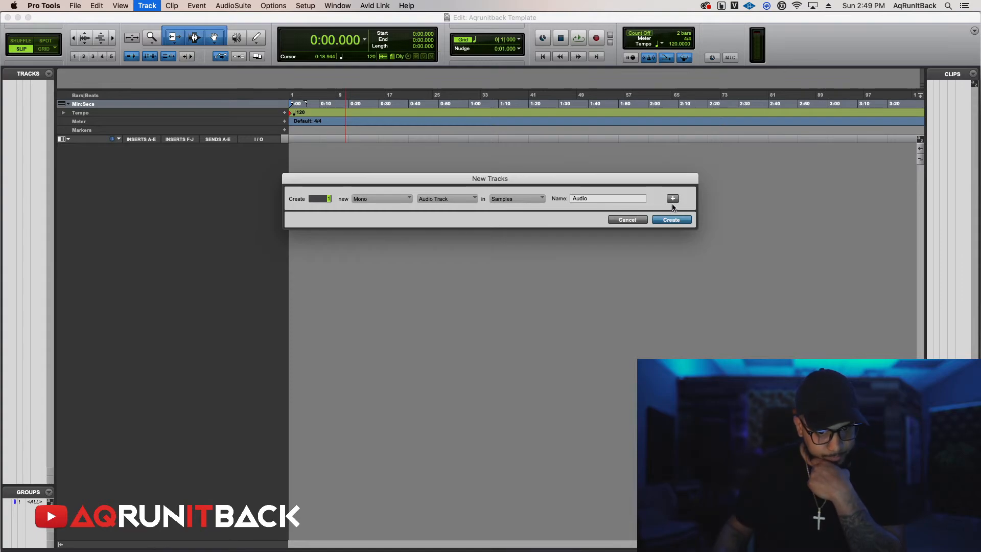
left_click(378, 199)
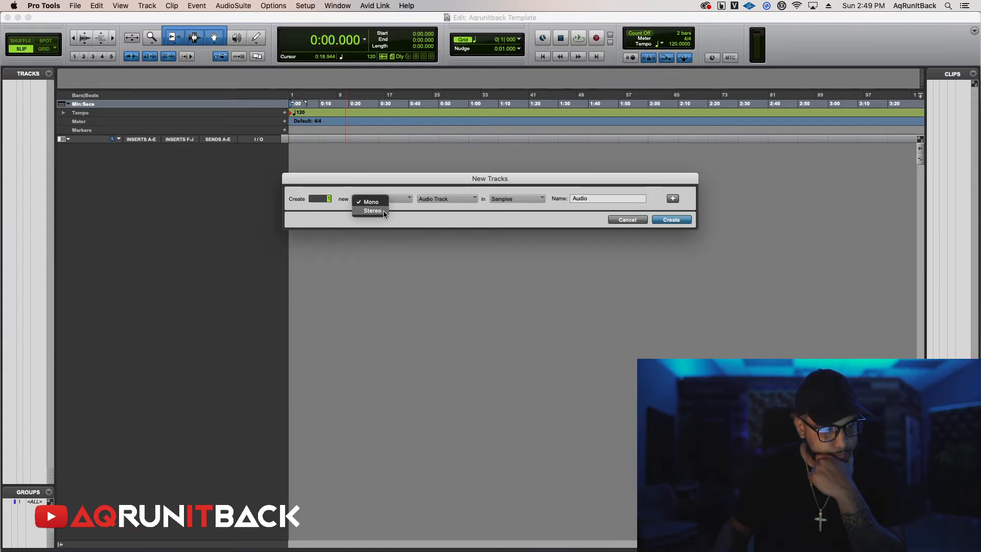
left_click(383, 210)
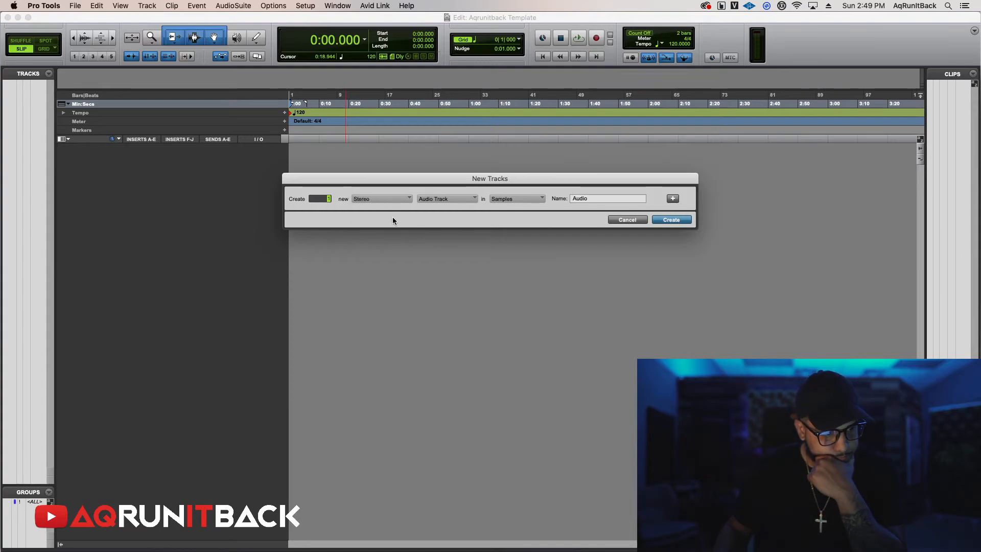
left_click(437, 199)
left_click(445, 220)
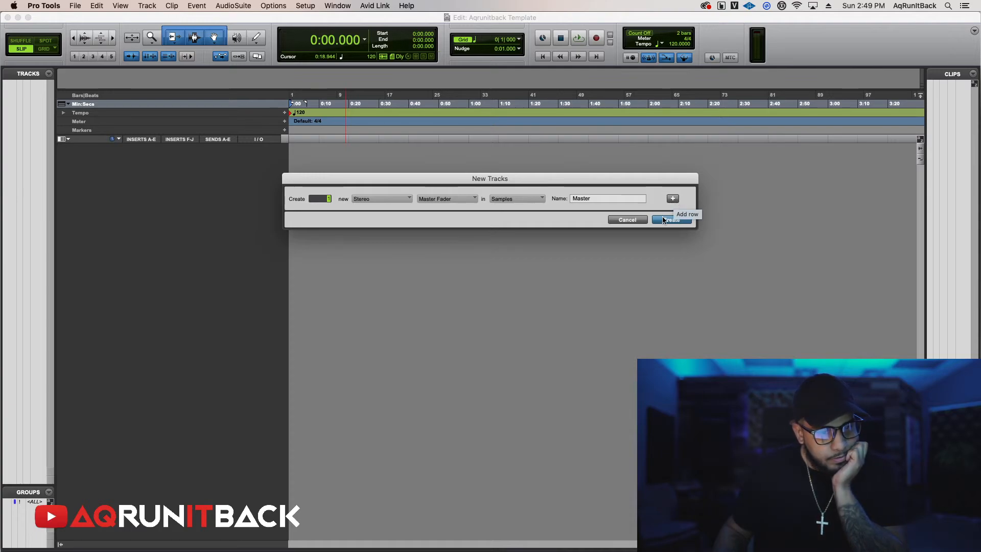
Add six more track rows below the Master Fader row.
left_click(672, 200)
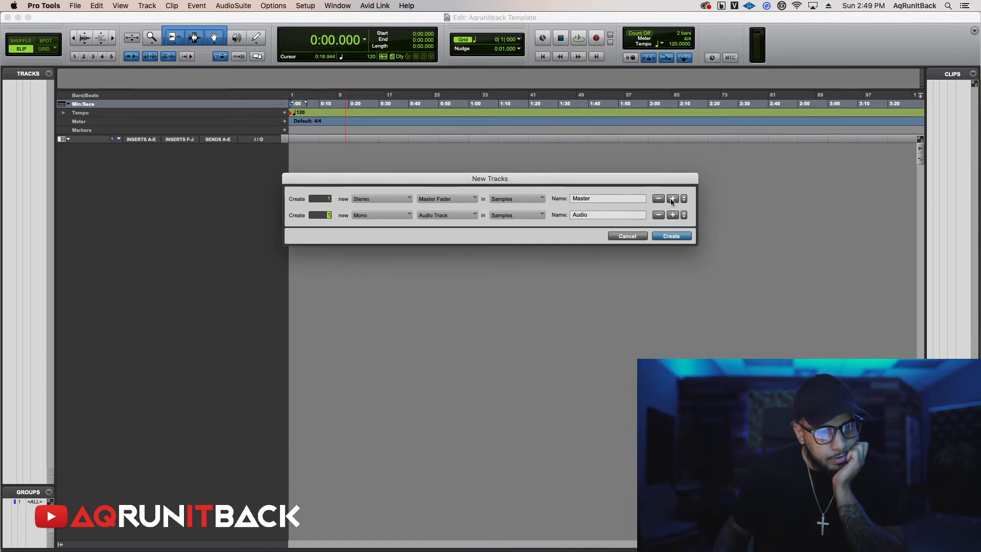
left_click(672, 198)
left_click(672, 199)
left_click(672, 199)
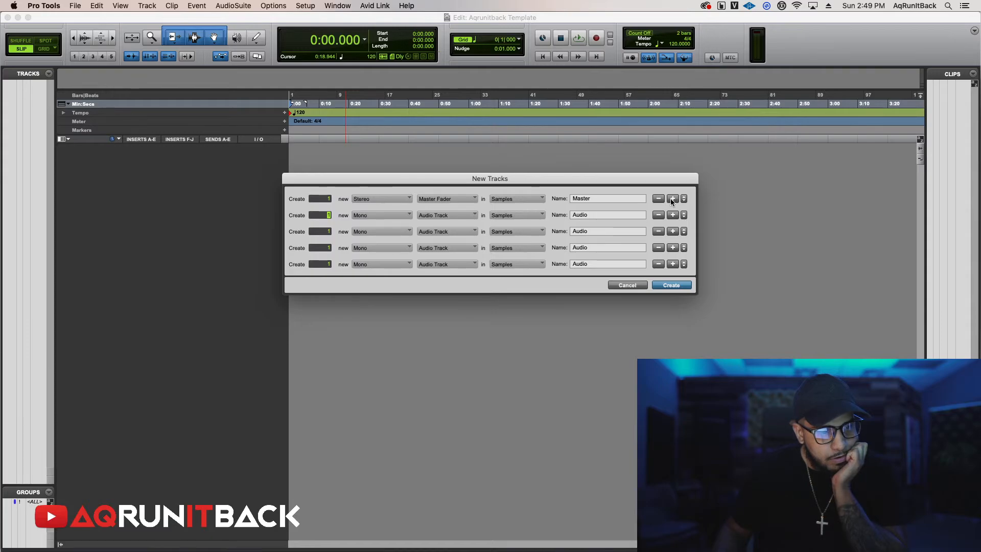
left_click(672, 199)
left_click(672, 199)
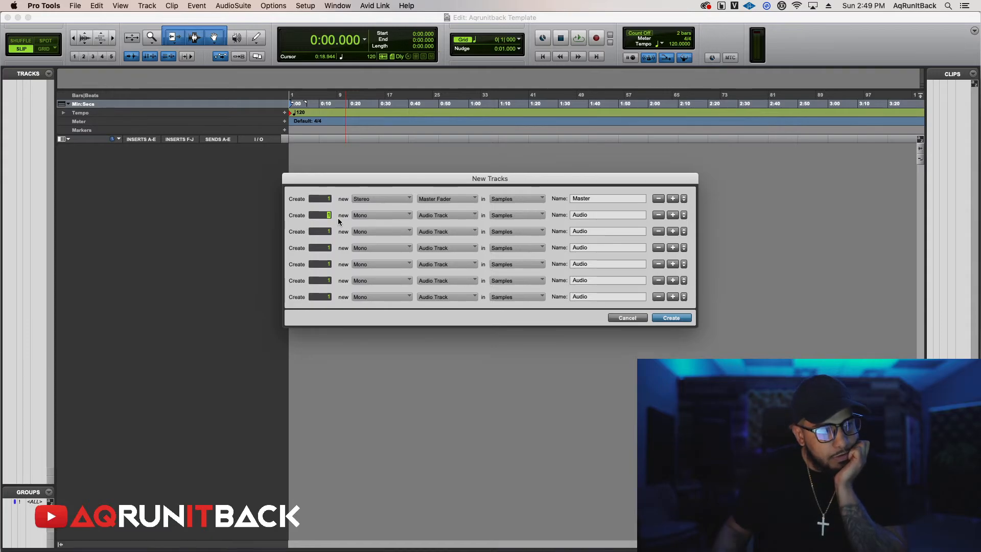
Change the first five audio track rows below the Master Fader from mono to stereo.
left_click(376, 215)
left_click(375, 225)
left_click(376, 231)
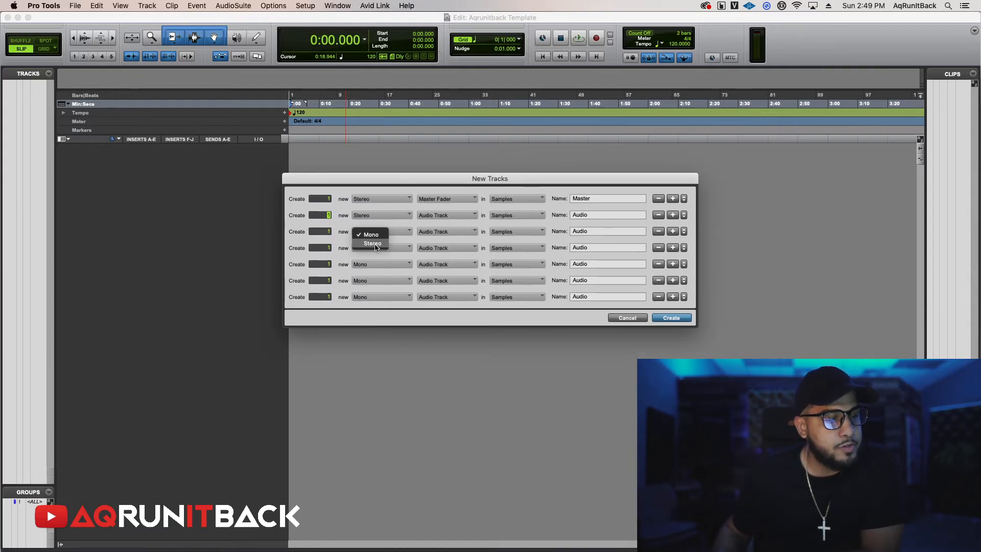
left_click(374, 243)
left_click(375, 260)
left_click(375, 266)
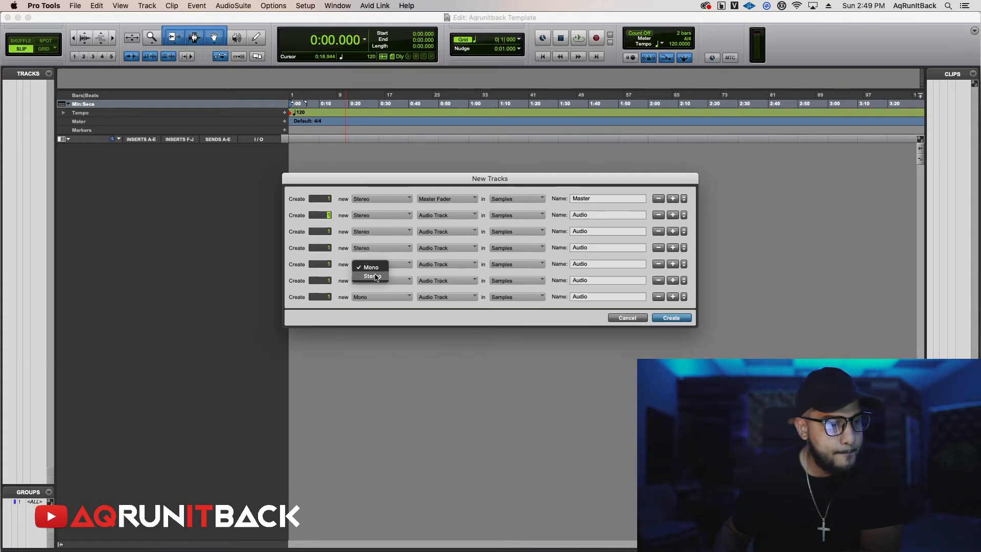
left_click(379, 281)
left_click(375, 290)
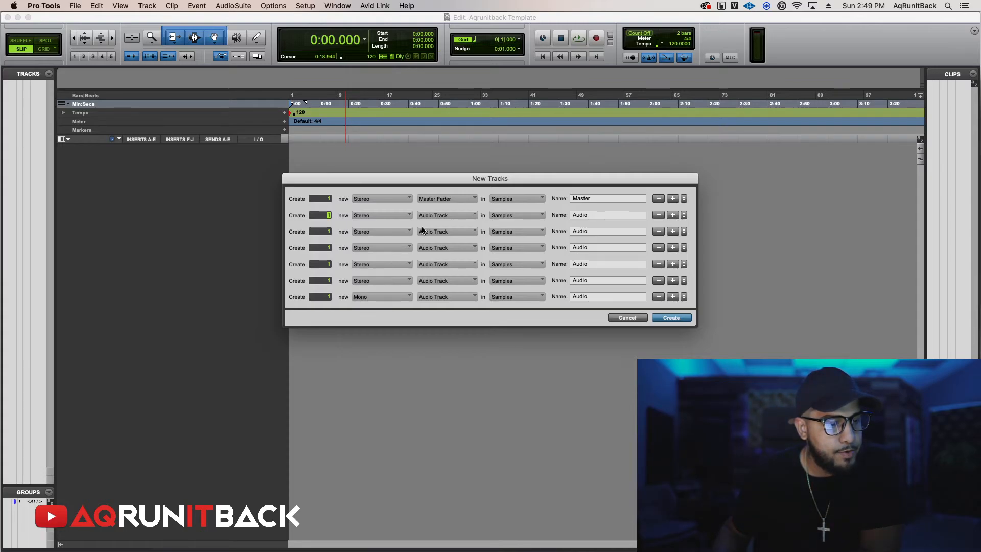
Set the track type of all six rows below the Master Fader to Aux Input.
left_click(436, 214)
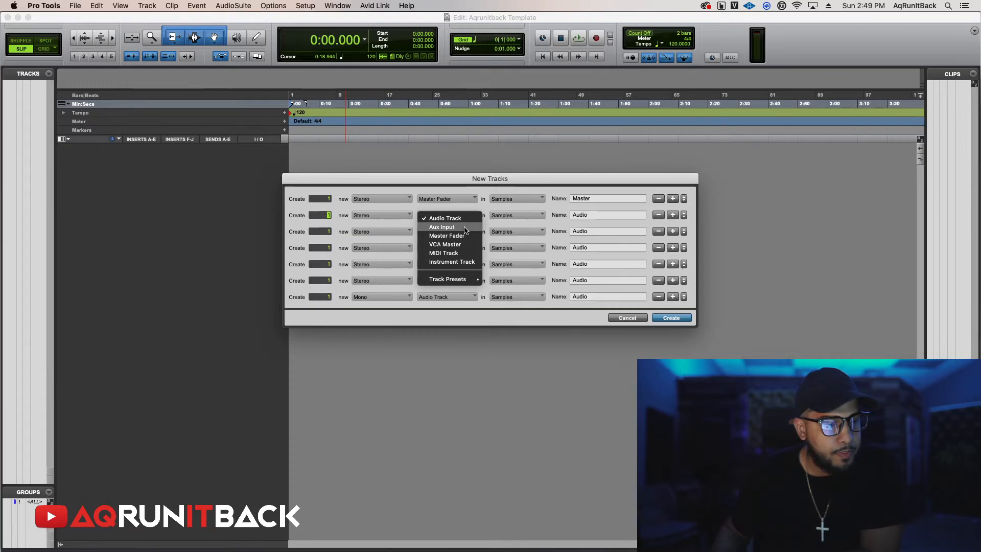
left_click(439, 227)
left_click(442, 232)
left_click(442, 243)
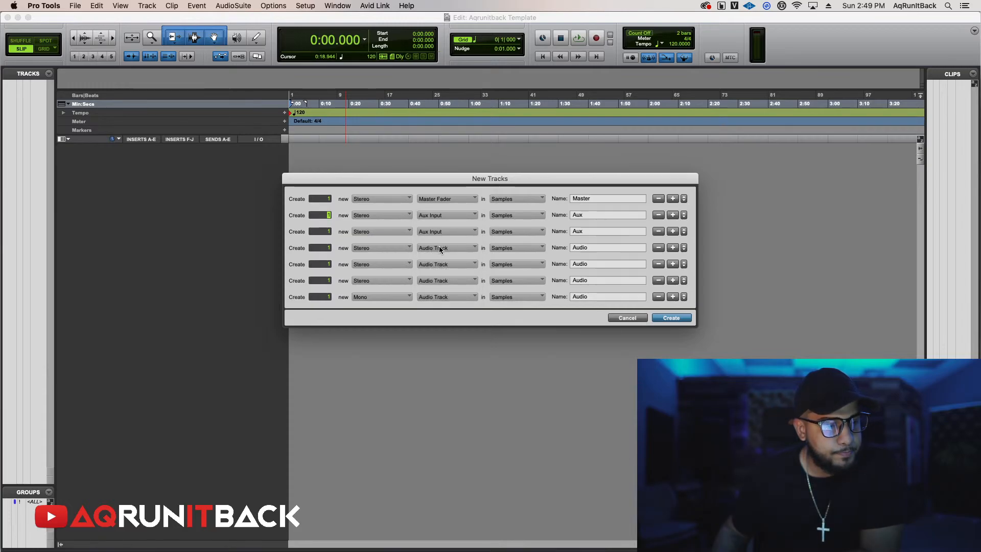
left_click(440, 248)
left_click(441, 257)
left_click(440, 264)
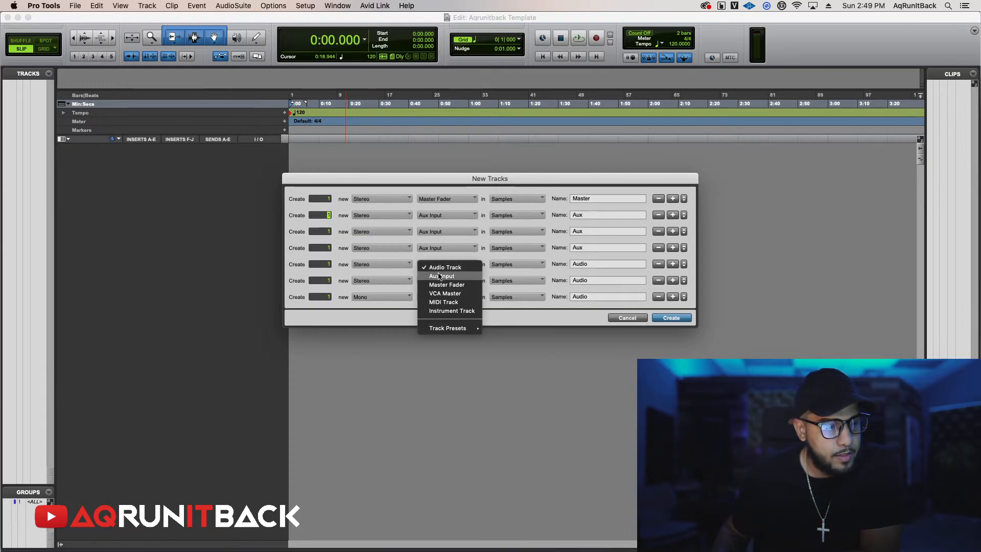
left_click(441, 273)
left_click(440, 281)
left_click(440, 292)
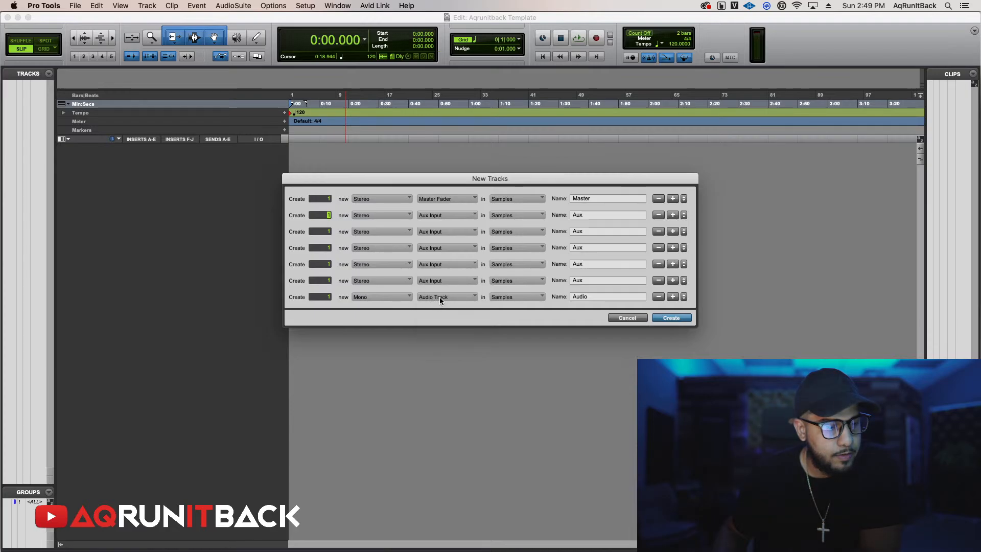
left_click(439, 297)
left_click(437, 309)
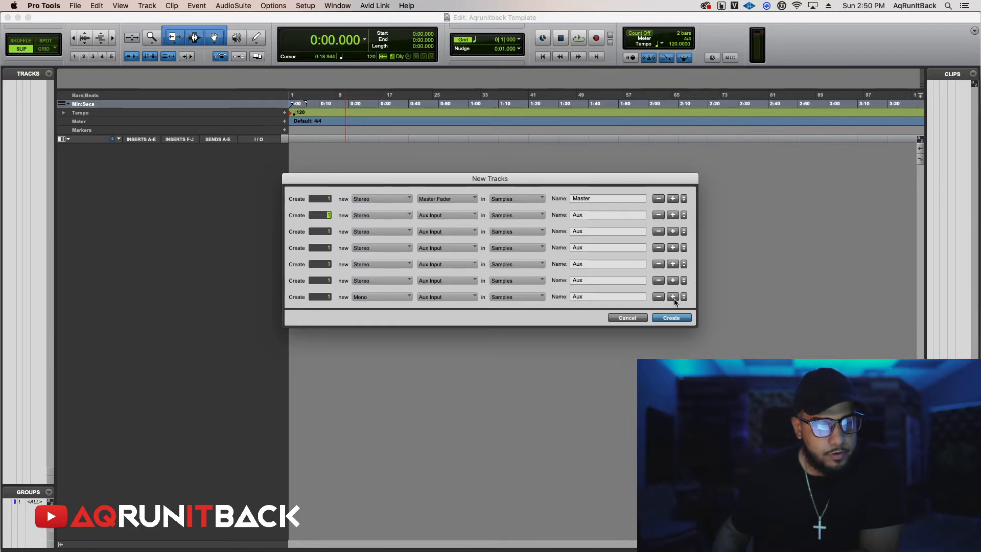
Move the New Tracks dialog aside and add nine mono audio track rows below the last Aux Input row.
left_click_drag(536, 182, 568, 139)
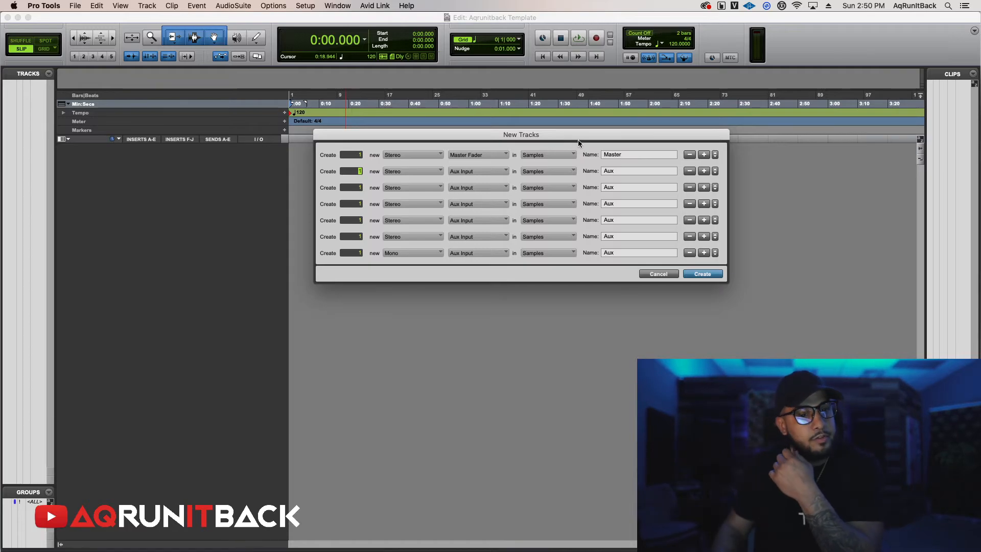
left_click_drag(578, 139, 618, 143)
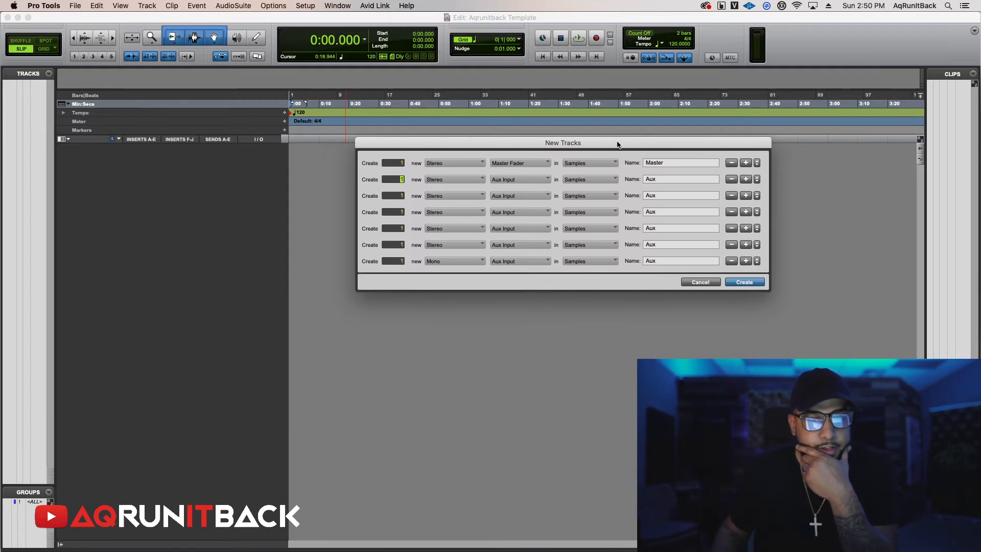
left_click(745, 261)
left_click(746, 260)
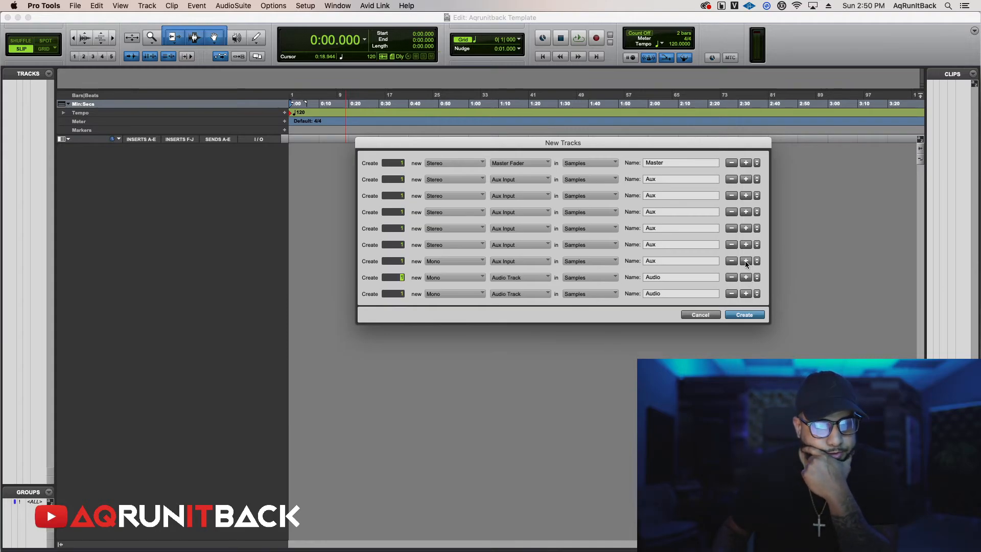
left_click(745, 260)
left_click(746, 260)
left_click(745, 261)
left_click(745, 261)
left_click(745, 261)
left_click(745, 261)
left_click(745, 260)
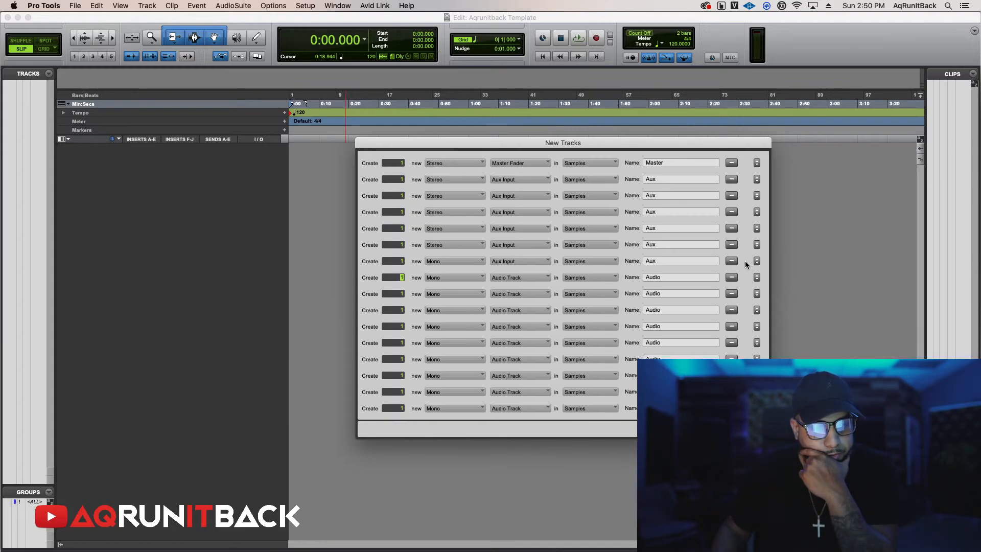
Set the first audio track row's quantity to 2 and name the first Aux Input row "Dyn/Eq".
type("4")
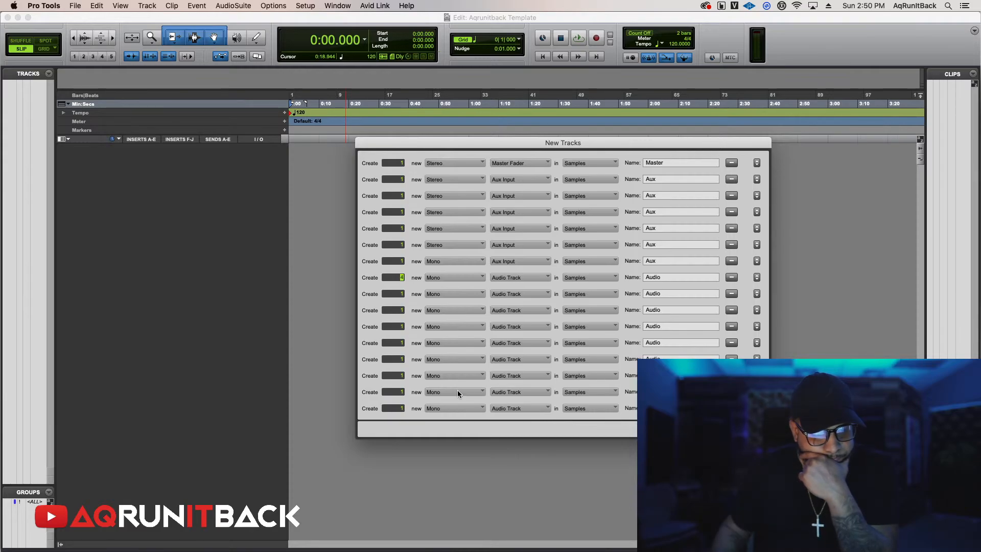
type("2")
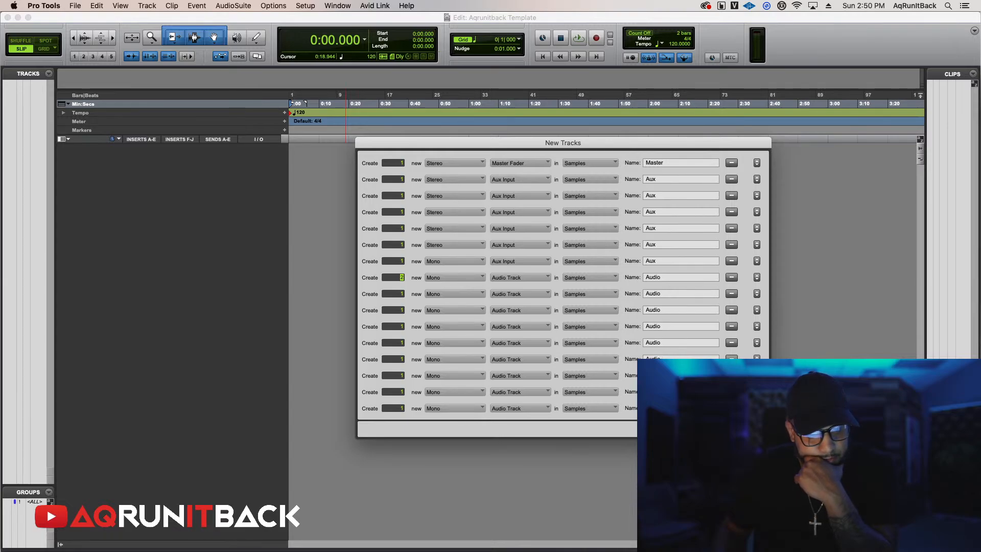
double_click(660, 179)
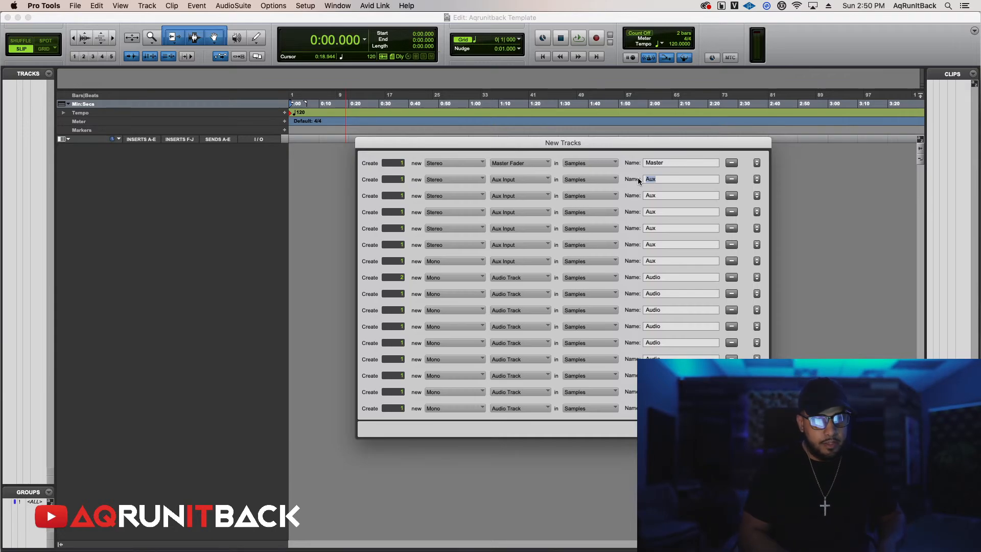
type("Dyn/Eq")
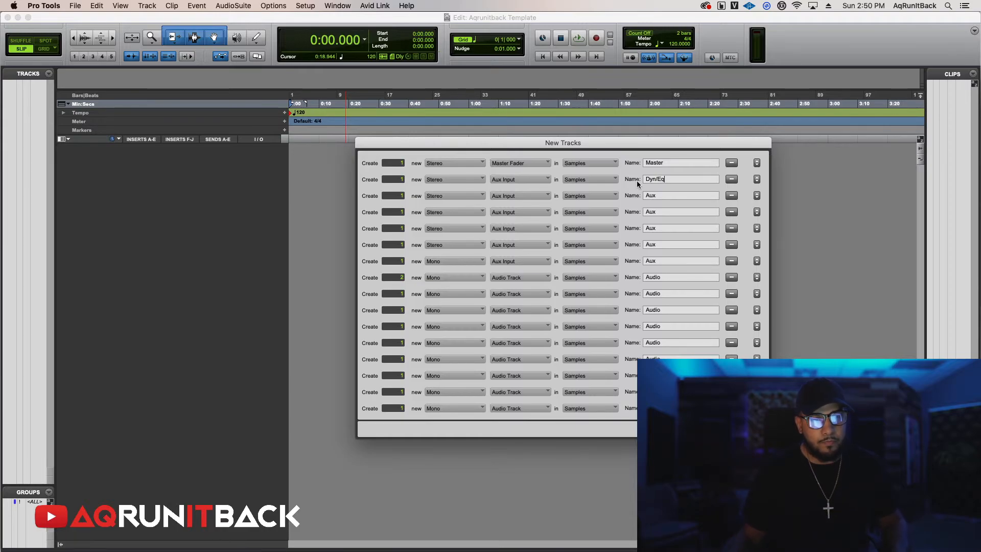
Name the second and third Aux Input rows "Reverb 1" and "Reverb 2".
left_click(660, 195)
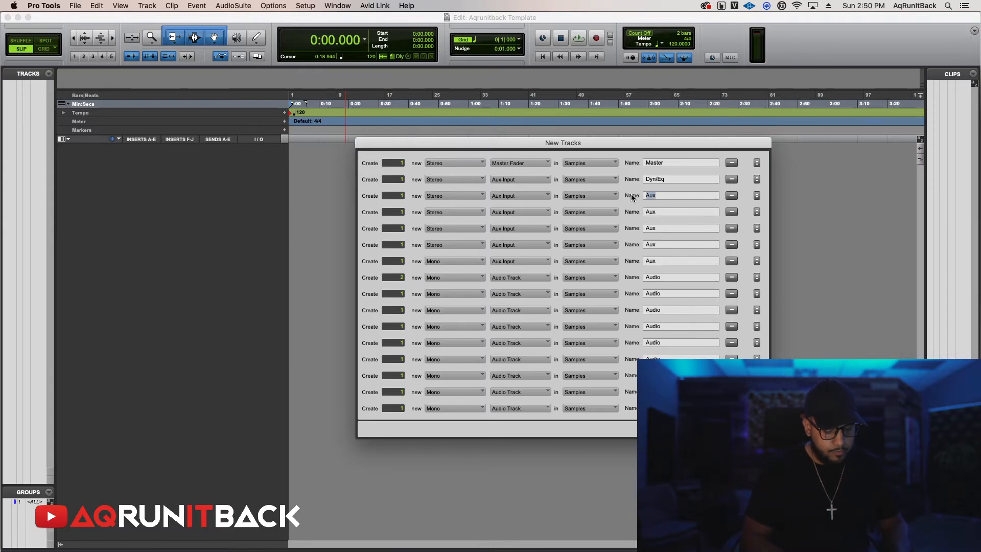
type("Reverb 1")
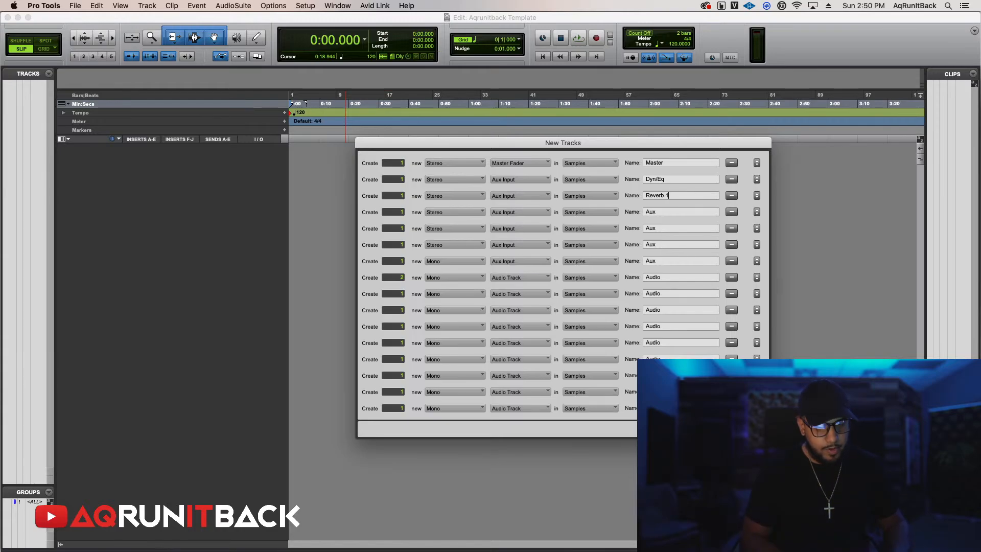
left_click(653, 212)
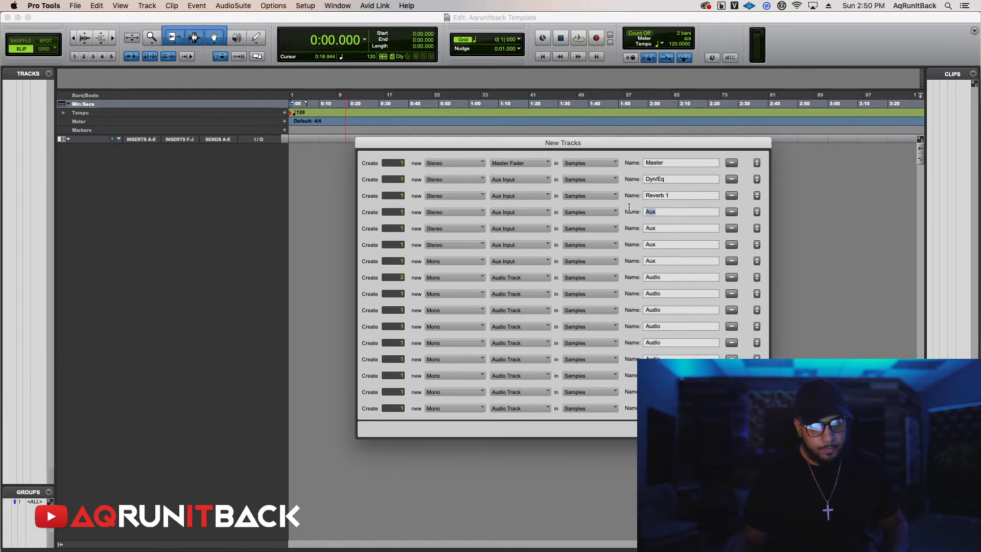
type("Rever")
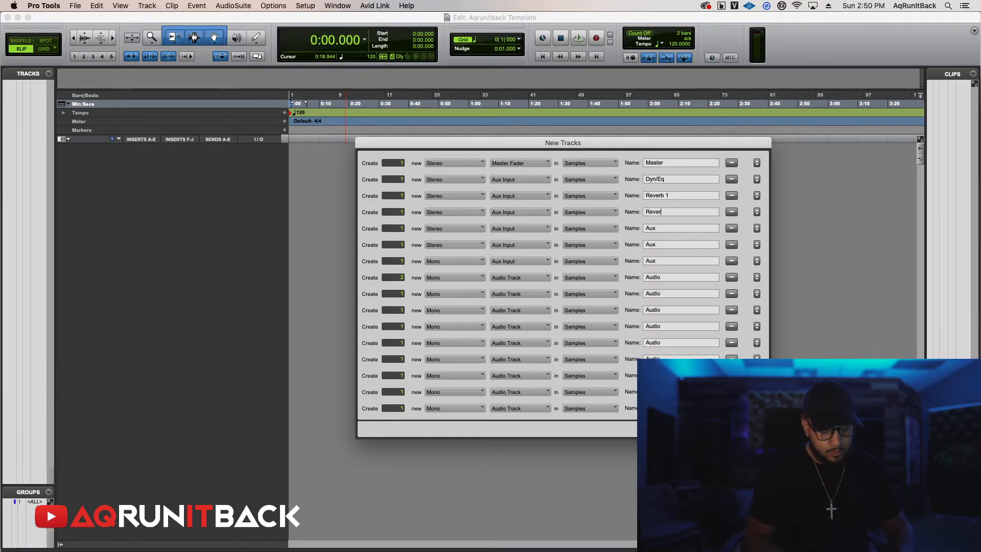
type("b 2")
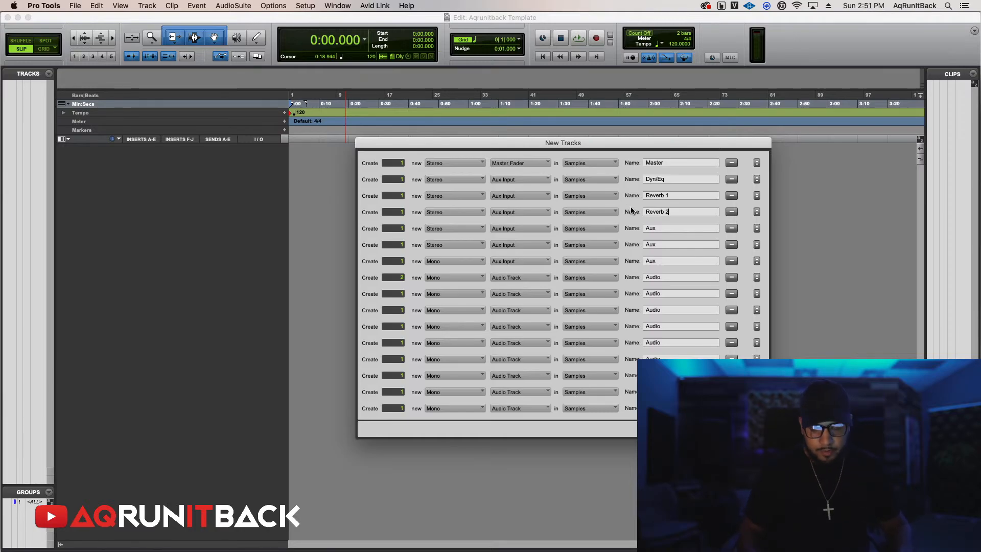
Name the fourth and fifth Aux Input rows "Delay 1" and "Delay 2".
double_click(666, 231)
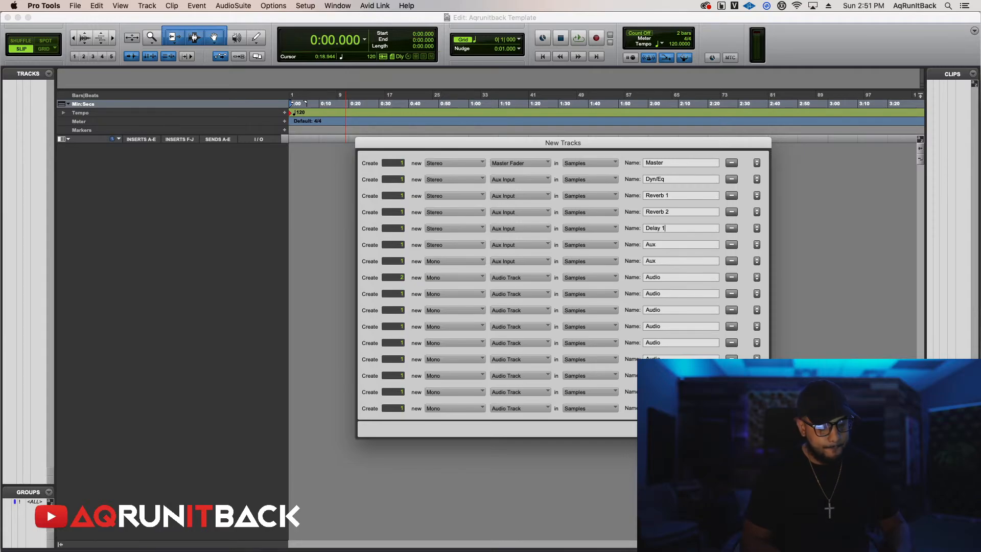
left_click(670, 245)
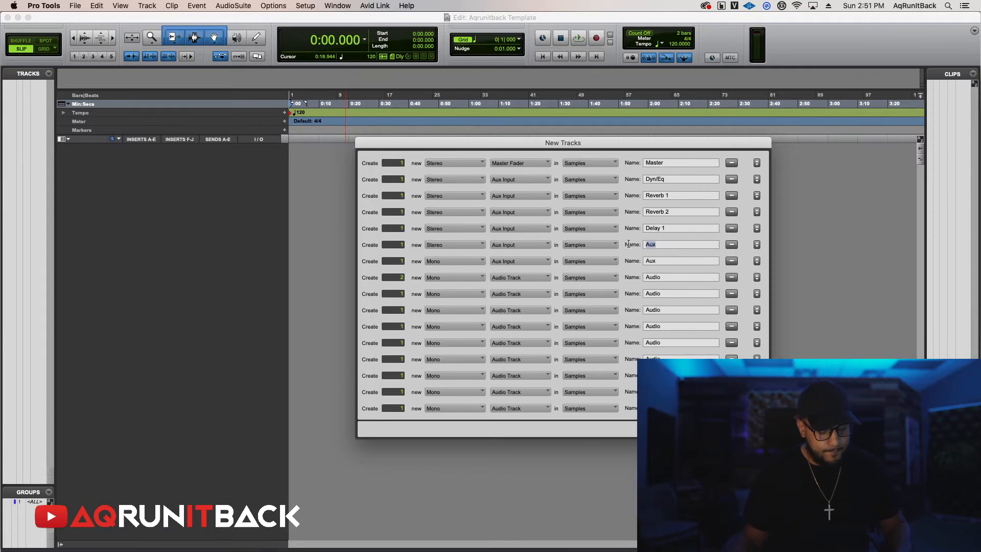
type("Delay 2")
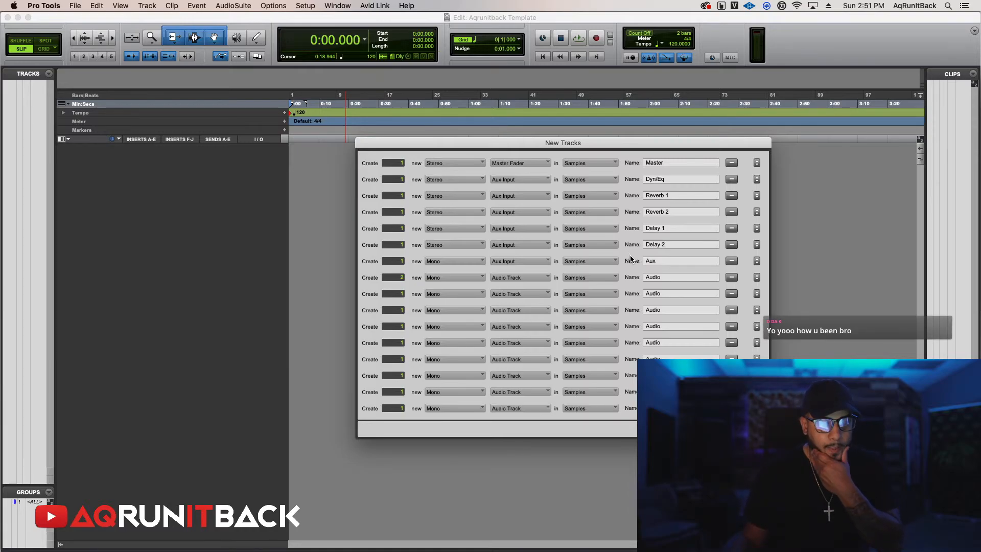
Name the mono Aux Input row "Dyn/Eq" and create all the configured tracks.
left_click_drag(667, 262, 638, 261)
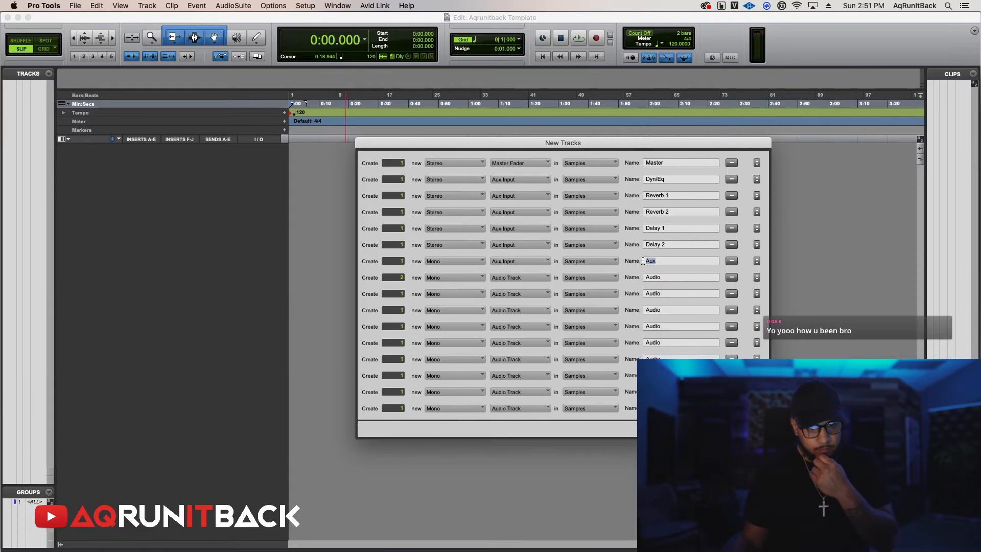
type("Dy")
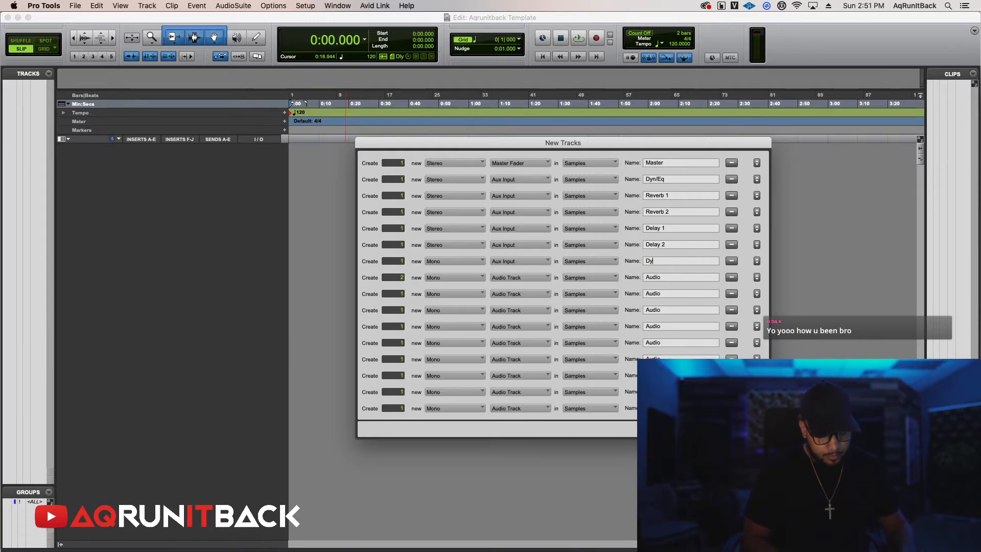
type("n?Eq")
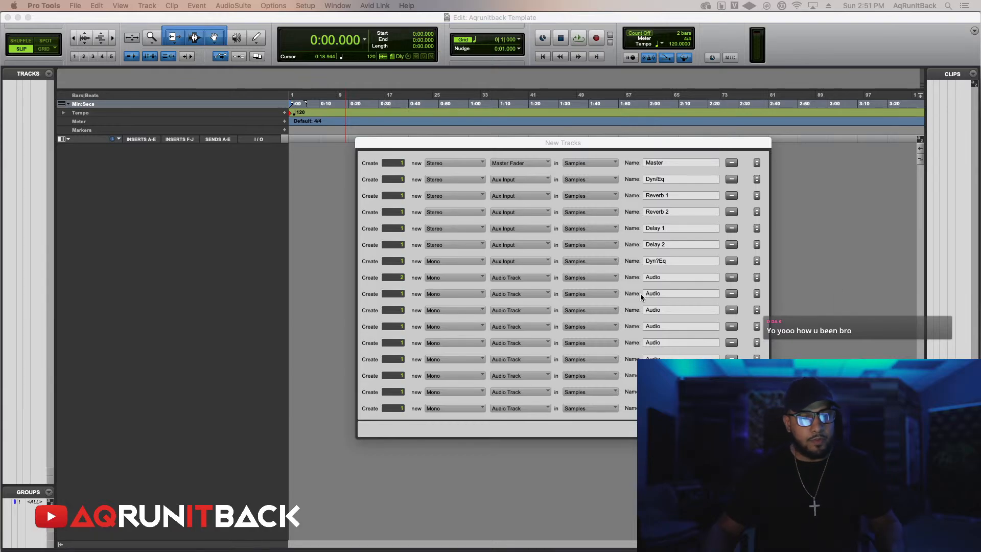
left_click(663, 261)
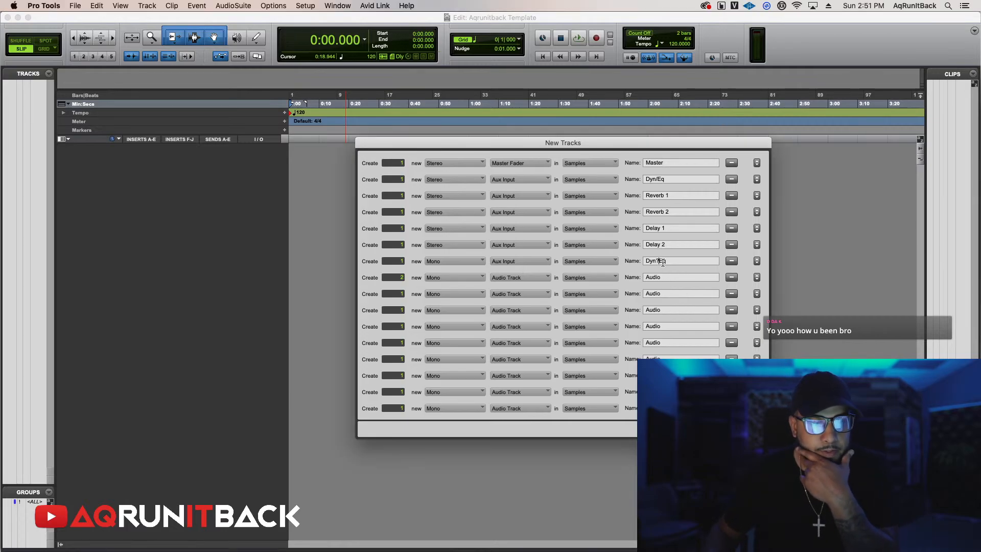
key("BackSpace")
type("/")
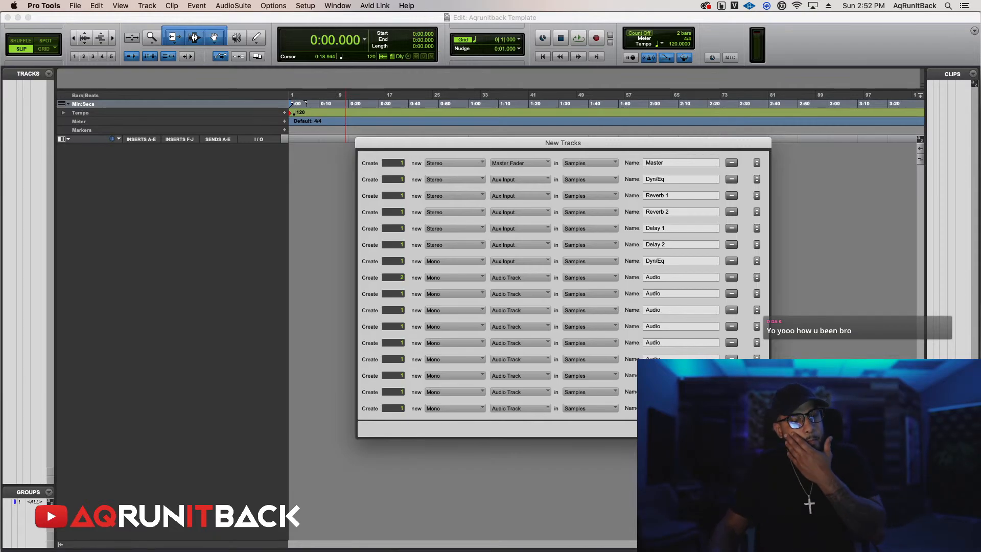
key("Return")
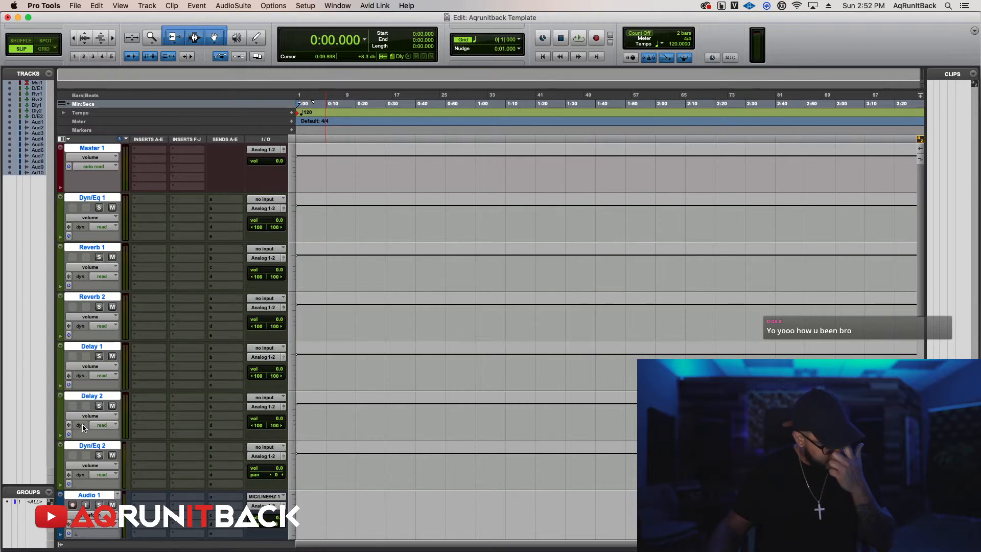
Clear the selection of all tracks and move the Master 1 track to the end of the session, below Audio 10.
scroll(87, 435, "down", 10)
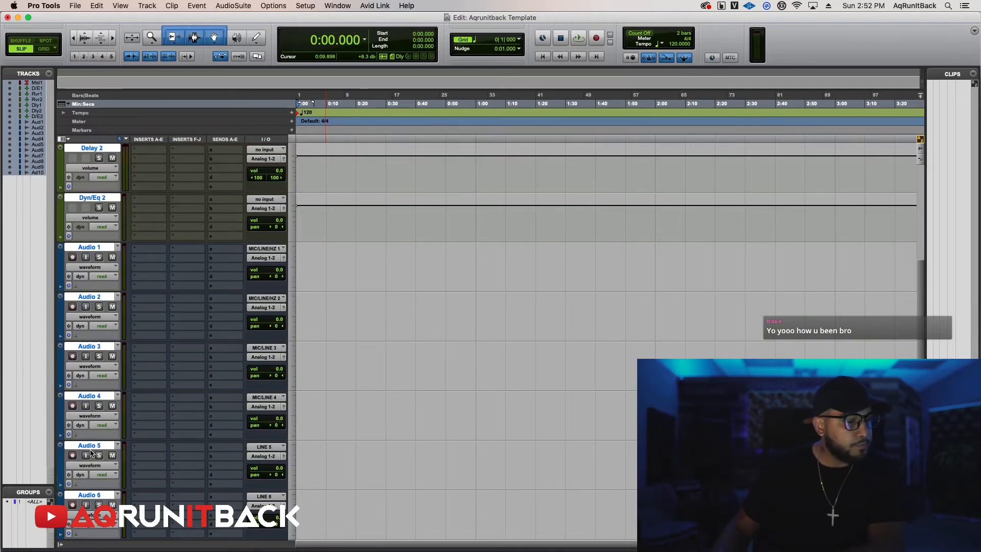
scroll(91, 453, "up", 10)
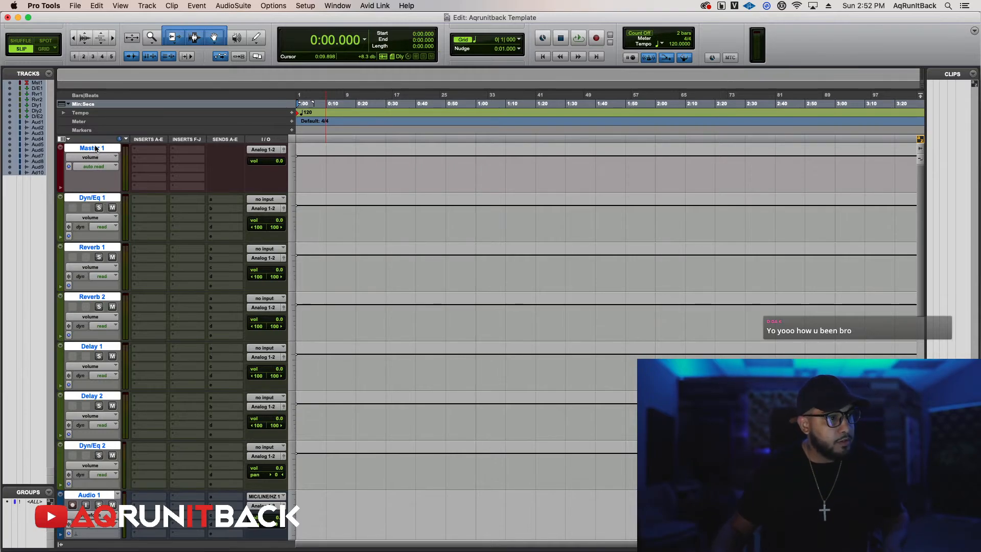
scroll(94, 453, "down", 10)
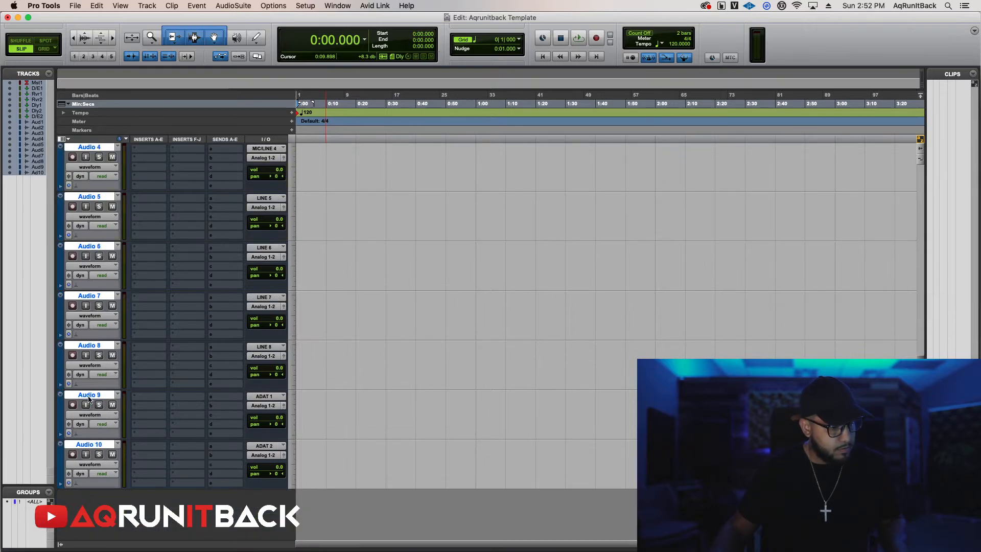
left_click(90, 395, "shift")
left_click(90, 446)
scroll(93, 339, "up", 10)
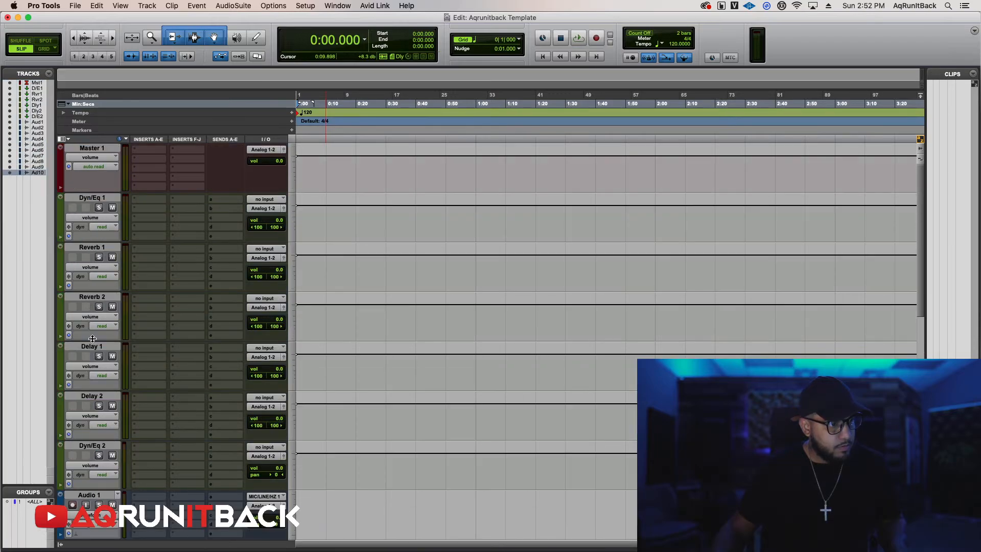
left_click(88, 147)
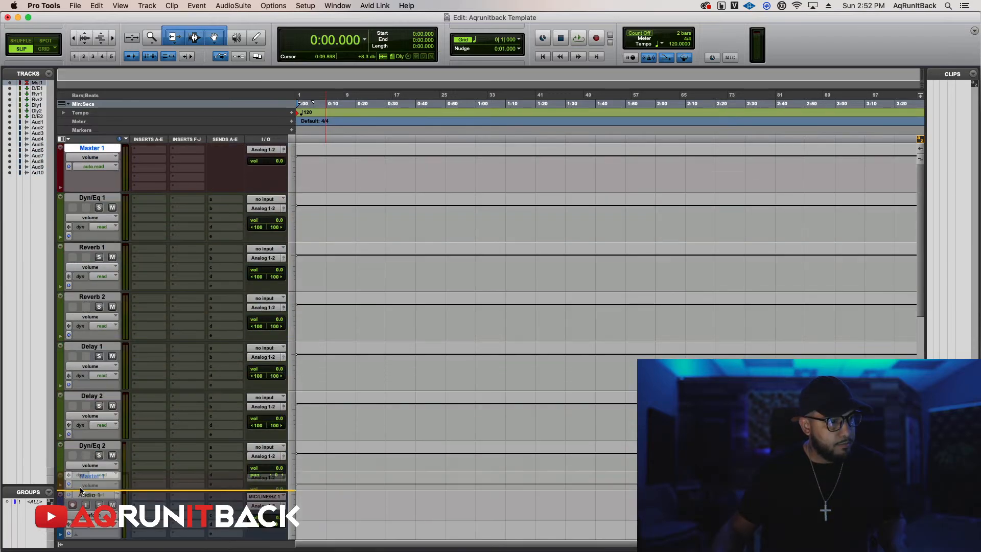
scroll(84, 357, "down", 10)
left_click_drag(71, 550, 76, 532)
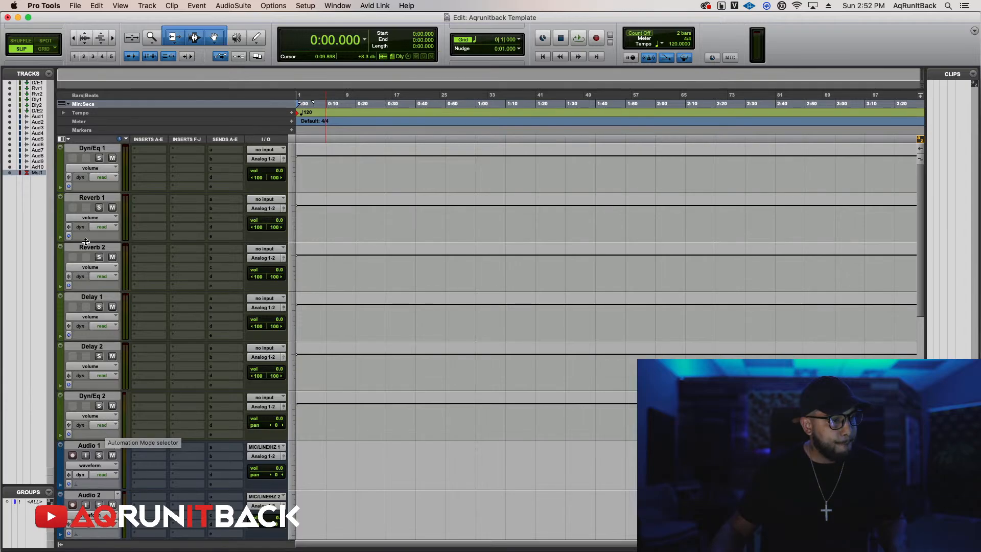
Move the Dyn/Eq 2 track directly below Dyn/Eq 1, above Reverb 1.
left_click_drag(85, 401, 104, 210)
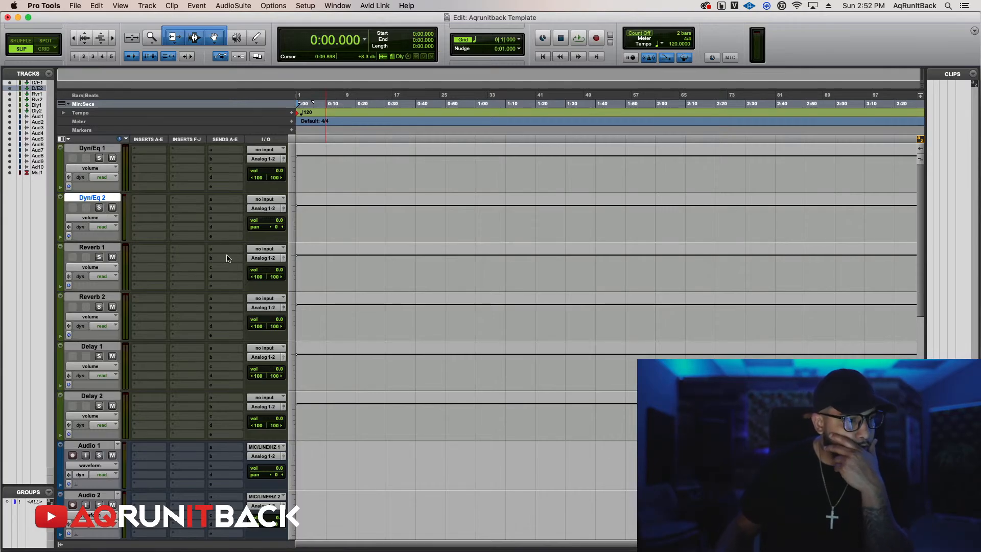
scroll(235, 315, "down", 5)
scroll(234, 314, "up", 5)
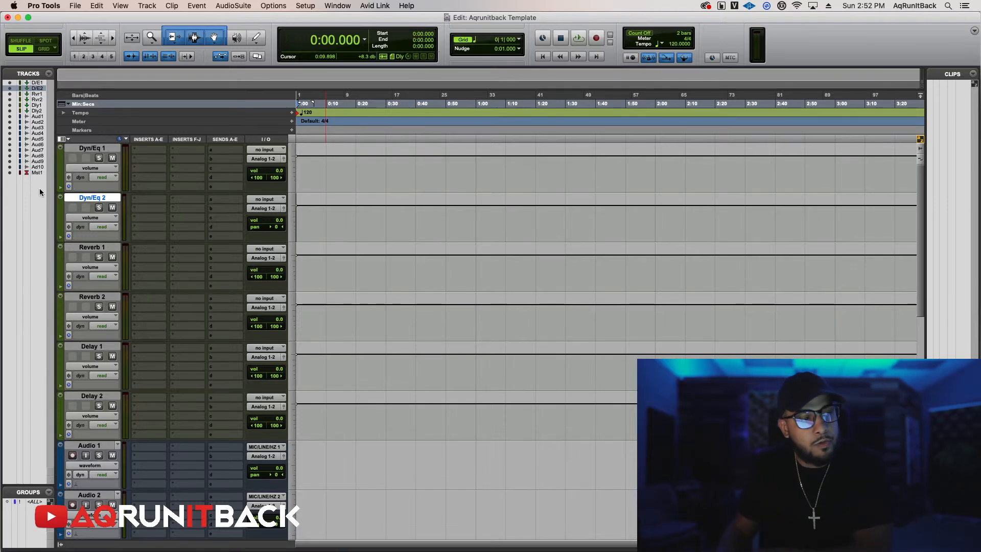
Set the input of the Dyn/Eq 1 track to the stereo bus Bus 1-2.
left_click(260, 150)
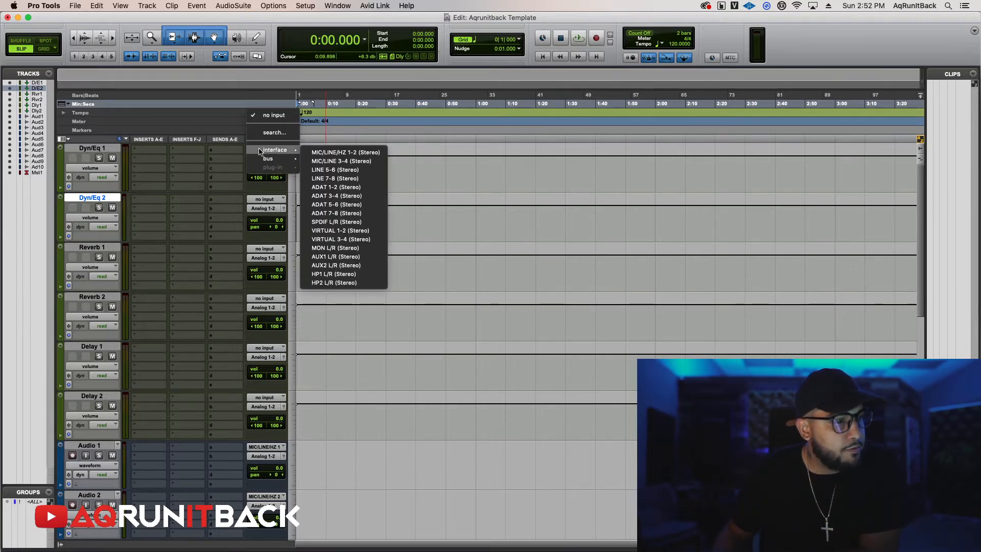
left_click(307, 162)
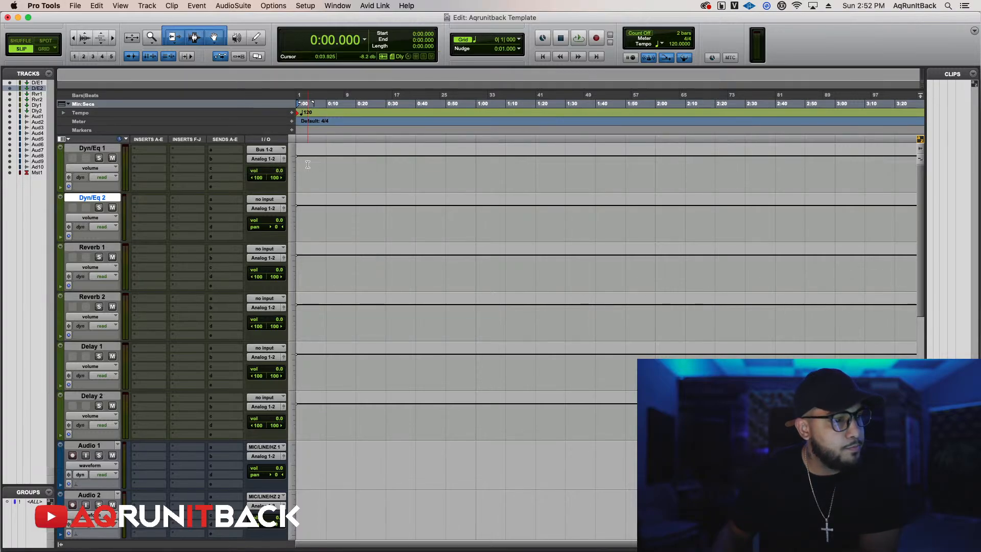
left_click(255, 202)
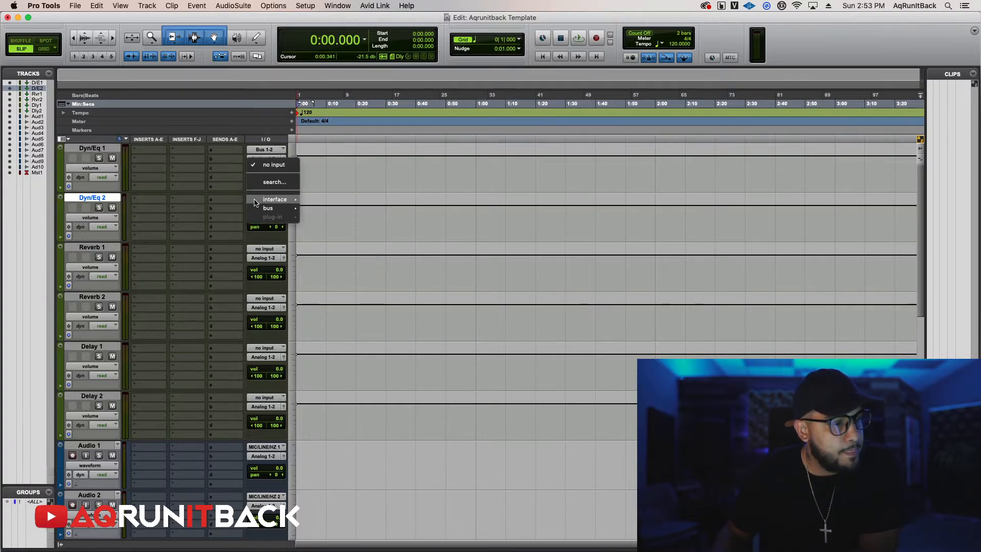
mouse_move(271, 208)
left_click(334, 189)
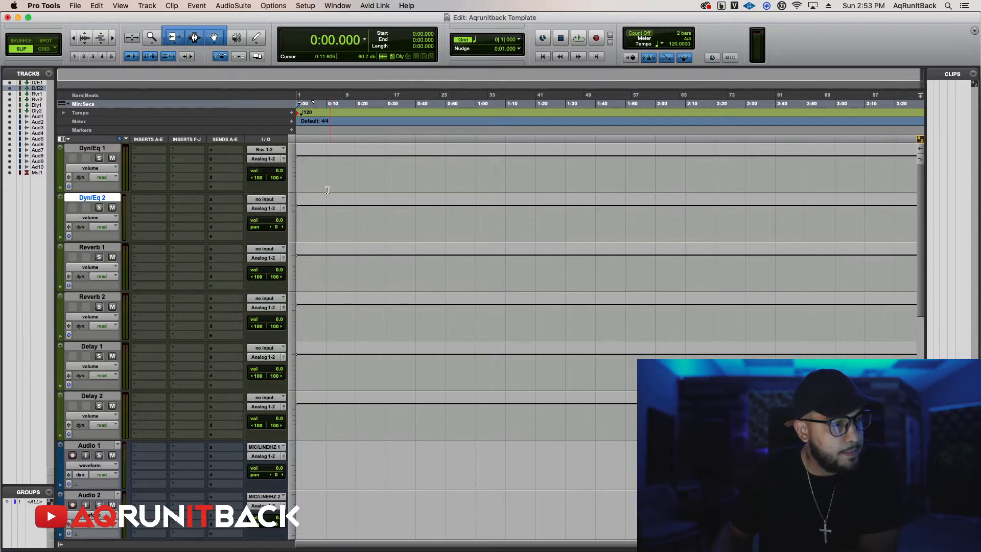
left_click(257, 199)
mouse_move(274, 209)
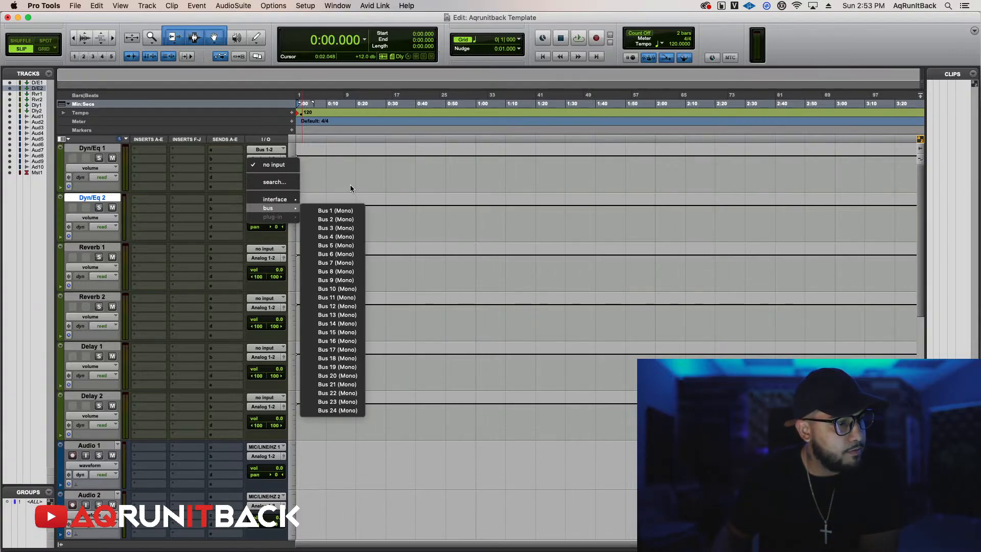
left_click(349, 174)
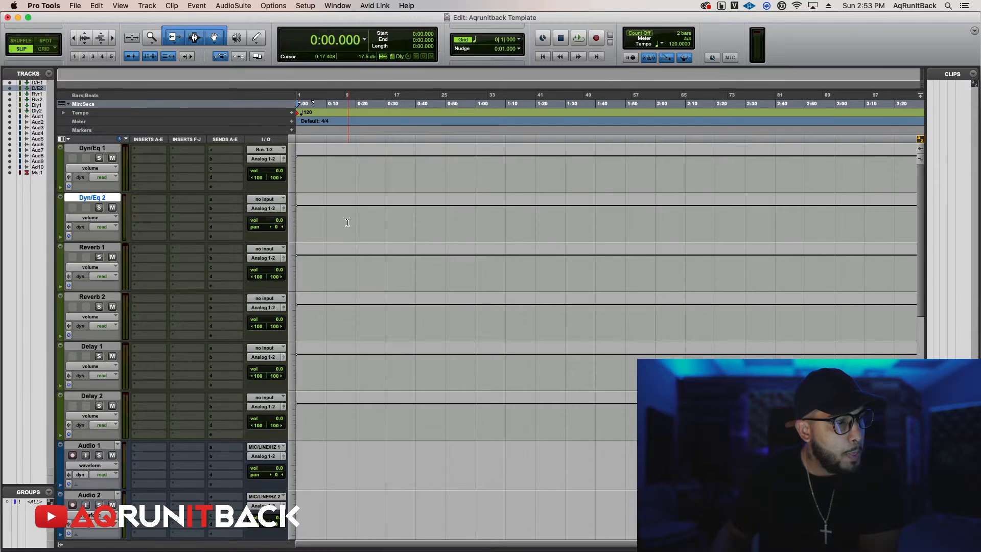
Set the input of the Reverb 1 track to the stereo bus Bus 3-4.
left_click(266, 249)
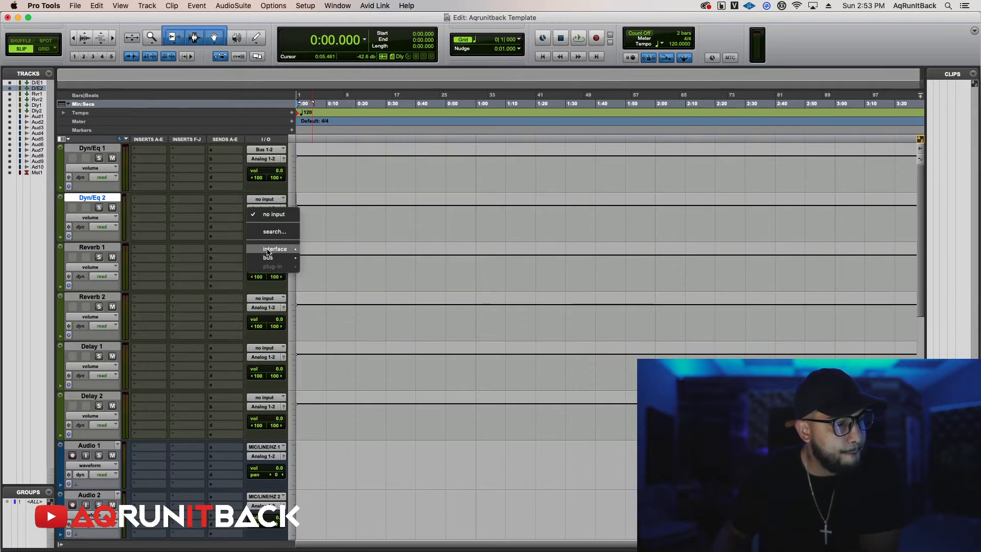
mouse_move(281, 258)
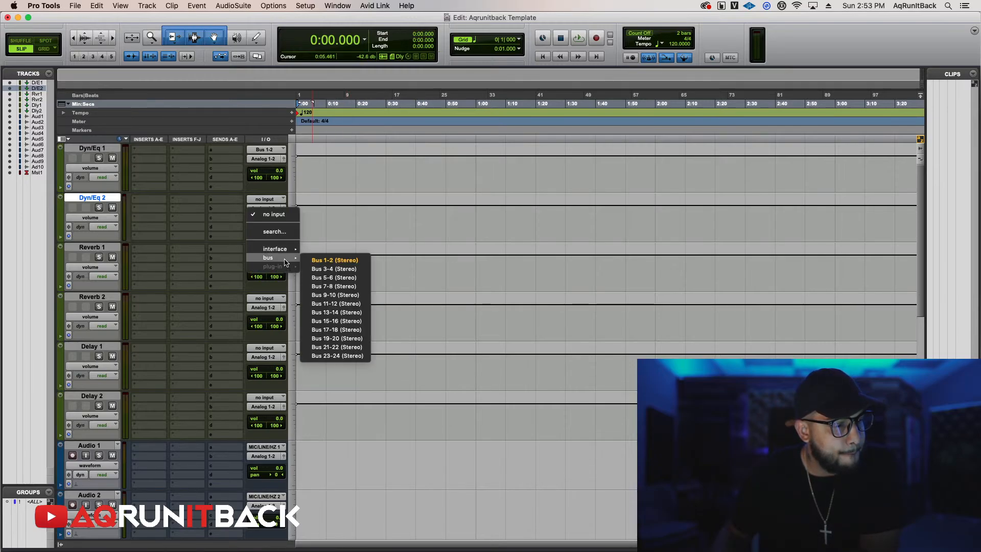
left_click(339, 270)
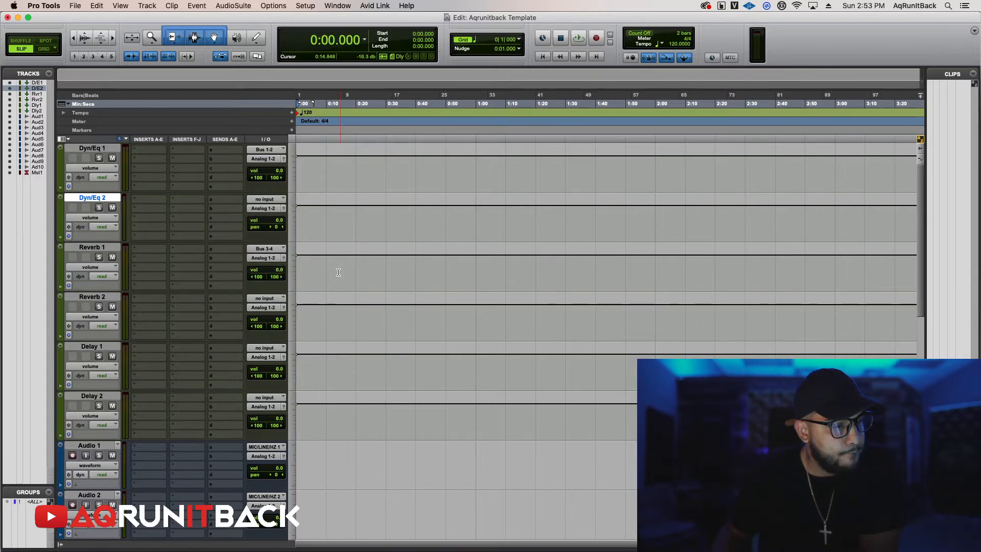
Set the input of the Reverb 2 track to the stereo bus Bus 5-6.
left_click(260, 301)
mouse_move(279, 307)
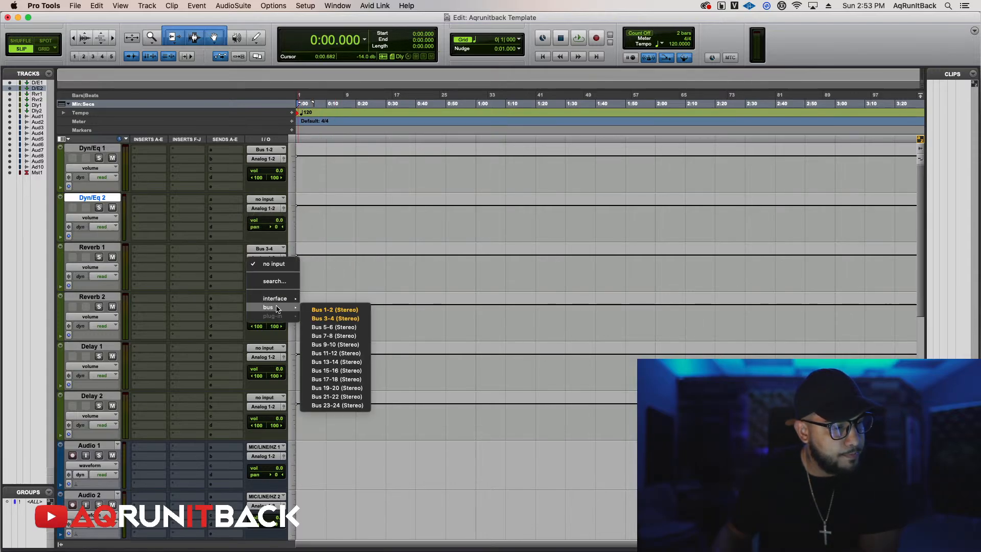
left_click(320, 327)
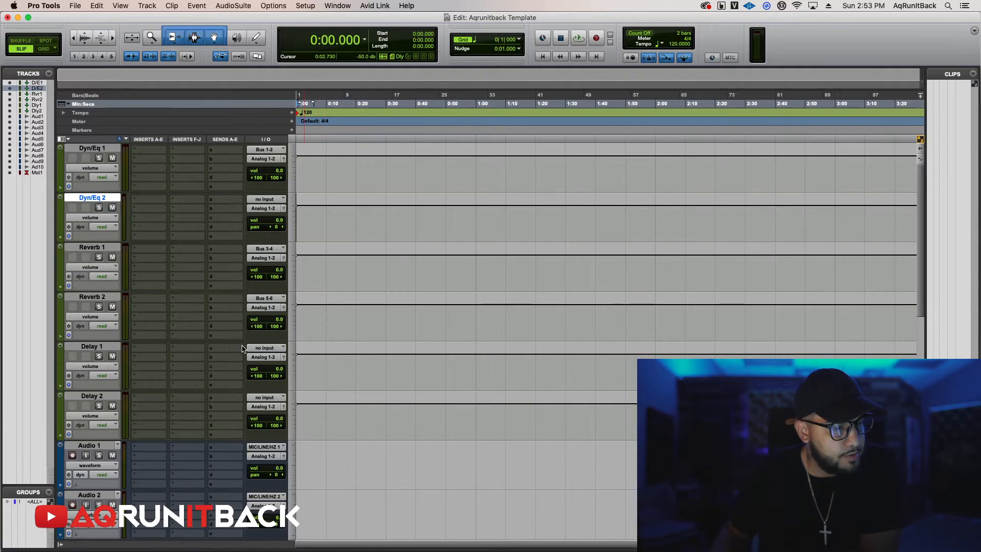
Set the input of the Delay 1 track to stereo Bus 7-8 and the input of Delay 2 to stereo Bus 9-10.
left_click(268, 350)
mouse_move(267, 357)
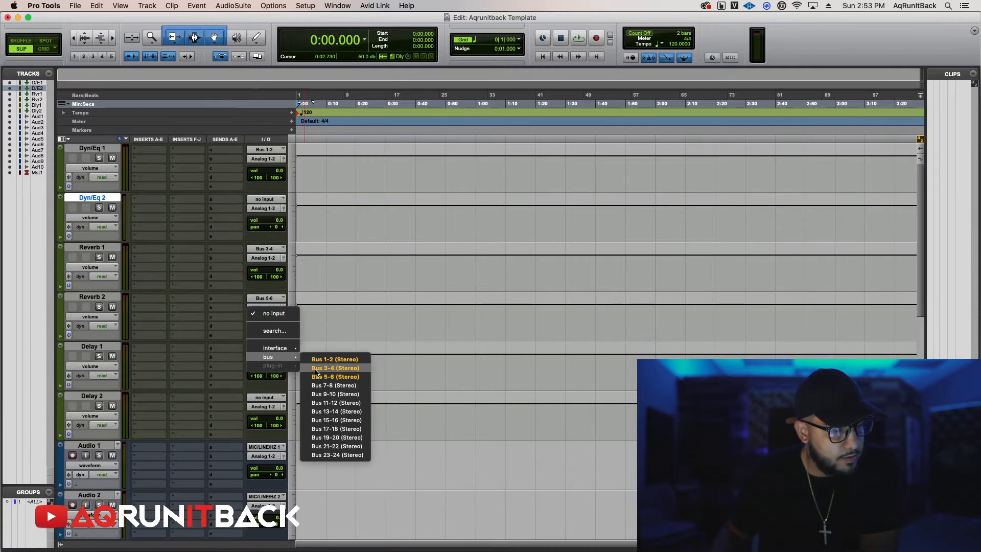
left_click(313, 386)
left_click(265, 398)
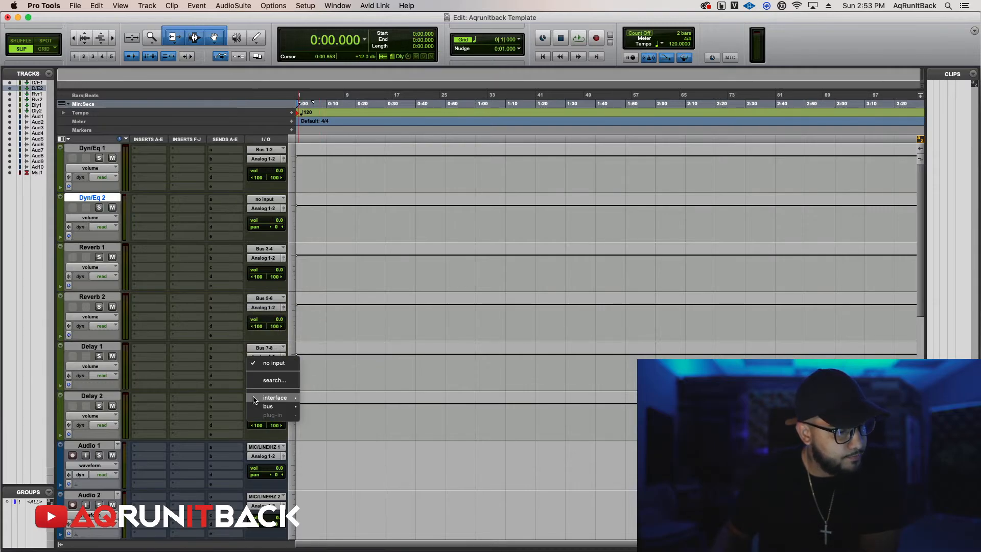
mouse_move(271, 406)
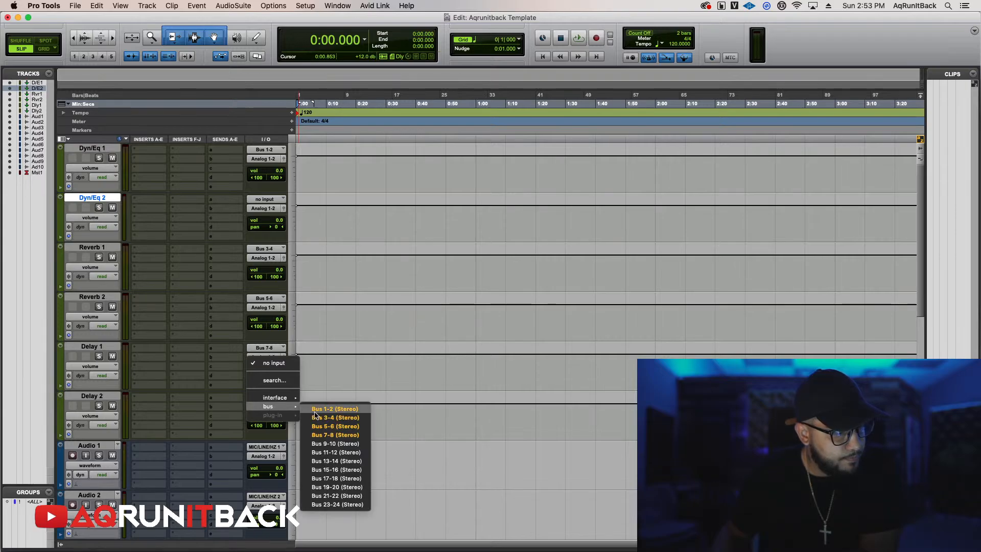
left_click(320, 442)
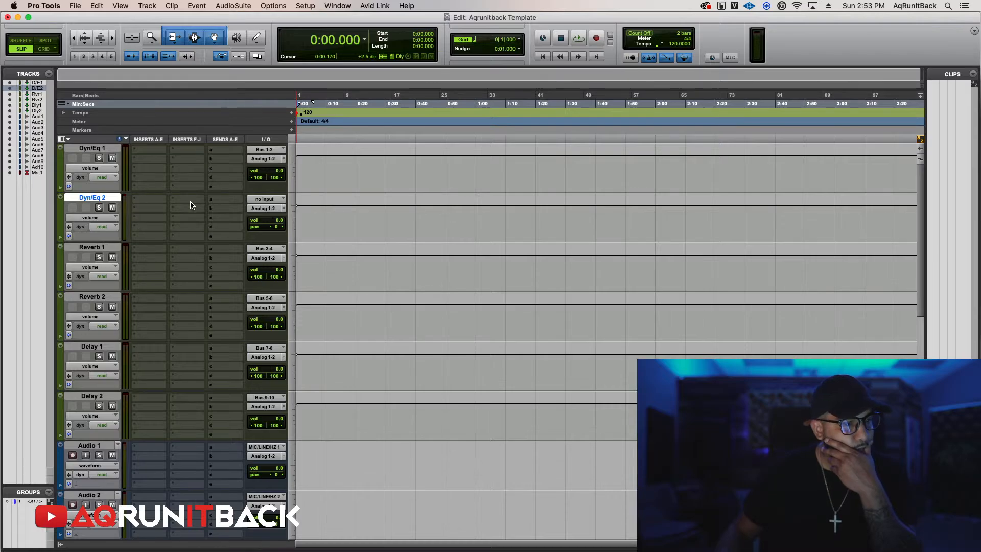
left_click(263, 208)
mouse_move(277, 210)
left_click(318, 188)
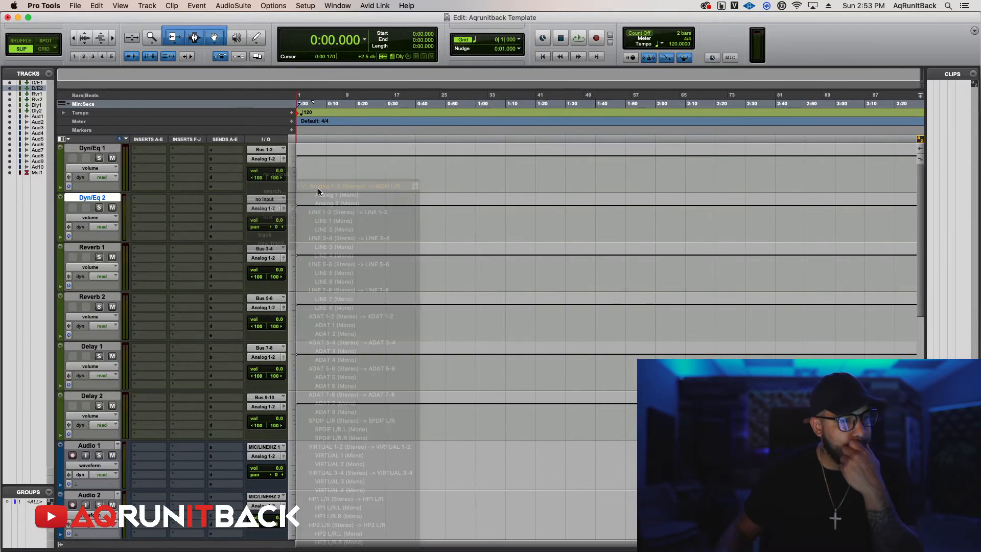
left_click(264, 200)
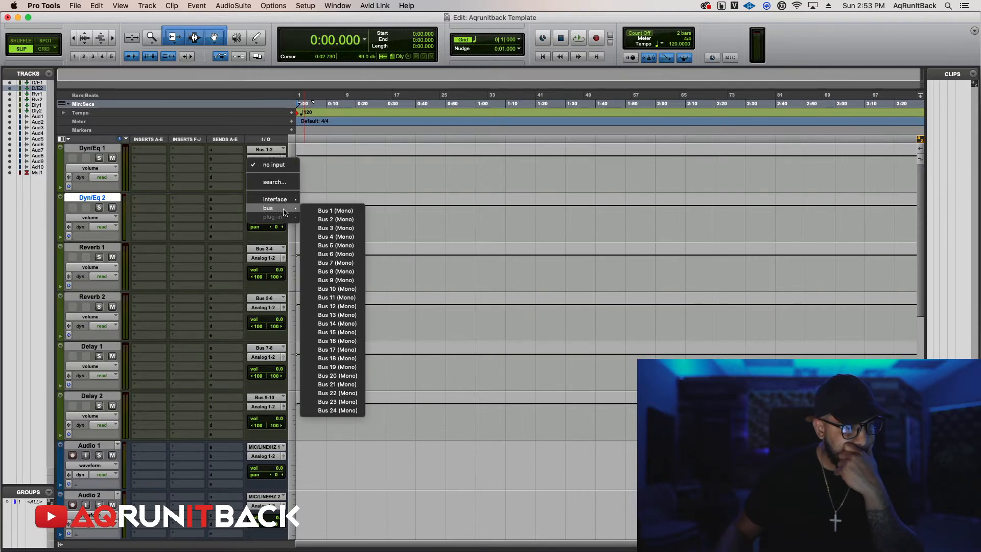
left_click(431, 216)
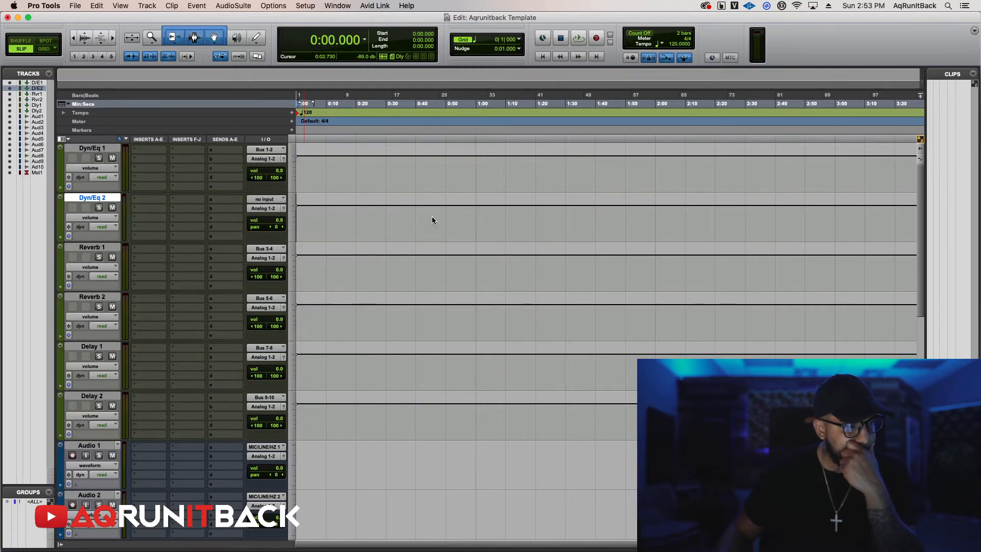
Delete the Dyn/Eq 2 track from the session.
right_click(100, 197)
left_click(125, 341)
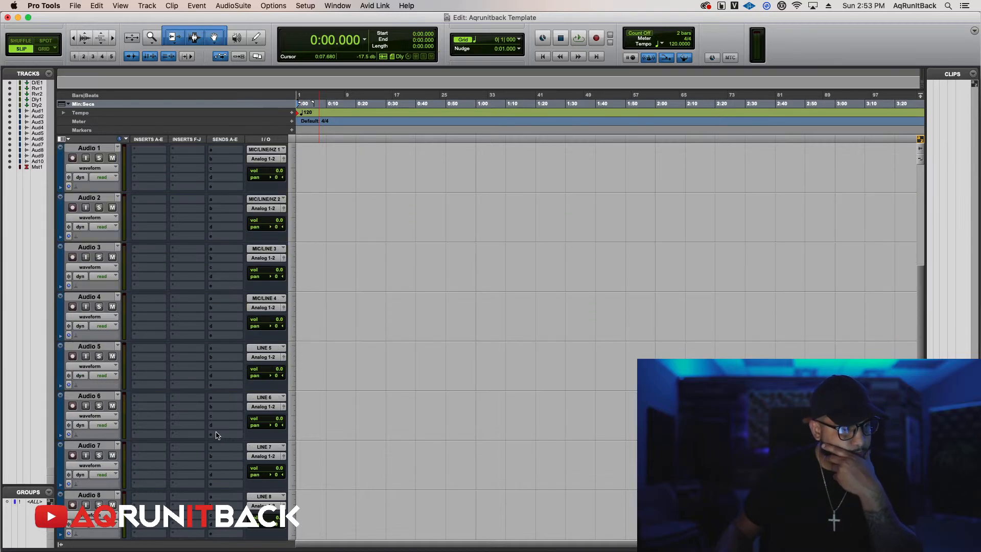
Set the output of the Audio 1 track to the stereo bus Bus 1-2.
scroll(216, 435, "down", 1)
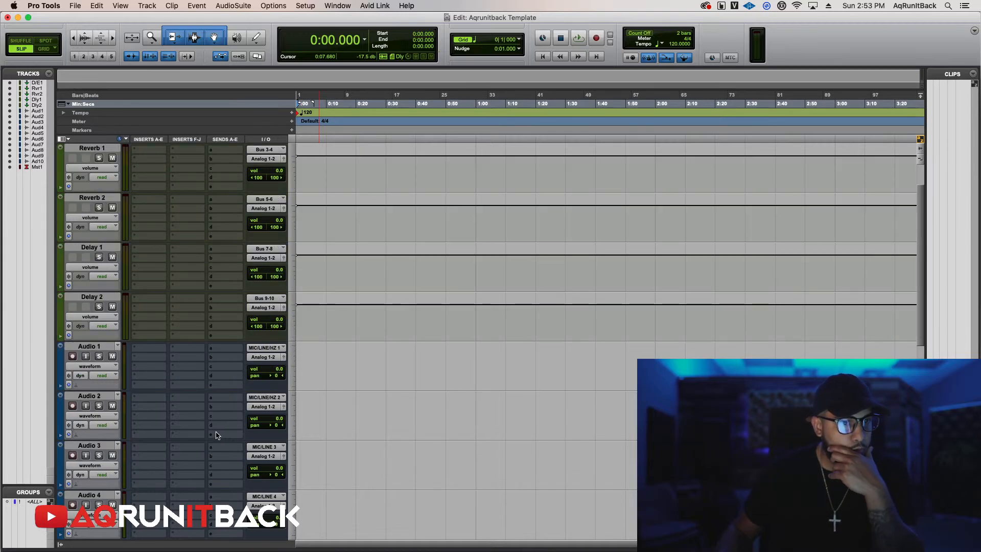
scroll(216, 434, "up", 1)
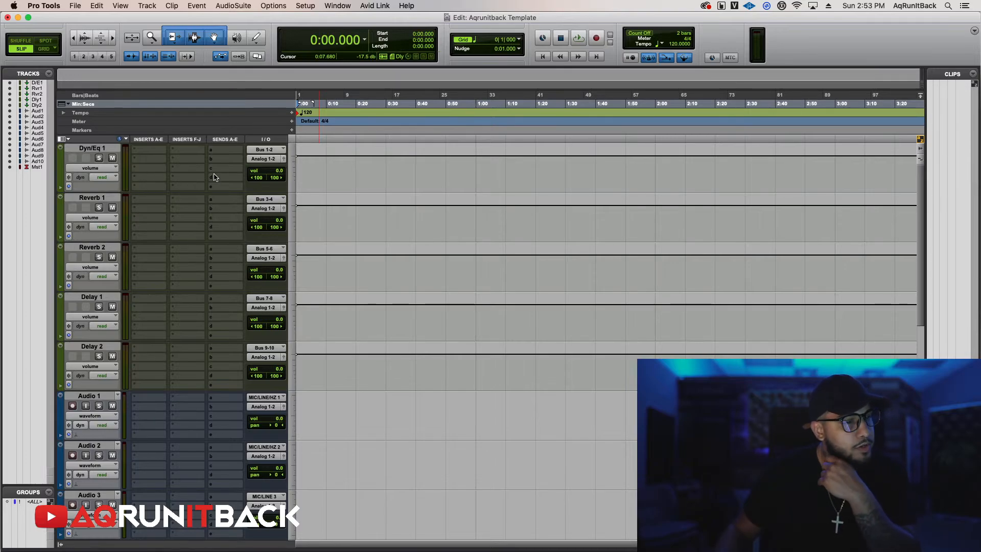
scroll(220, 186, "down", 4)
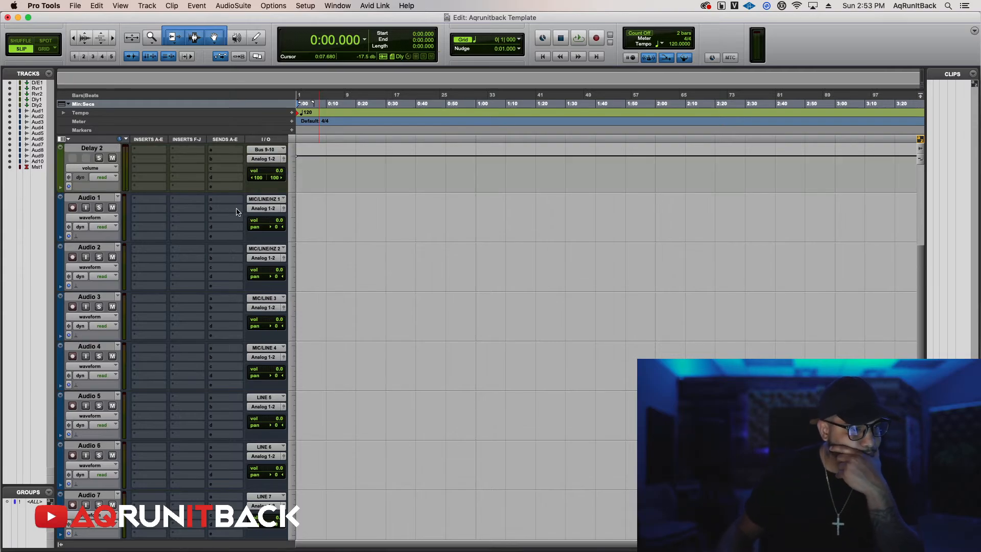
scroll(237, 212, "up", 4)
scroll(238, 212, "down", 6)
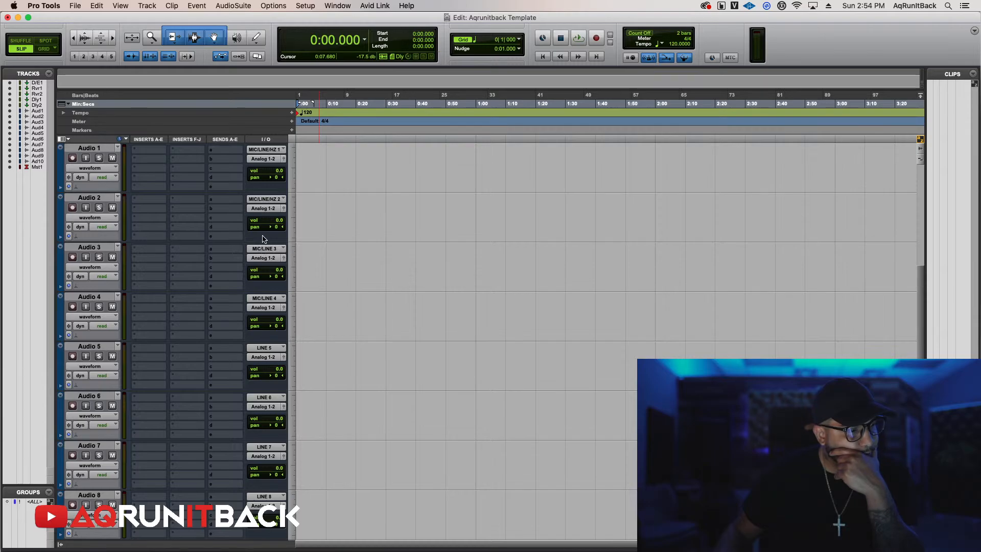
scroll(264, 239, "up", 2)
left_click(262, 209)
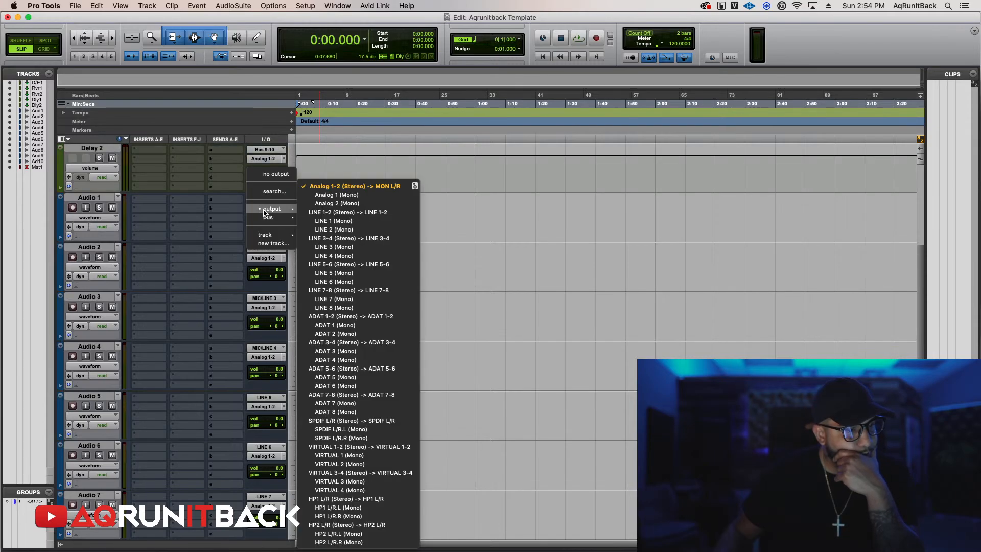
left_click(300, 220)
Set the outputs of the Audio 2 and Audio 3 tracks to the stereo bus Bus 1-2.
left_click(261, 259)
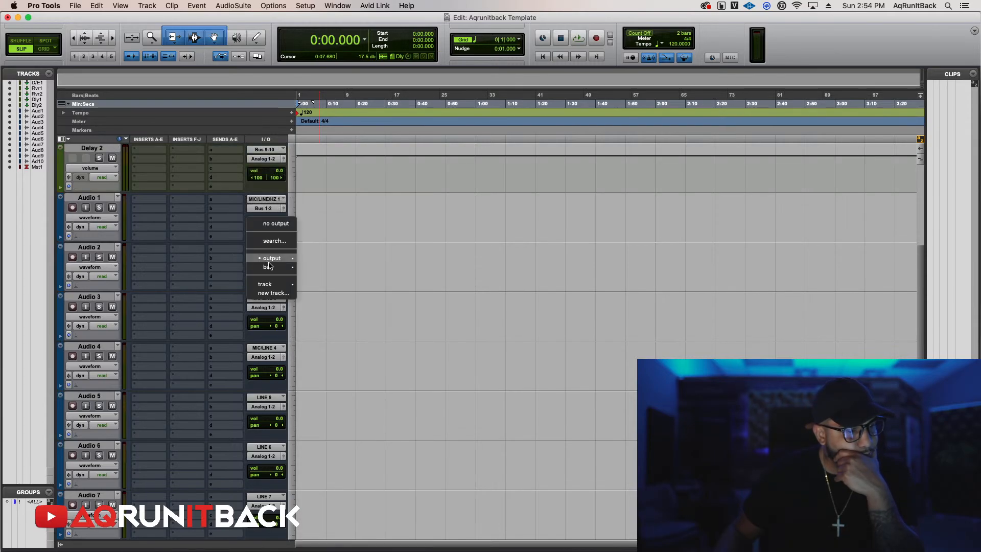
mouse_move(278, 266)
left_click(322, 241)
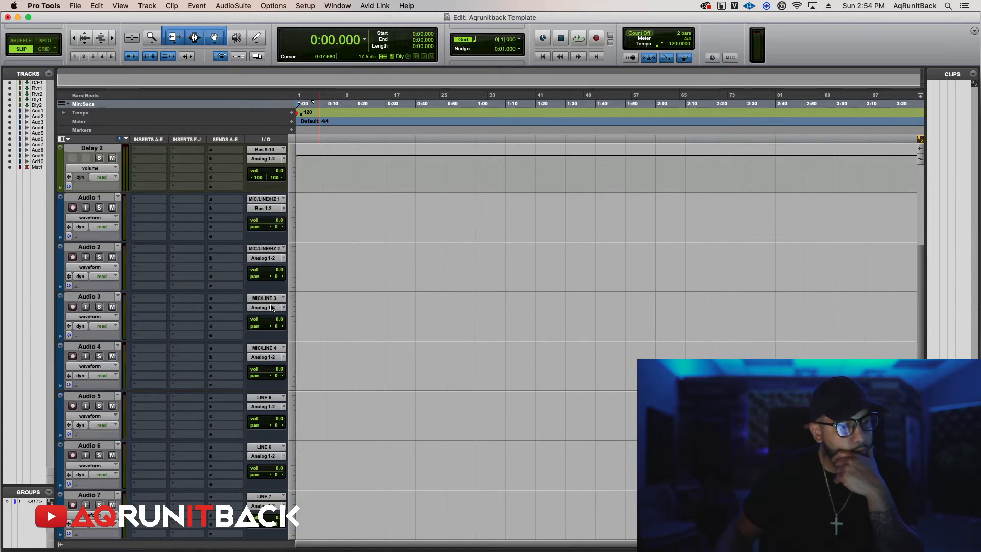
left_click(262, 307)
mouse_move(280, 316)
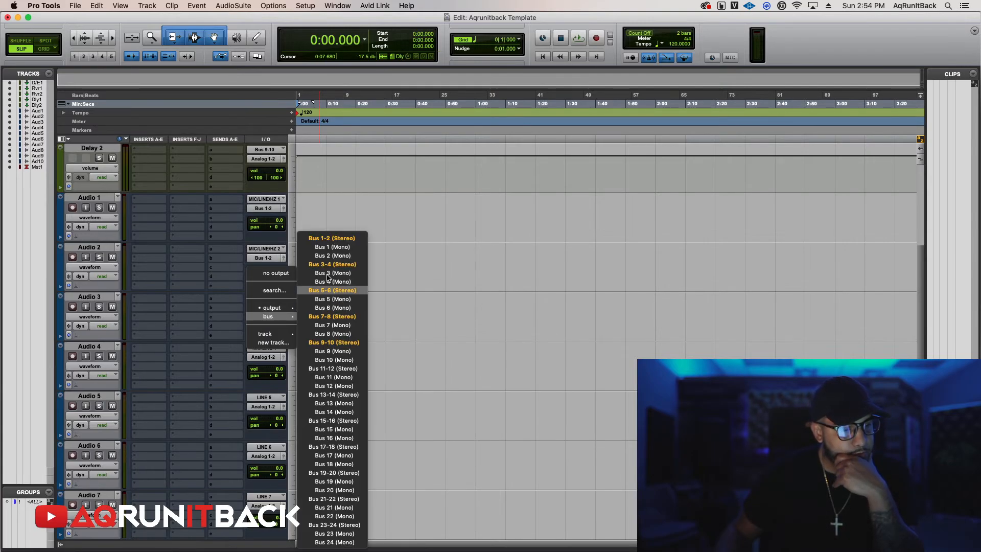
left_click(327, 239)
Set the input of the Audio 4 track to MIC/LINE/HZ 1 and its output to the stereo bus Bus 1-2.
left_click(264, 348)
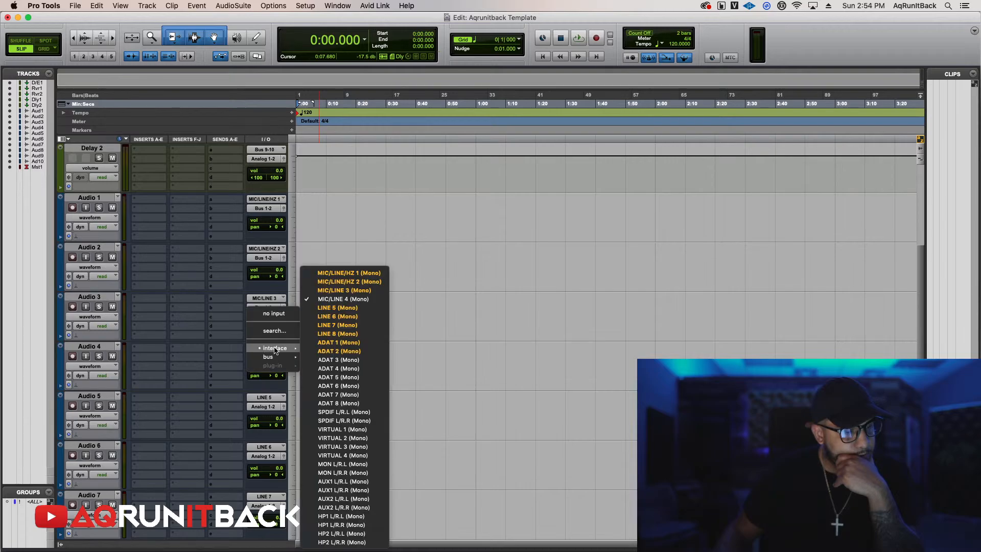
left_click(307, 251)
left_click(266, 356)
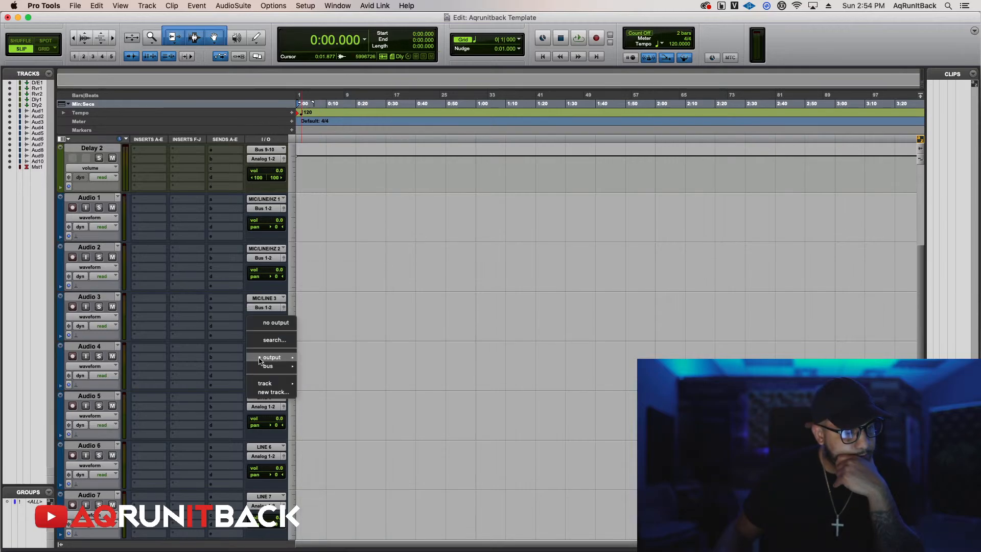
left_click(319, 249)
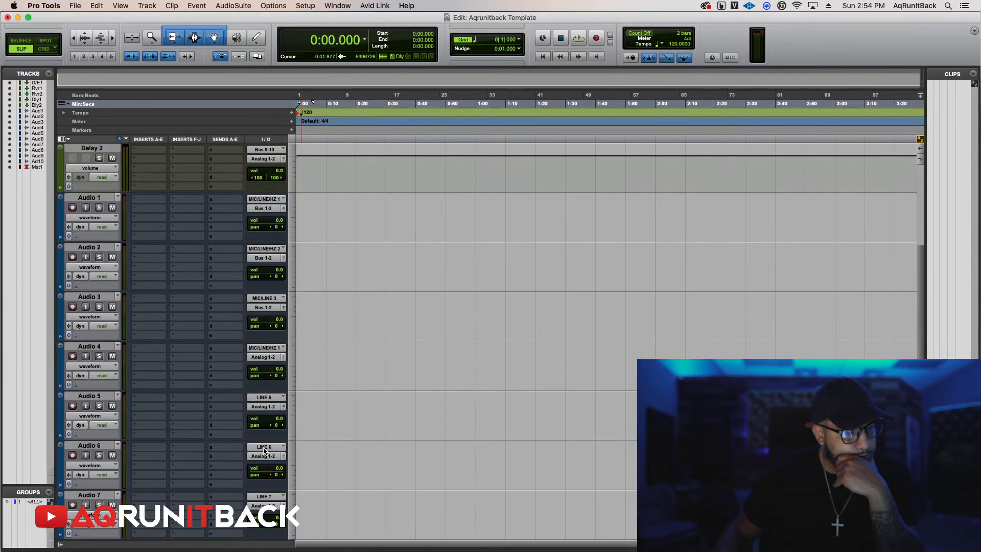
Set the input of the Audio 5 track to MIC/LINE/HZ 1 and its output to the stereo bus Bus 1-2.
left_click(264, 397)
left_click(329, 281)
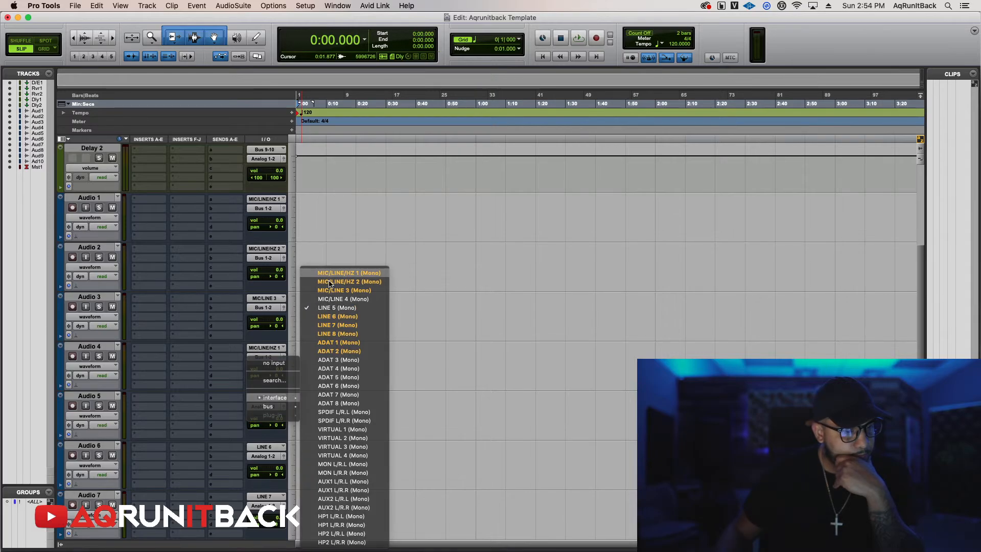
left_click(265, 406)
mouse_move(282, 418)
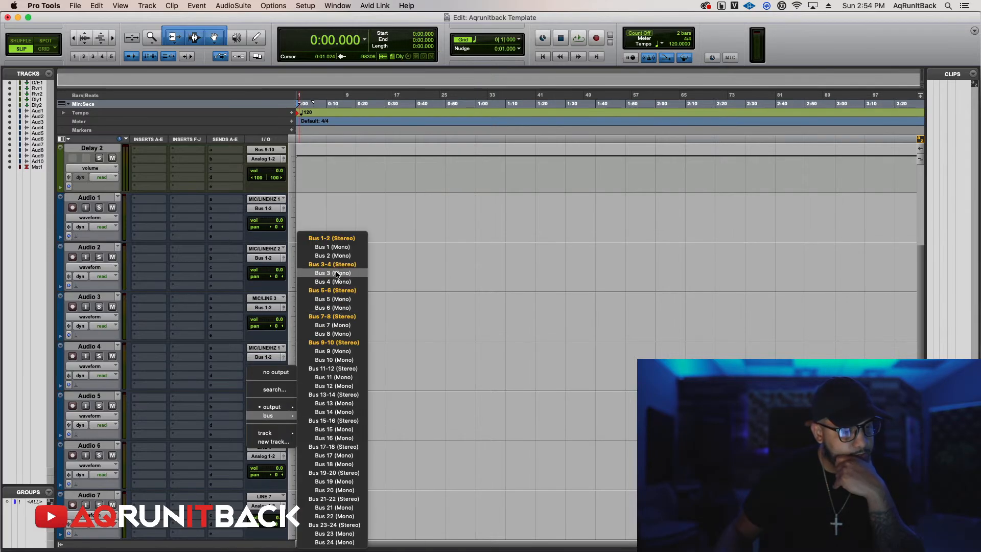
left_click(332, 238)
Set the input of the Audio 6 track to MIC/LINE/HZ 1 and its output to the stereo bus Bus 1-2.
left_click(263, 449)
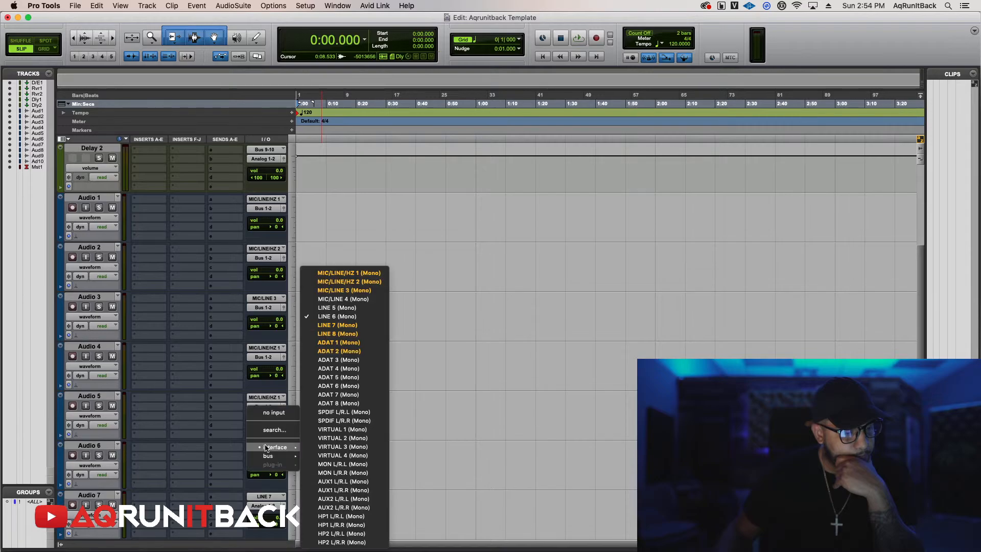
left_click(347, 273)
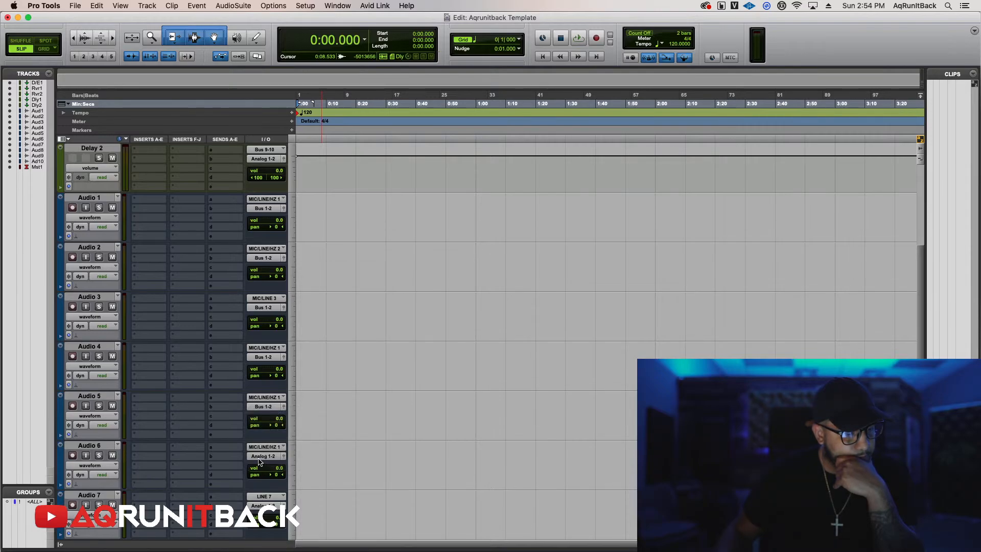
left_click(261, 457)
mouse_move(275, 466)
left_click(359, 239)
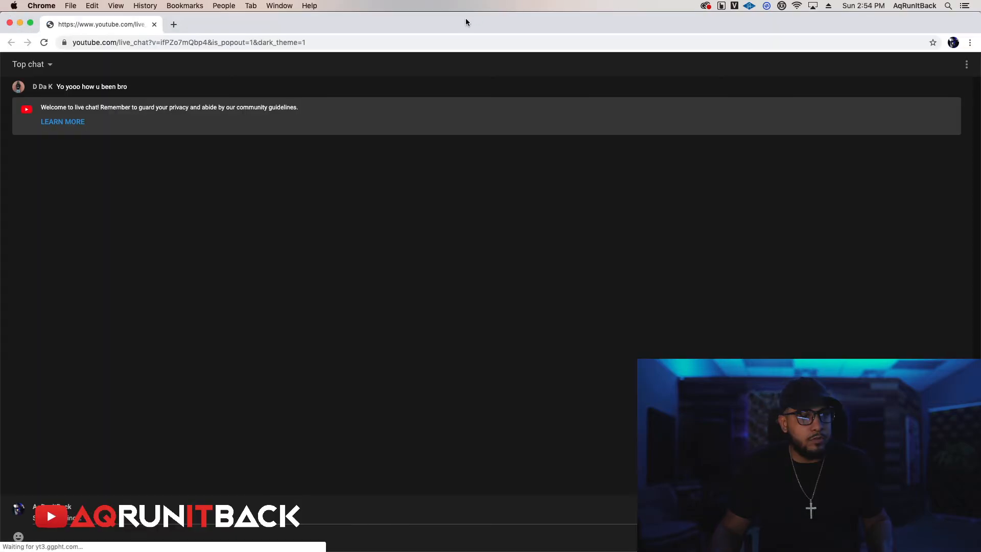
Move the Chrome window with the YouTube live chat off this screen to uncover the Pro Tools session.
left_click_drag(467, 22, 980, 22)
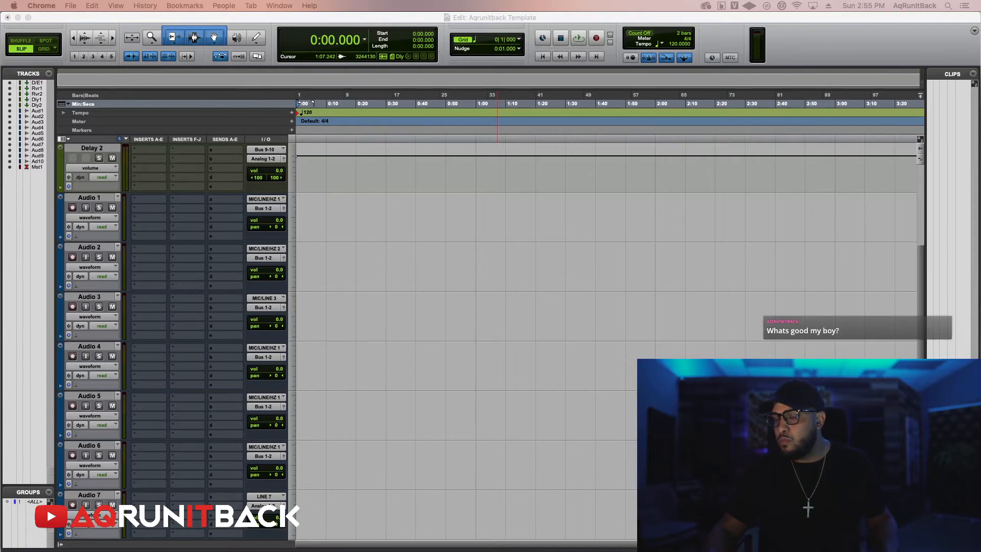
Set the input of the Audio 7 track to MIC/LINE/HZ 1 and its output to the stereo bus Bus 1-2.
scroll(313, 471, "down", 4)
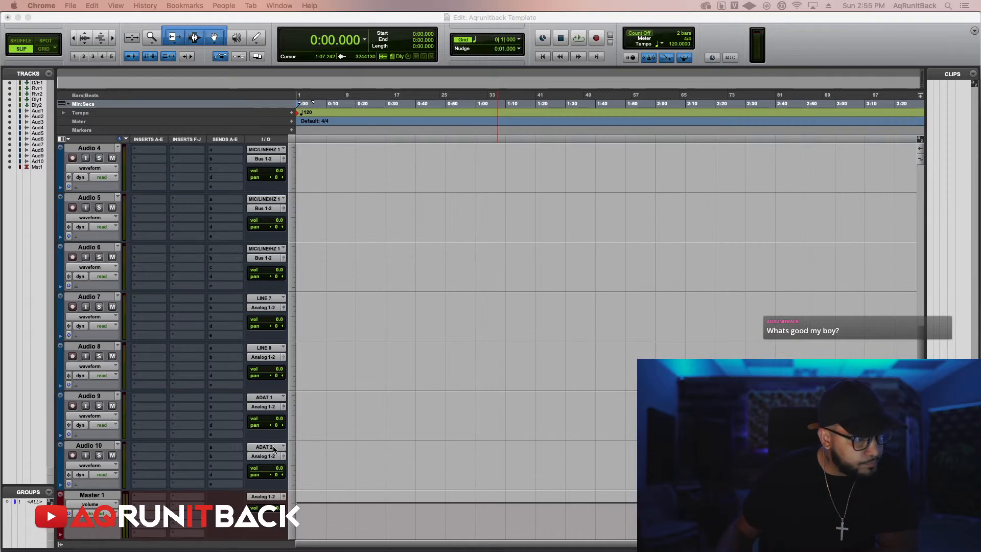
left_click(259, 296)
mouse_move(276, 298)
left_click(317, 280)
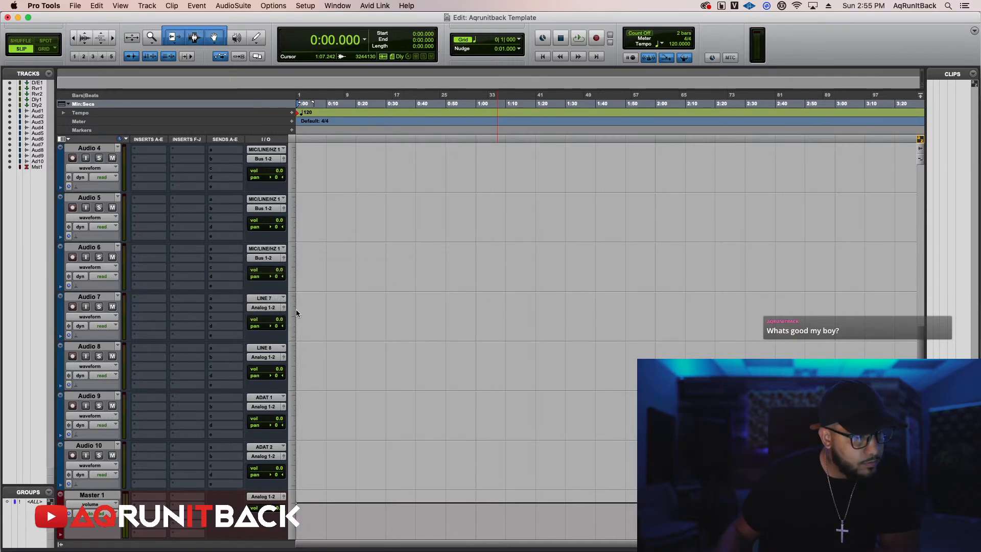
left_click(255, 310)
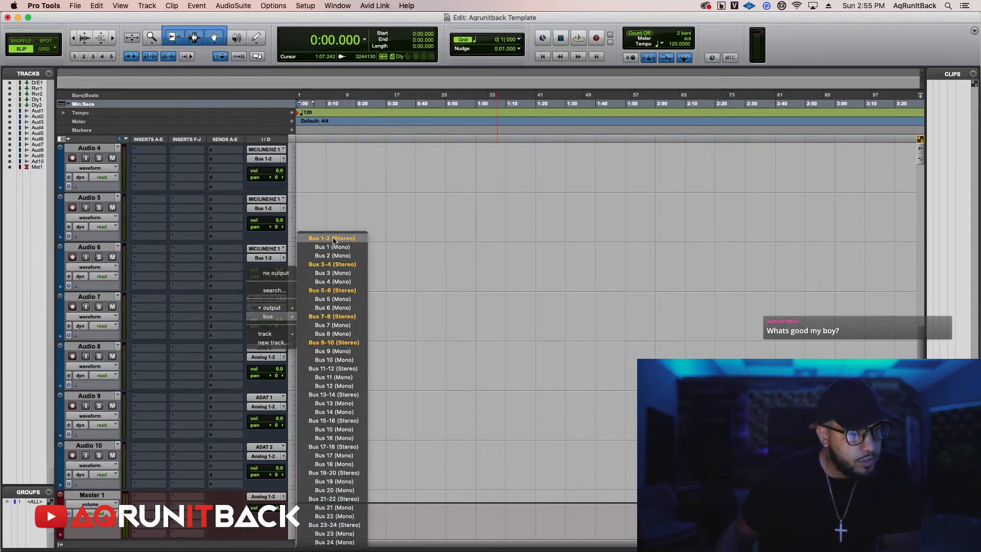
left_click(259, 367)
Set the input of the Audio 8 track to MIC/LINE/HZ 1 and its output to the stereo bus Bus 1-2.
left_click(263, 348)
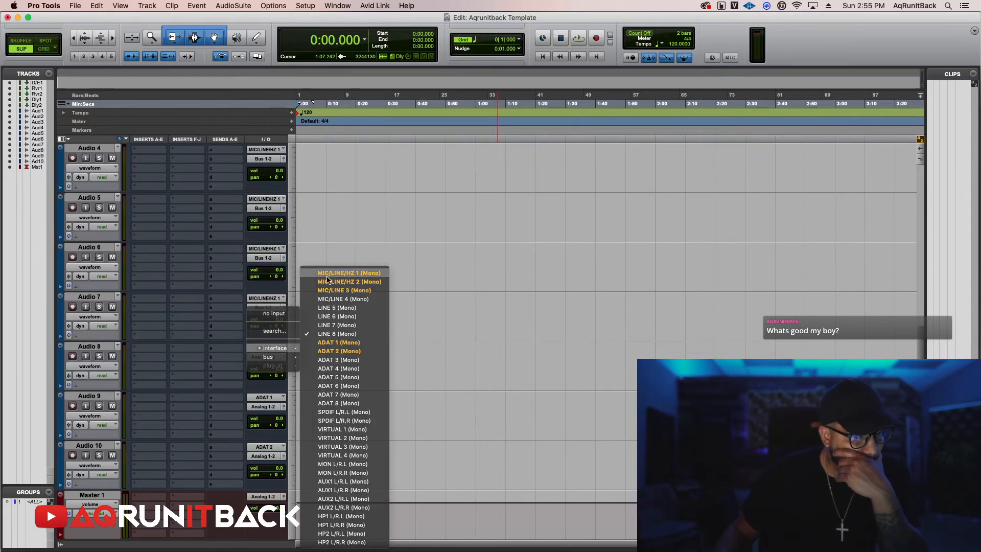
left_click(327, 271)
left_click(265, 361)
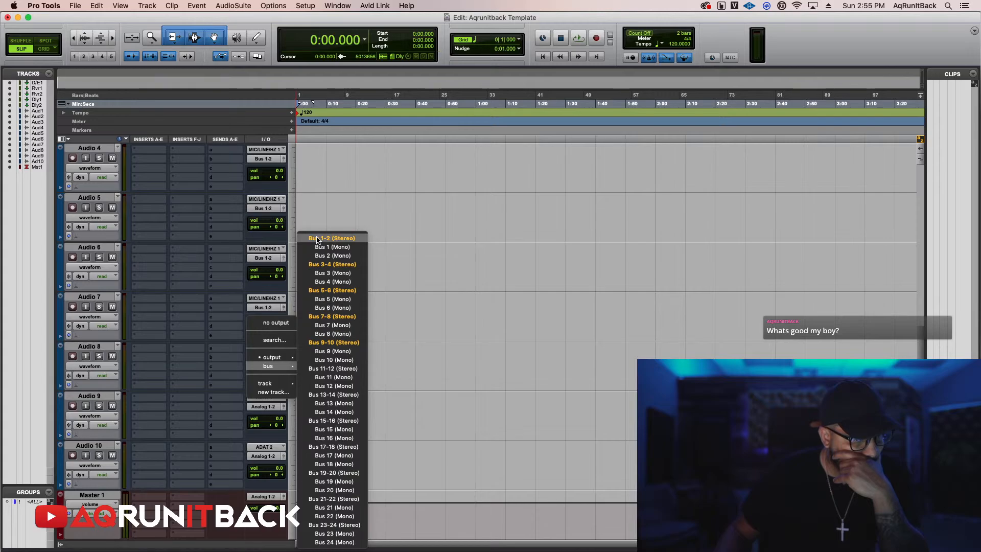
left_click(319, 283)
Set the input of the Audio 9 track to MIC/LINE/HZ 1 and its output to the stereo bus Bus 1-2.
left_click(263, 397)
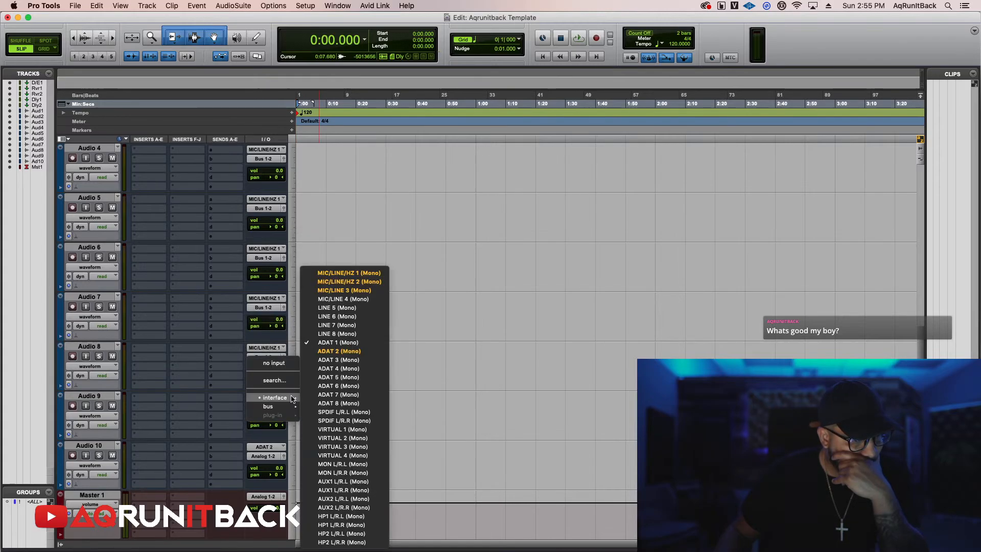
mouse_move(275, 397)
left_click(335, 281)
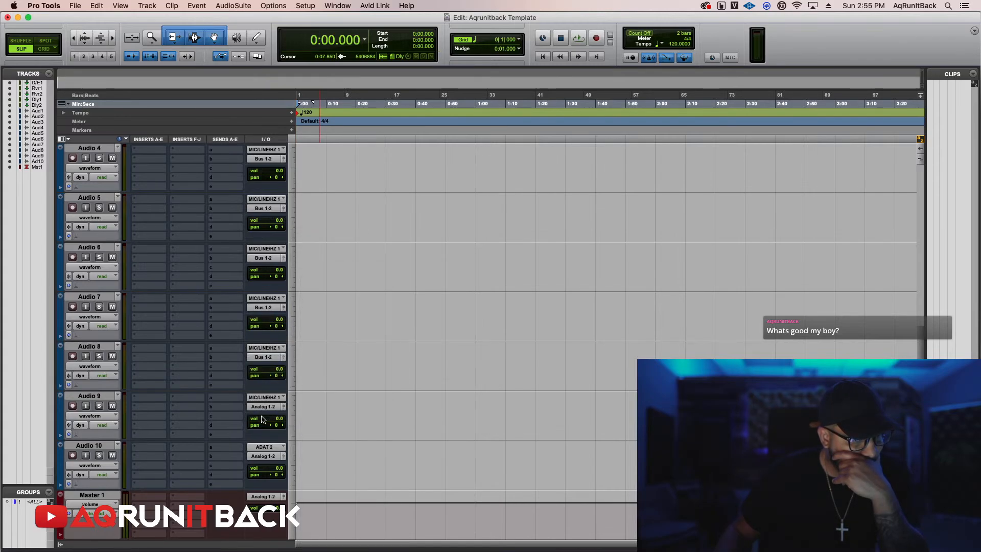
left_click(266, 406)
mouse_move(270, 416)
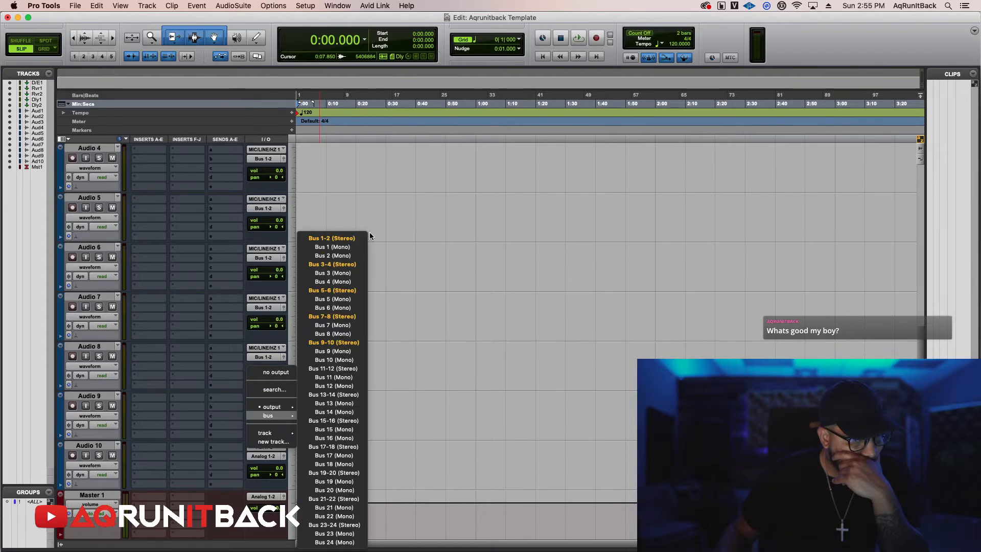
left_click(358, 238)
Set the input of the Audio 10 track to MIC/LINE/HZ 1 and its output to the stereo bus Bus 1-2.
left_click(268, 447)
mouse_move(268, 447)
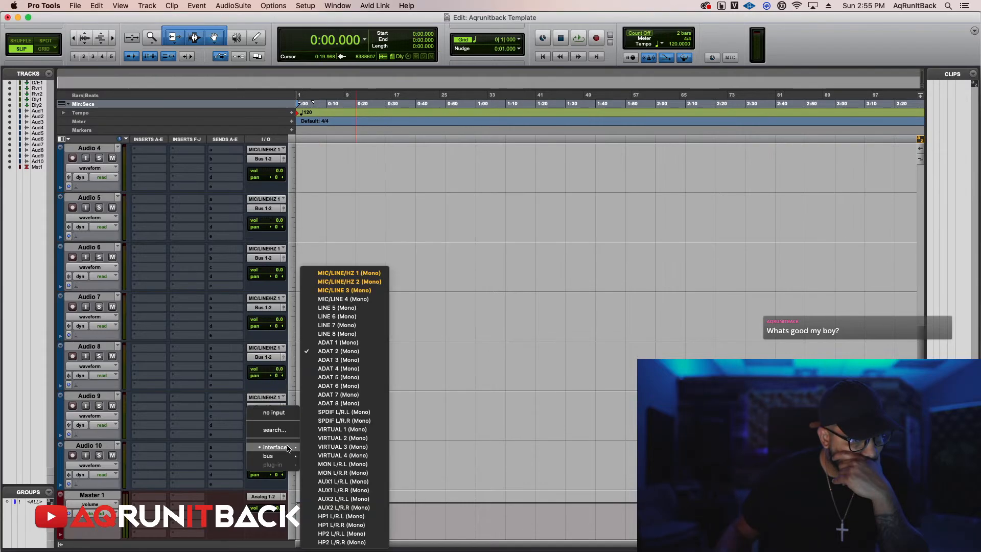
left_click(356, 276)
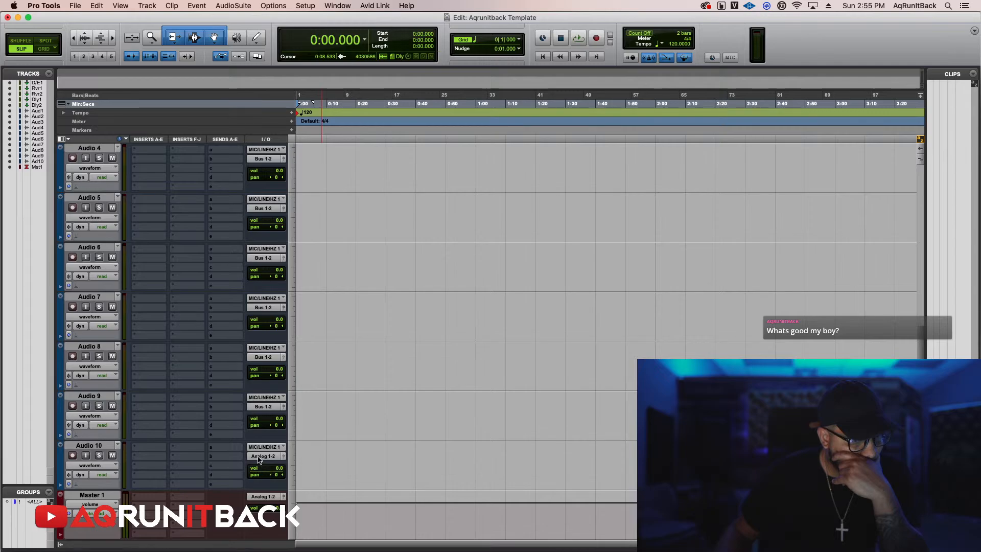
left_click(265, 455)
mouse_move(270, 465)
left_click(357, 239)
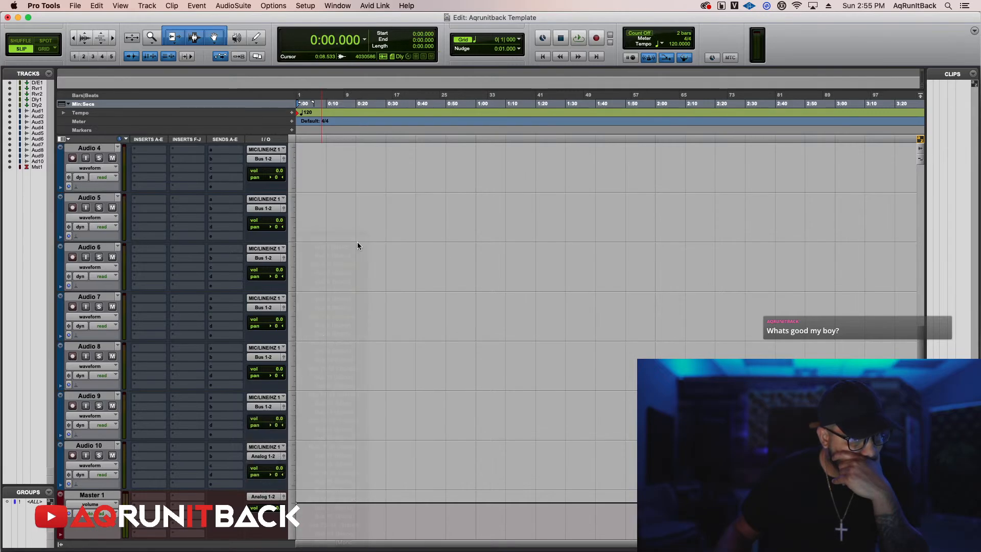
Review the input and output assignments of all tracks, from the Dyn/Eq 1 aux down to Master 1.
scroll(284, 380, "up", 10)
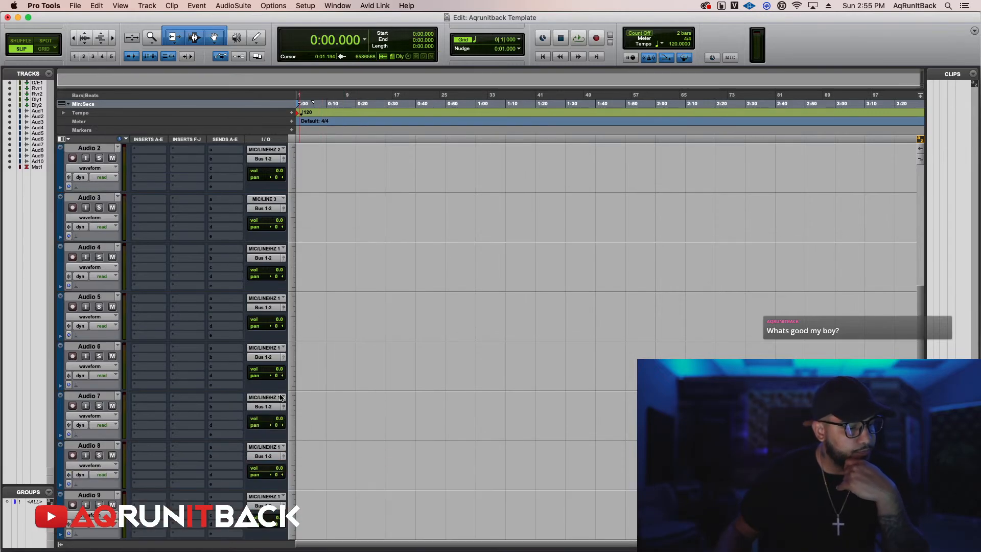
scroll(280, 398, "up", 1)
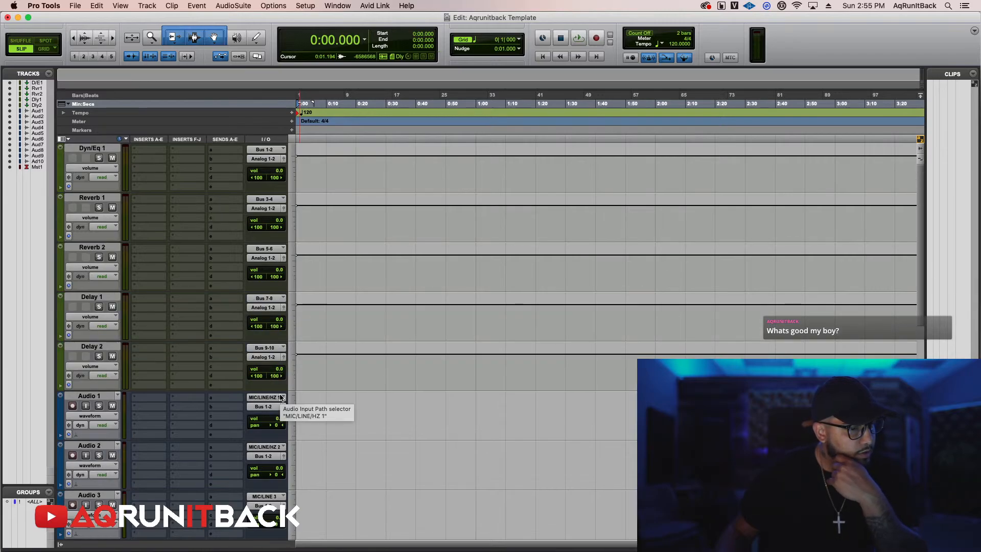
scroll(281, 398, "down", 10)
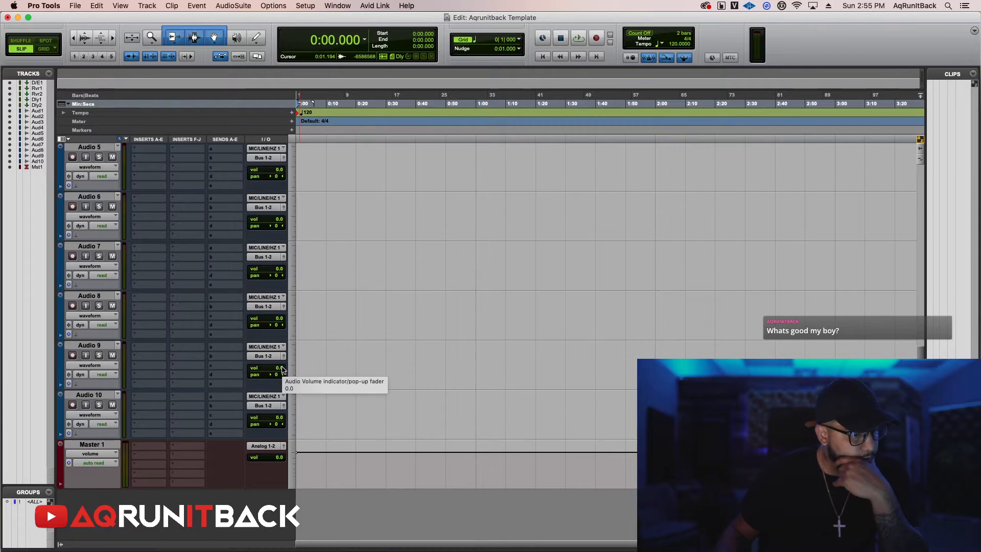
scroll(281, 369, "up", 9)
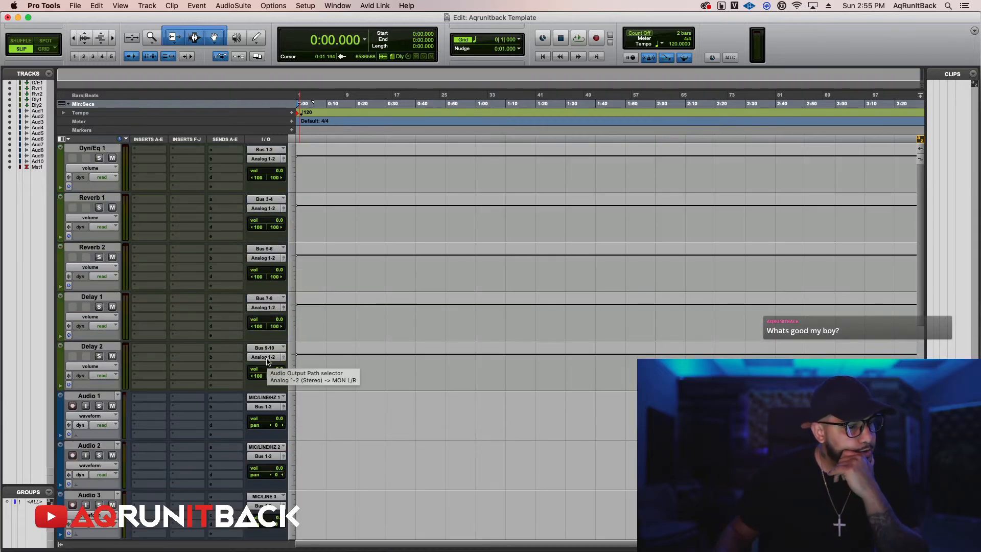
scroll(178, 432, "down", 5)
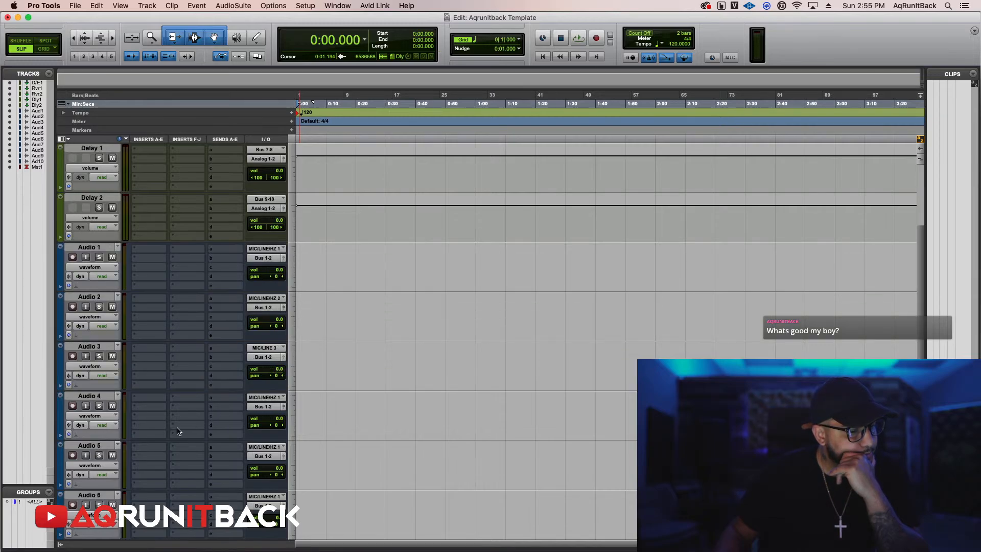
scroll(179, 432, "up", 5)
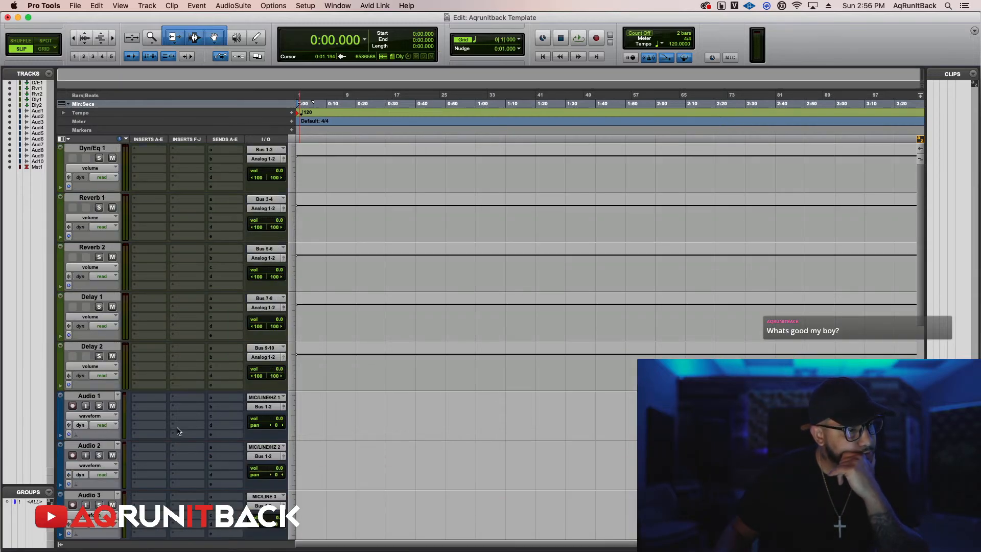
Rename the Audio 1 track as Lead_Verses.
scroll(112, 431, "down", 2)
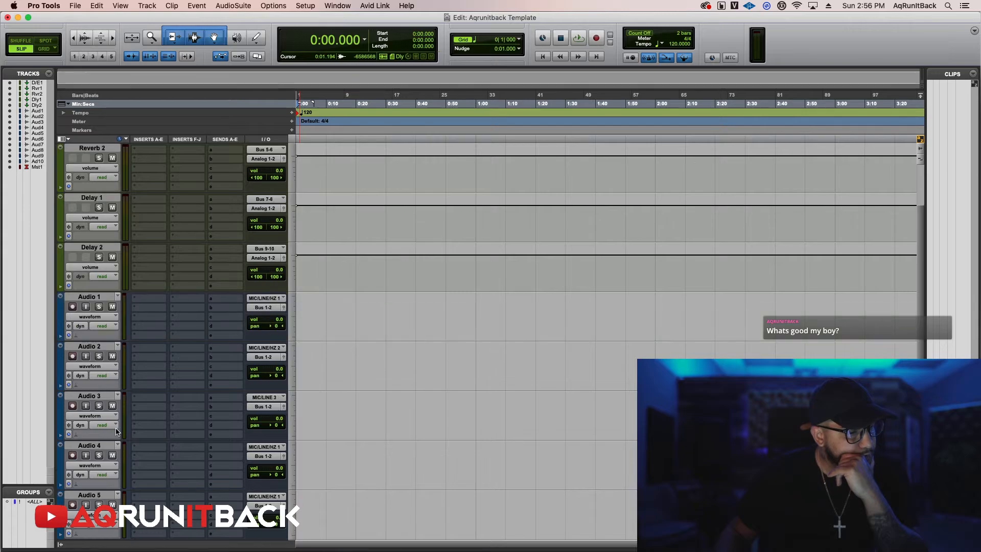
double_click(91, 297)
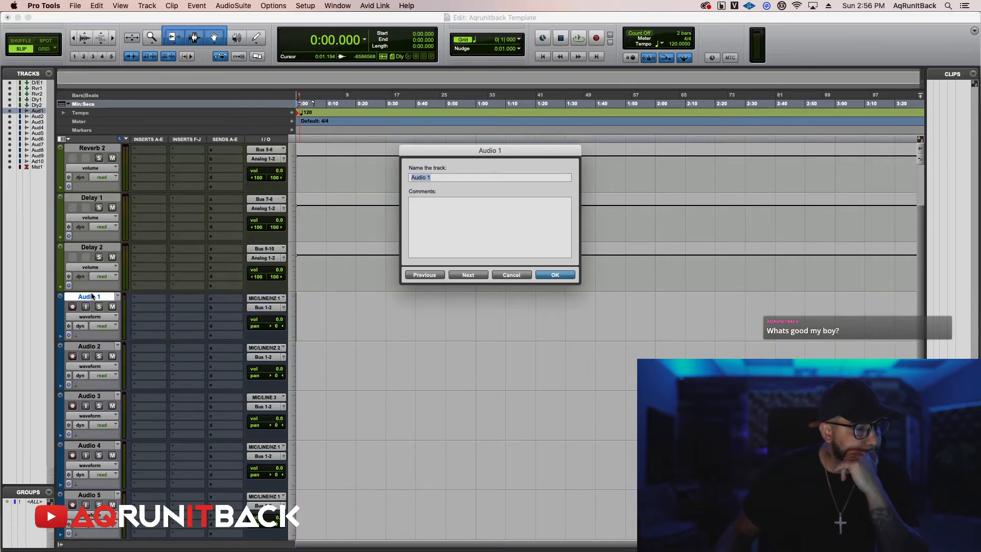
type("Lead")
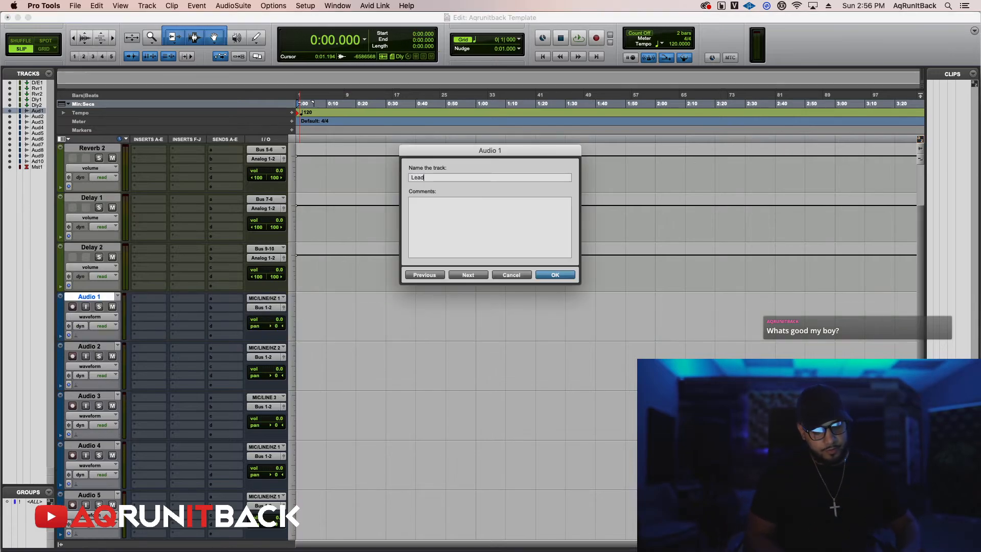
type("_Verses")
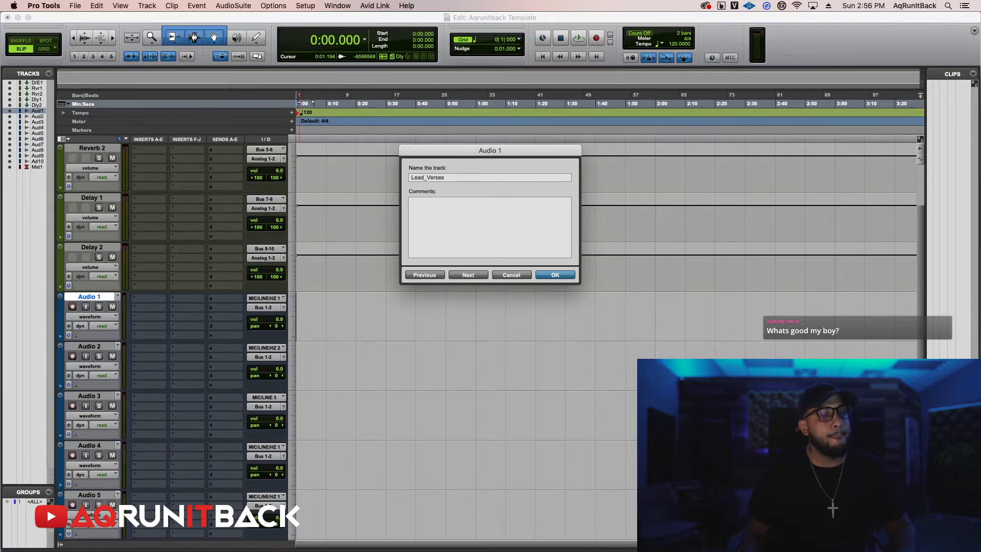
key("Return")
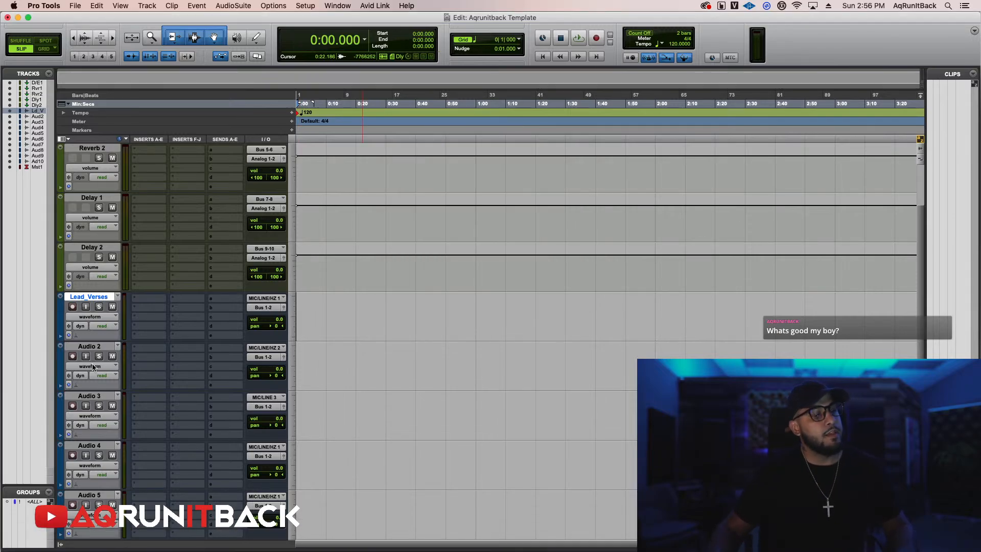
Rename the Audio 2 track as Verse_DUB_1, copy that name, and proceed to naming the following track.
double_click(100, 346)
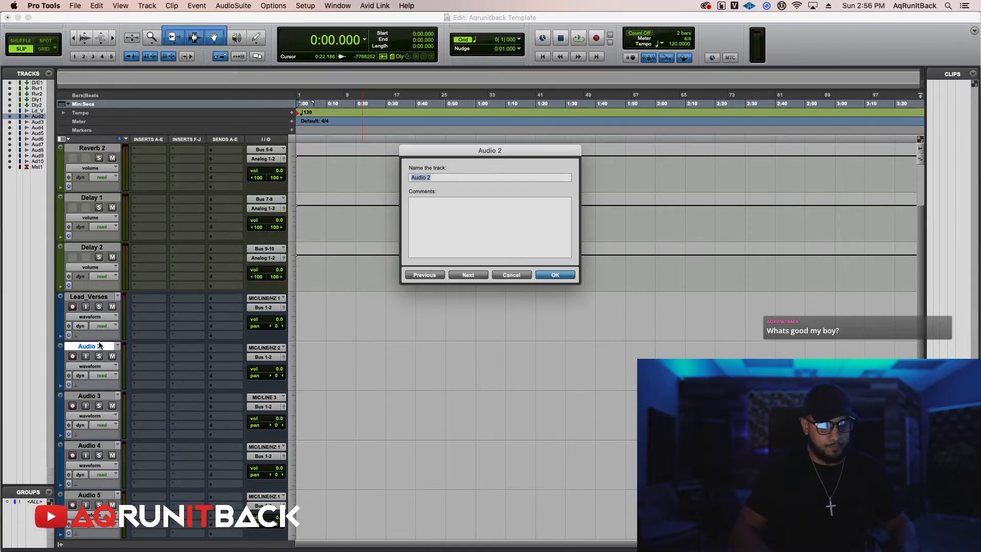
type("D")
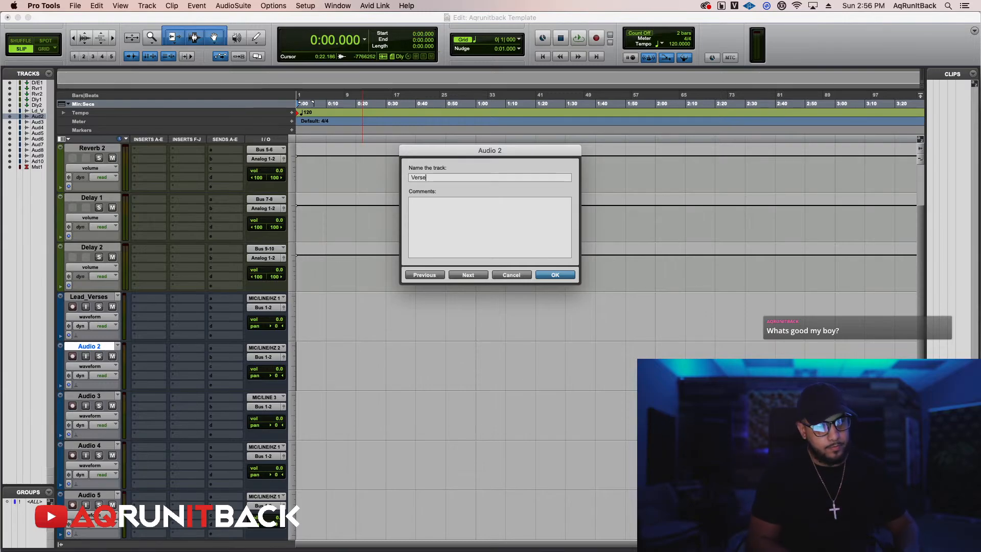
type("_D")
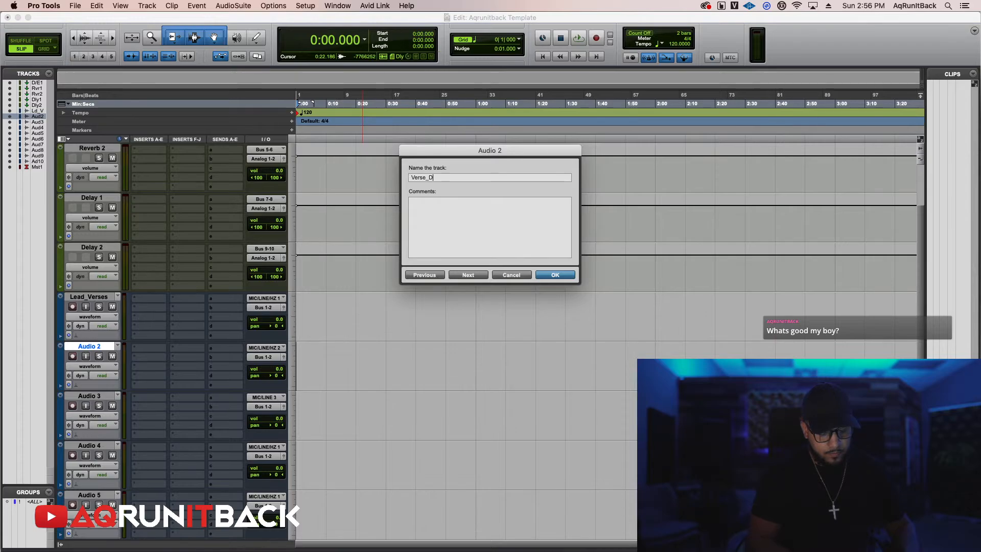
type("UB_1")
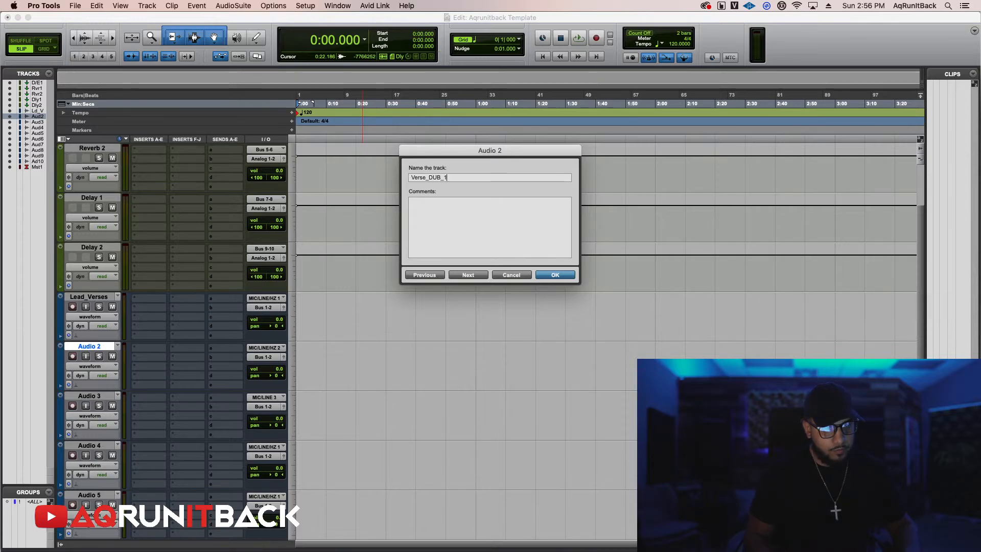
left_click_drag(452, 178, 387, 177)
key("super+c")
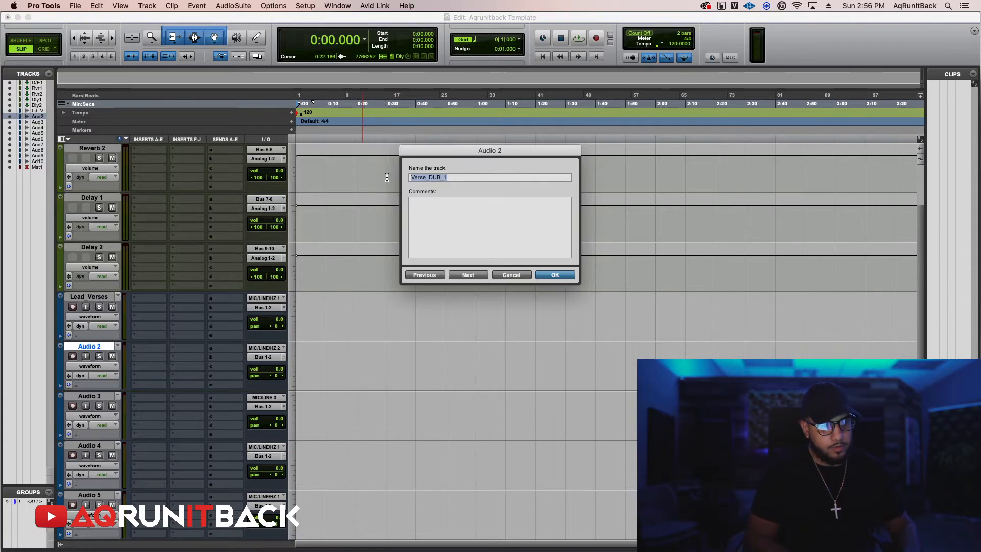
left_click(468, 276)
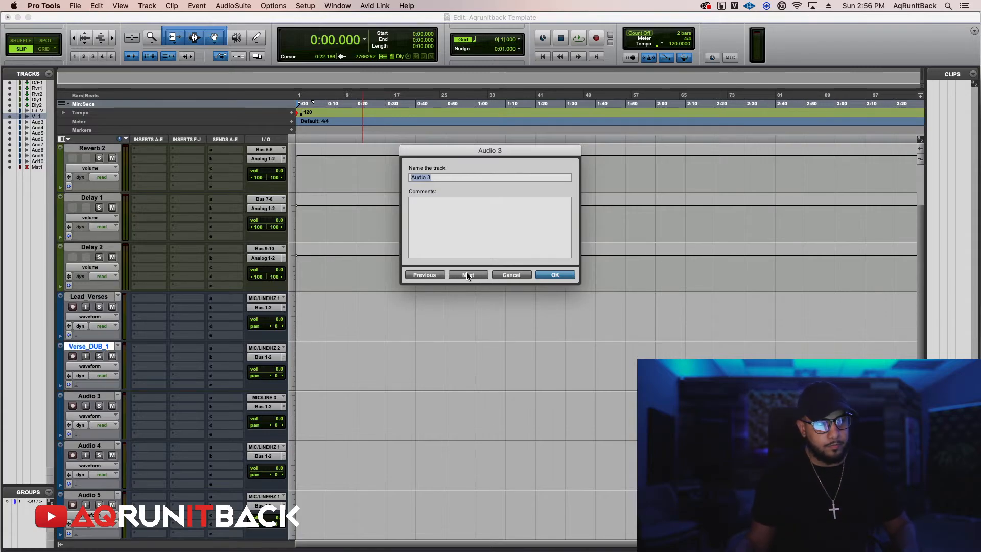
Rename the Audio 3 track as Verse_DUB_2, reusing the copied name with the number changed to 2.
key("super+v")
key("BackSpace")
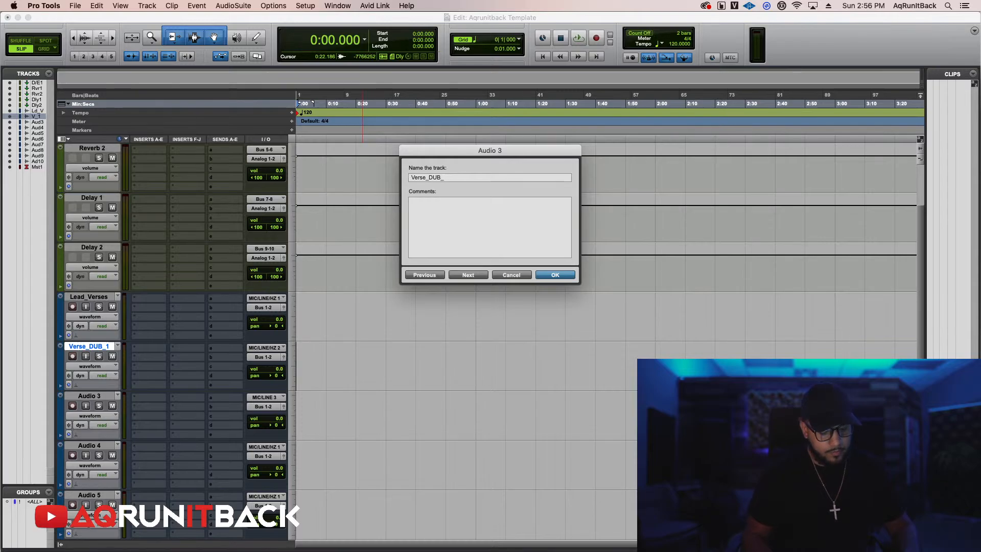
type("2")
key("Return")
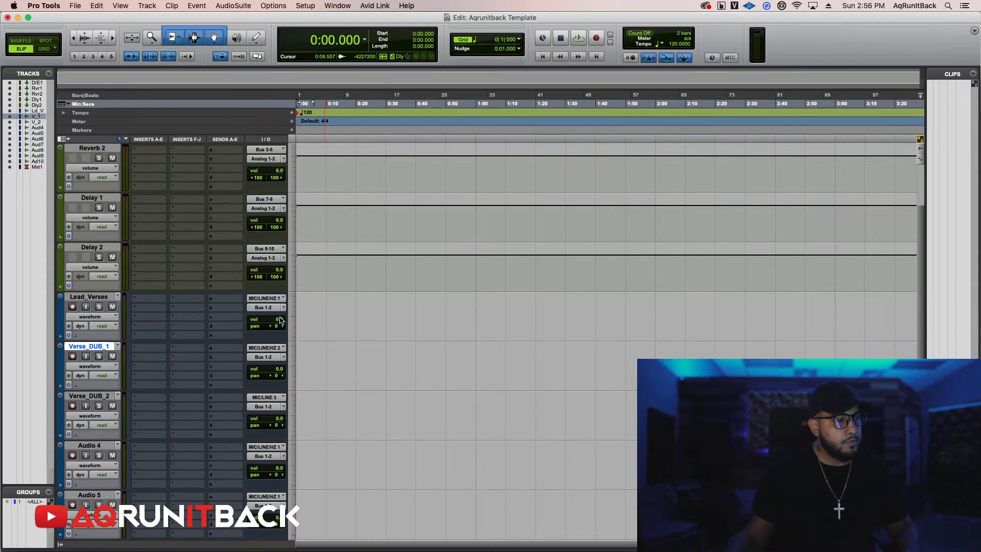
Rename the Audio 4 track as V_HL_1, copy that name, and proceed to naming the following track.
scroll(280, 319, "down", 2)
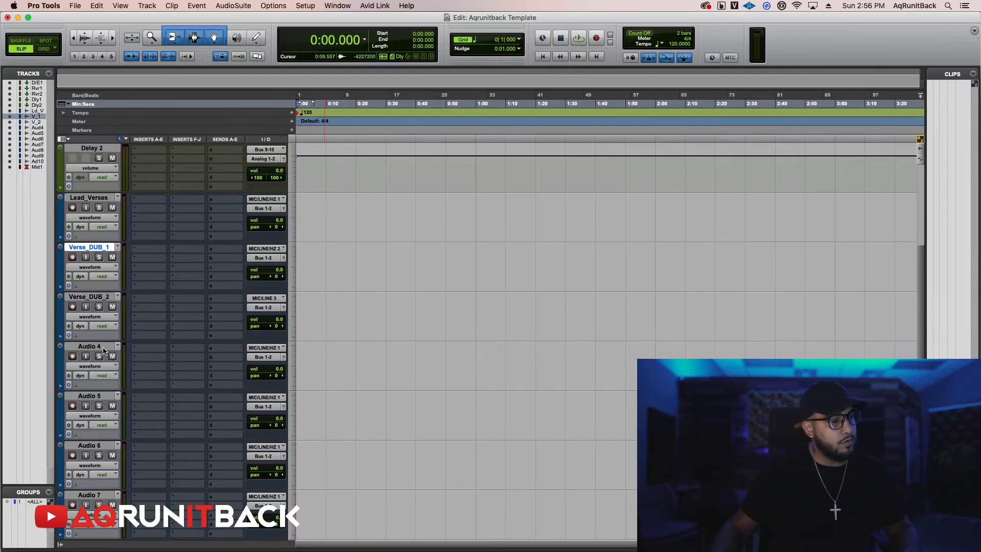
double_click(104, 350)
type("V")
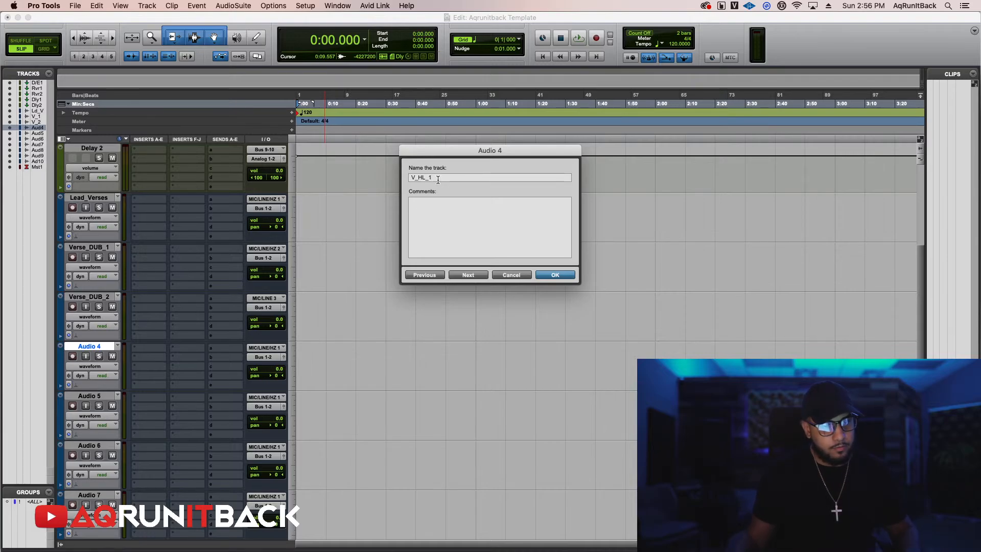
type("_HL_1C")
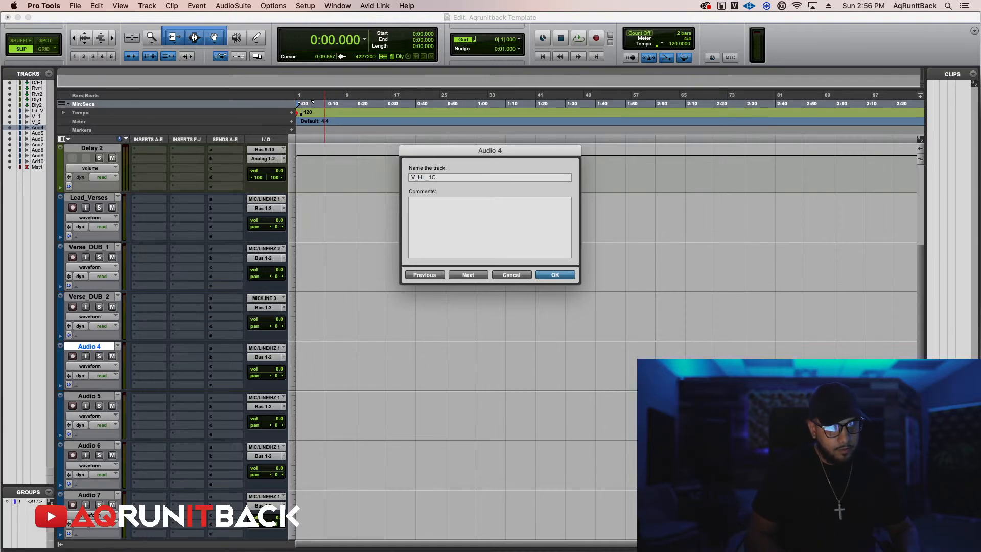
key("BackSpace")
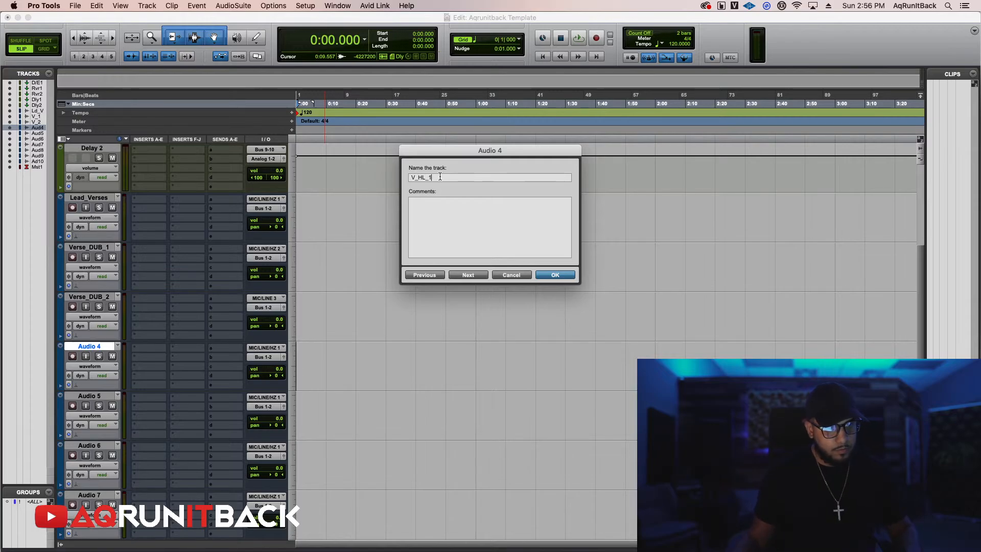
left_click_drag(440, 177, 398, 177)
key("super+c")
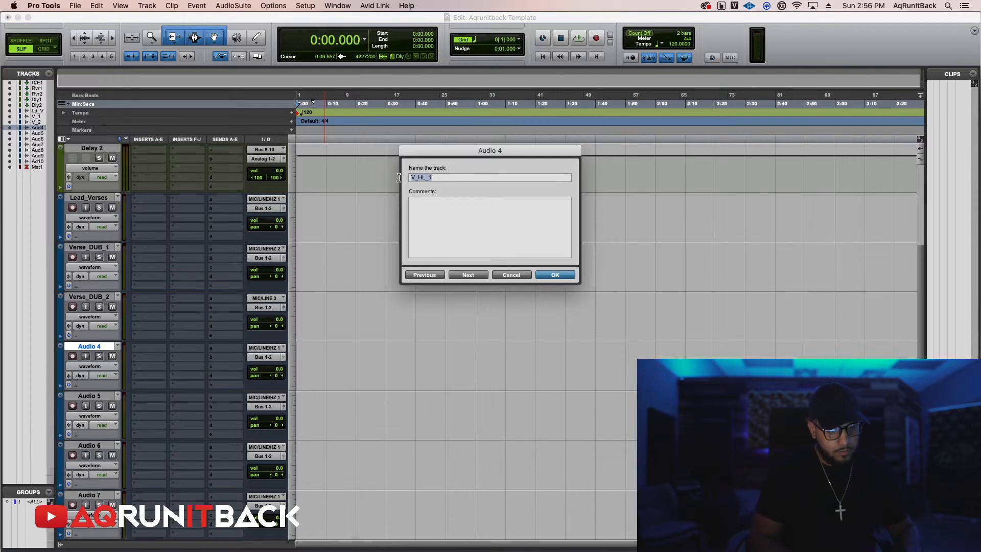
left_click(475, 276)
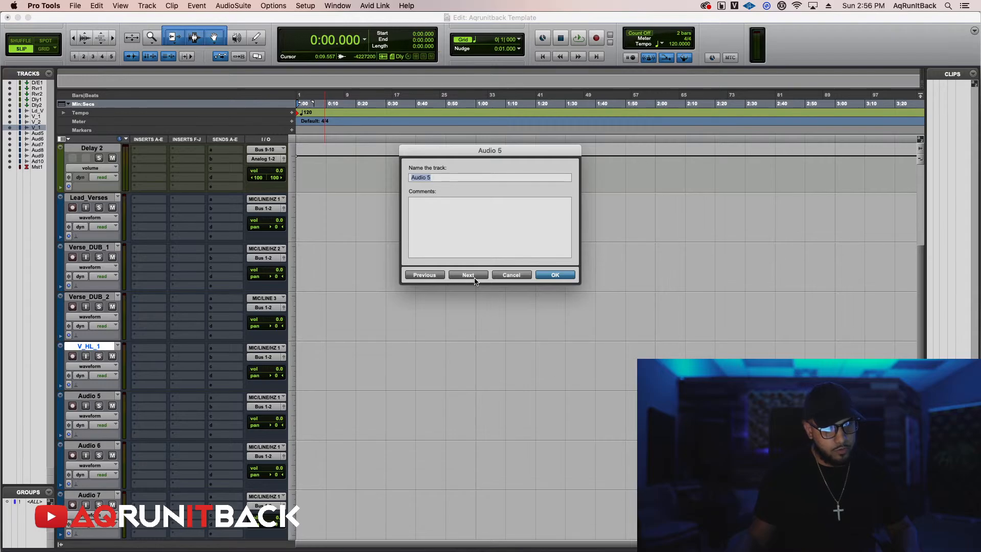
Rename the Audio 5 track as V_HL_2 from the copied name and proceed to naming the Audio 6 track.
key("super+v")
key("BackSpace")
type("2")
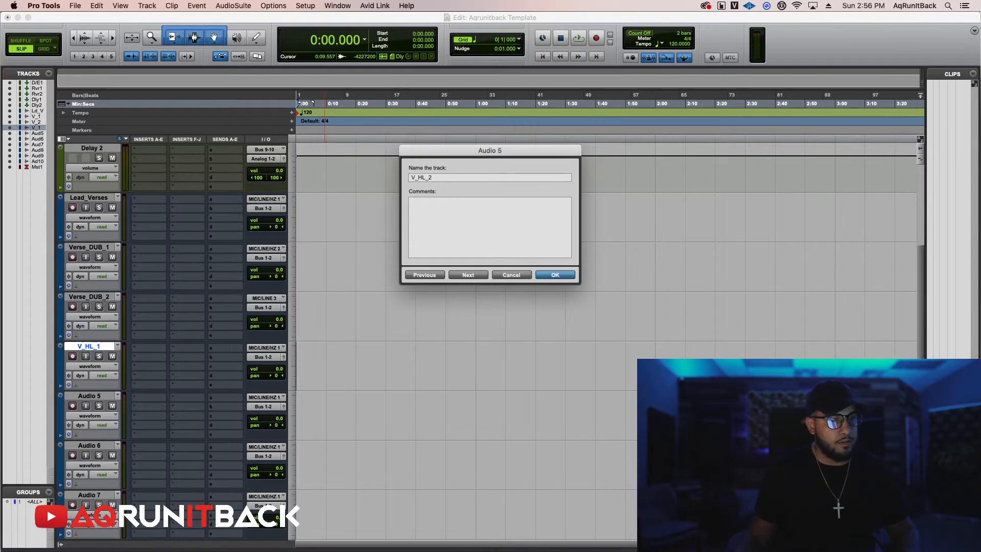
left_click(465, 276)
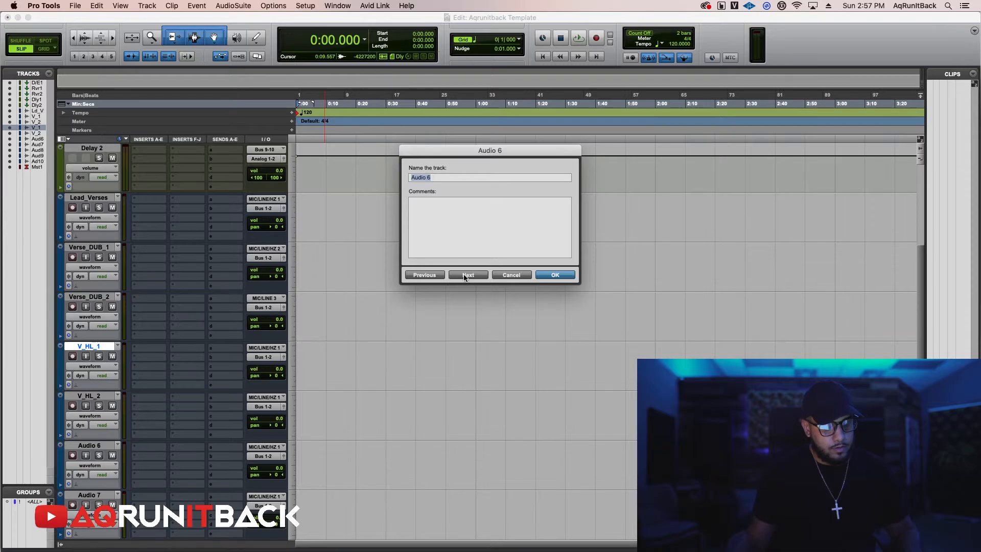
Rename the Audio 6 track as V_Adlibs and finish the naming.
type("V_")
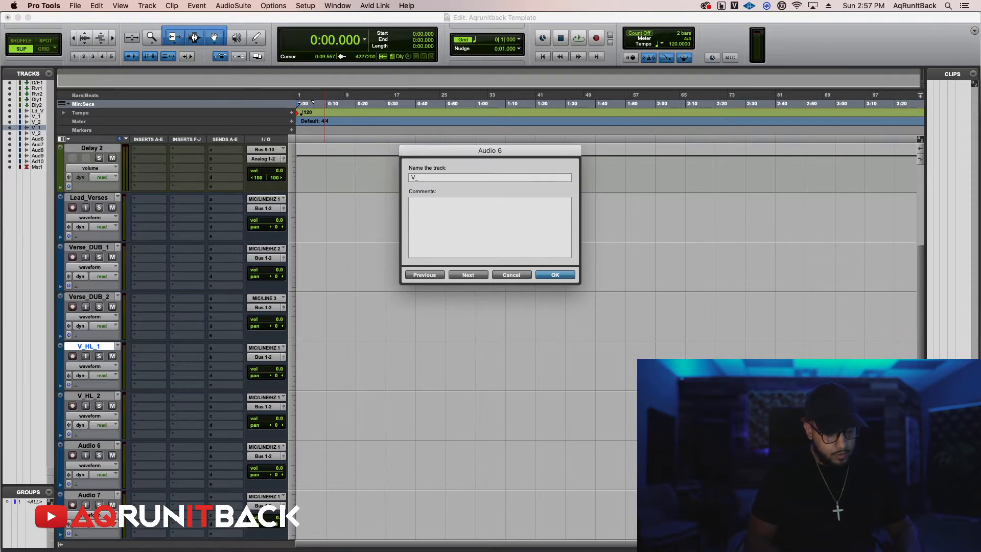
type("Adlibs")
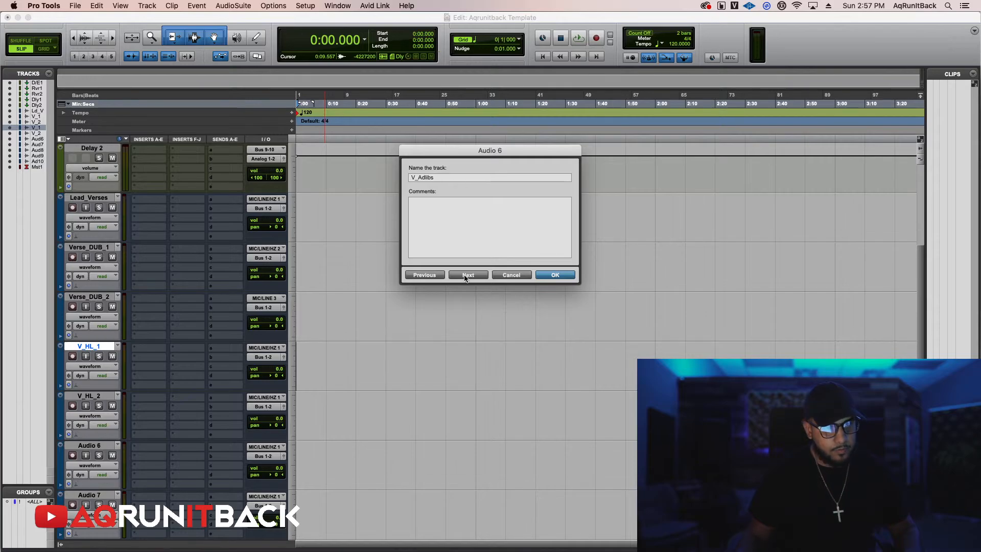
left_click(556, 276)
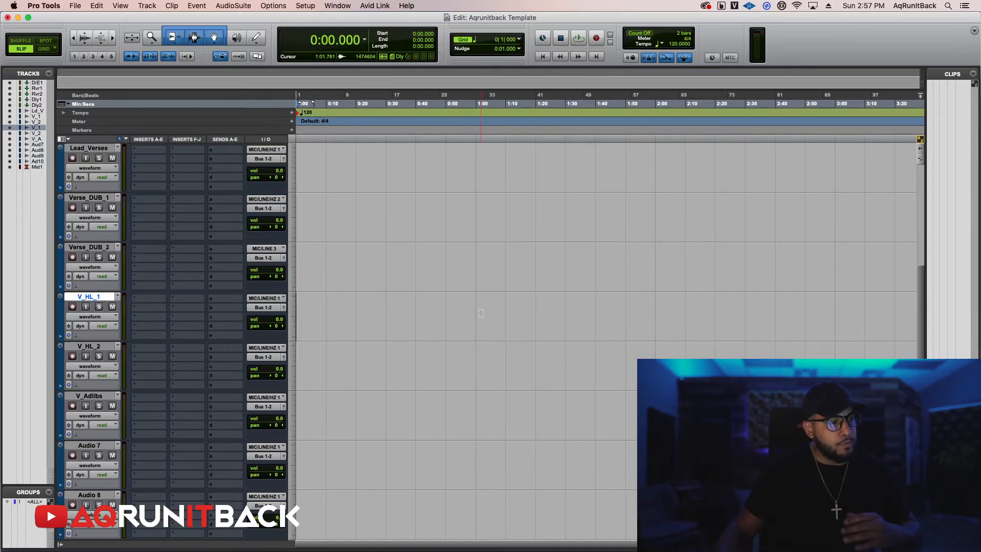
Open the color palette for the Lead_Verses track, move it clear of the tracks, and color the track bright magenta.
scroll(410, 307, "up", 1)
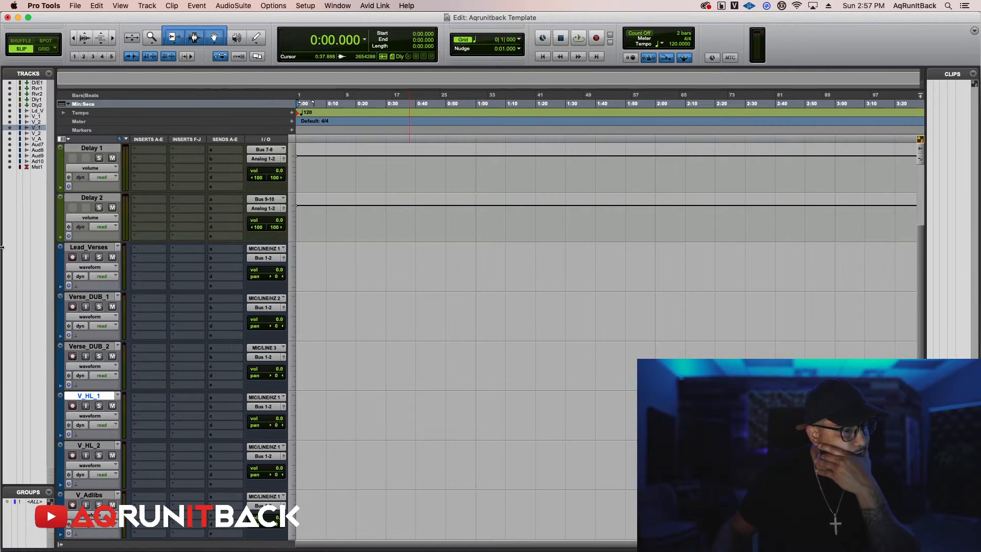
left_click(62, 266)
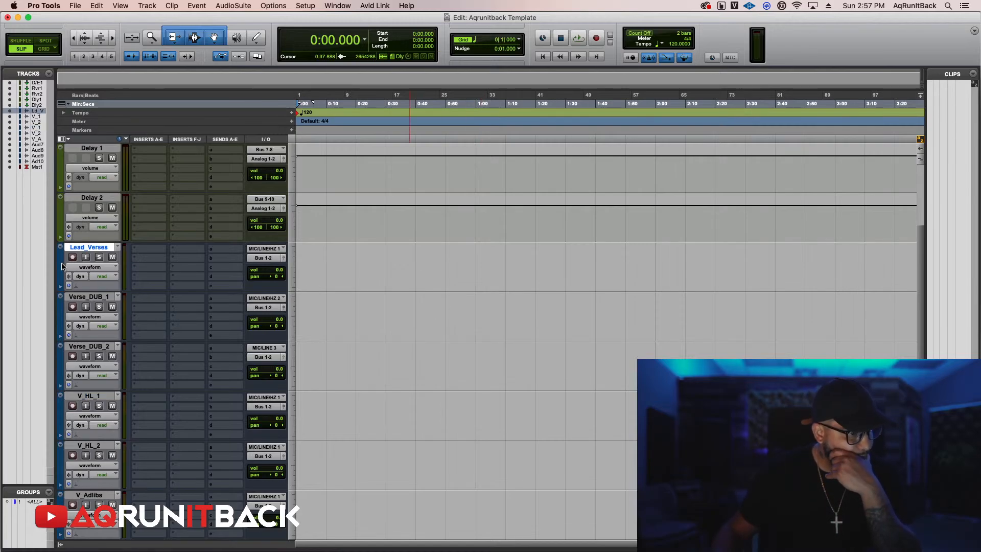
double_click(60, 268)
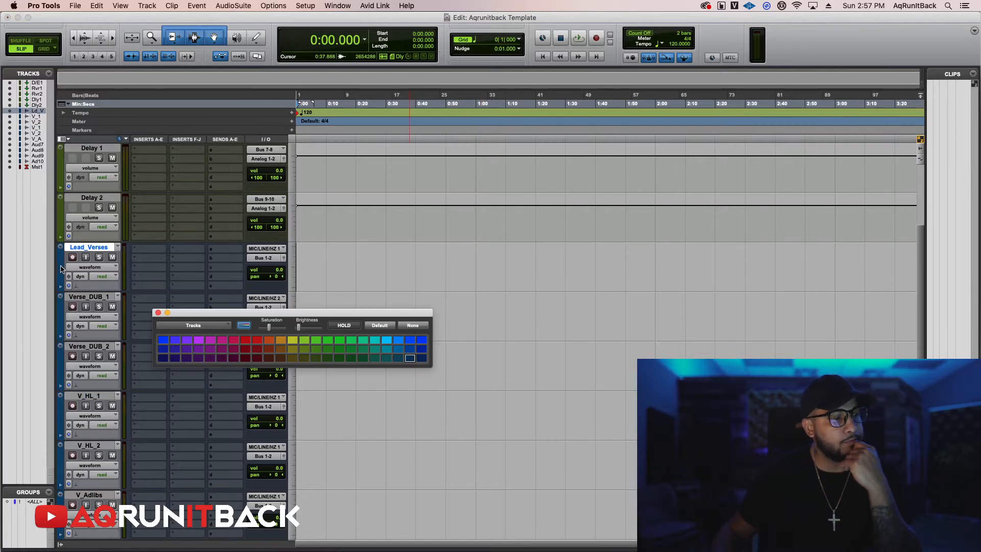
left_click_drag(257, 315, 520, 220)
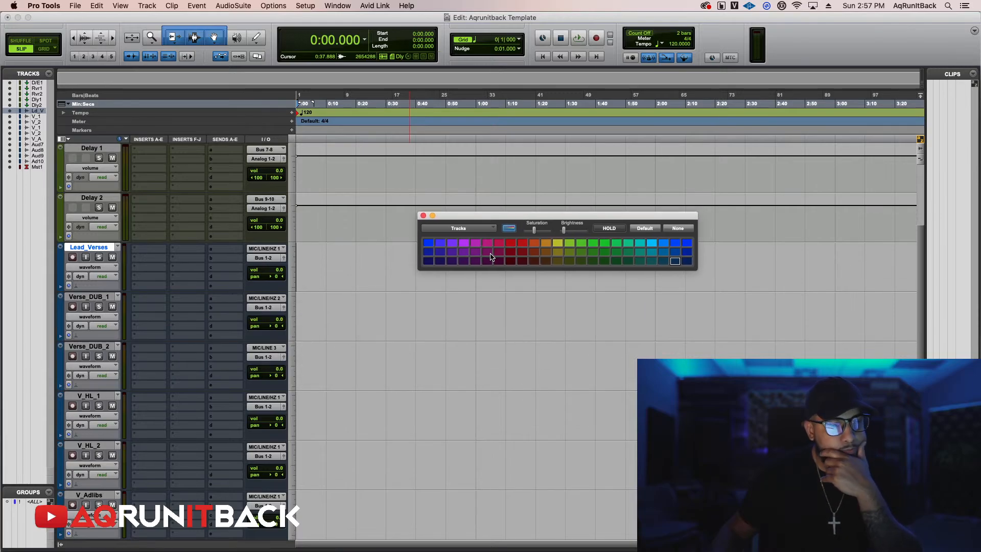
left_click(475, 243)
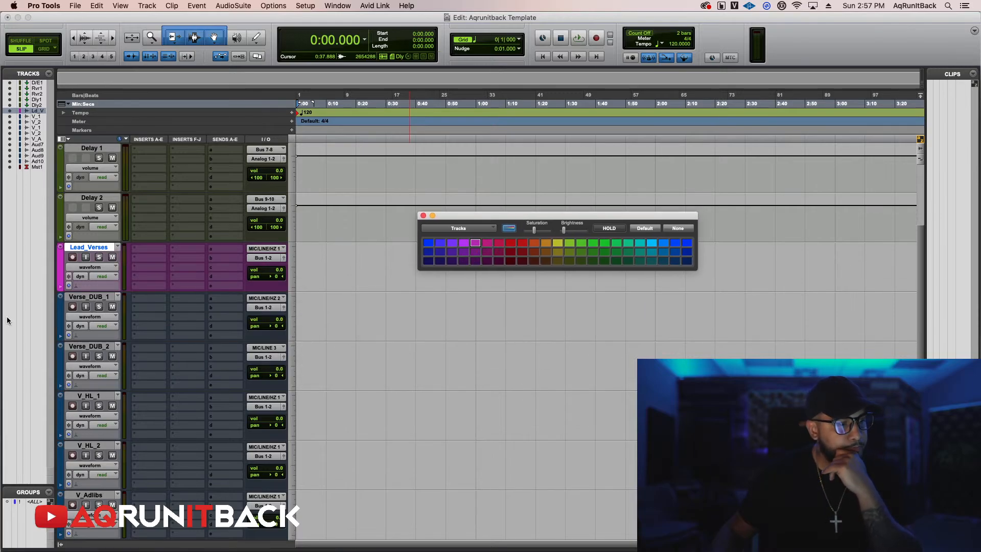
Color the Verse_DUB_1 and Verse_DUB_2 tracks together in bright blue-violet.
left_click(86, 296)
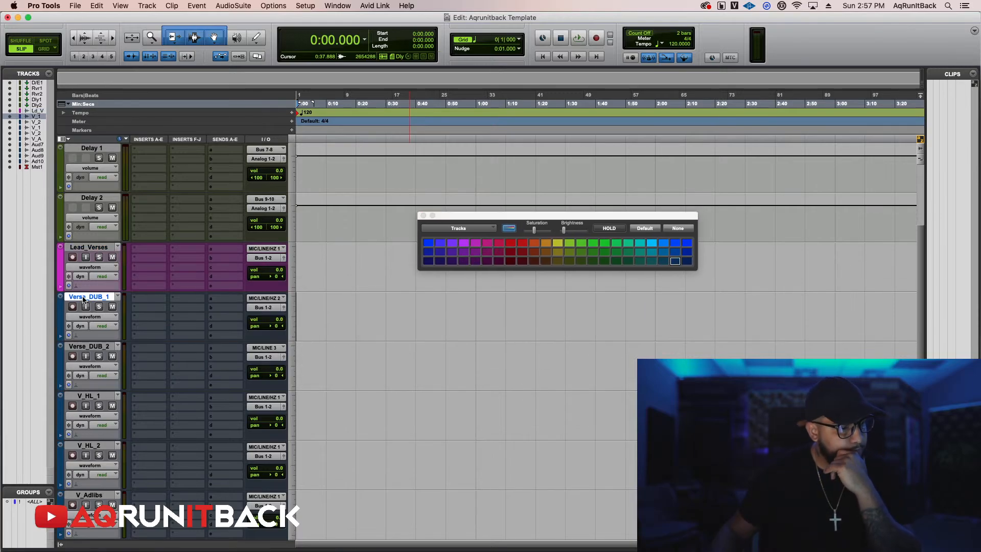
left_click(83, 346, "shift")
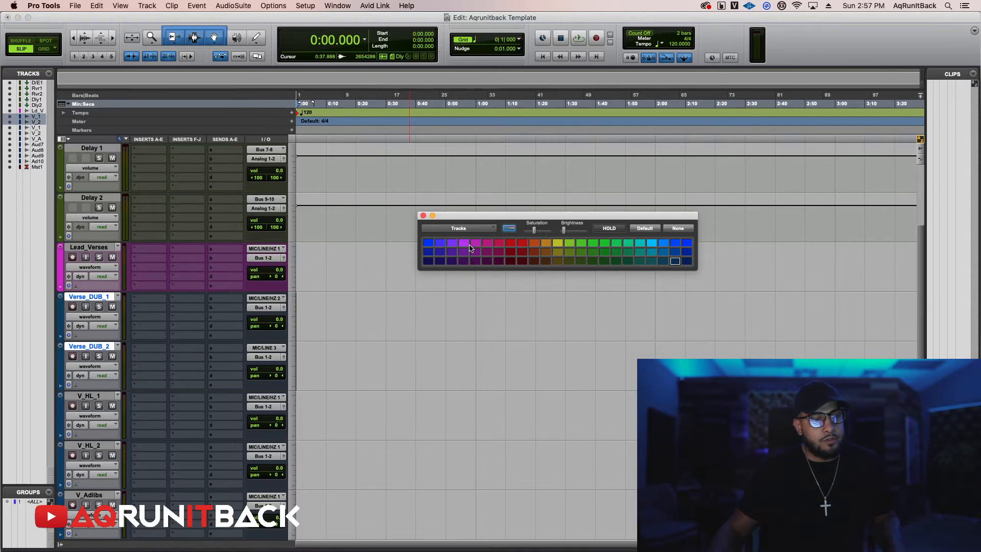
left_click(440, 242)
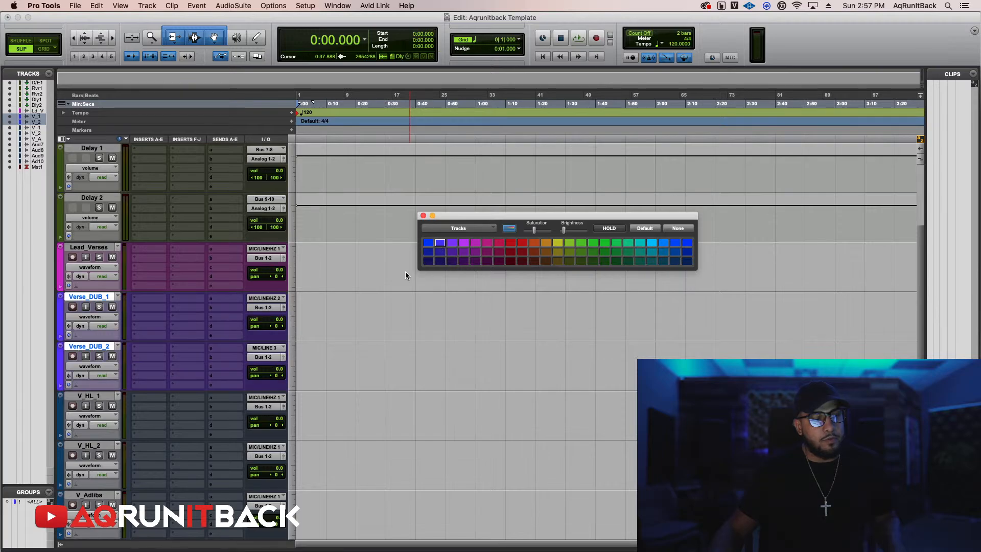
Color the V_HL_1 and V_HL_2 tracks together in bright yellow-green.
left_click(84, 398)
left_click(110, 446, "shift")
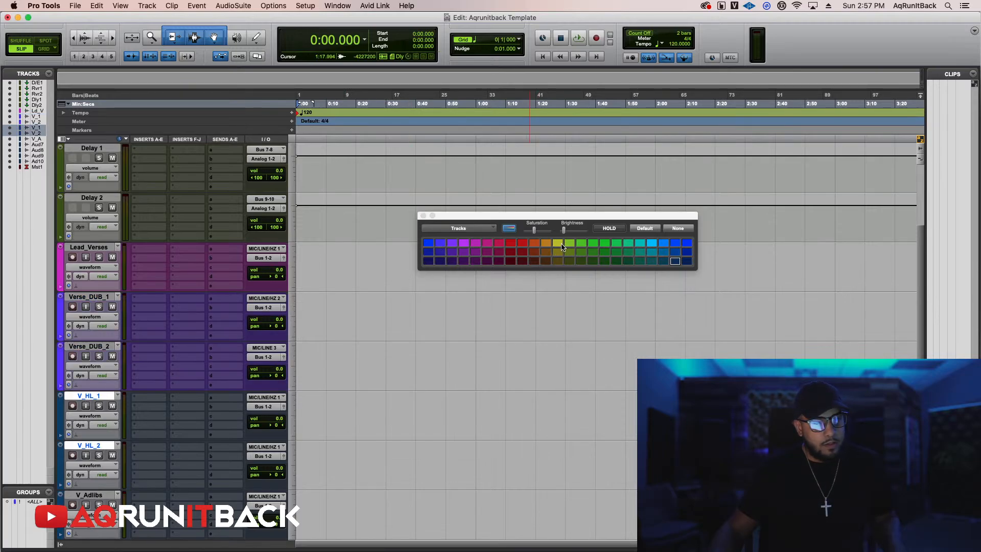
left_click(570, 243)
Color the V_Adlibs track green and close the color palette.
scroll(212, 366, "down", 2)
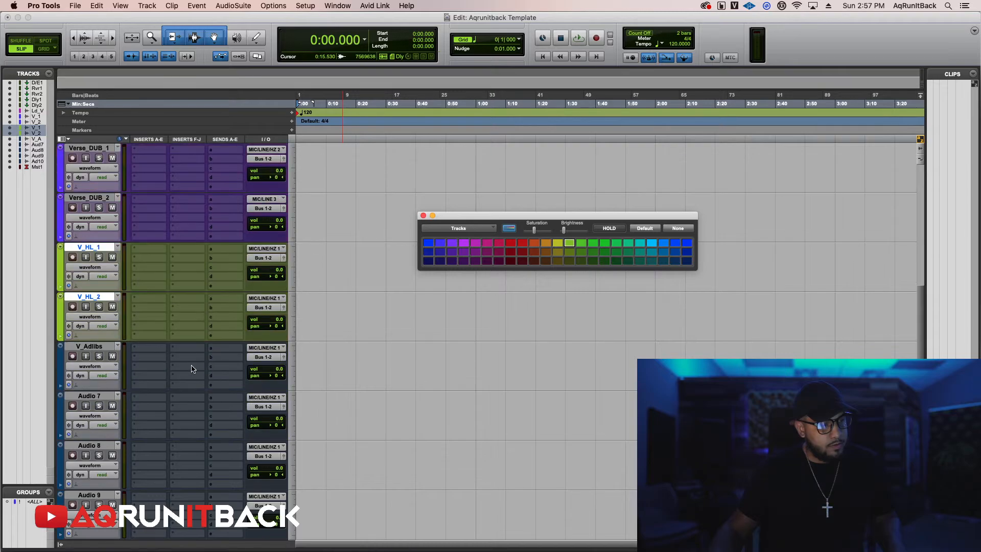
left_click(89, 346)
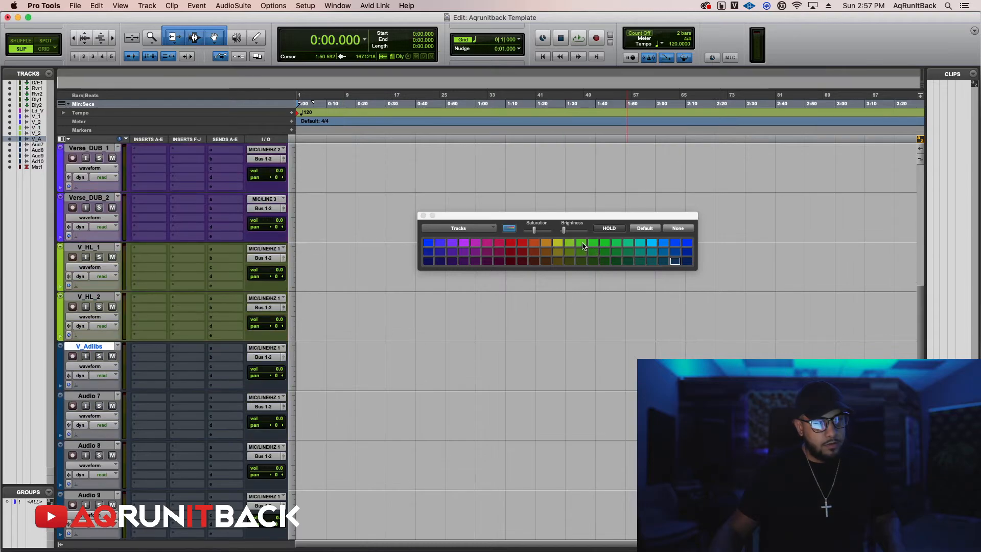
left_click(591, 251)
left_click(423, 215)
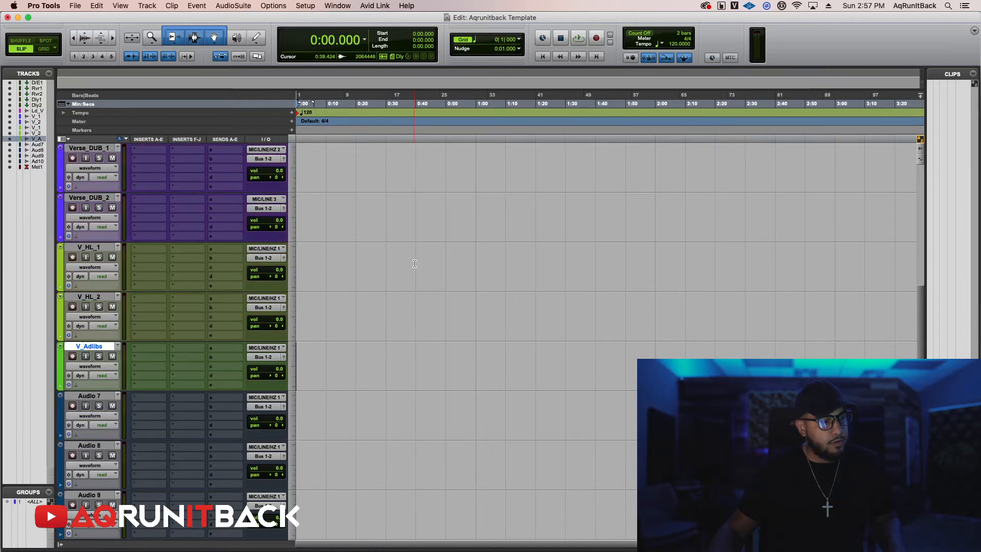
Review the color-coded verse tracks and the remaining unnamed audio tracks down to the master.
scroll(415, 263, "down", 2)
scroll(414, 264, "up", 3)
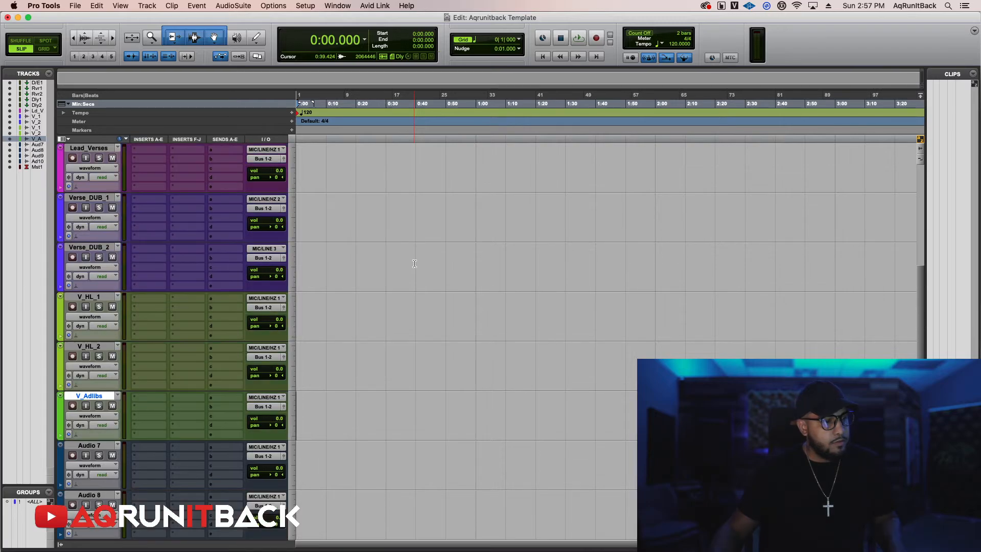
scroll(415, 264, "down", 3)
scroll(415, 264, "up", 3)
scroll(415, 264, "down", 3)
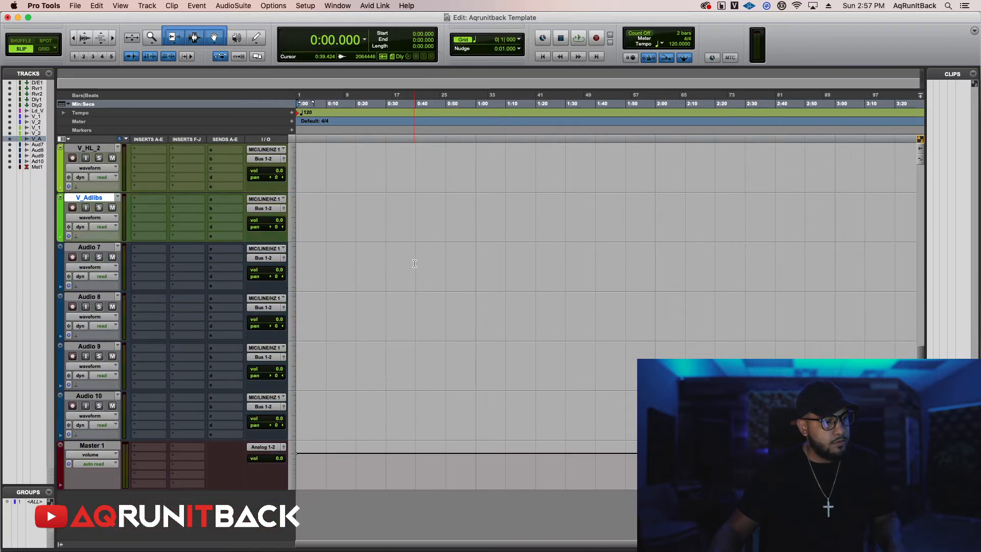
scroll(414, 264, "up", 1)
scroll(242, 294, "up", 2)
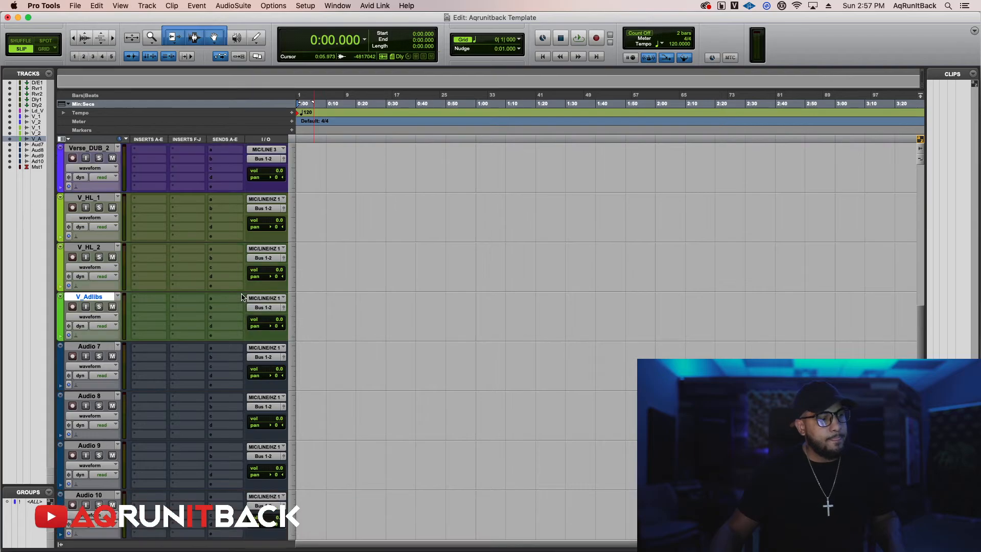
Rename the Audio 8 track as Hook_Lead.
scroll(242, 294, "down", 3)
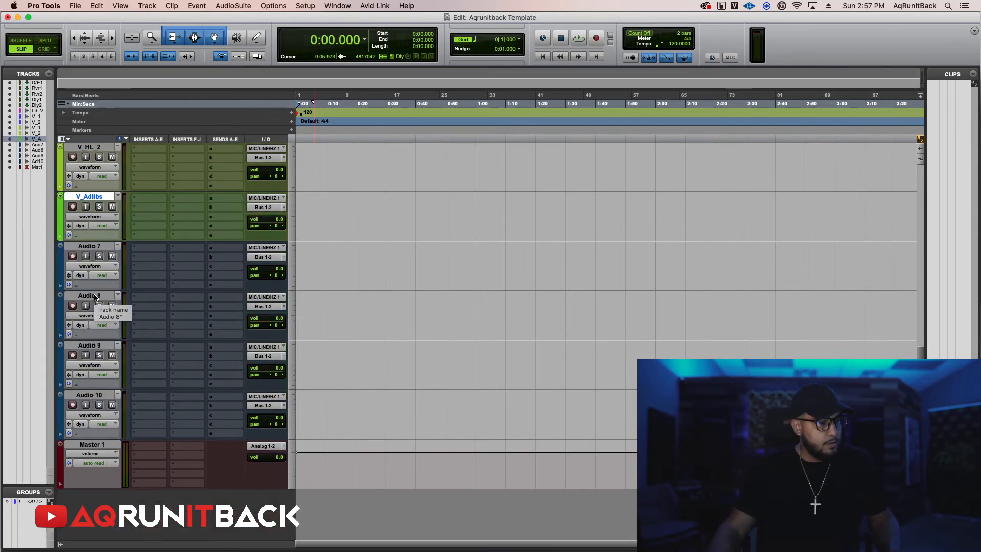
double_click(95, 296)
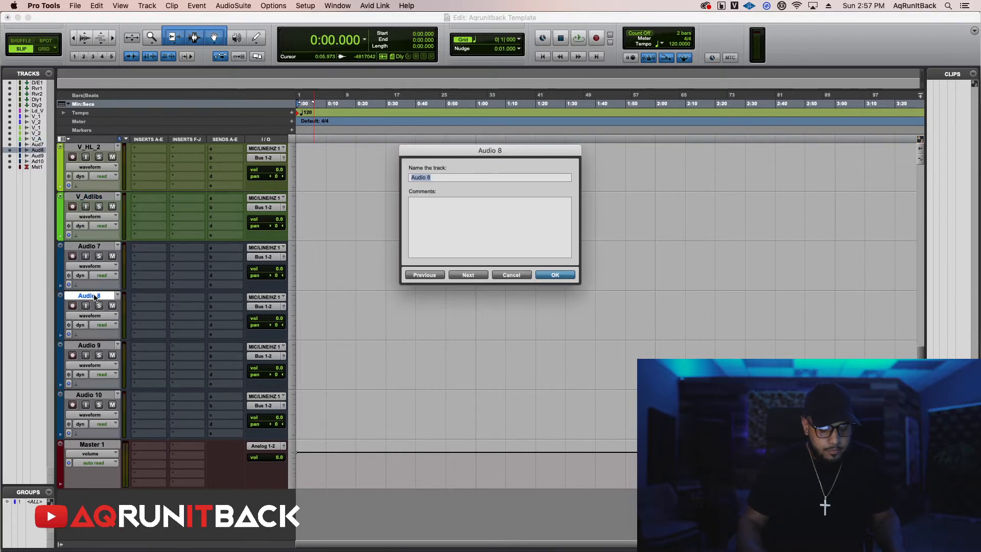
type("Hook")
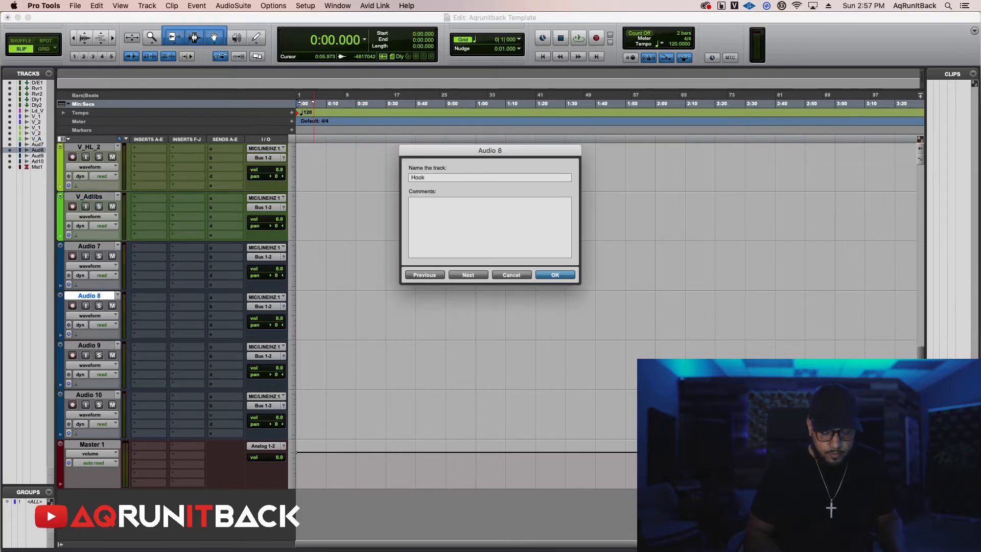
type("_Lead")
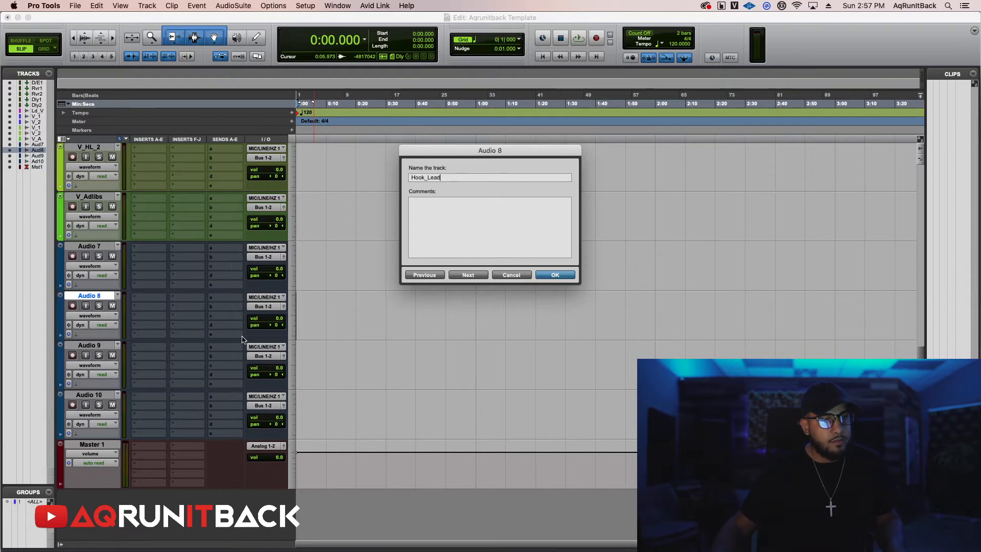
left_click(556, 275)
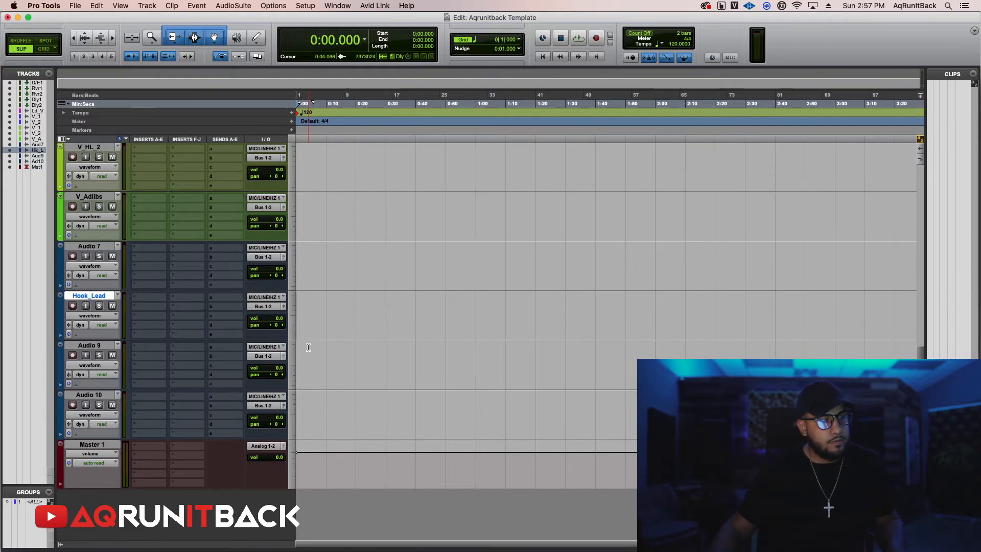
Rename the Audio 9 track as HK_Dub_1, copy that name, and proceed to naming the Audio 10 track.
double_click(89, 346)
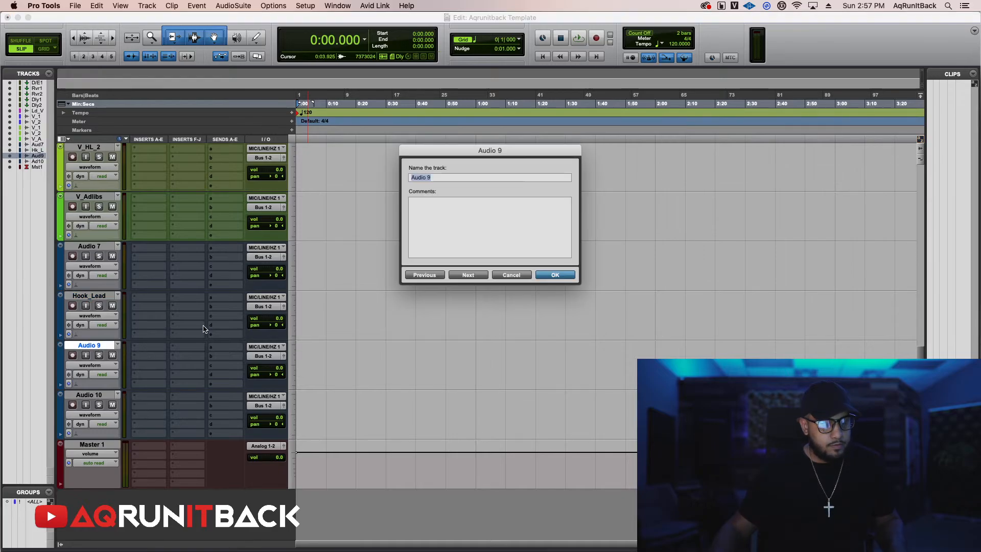
type("HK_")
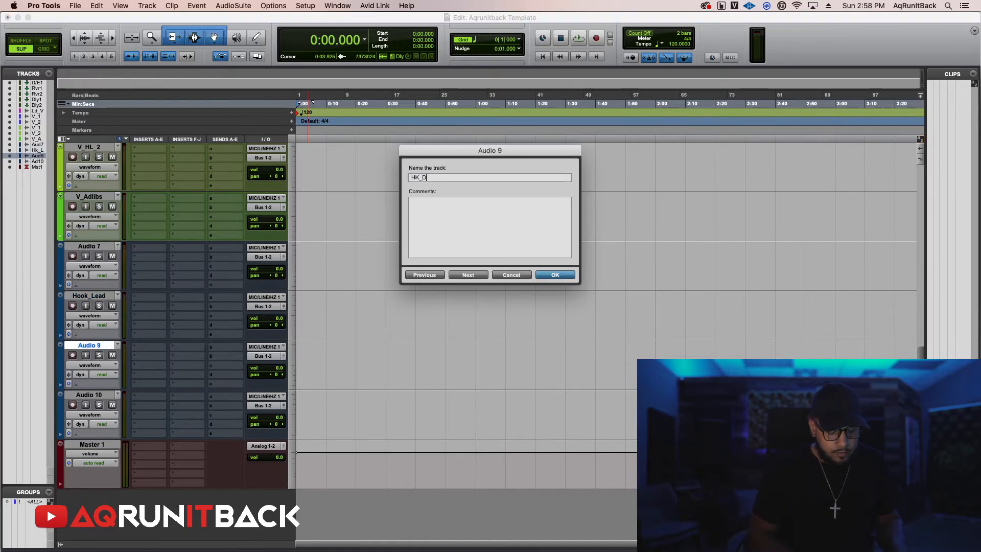
type("Dub_1")
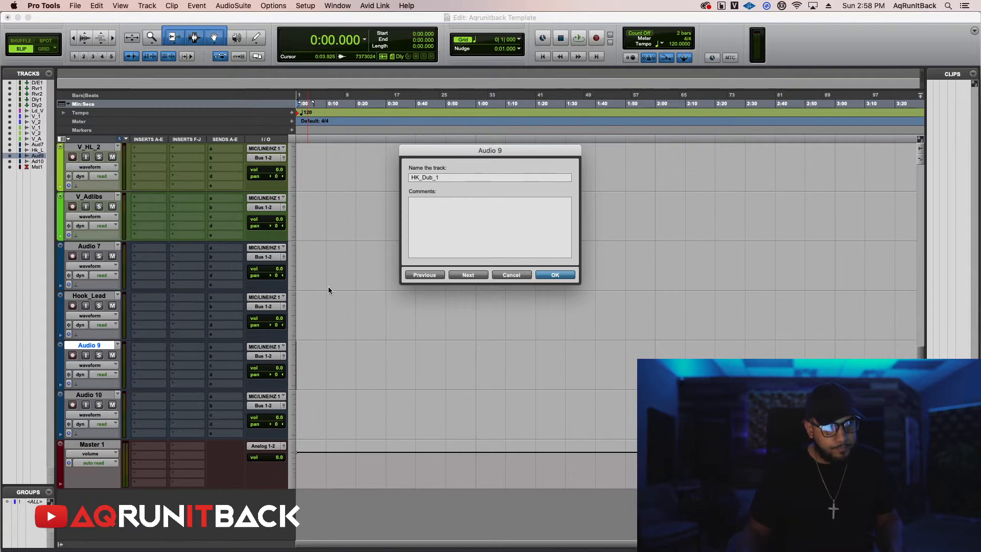
left_click_drag(453, 180, 412, 178)
key("super+c")
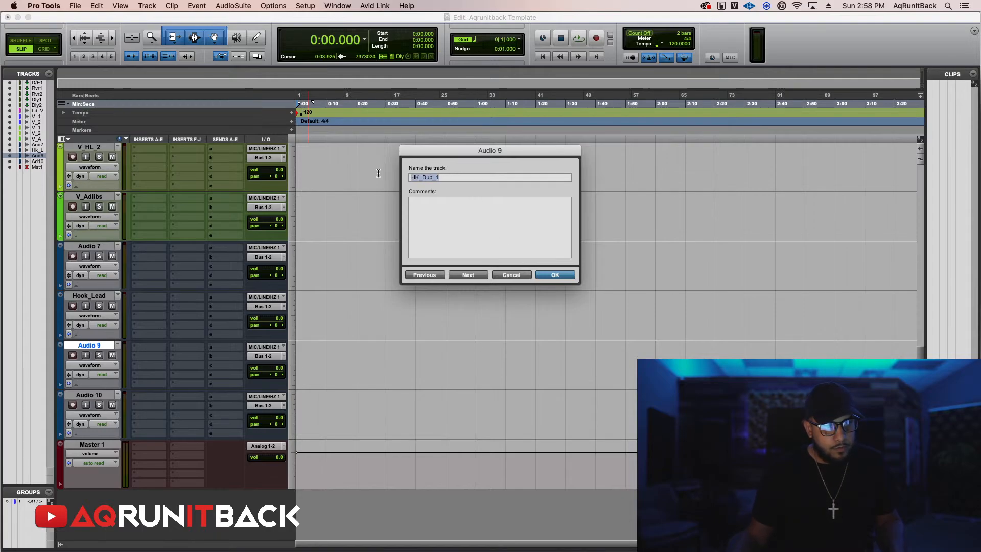
left_click(456, 276)
Rename the Audio 10 track as HK_Dub_2, reusing the copied name with the number changed to 2.
key("super+v")
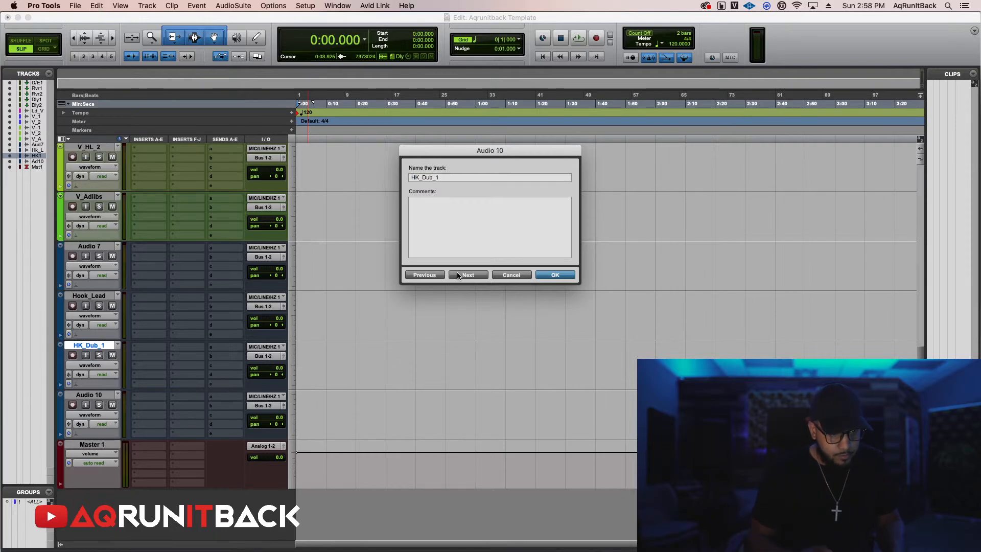
key("BackSpace")
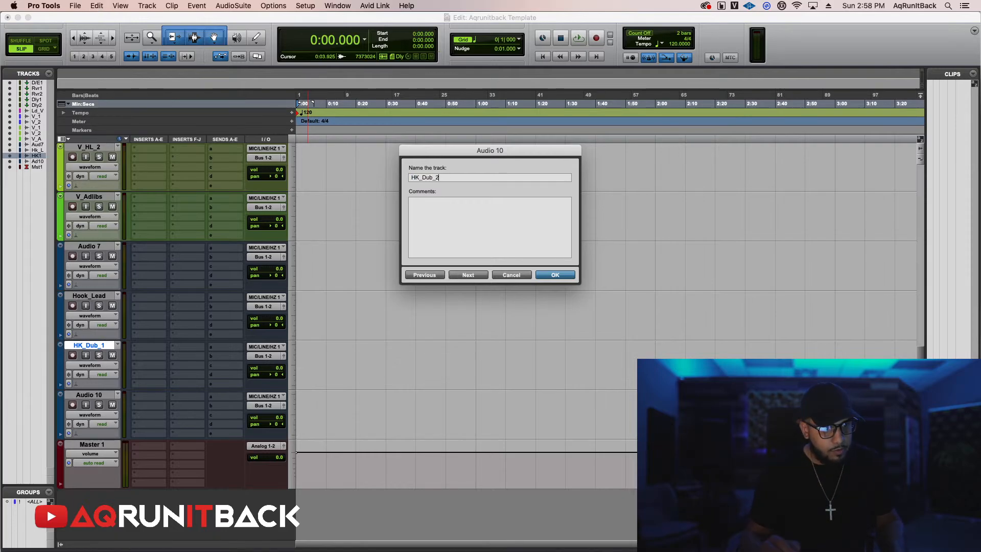
left_click_drag(470, 163, 564, 168)
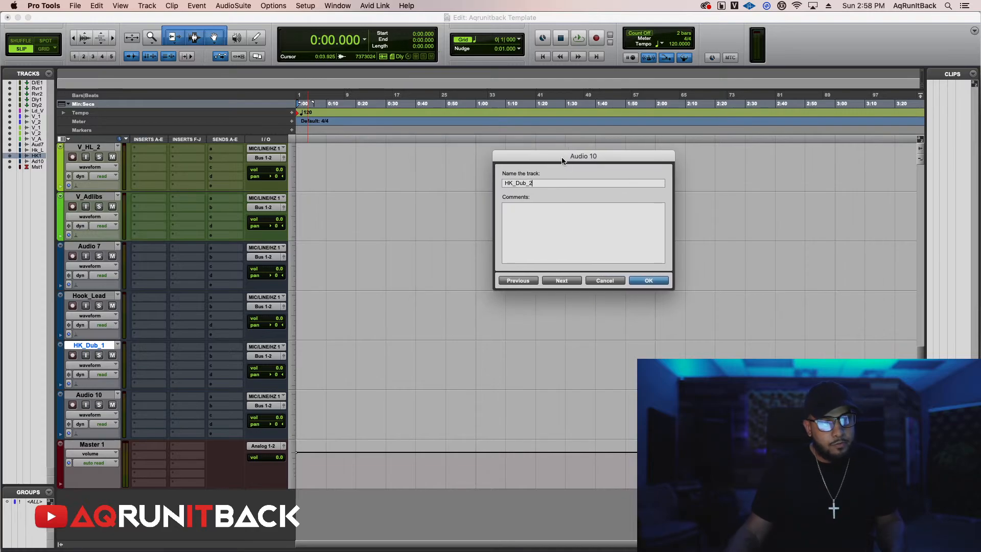
left_click(647, 283)
Create seven new mono audio tracks directly below the HK_Dub_2 track, using seven single-track rows.
left_click(101, 397)
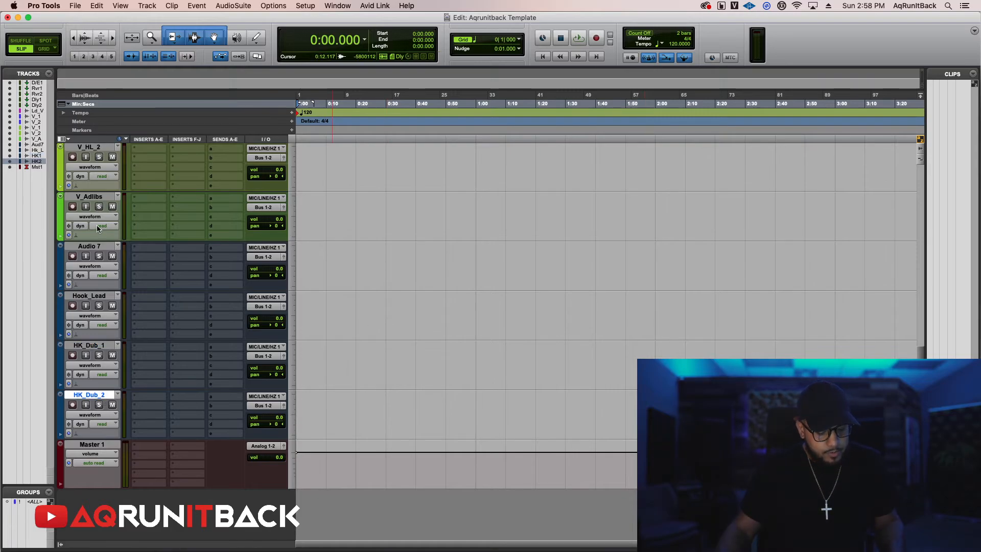
left_click(156, 5)
left_click(153, 15)
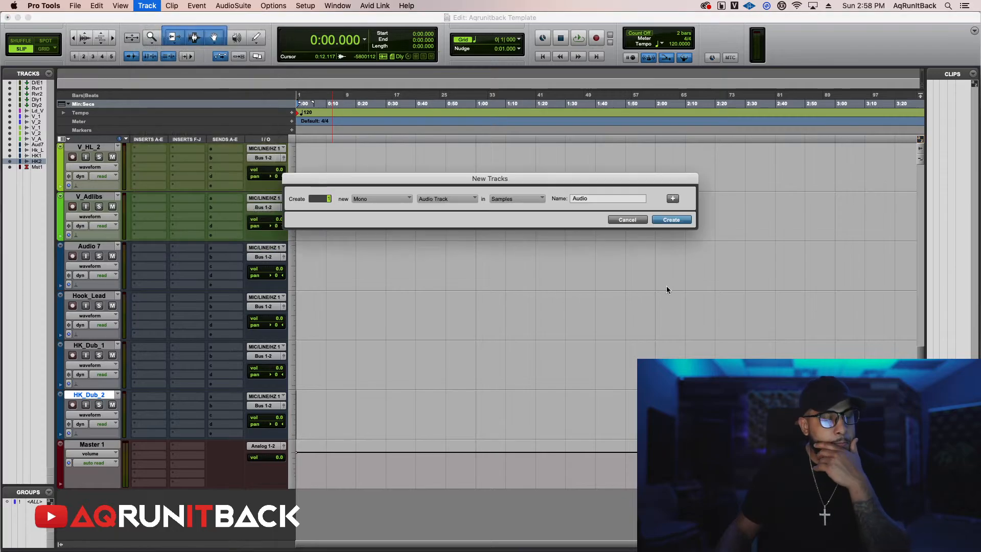
left_click(673, 198)
left_click(673, 198)
left_click(673, 199)
left_click(673, 199)
left_click(673, 198)
left_click(673, 198)
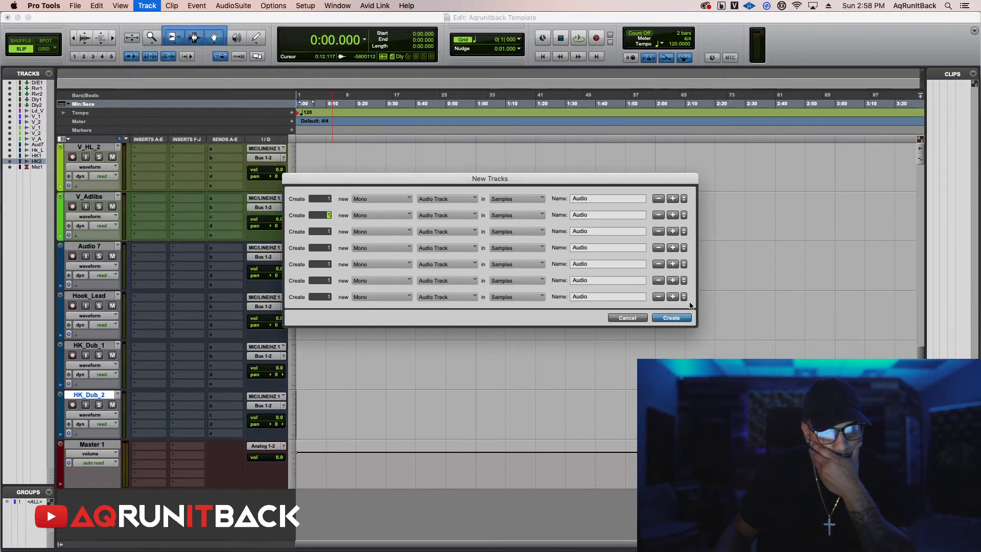
key("Return")
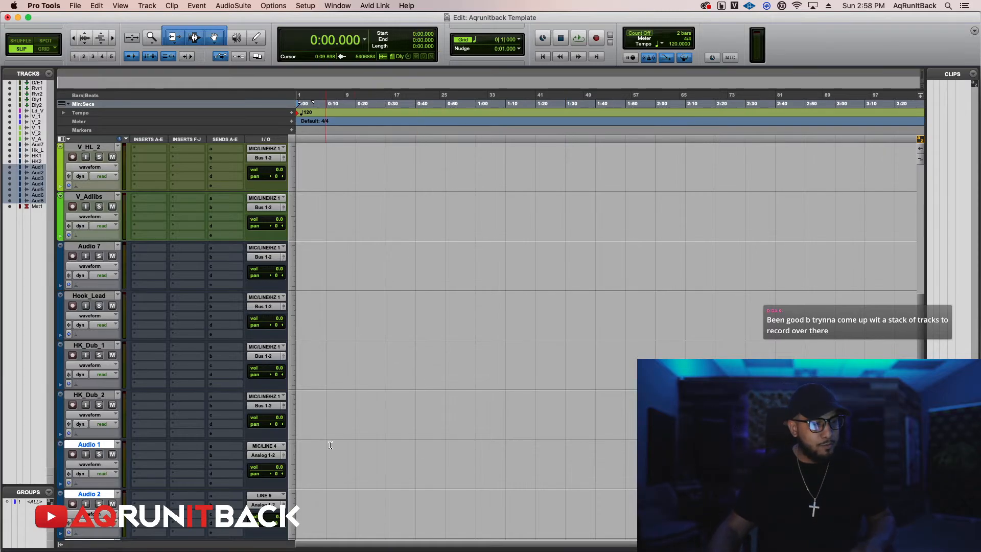
scroll(340, 437, "up", 1)
scroll(340, 437, "up", 5)
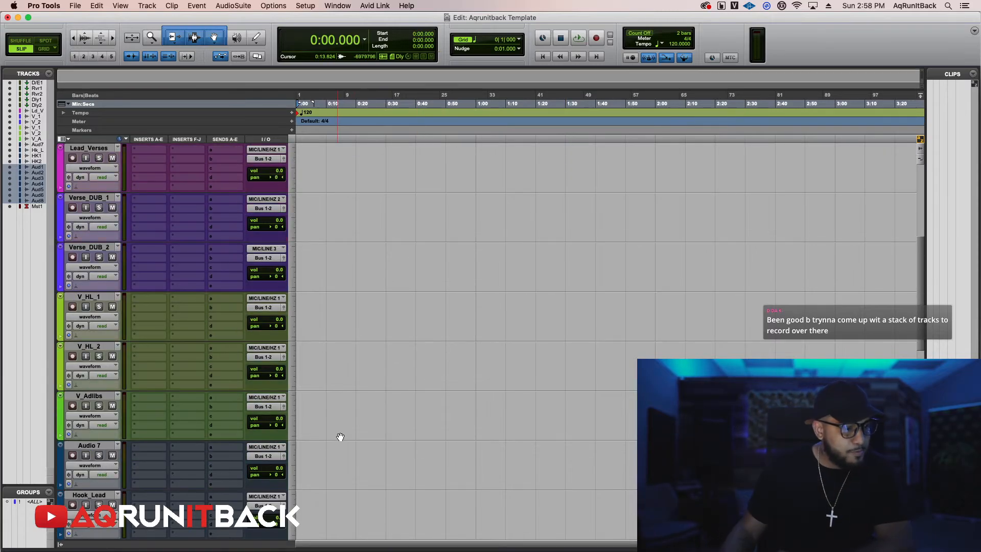
Set the Audio 1 track's input to MIC/LINE/HZ 1 and its output to Bus 1-2 (Stereo).
scroll(340, 437, "down", 5)
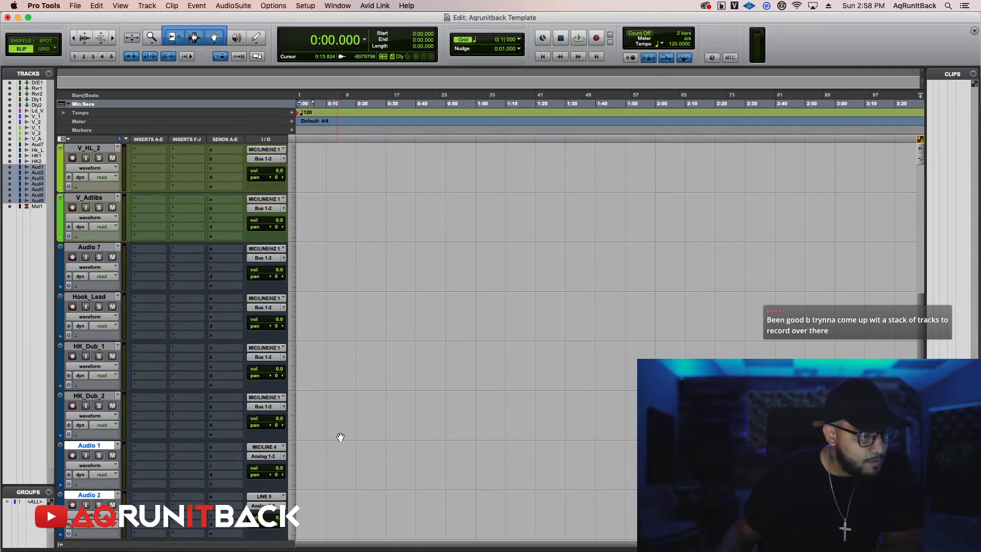
left_click(256, 450)
mouse_move(268, 449)
left_click(338, 273)
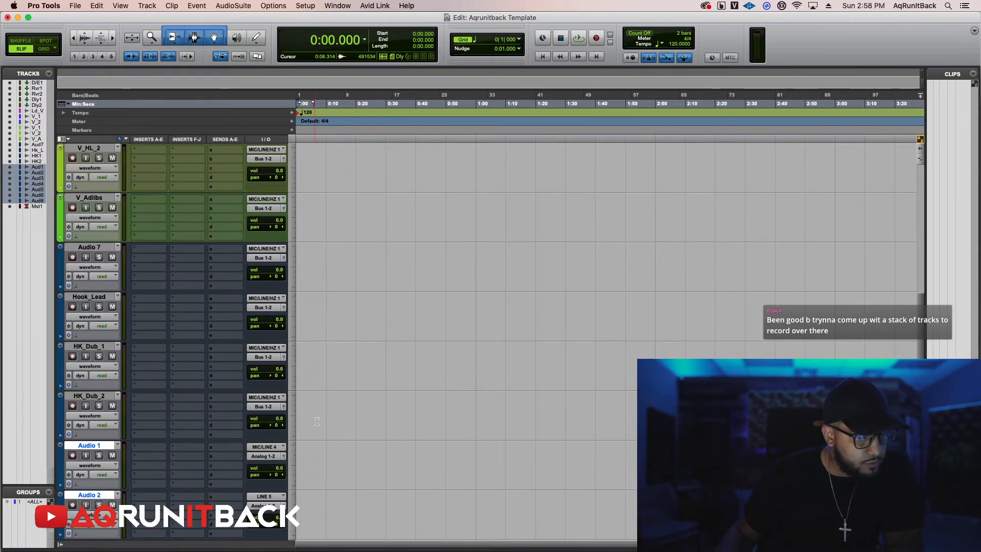
scroll(317, 421, "down", 3)
left_click(256, 357)
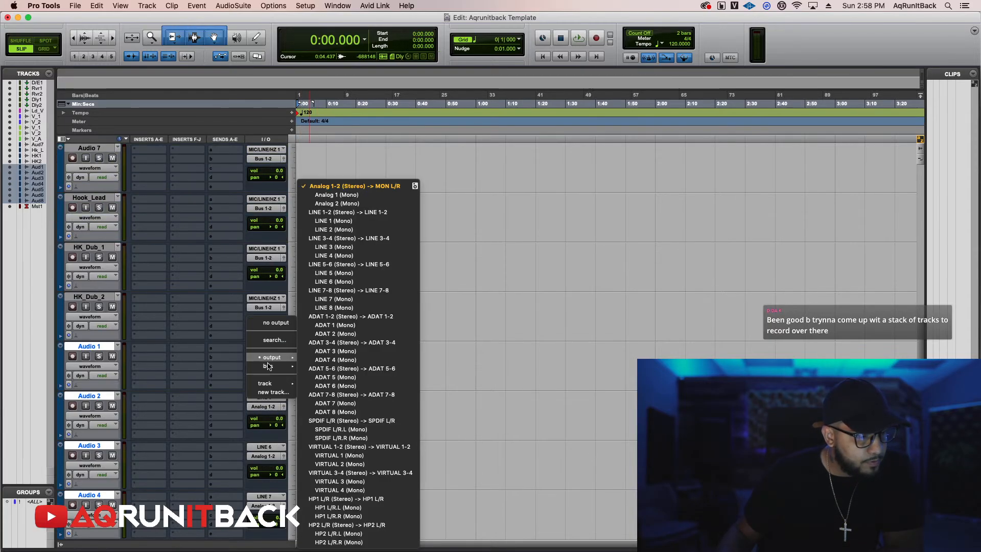
mouse_move(267, 366)
left_click(331, 238)
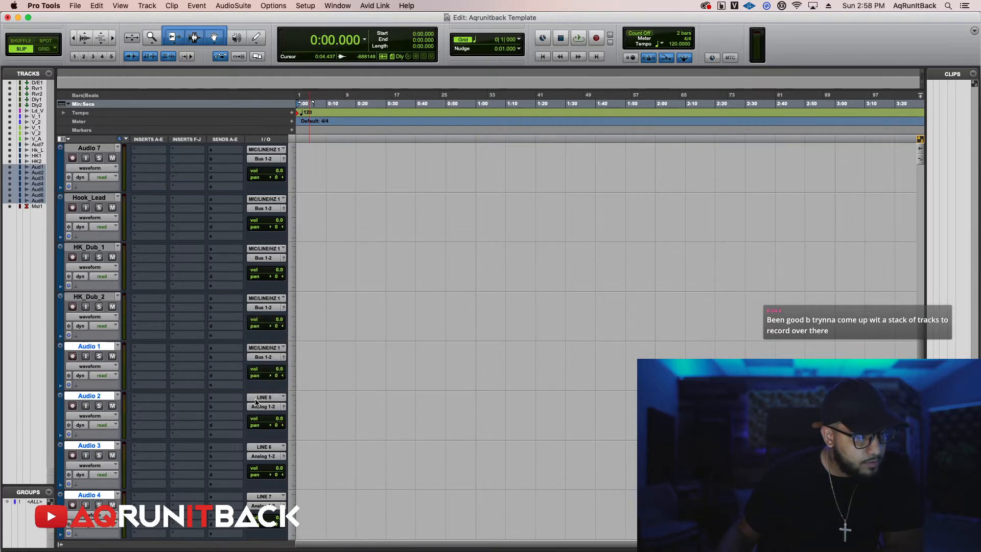
Set the Audio 2 track's input to MIC/LINE/HZ 1 and its output to Bus 1-2 (Stereo).
left_click(256, 398)
mouse_move(266, 398)
left_click(284, 432)
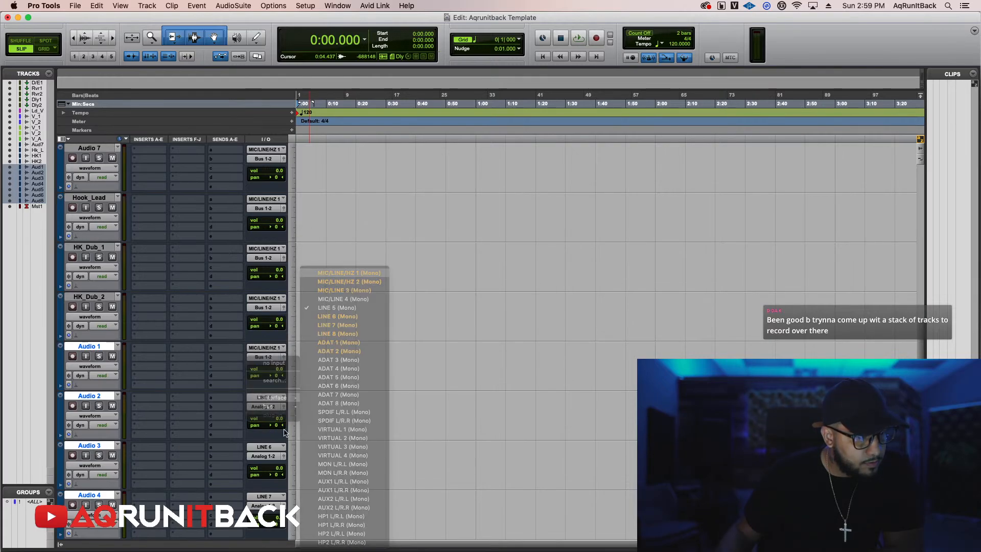
left_click(264, 406)
mouse_move(268, 416)
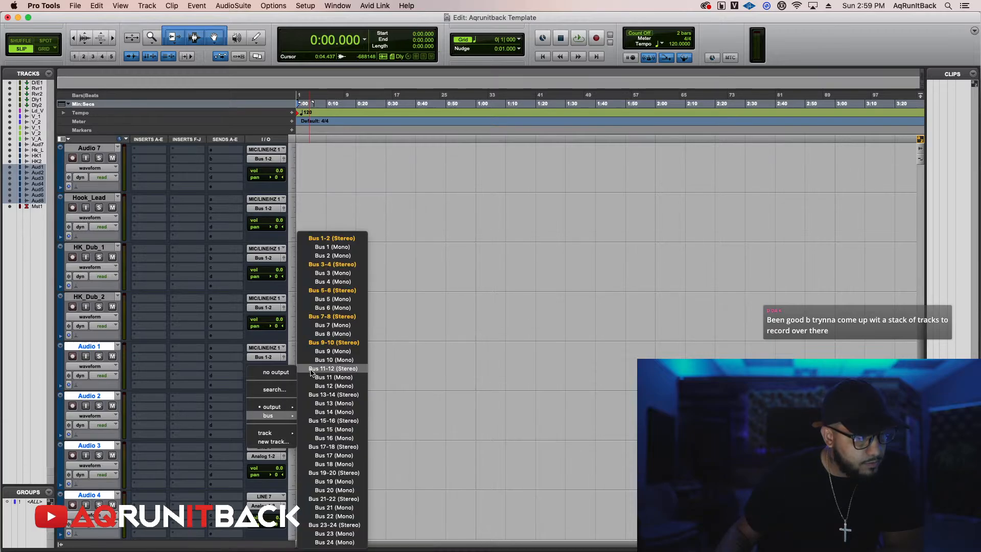
left_click(331, 238)
Set the Audio 3 track's input to MIC/LINE/HZ 1 and its output to Bus 1-2 (Stereo).
left_click(266, 447)
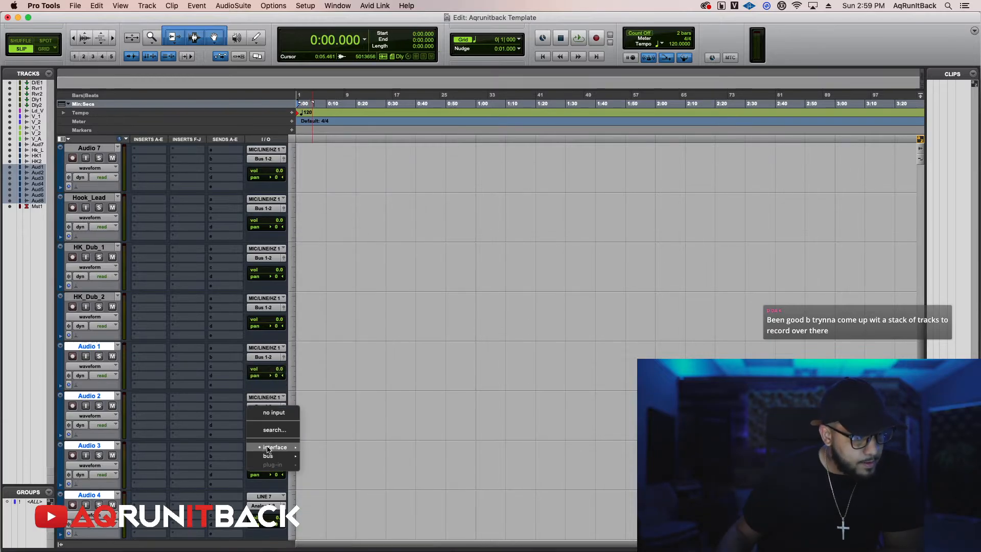
mouse_move(303, 445)
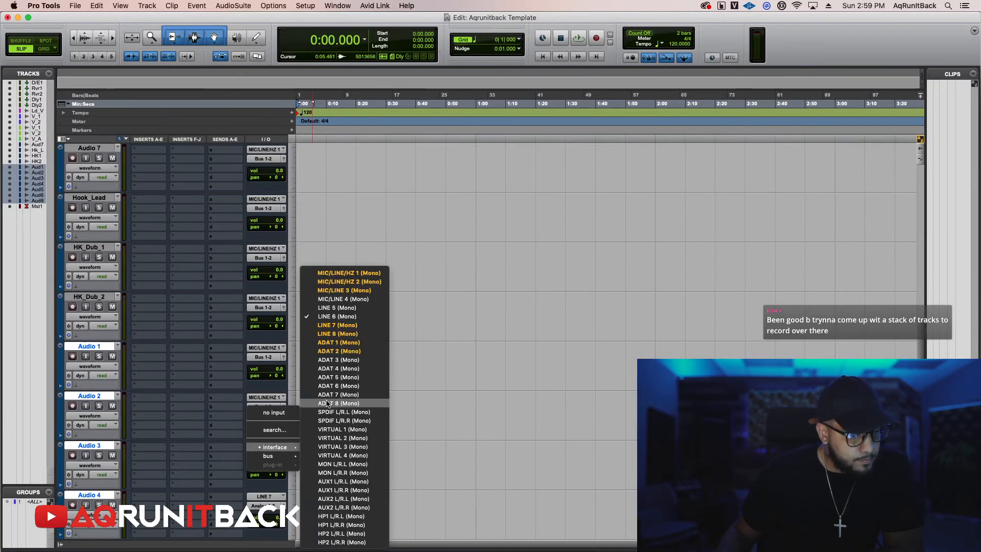
left_click(332, 281)
left_click(256, 458)
mouse_move(270, 465)
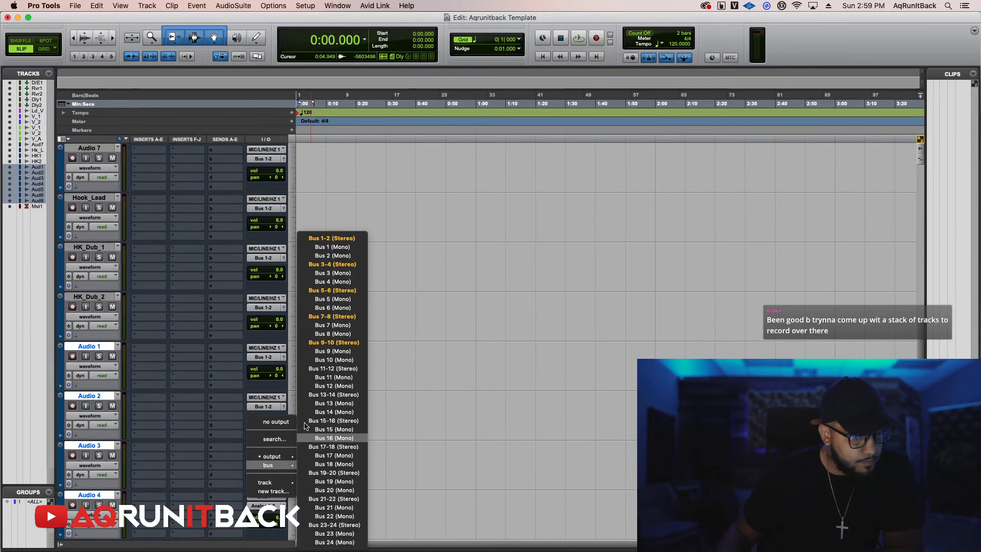
left_click(342, 241)
Set the Audio 4 track's input to MIC/LINE/HZ 1 and its output to Bus 1-2 (Stereo).
scroll(338, 421, "down", 3)
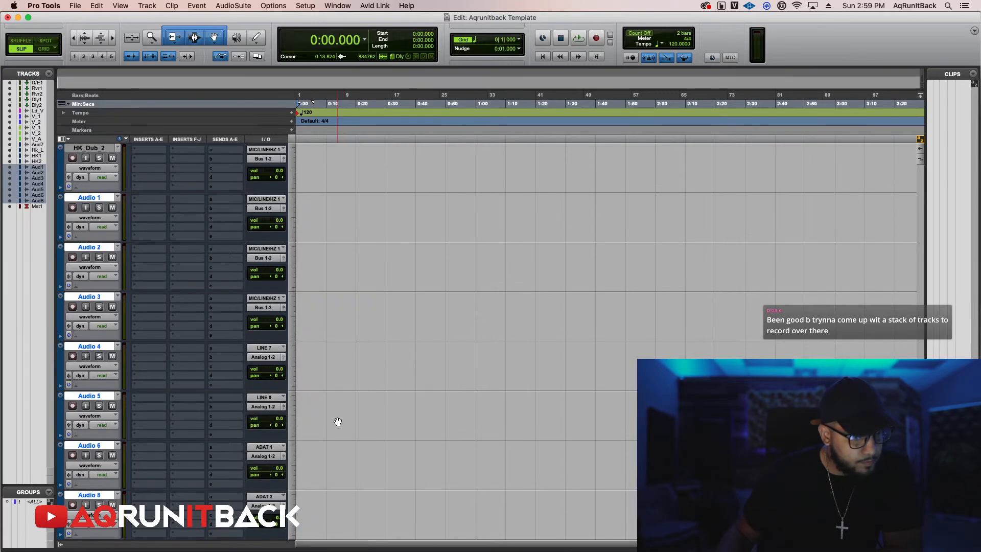
left_click(261, 348)
mouse_move(281, 348)
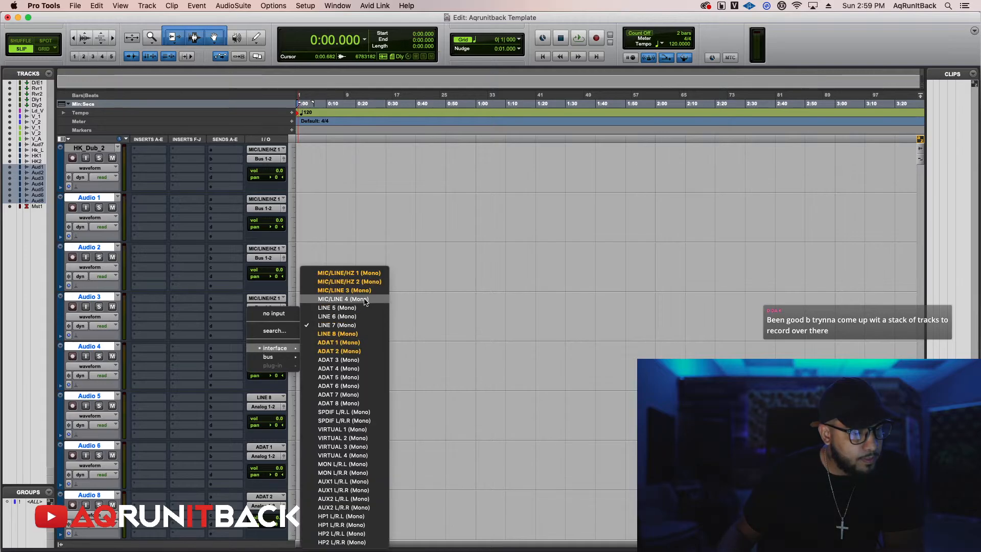
left_click(351, 274)
left_click(265, 357)
mouse_move(270, 366)
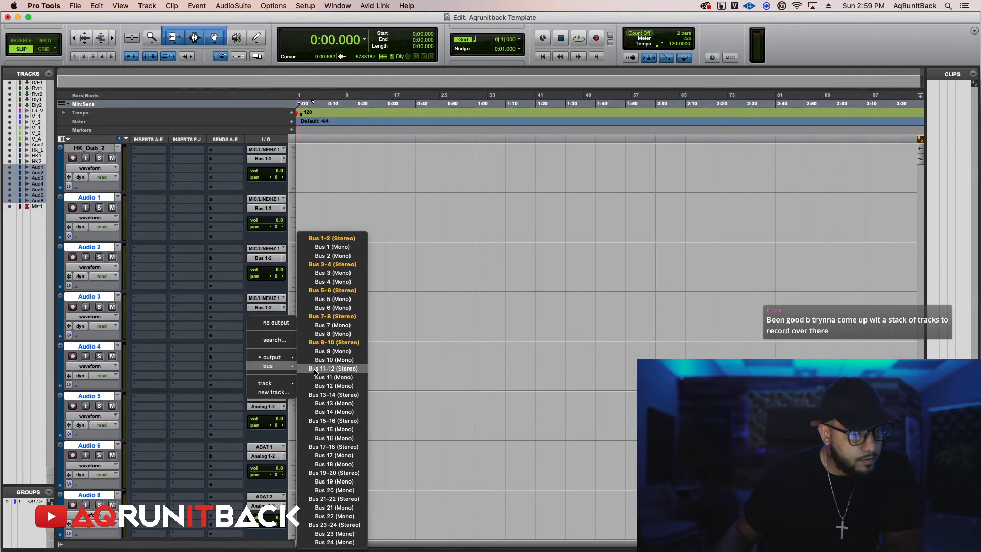
left_click(307, 239)
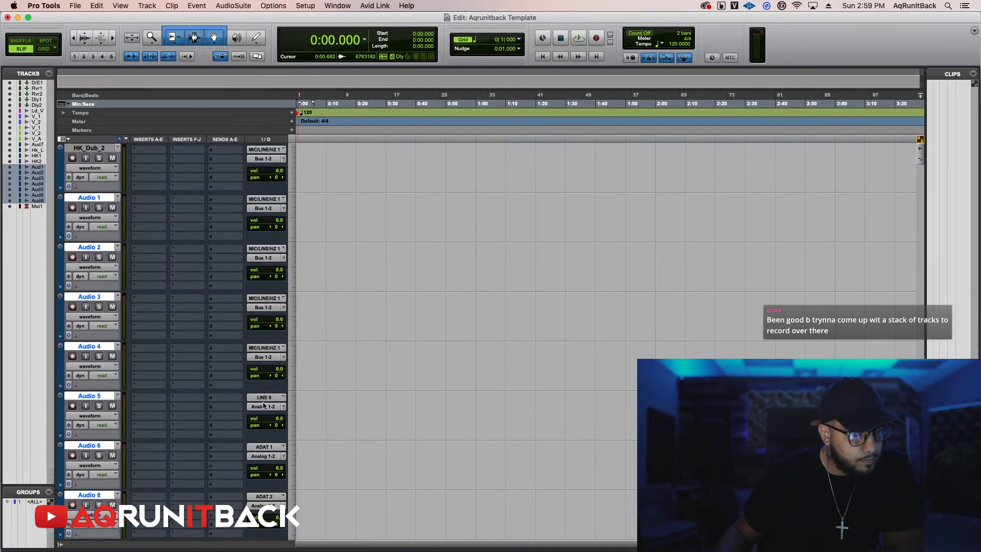
Set the Audio 5 track's input to MIC/LINE/HZ 1 and its output to Bus 1-2 (Stereo).
left_click(265, 398)
mouse_move(285, 399)
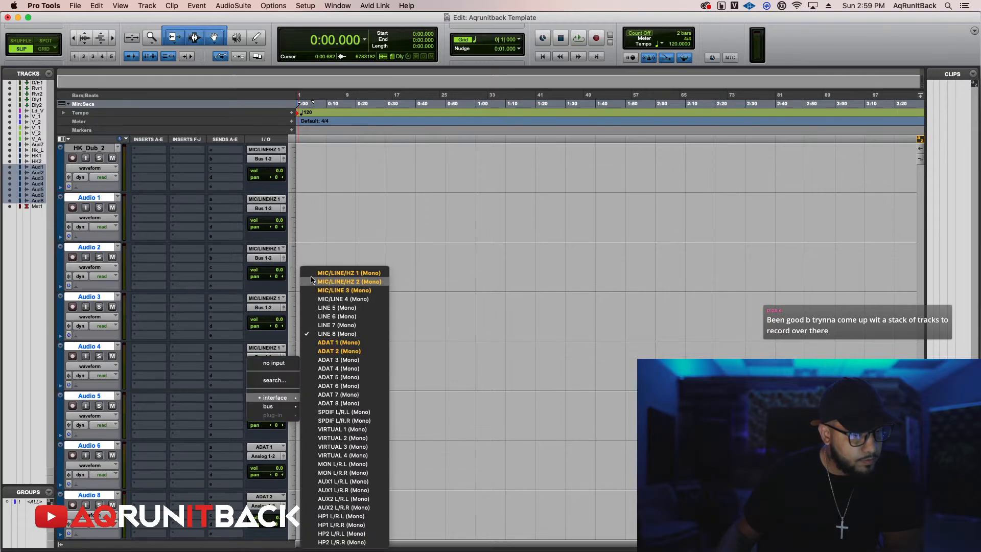
left_click(313, 275)
left_click(264, 406)
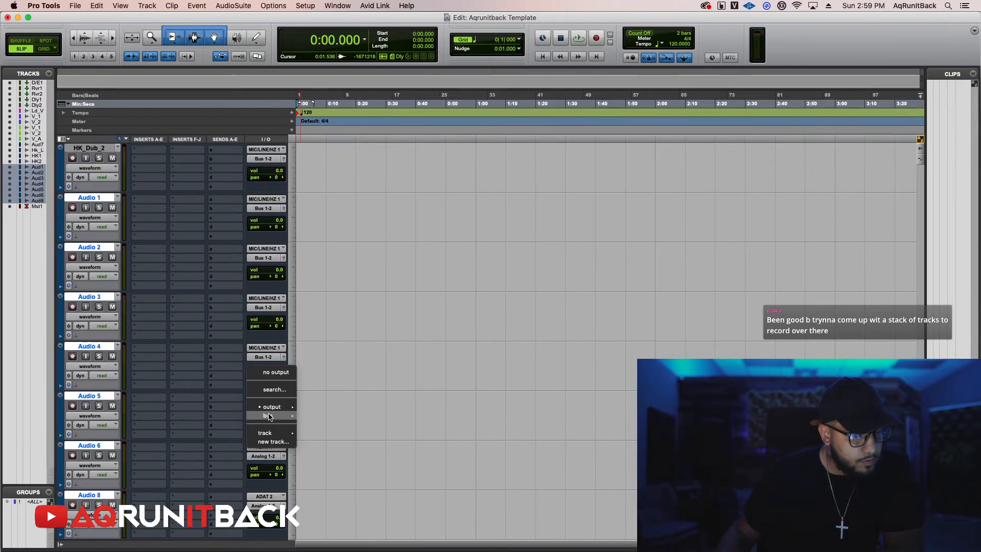
mouse_move(292, 415)
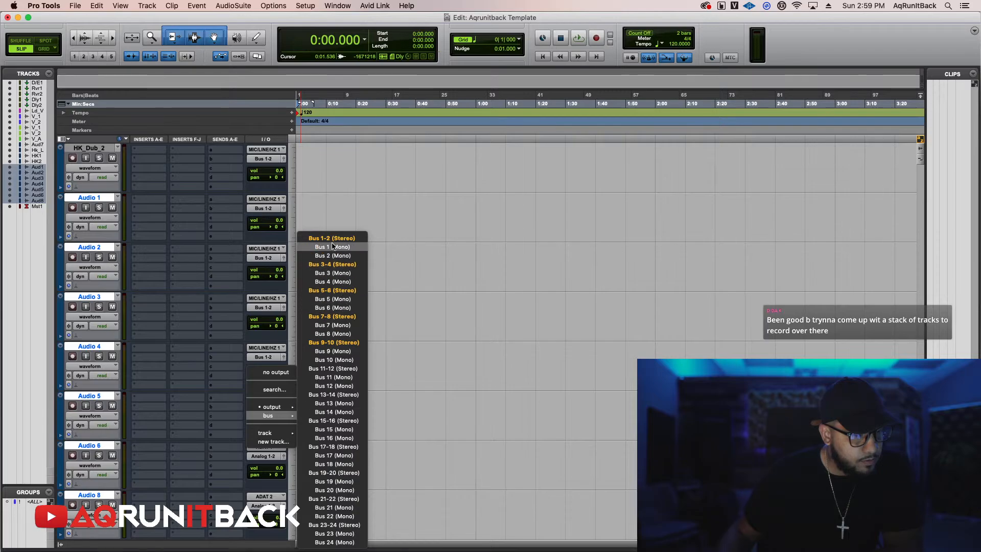
left_click(326, 239)
Set the Audio 6 track's input to MIC/LINE/HZ 1 and its output to Bus 1-2 (Stereo).
left_click(269, 447)
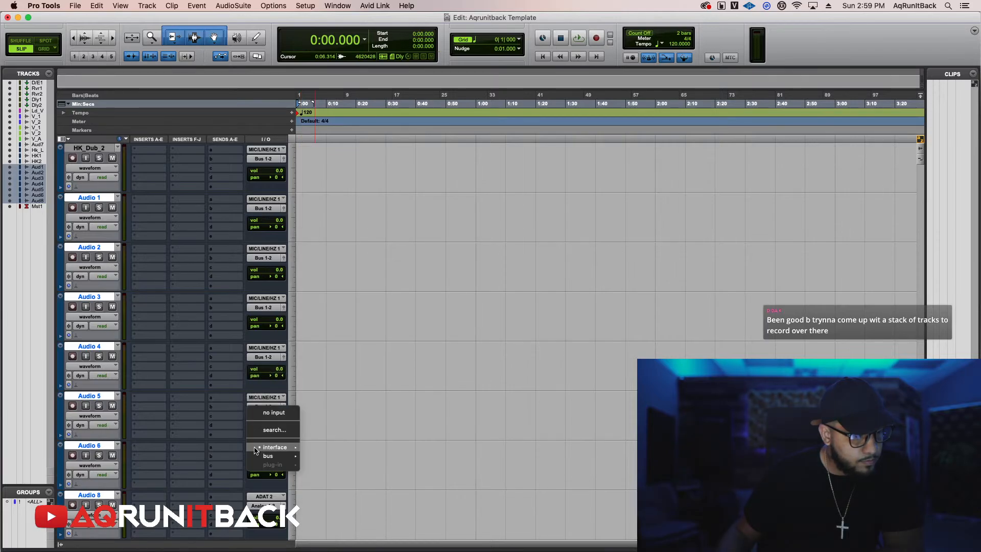
mouse_move(299, 446)
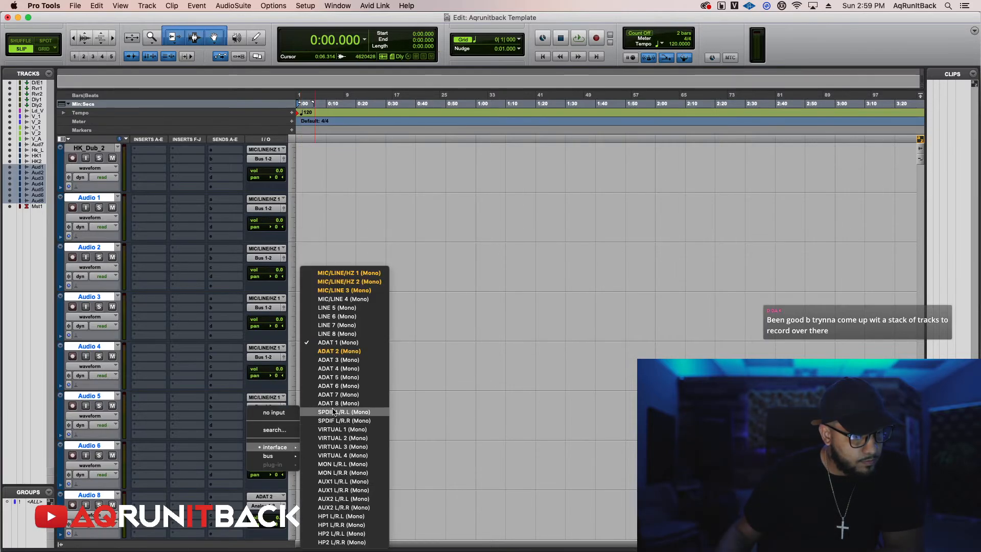
left_click(342, 273)
left_click(254, 459)
mouse_move(276, 465)
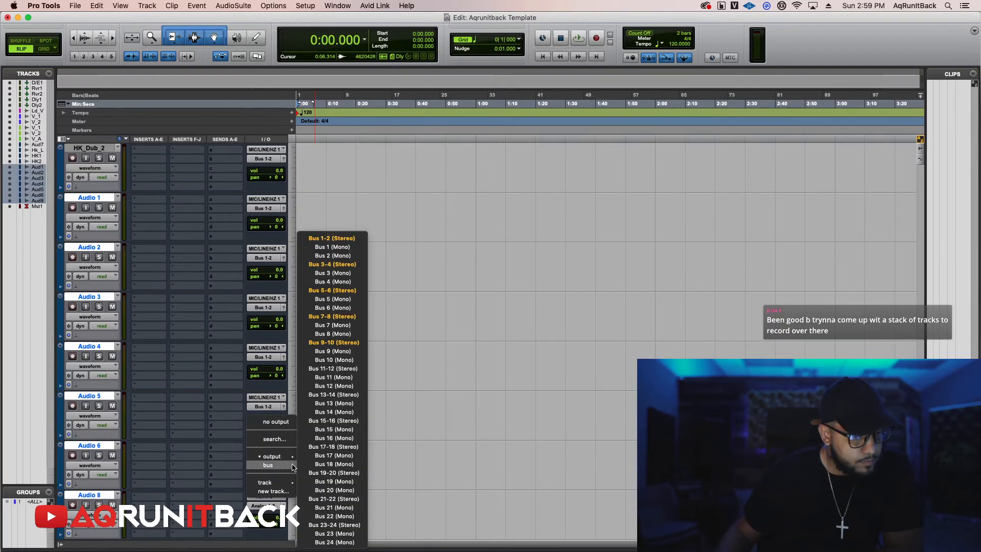
left_click(338, 247)
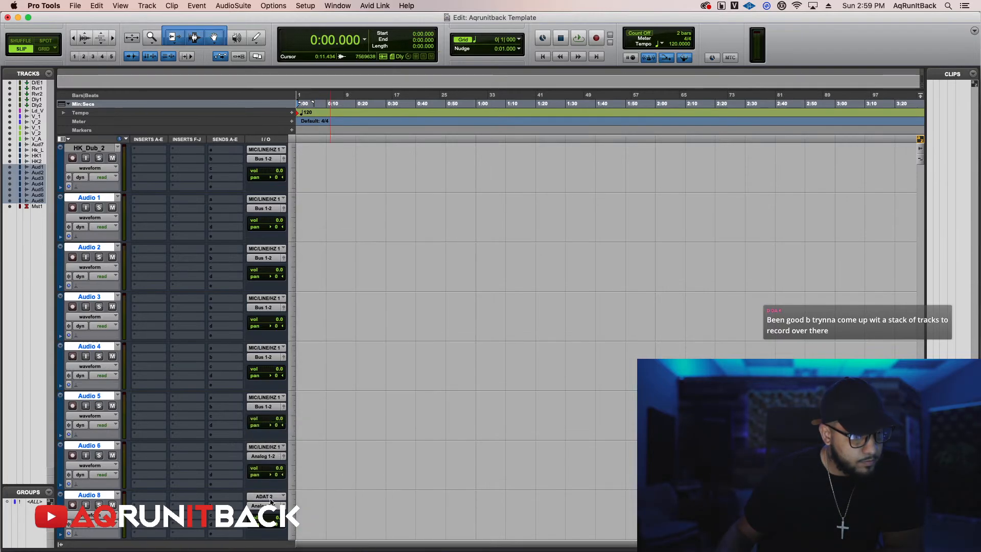
Set the Audio 8 track's input to MIC/LINE/HZ 1 and its output to Bus 1-2 (Stereo).
left_click(267, 447)
mouse_move(276, 497)
left_click(349, 273)
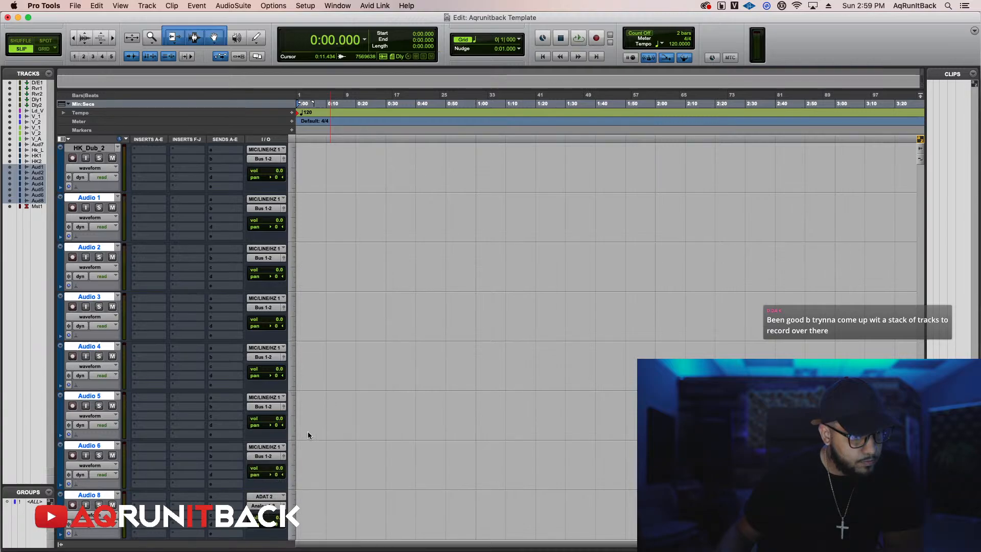
scroll(271, 470, "down", 3)
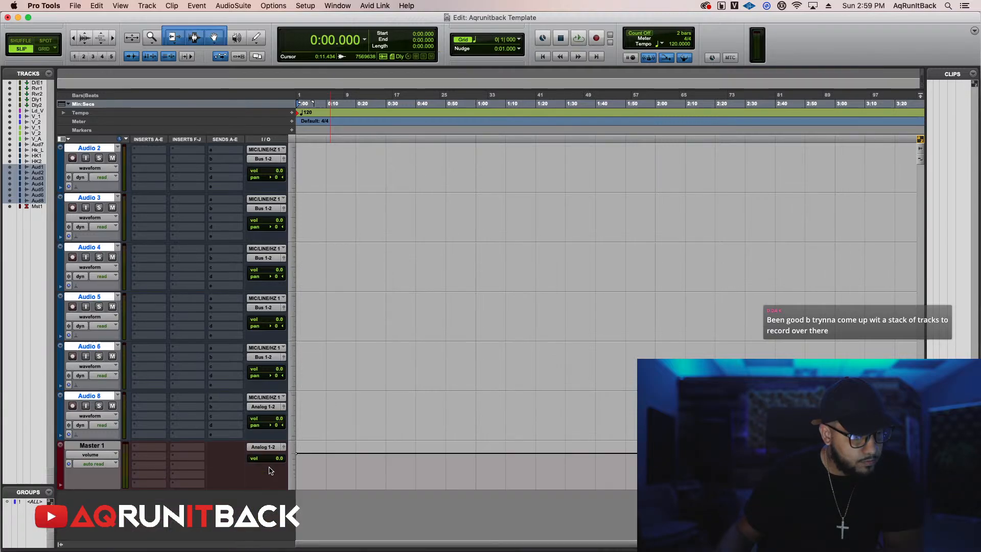
left_click(267, 408)
mouse_move(268, 415)
left_click(313, 239)
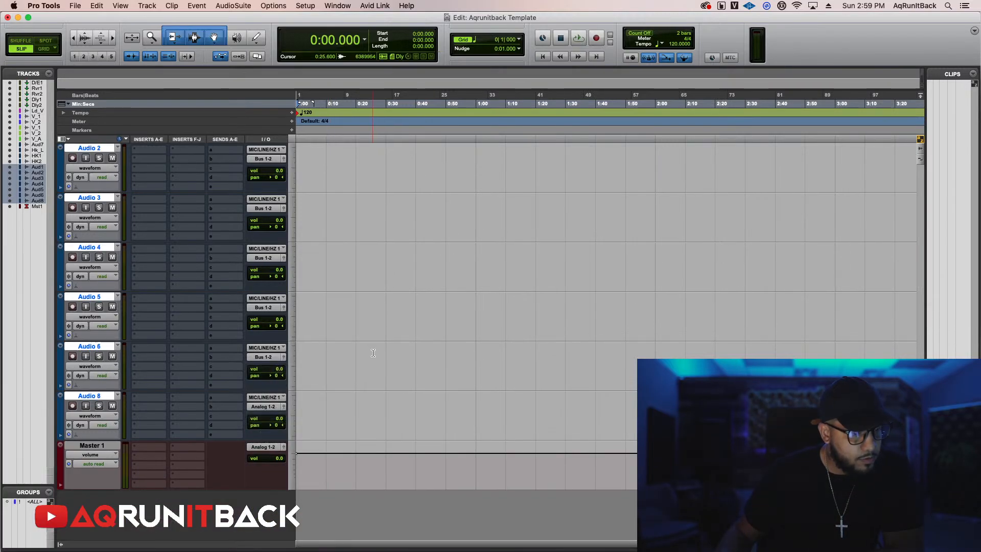
Rename the Audio 1 track as HK_HL_1 and the Audio 2 track as HK_HL_2.
scroll(356, 367, "up", 10)
scroll(355, 366, "down", 3)
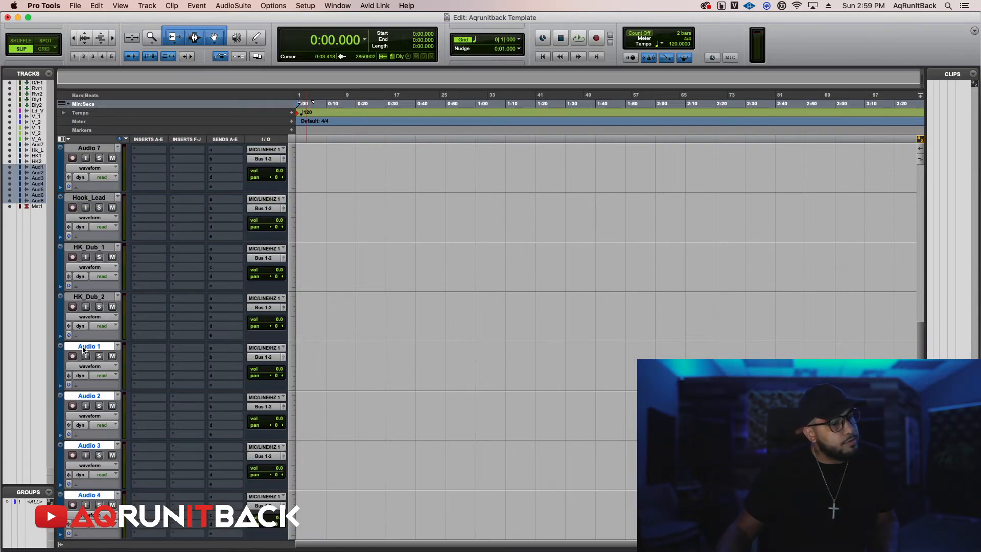
double_click(85, 347)
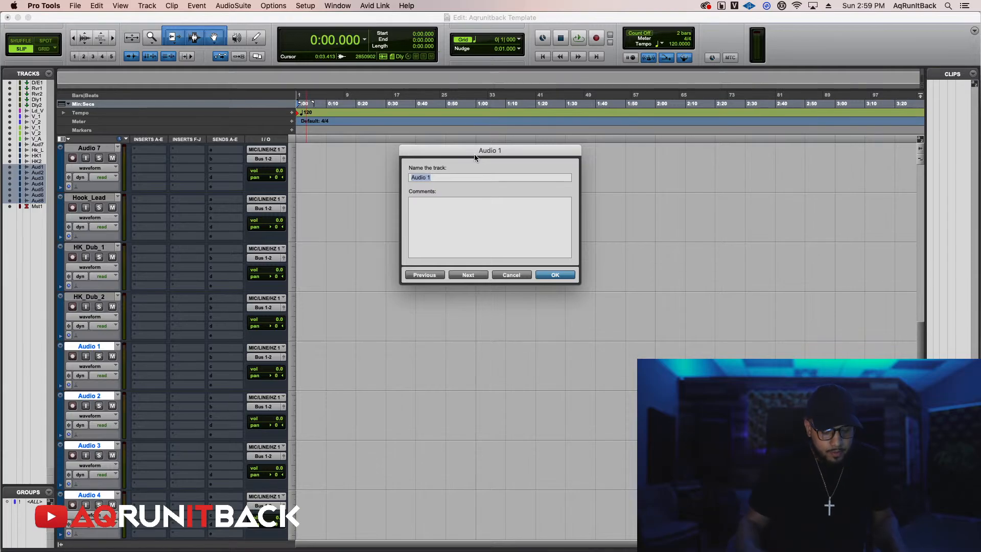
type("HK_H")
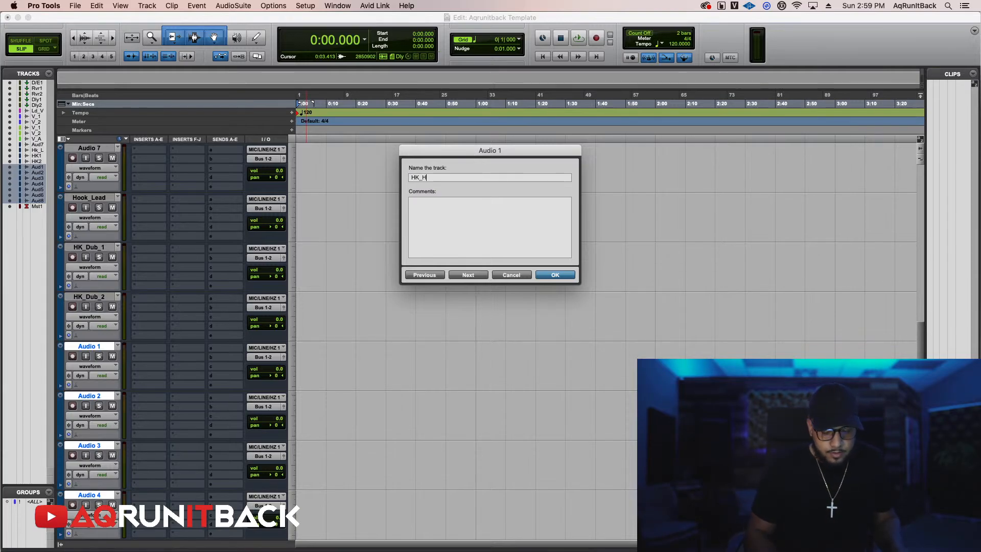
type("L_1")
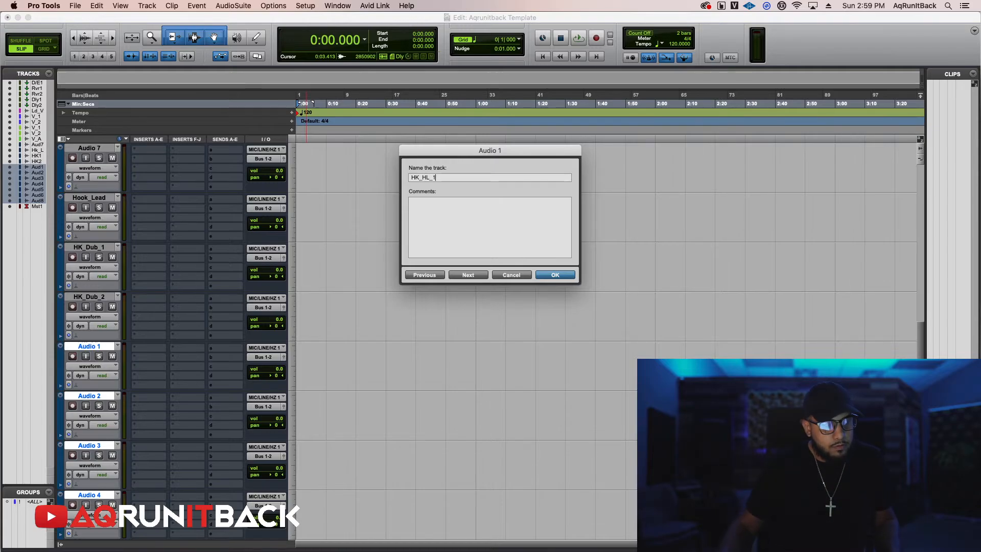
double_click(429, 177)
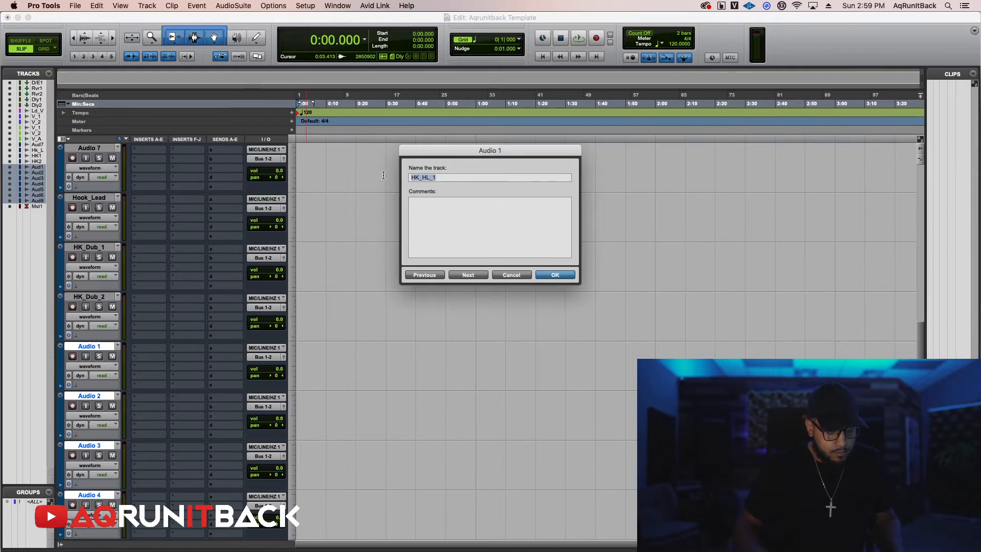
left_click(469, 275)
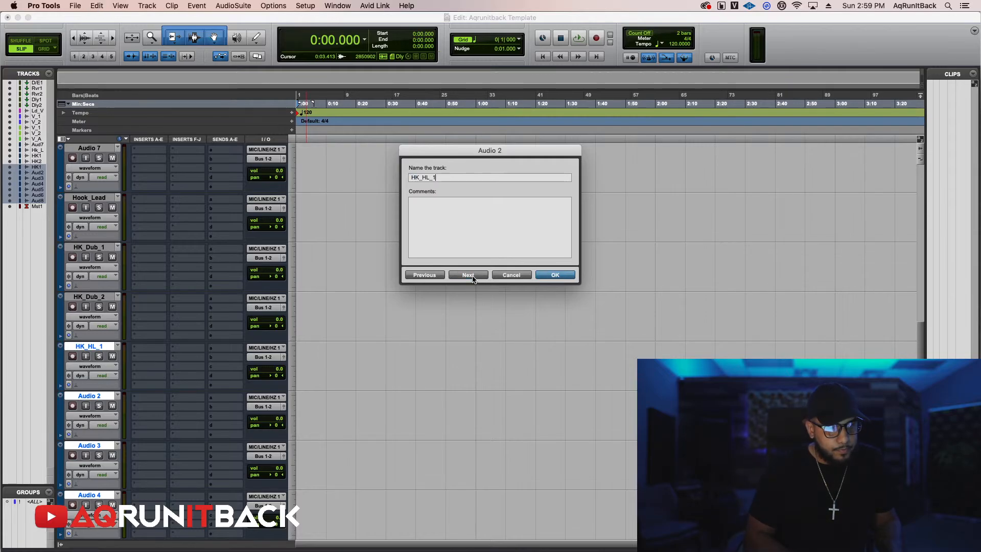
type("HK_HL_2")
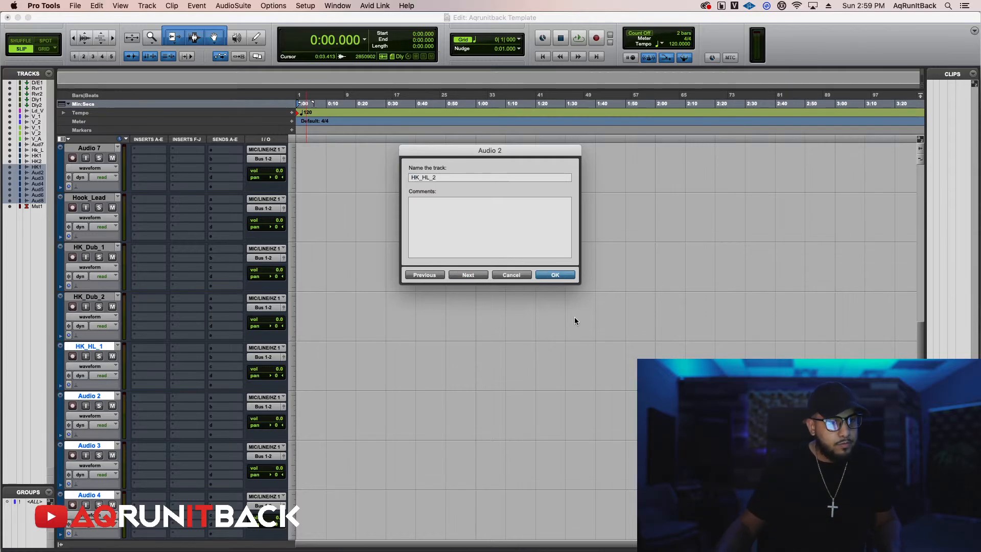
left_click(468, 276)
Rename the Audio 3 track as HK_Low_1 and the Audio 4 track as HK_Low_2.
type("HK_")
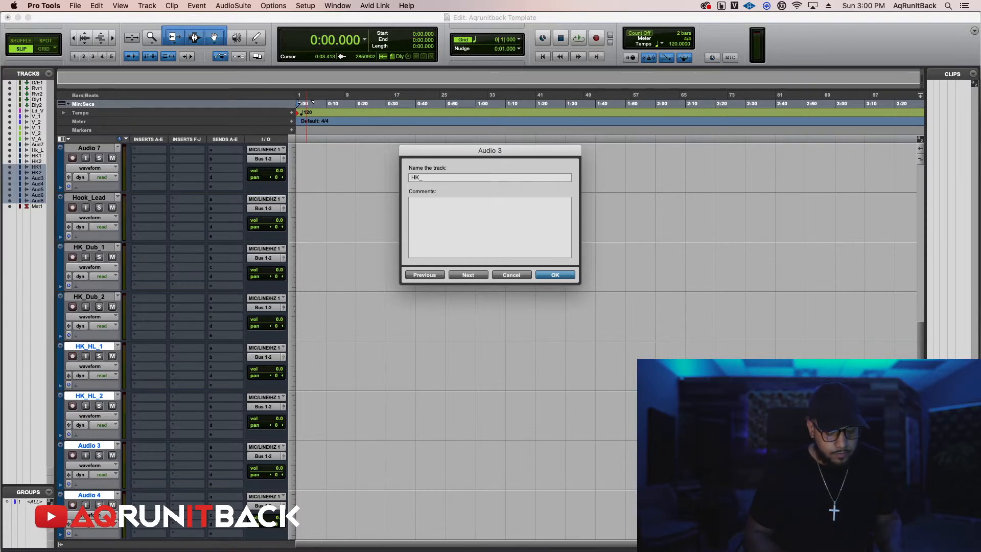
type("Low_")
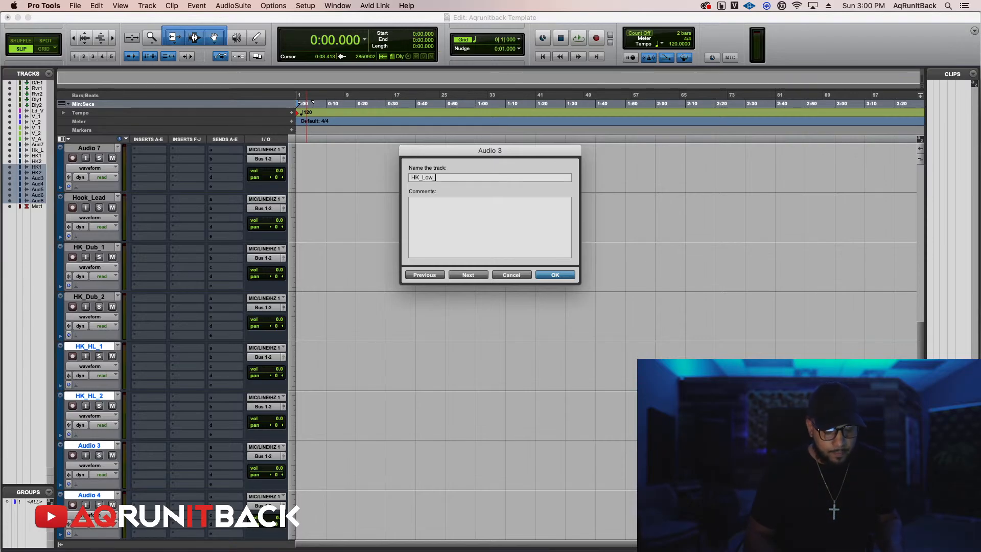
type("1")
left_click_drag(478, 181, 385, 176)
key("super+c")
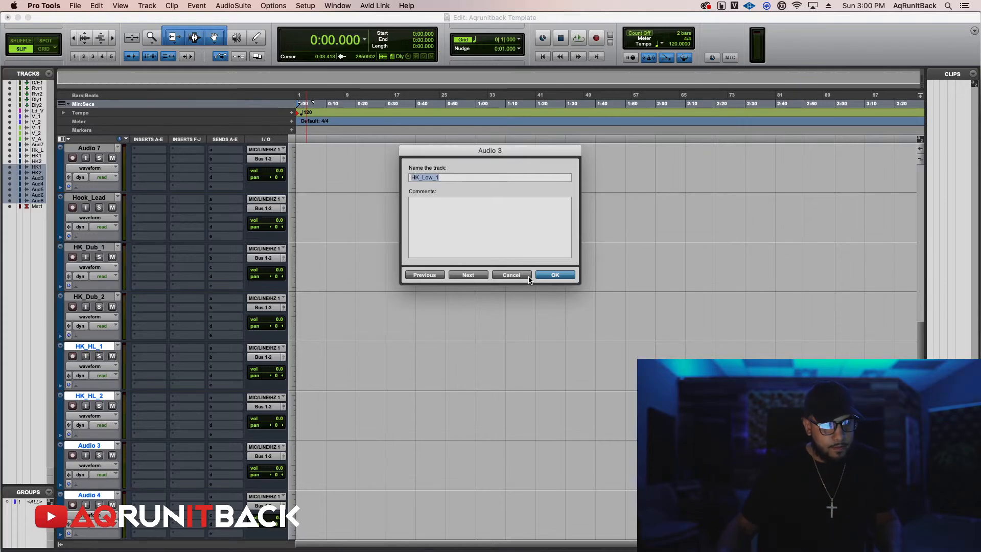
left_click(469, 276)
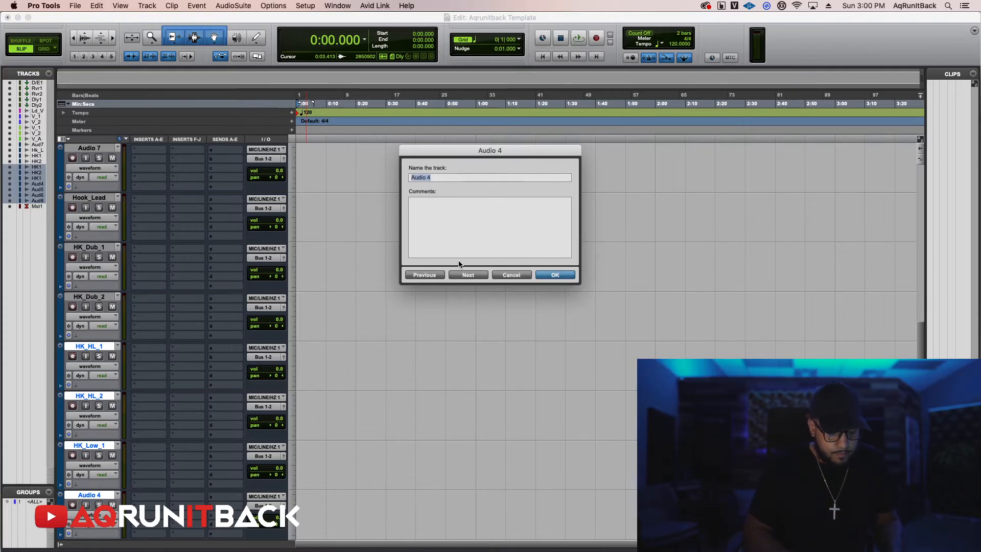
key("super+v")
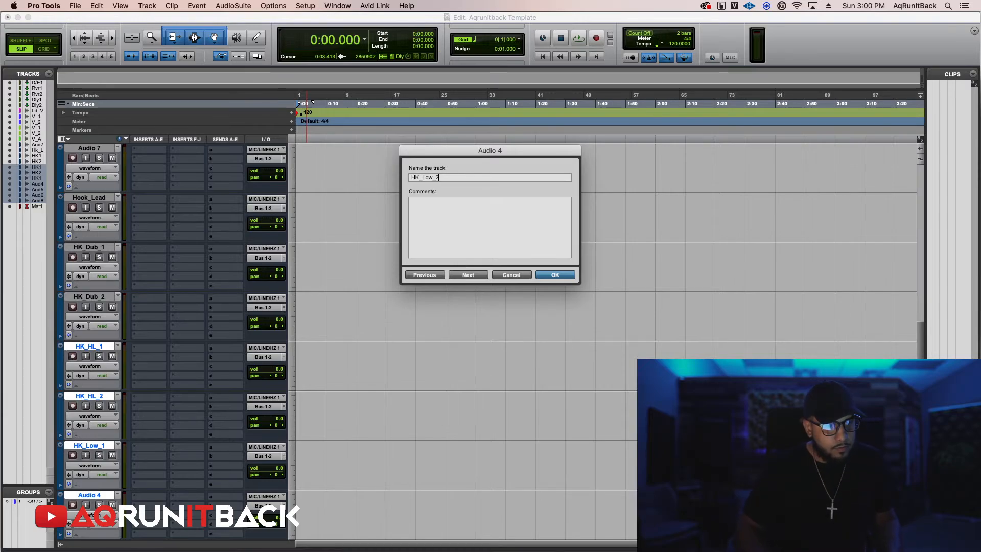
left_click(468, 276)
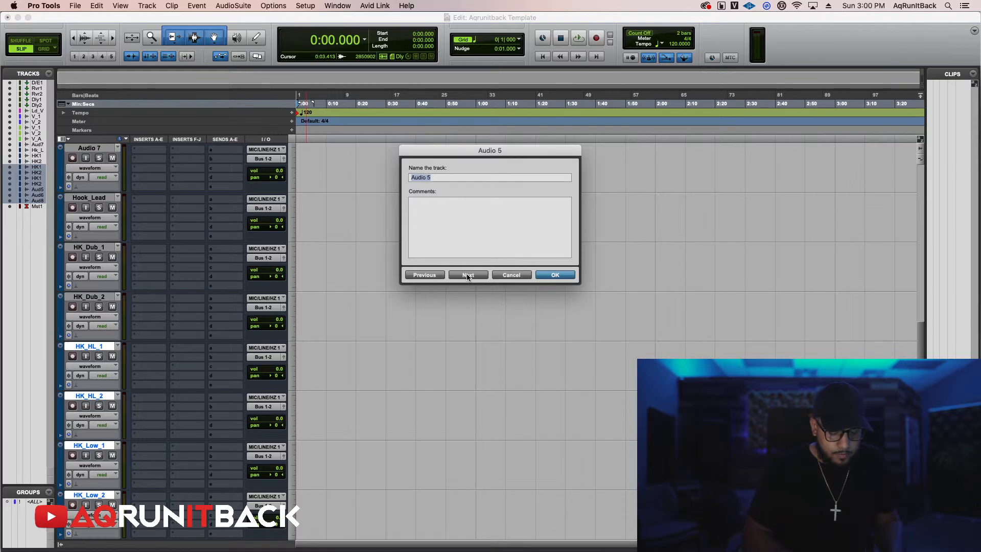
Rename the Audio 5 track as HK_High_1 and the Audio 6 track as HK_High_2.
type("h")
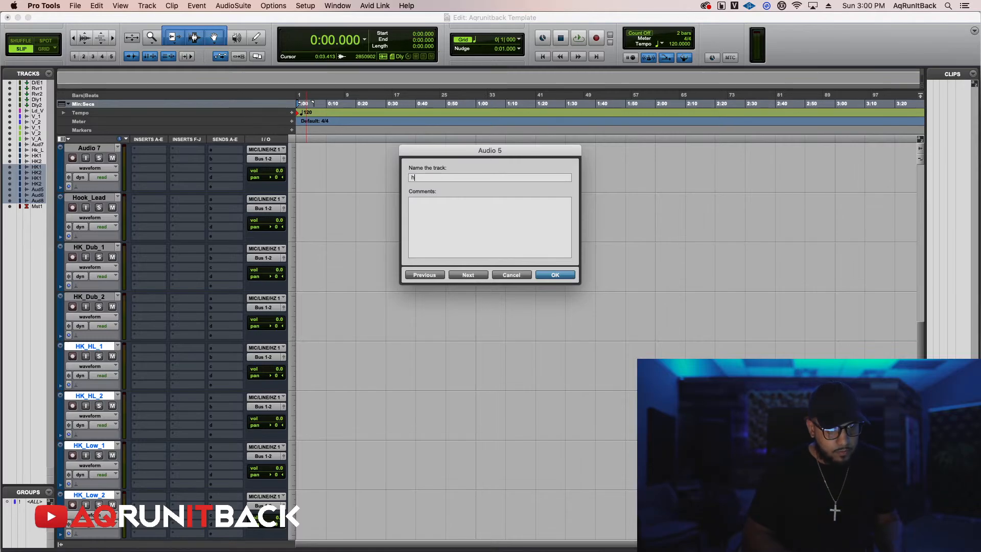
type("K_")
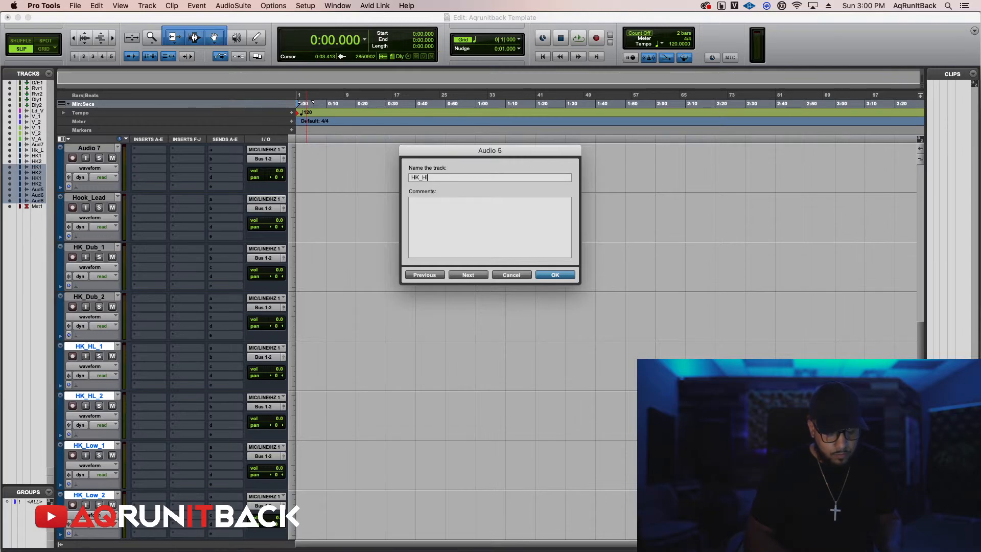
type("High_1")
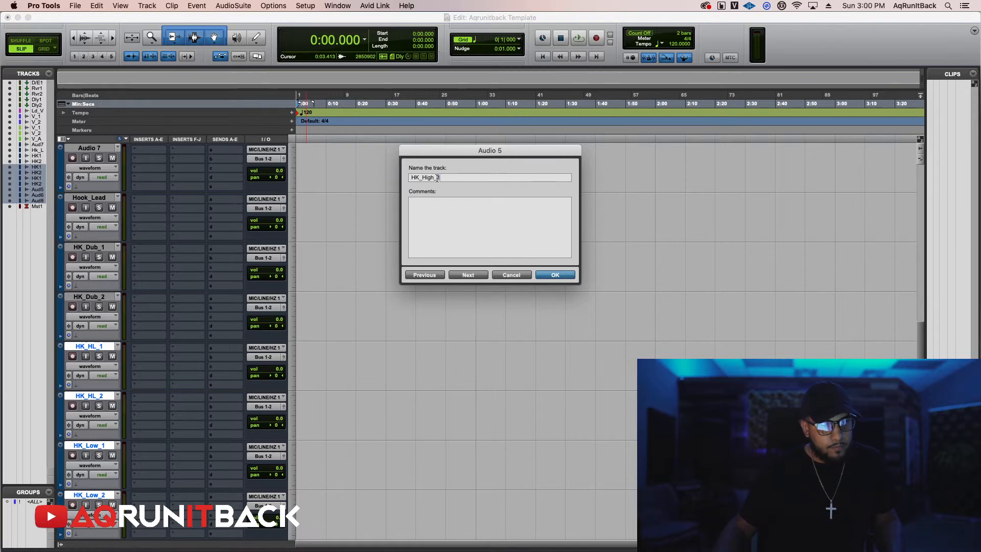
left_click_drag(438, 178, 397, 175)
key("super+c")
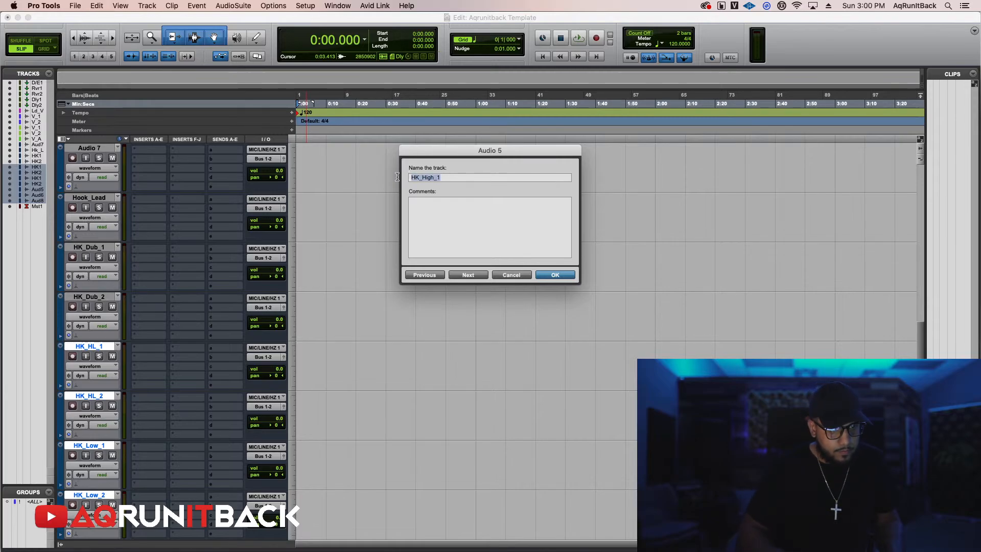
left_click(463, 277)
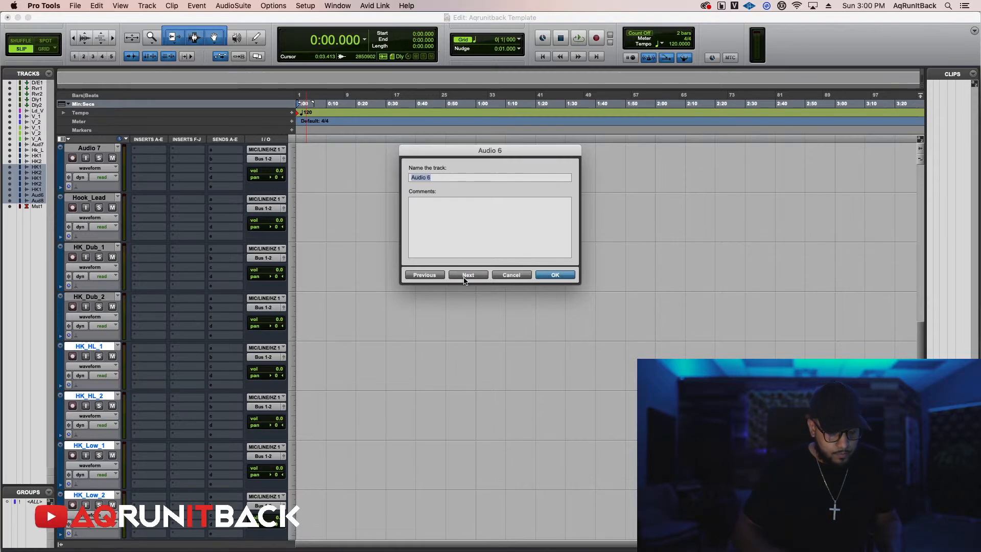
key("super+v")
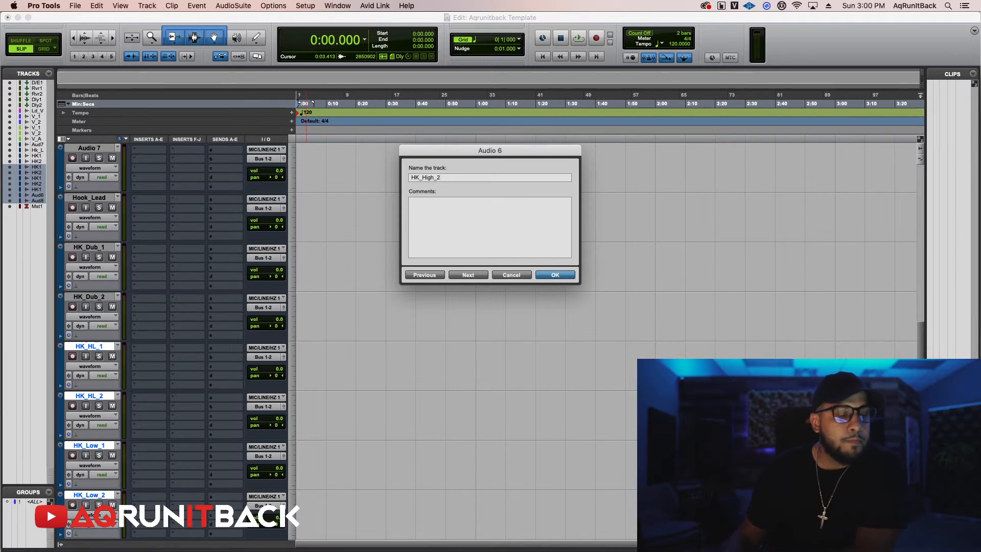
left_click_drag(488, 155, 516, 165)
left_click_drag(510, 170, 506, 175)
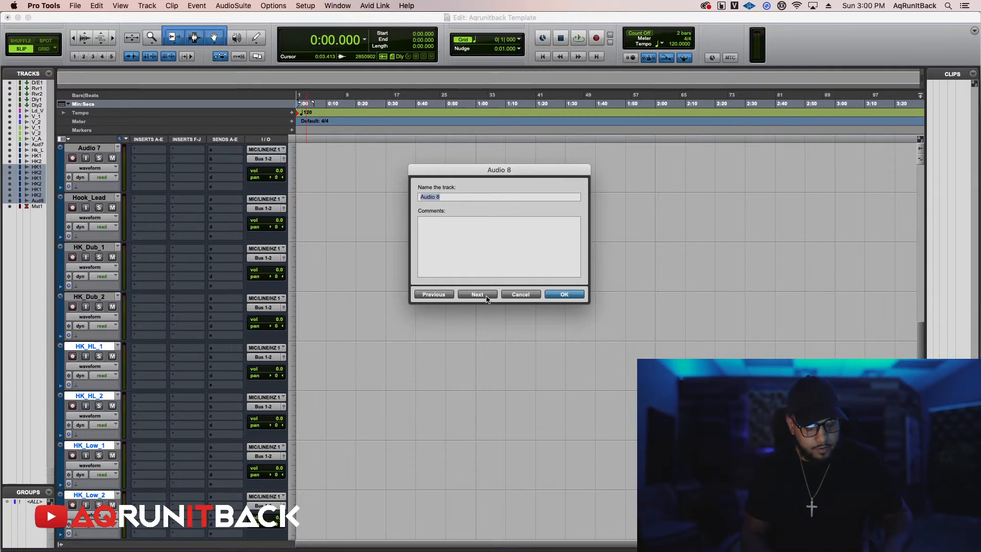
Rename the Audio 8 track as HK_Adlibs and apply the new track names.
type("HK")
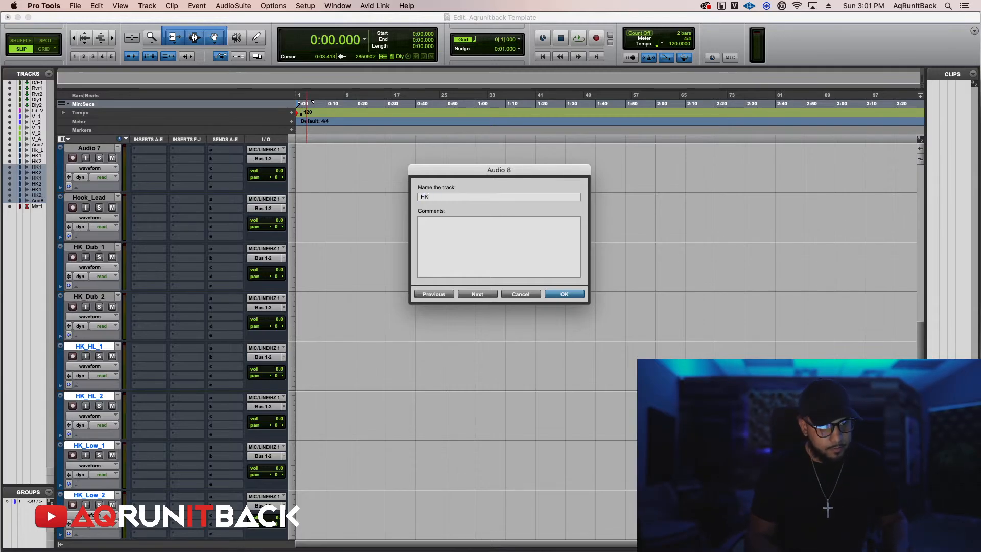
type("_adl")
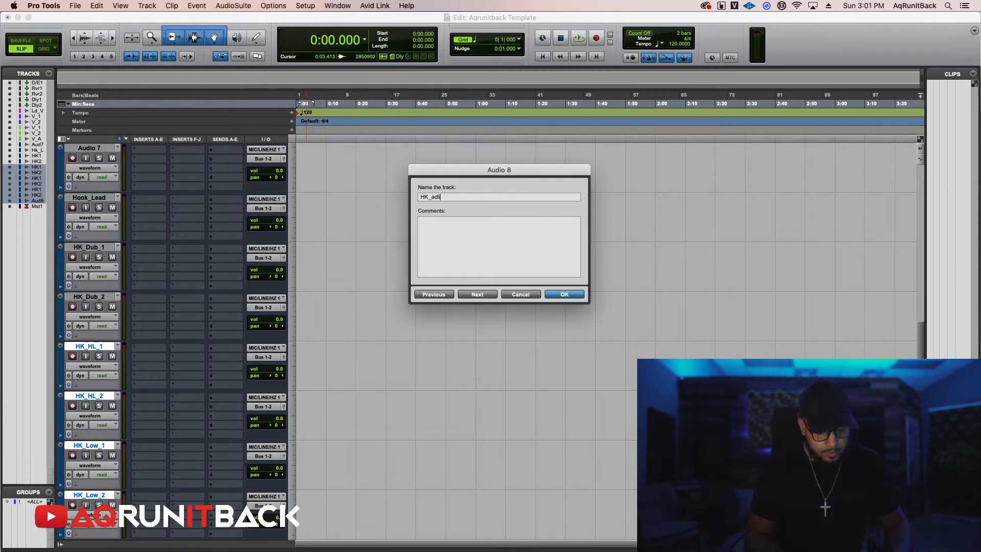
key("BackSpace")
key("BackSpace")
key("BackSpace")
type("dlibs")
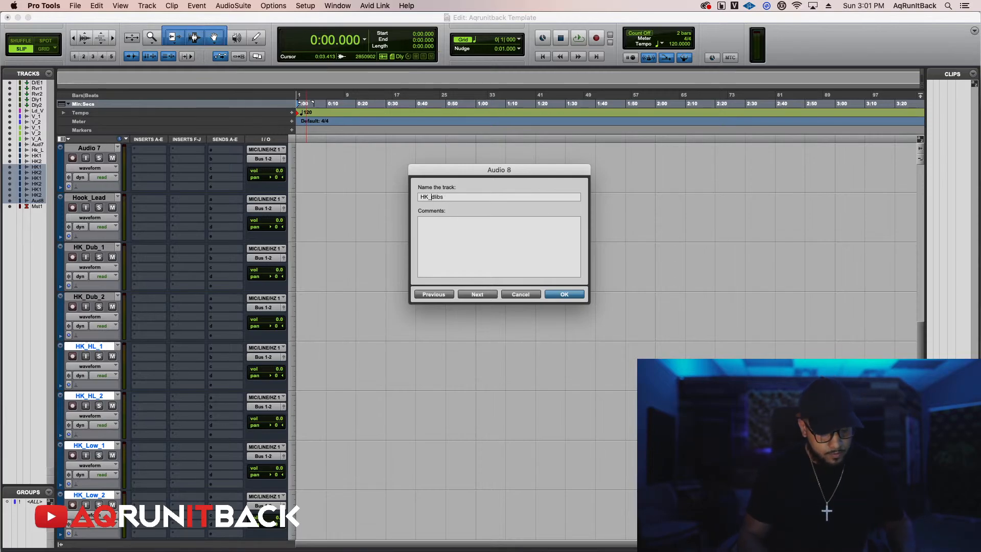
left_click(576, 295)
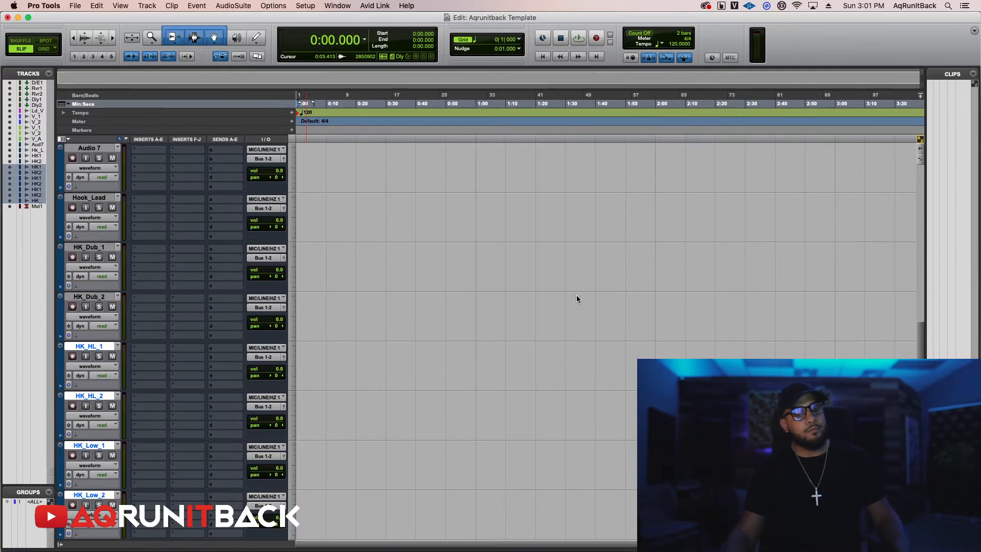
Rename the Audio 7 track, between V_Adlibs and Hook_Lead, as Extra.
scroll(325, 393, "down", 4)
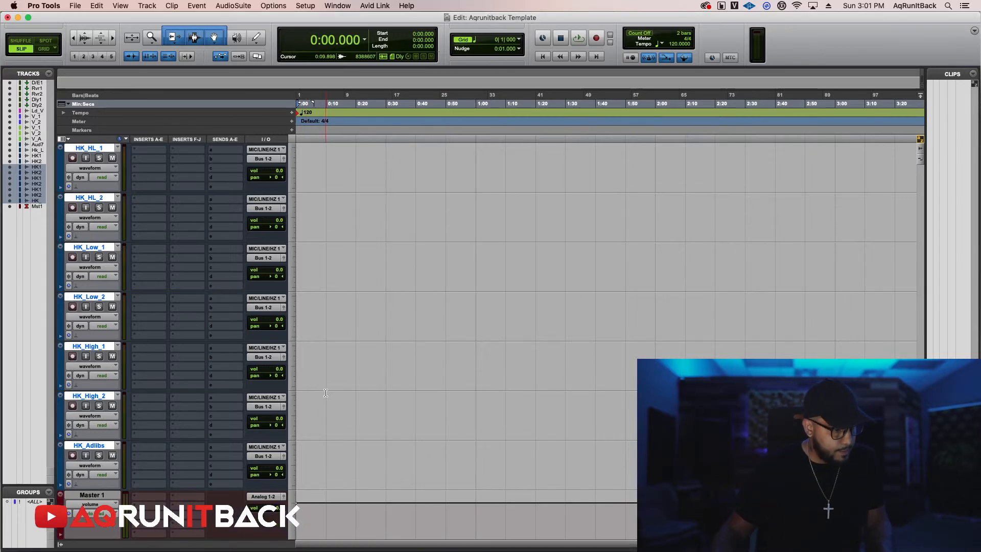
scroll(326, 393, "up", 6)
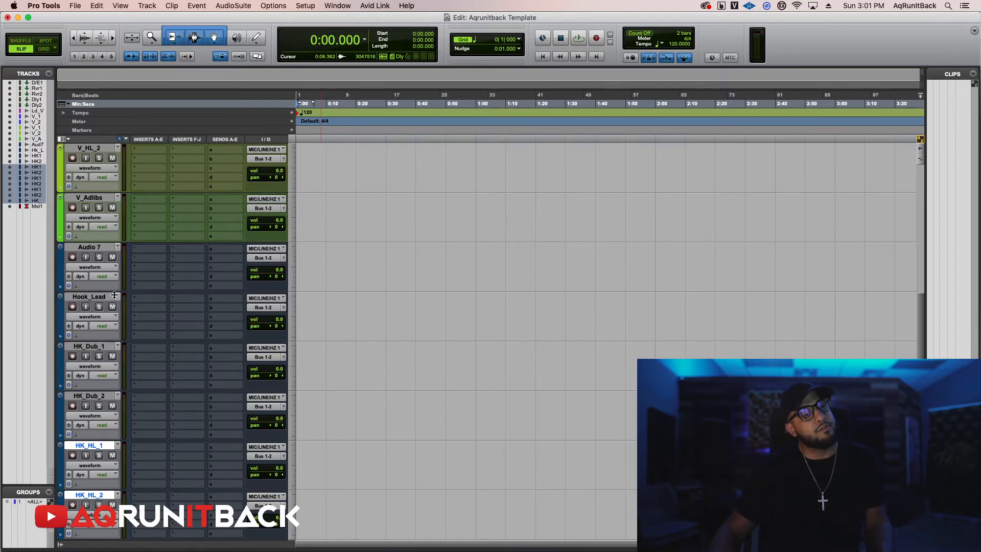
double_click(94, 248)
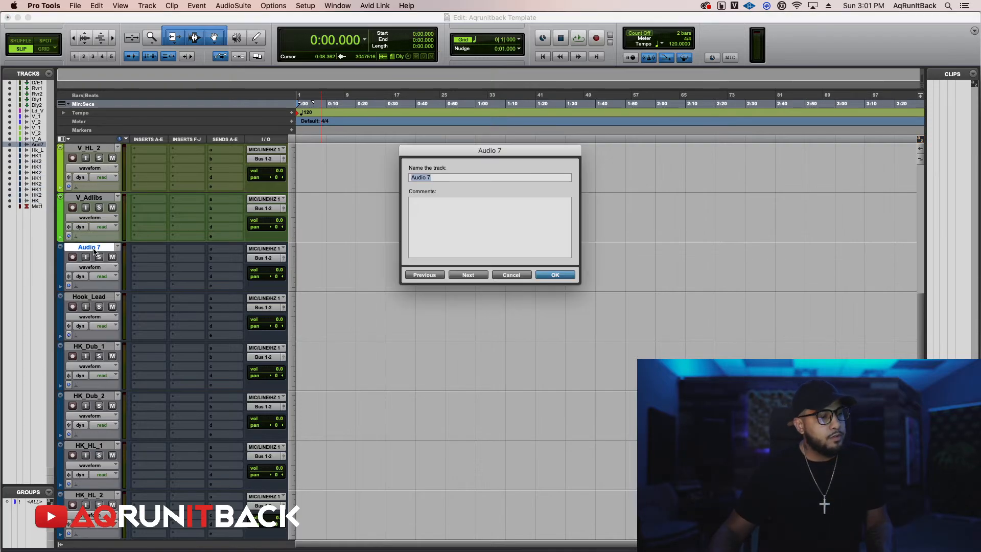
type("Extra")
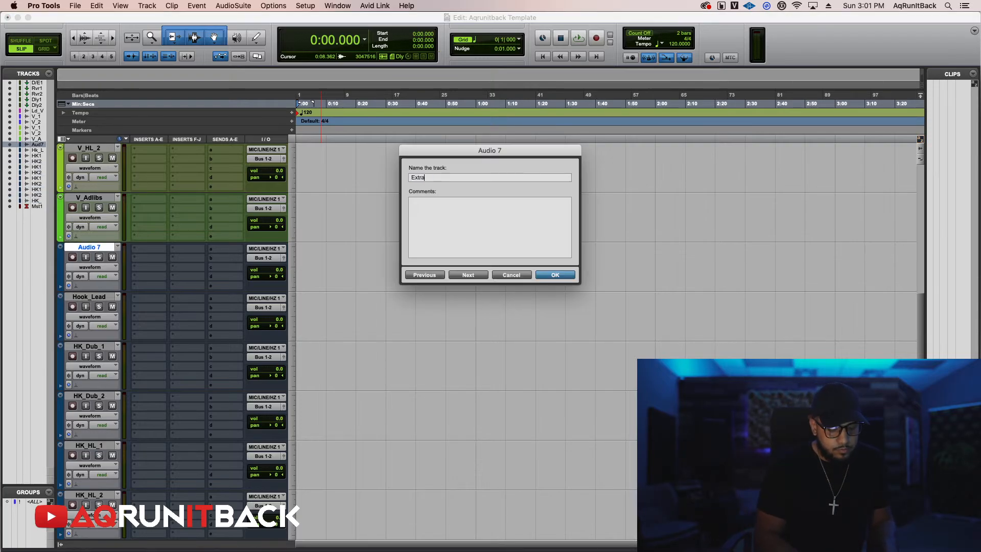
key("Return")
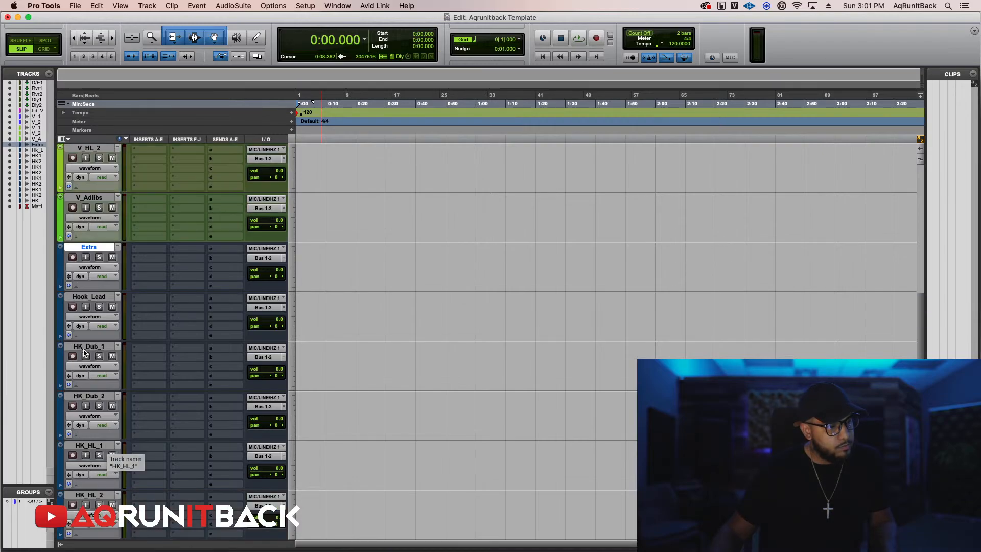
Color the Hook_Lead track bright blue with the track color palette, and select the HK_Dub_1 track.
double_click(64, 317)
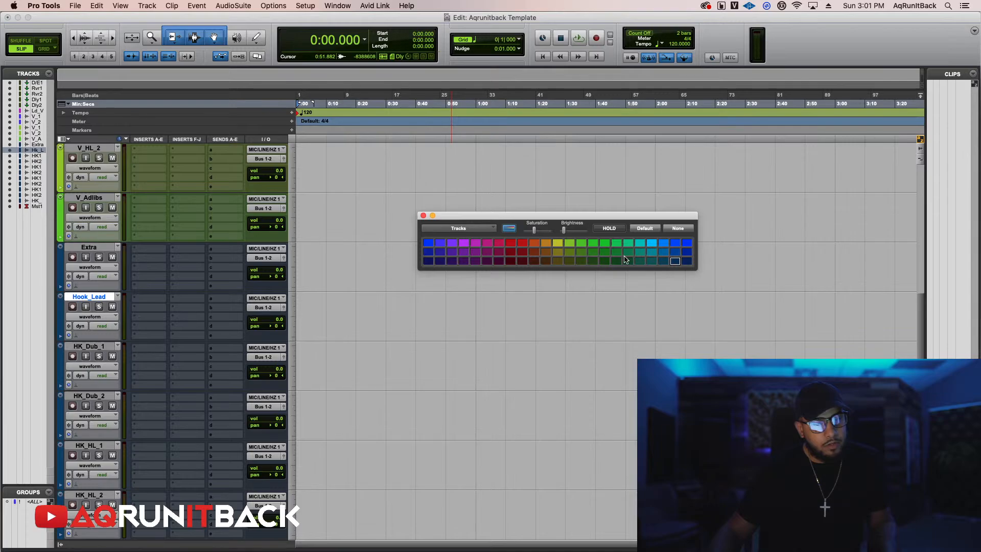
left_click(664, 251)
left_click(84, 346)
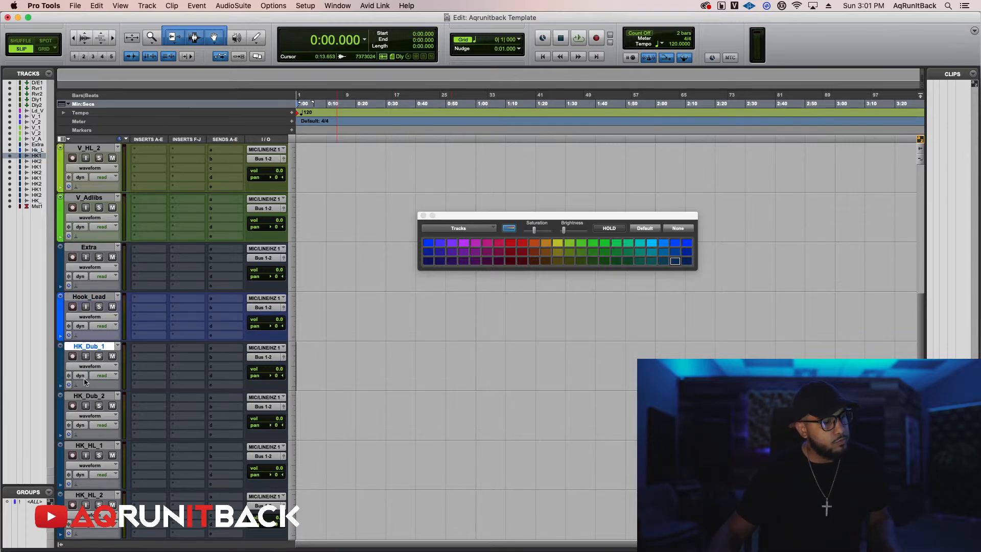
Color the HK_Dub_1 and HK_Dub_2 tracks bright green.
left_click(89, 396, "shift")
double_click(60, 371)
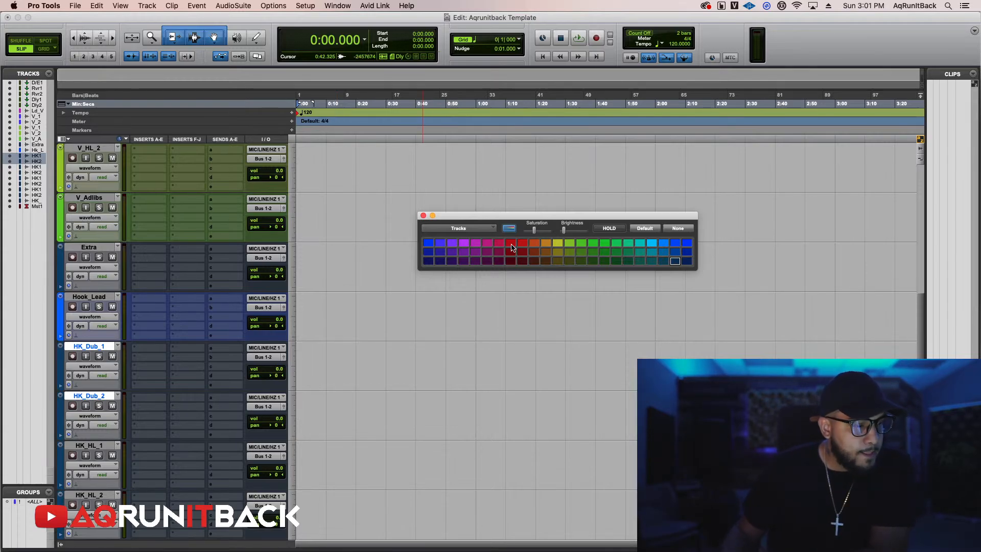
mouse_move(512, 220)
left_mouse_down()
mouse_move(548, 215)
mouse_move(522, 206)
mouse_move(471, 222)
mouse_move(514, 239)
left_mouse_up()
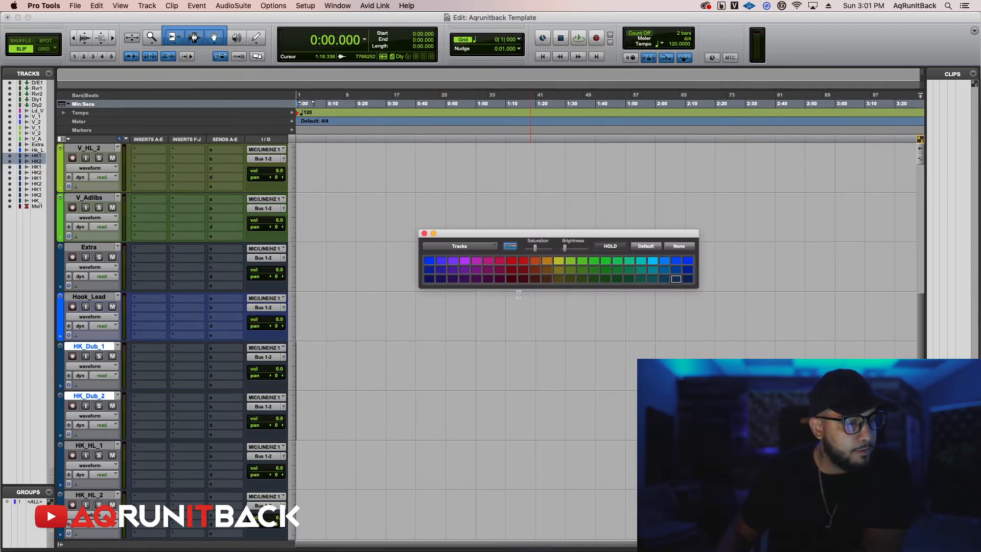
left_click(599, 262)
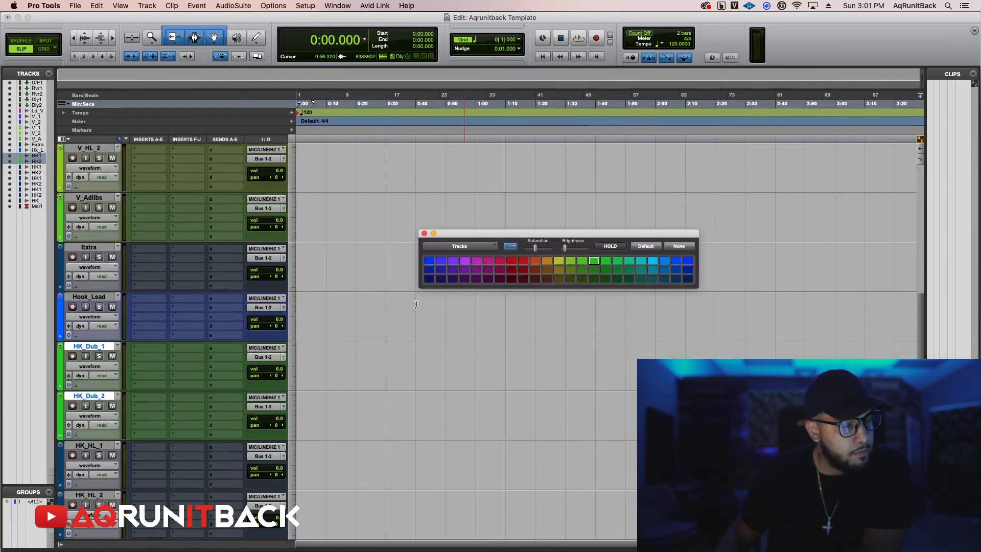
Color the HK_HL_1 and HK_HL_2 tracks orange.
left_click(88, 445)
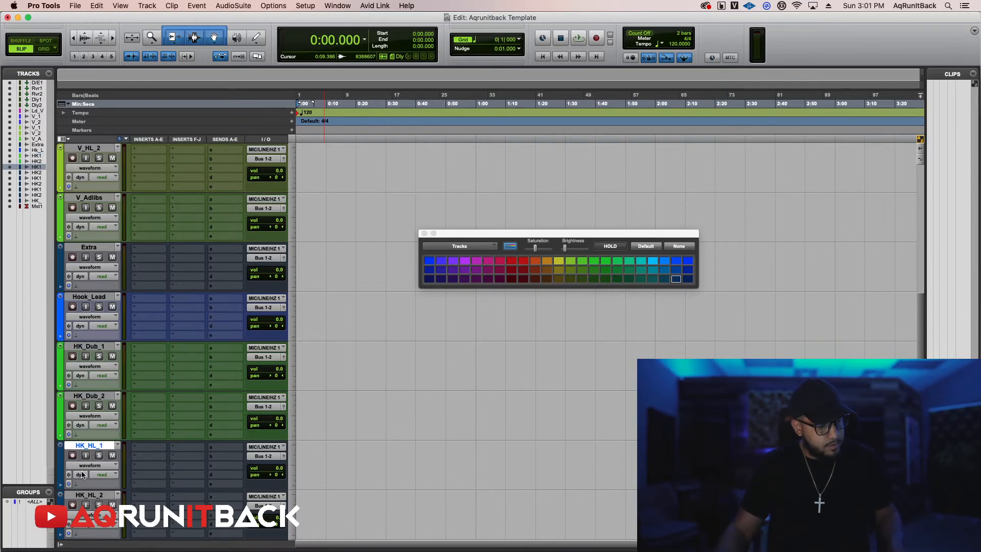
left_click(89, 495, "shift")
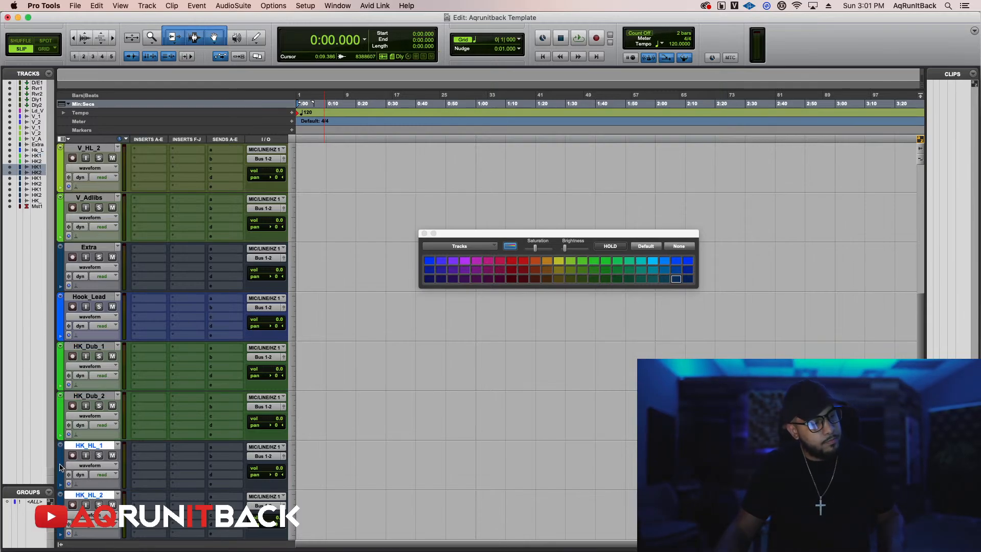
double_click(59, 468)
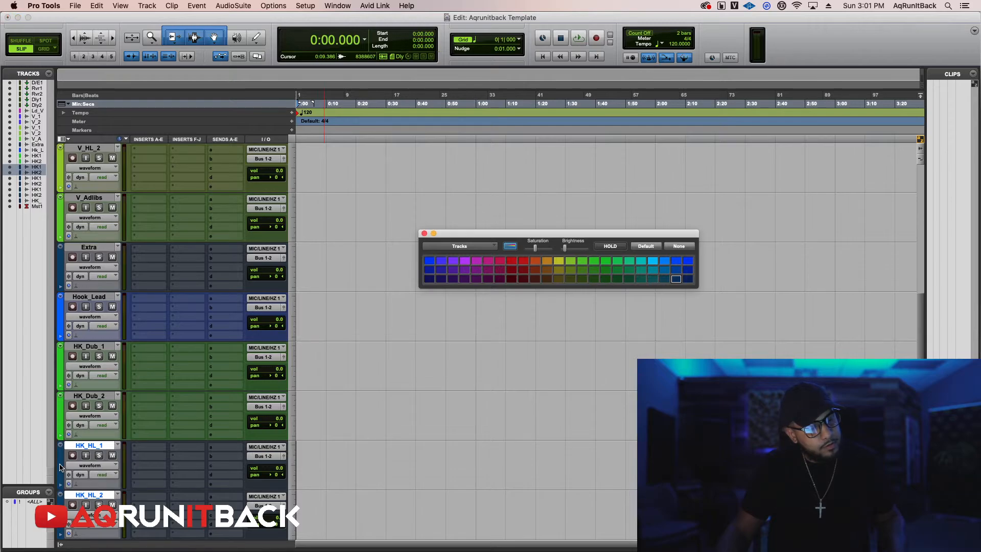
left_click(535, 260)
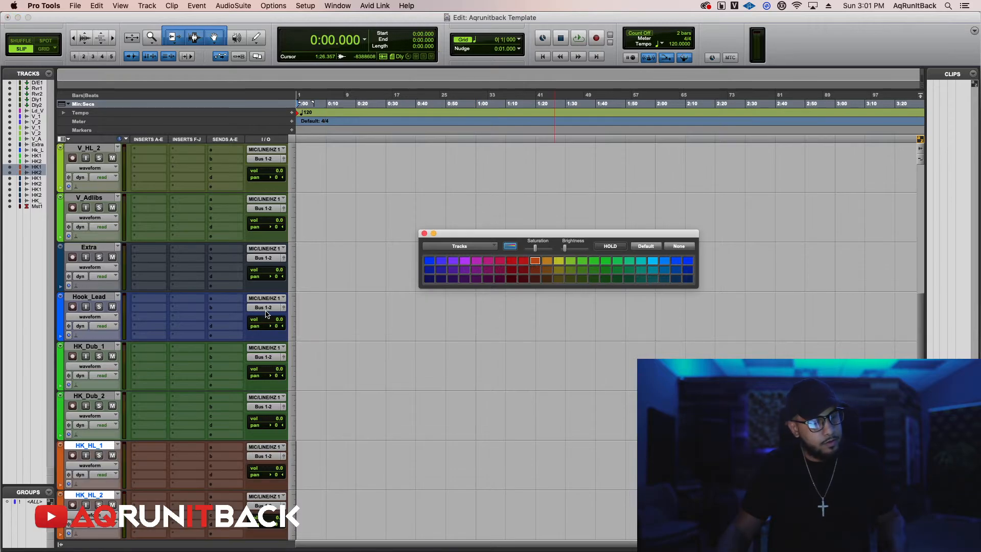
Color the HK_Low_1 and HK_Low_2 tracks teal.
scroll(267, 314, "down", 3)
left_click(92, 395)
left_click(90, 446, "shift")
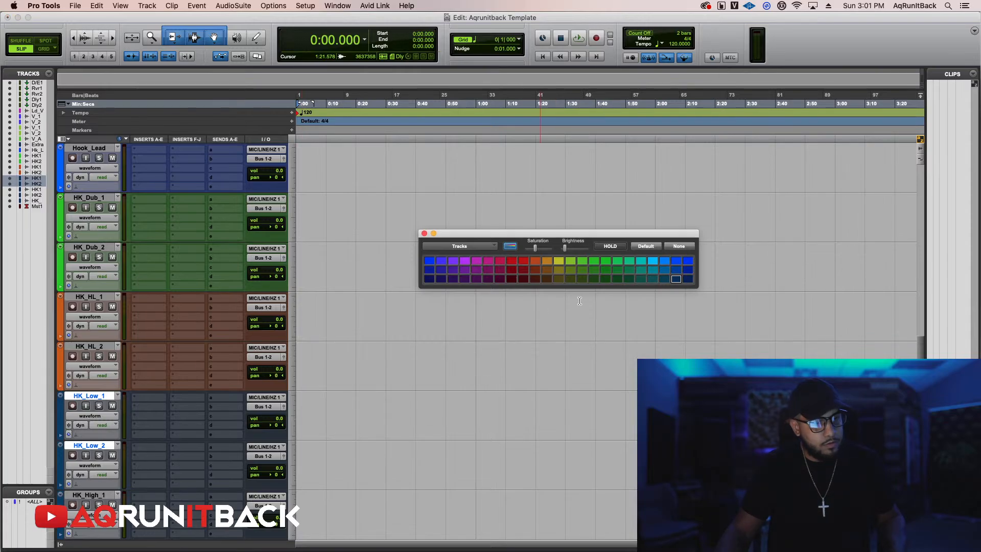
left_click(640, 260)
Color the HK_High_1 and HK_High_2 tracks light blue.
scroll(204, 408, "down", 2)
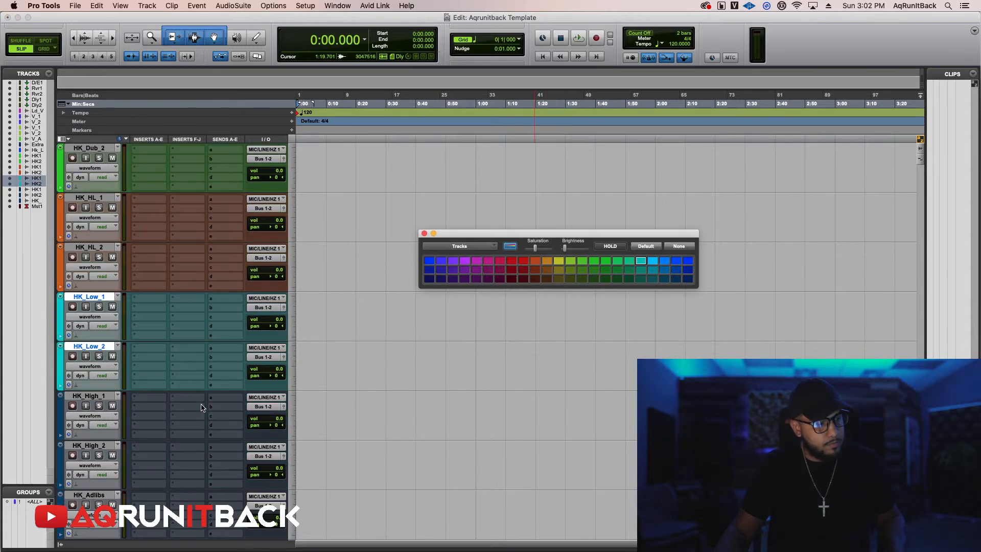
left_click(87, 397)
left_click(91, 446, "shift")
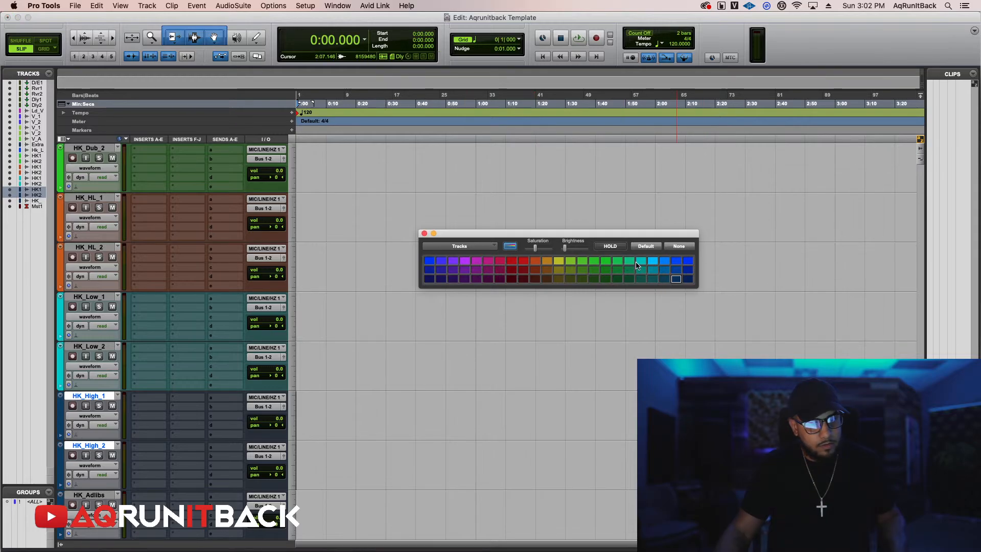
left_click(653, 261)
Color the HK_Adlibs track bright green and close the color palette.
scroll(51, 410, "down", 2)
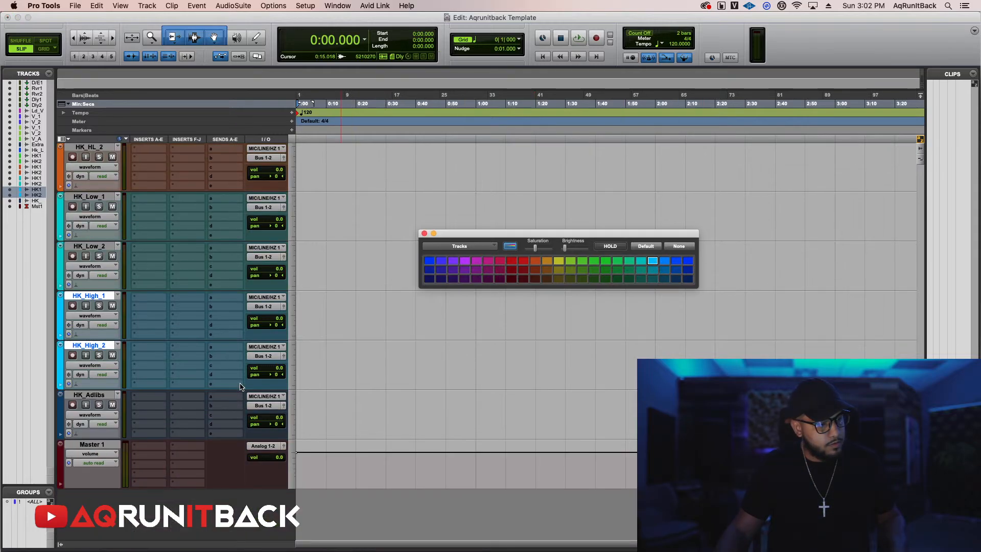
left_click(89, 395)
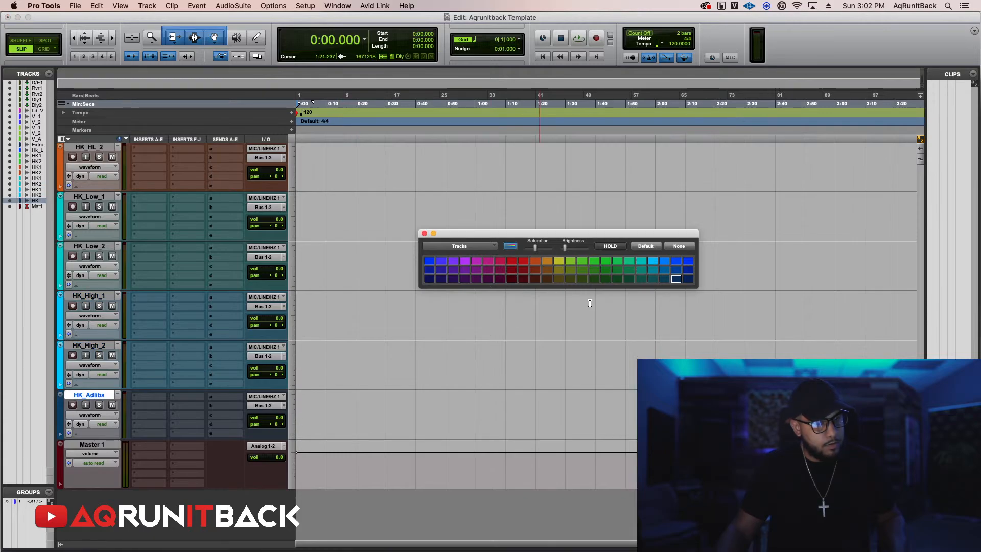
left_click(594, 260)
left_click(424, 233)
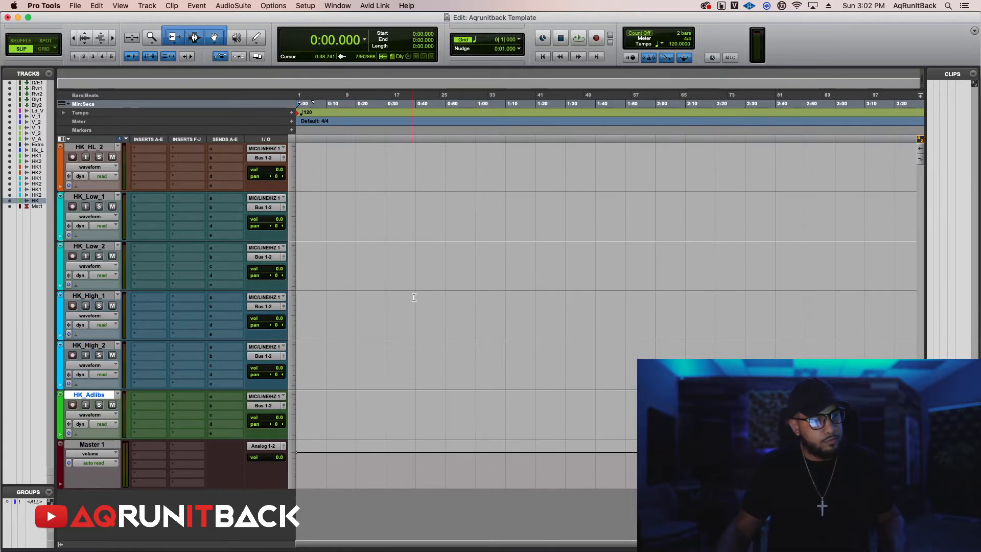
Color the Dyn/Eq 1 track at the start of the session red.
scroll(415, 296, "up", 10)
scroll(416, 297, "up", 6)
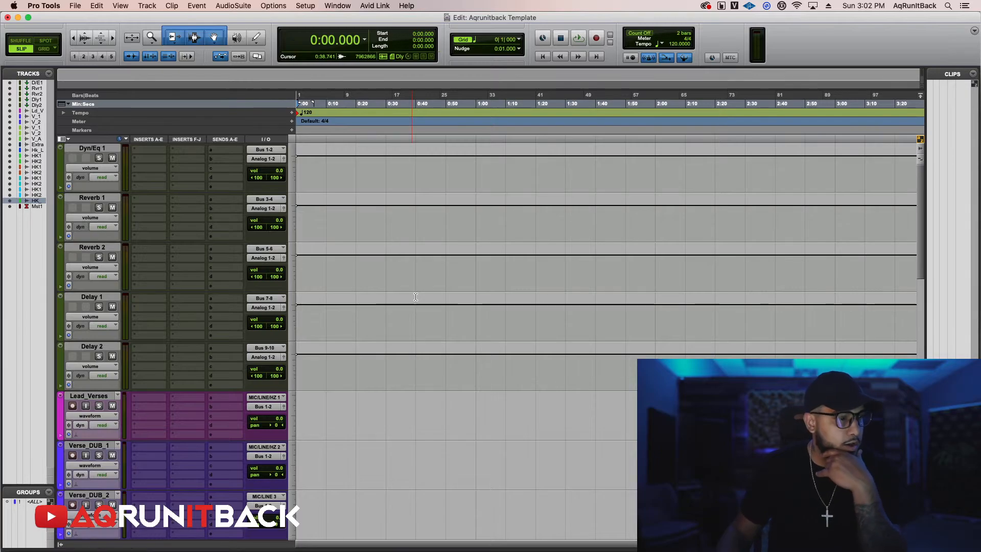
double_click(61, 168)
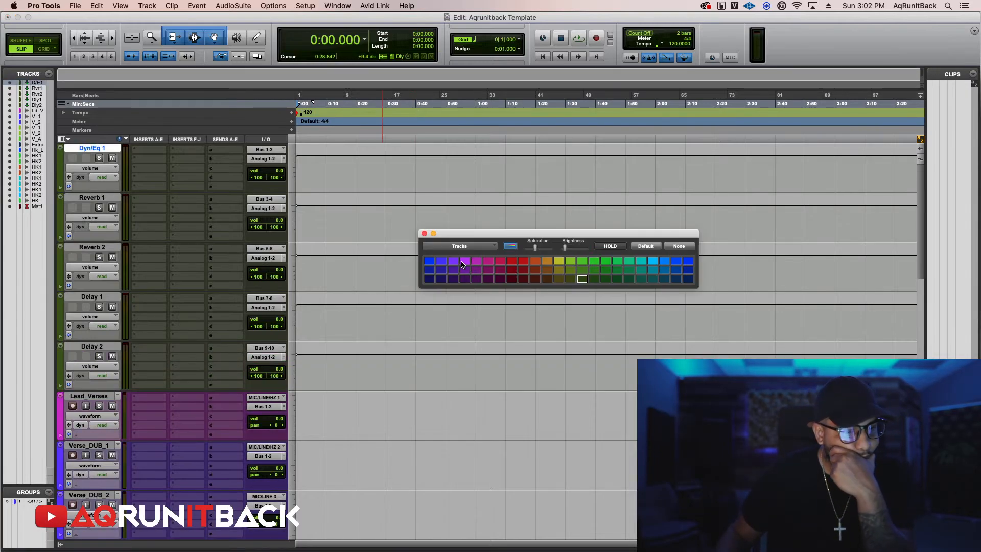
left_click(512, 260)
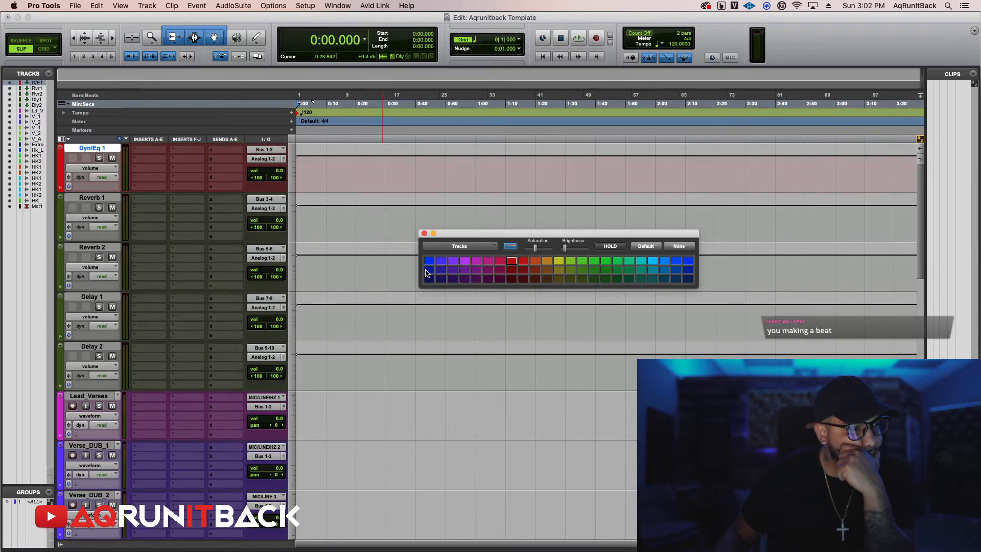
Color the Reverb 1 and Reverb 2 tracks bright green.
left_click(78, 198)
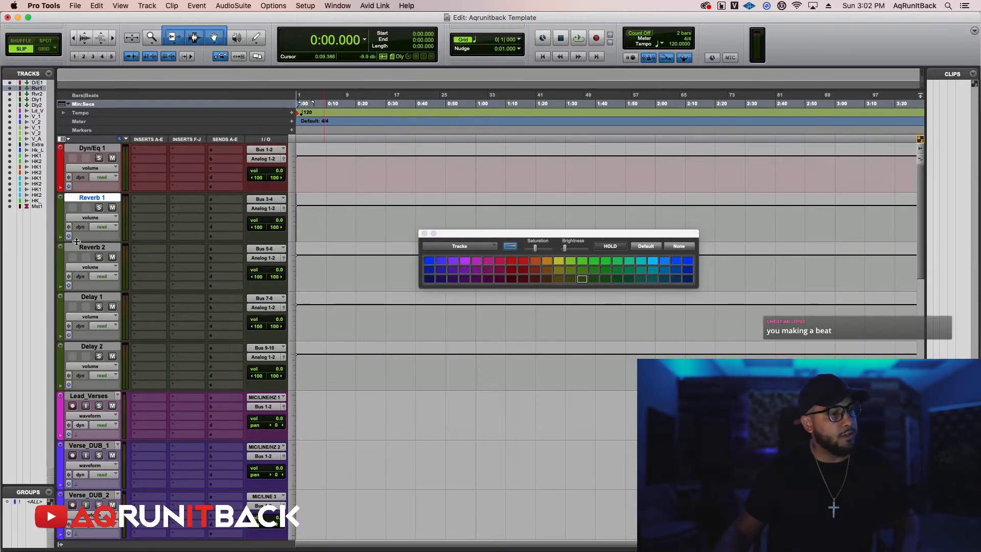
left_click(80, 247, "shift")
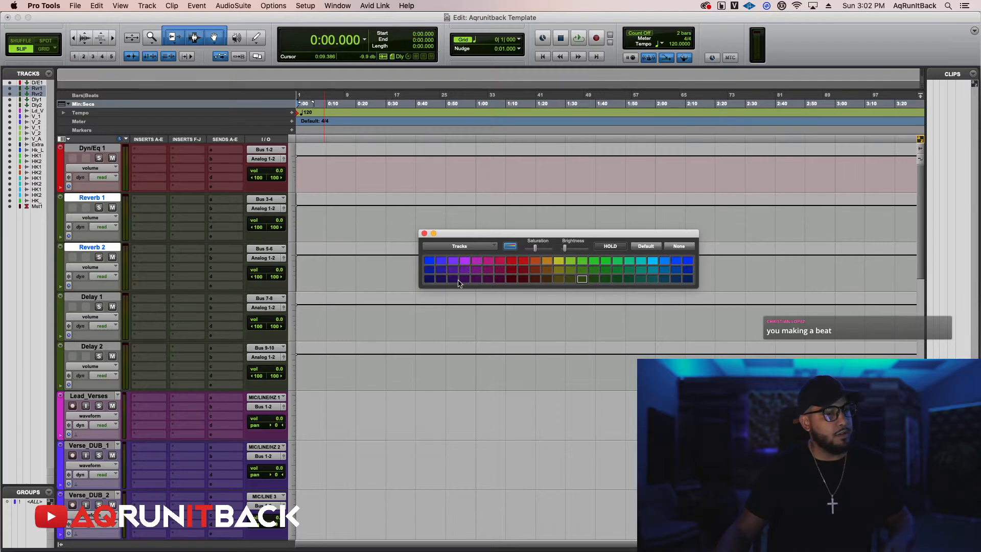
left_click(593, 262)
Color the Delay 1 and Delay 2 tracks teal and close the color palette.
left_click(103, 298)
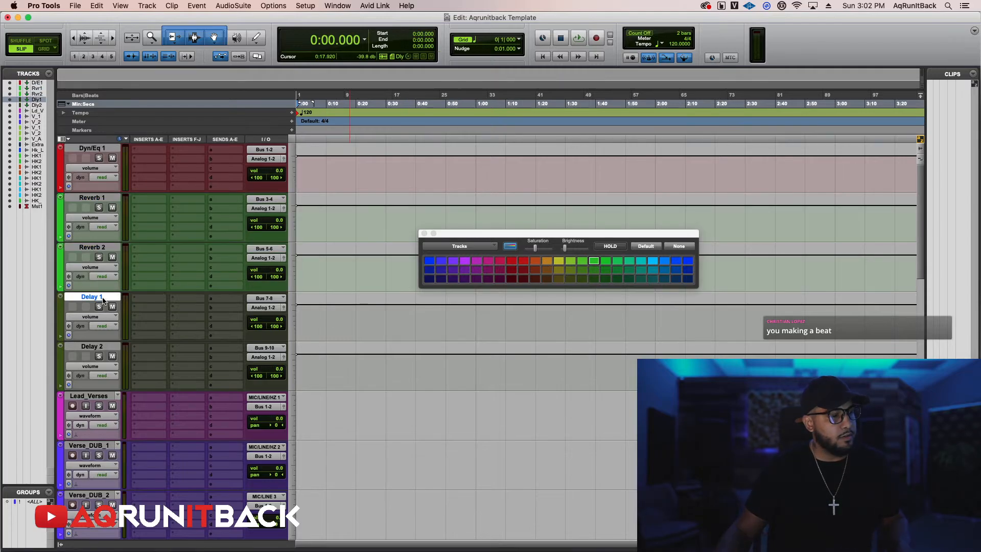
left_click(101, 348, "shift")
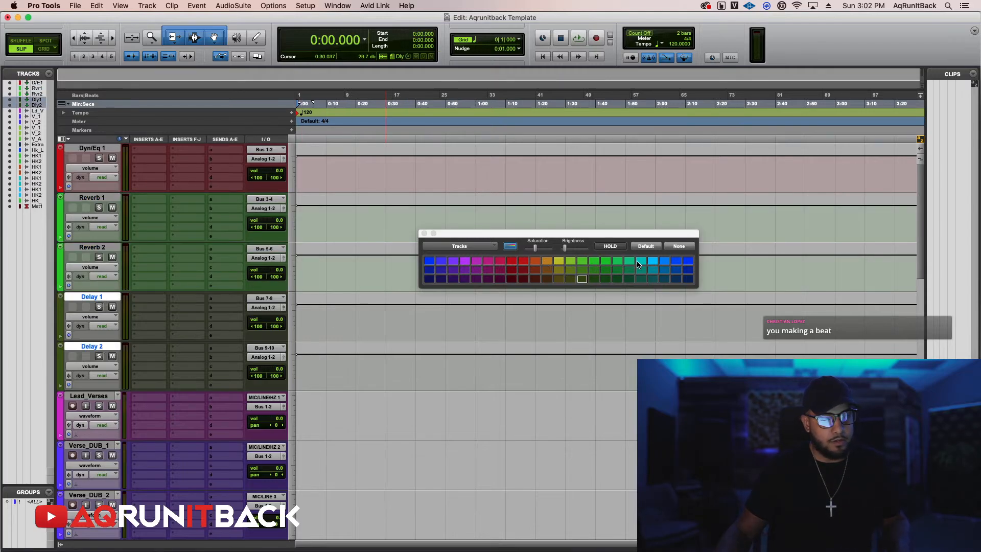
left_click(639, 262)
left_click(424, 234)
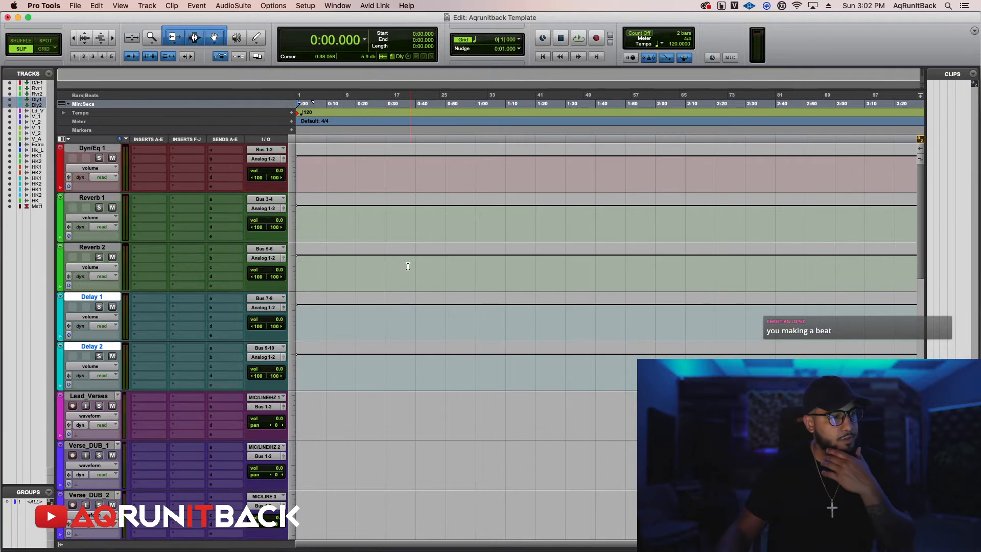
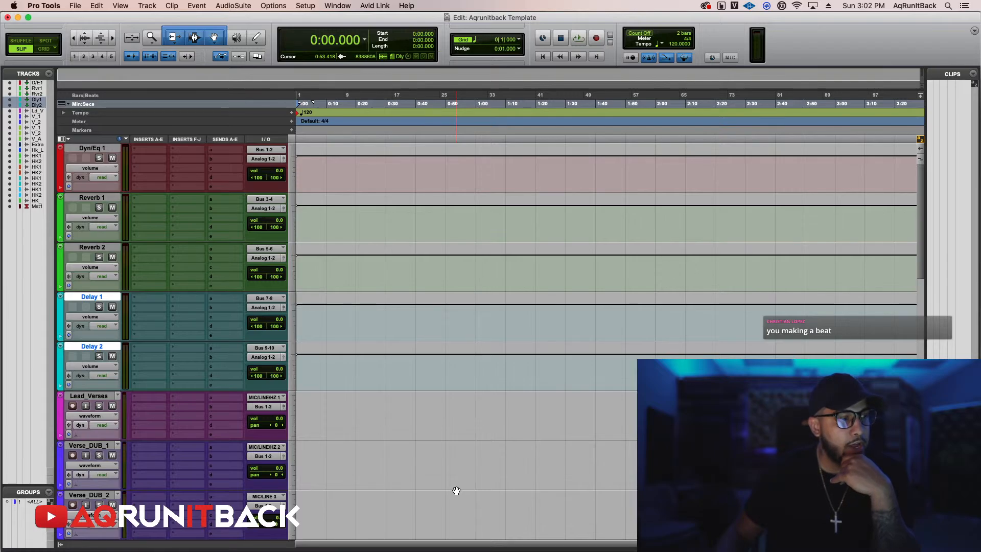
Create one new stereo aux input track directly below Dyn/Eq 1.
left_click(107, 149)
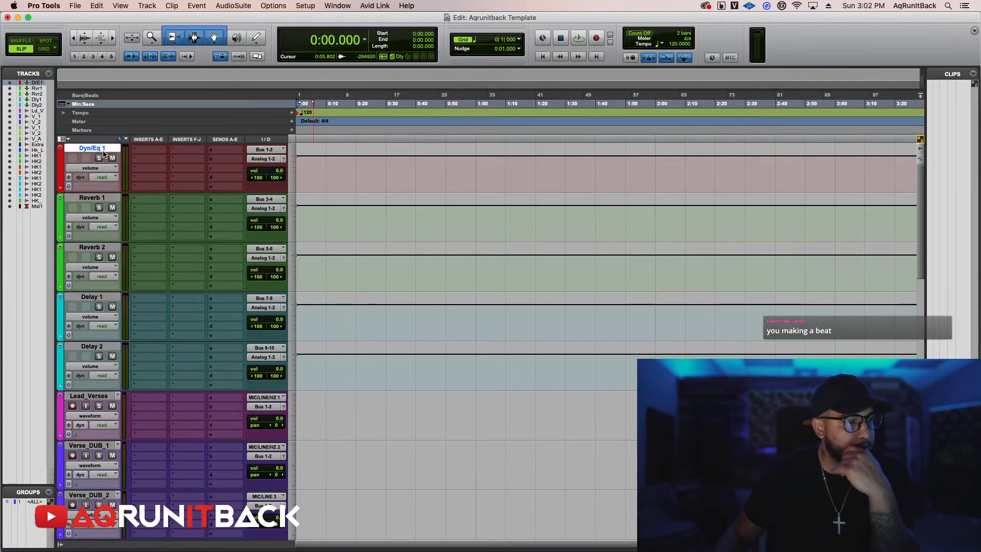
left_click(150, 5)
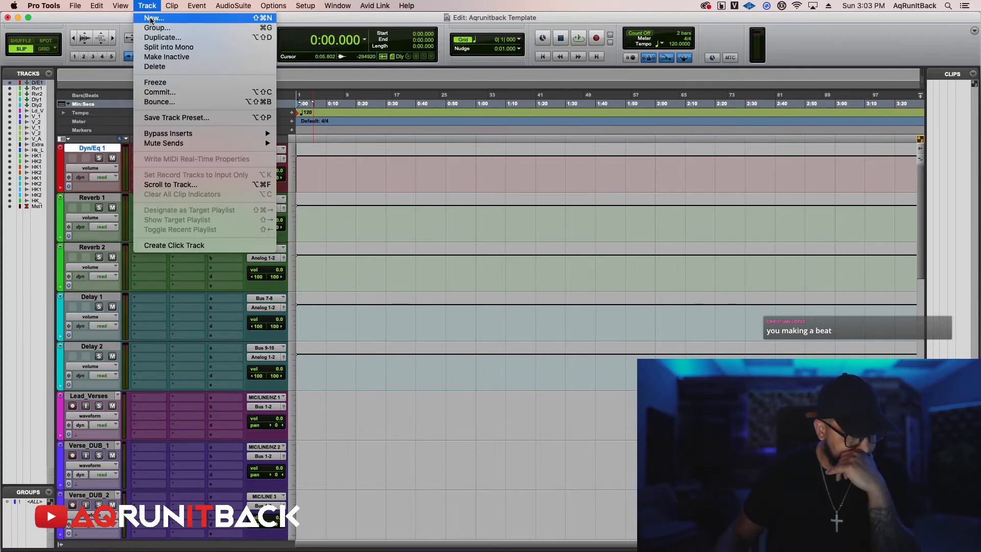
left_click(150, 18)
left_click(375, 199)
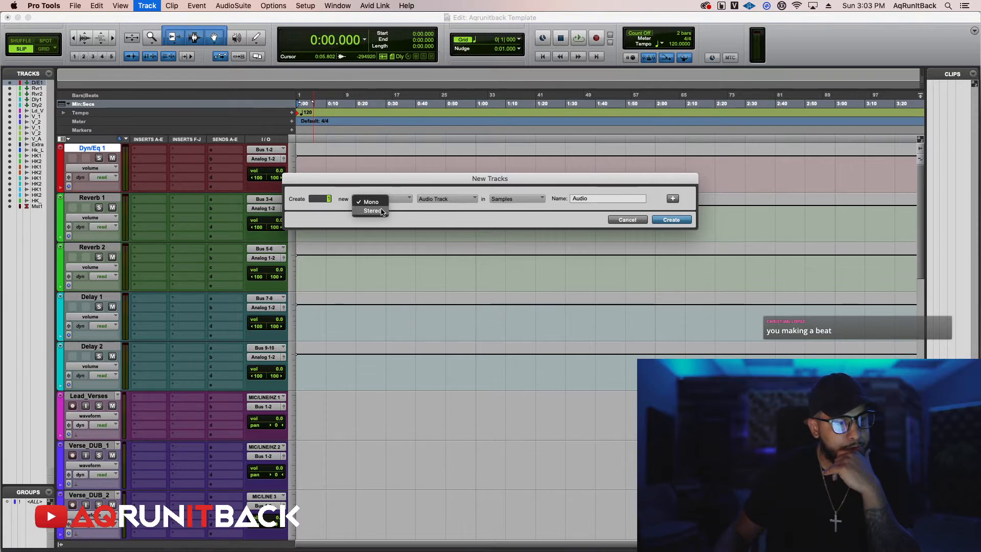
left_click(382, 210)
left_click(463, 200)
left_click(460, 212)
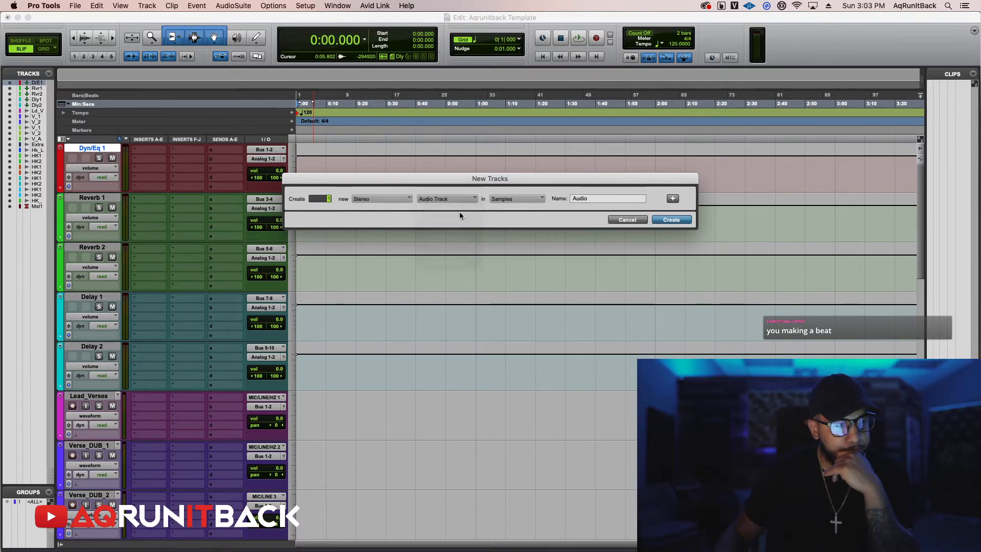
left_click(673, 225)
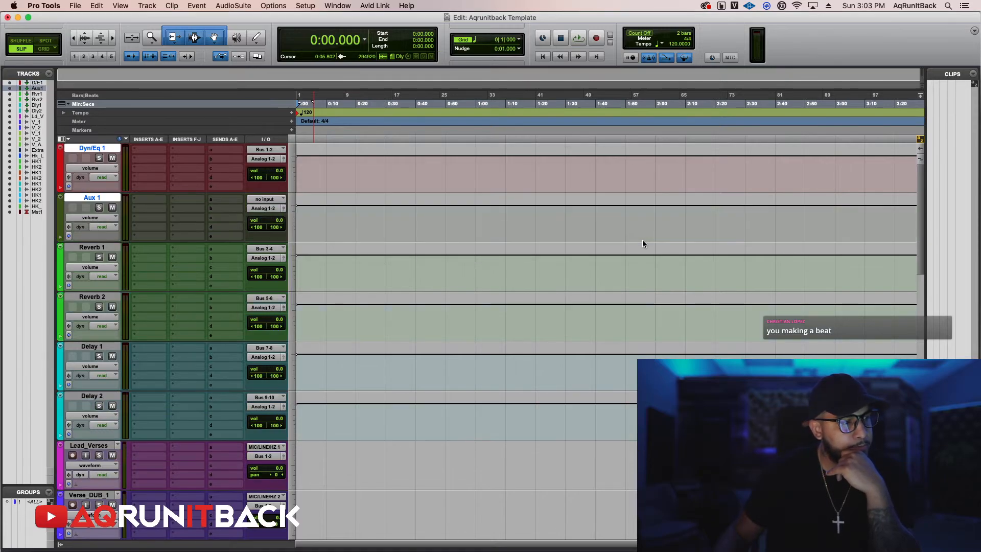
Rename the new aux track as Dyn/Eq 2.
double_click(90, 199)
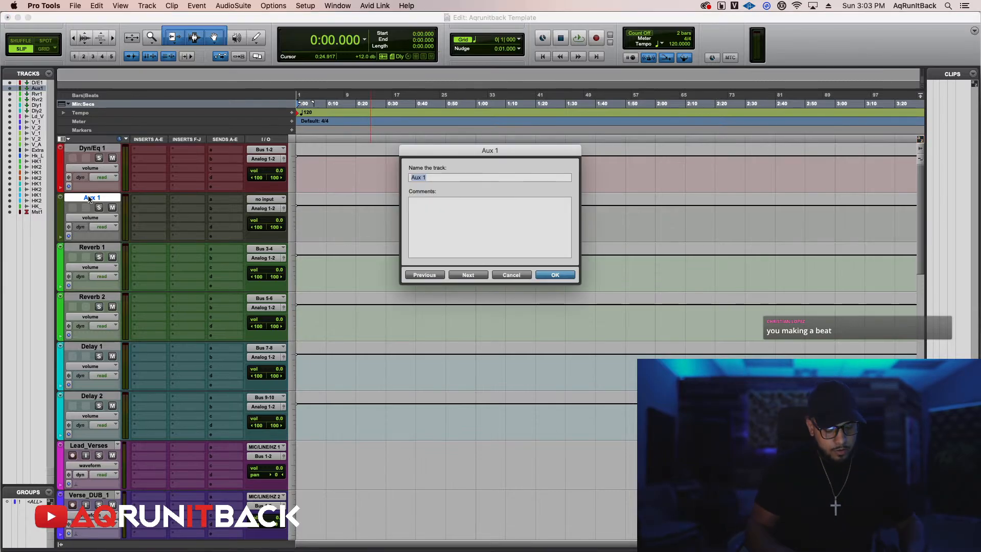
type("Dyn/Eq 2")
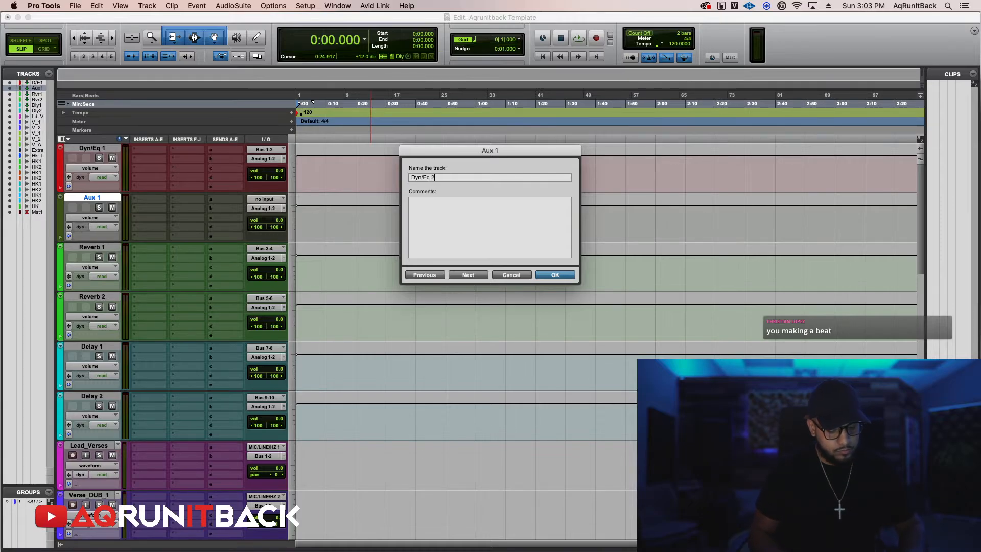
key("Return")
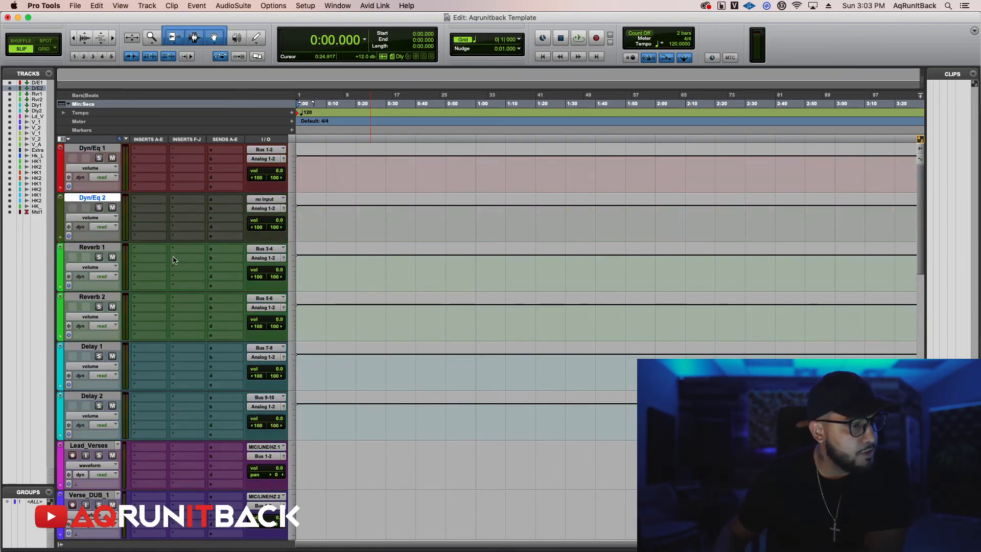
Insert the multichannel EQ3 1-Band plug-in on Dyn/Eq 1 and set its high-pass filter frequency to about 140 Hz.
left_click(146, 152)
mouse_move(194, 154)
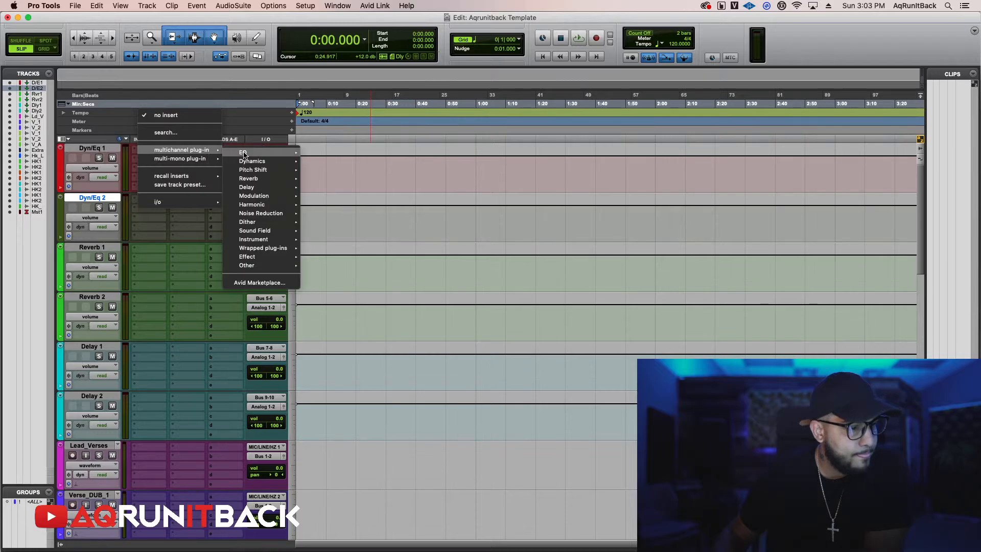
mouse_move(282, 161)
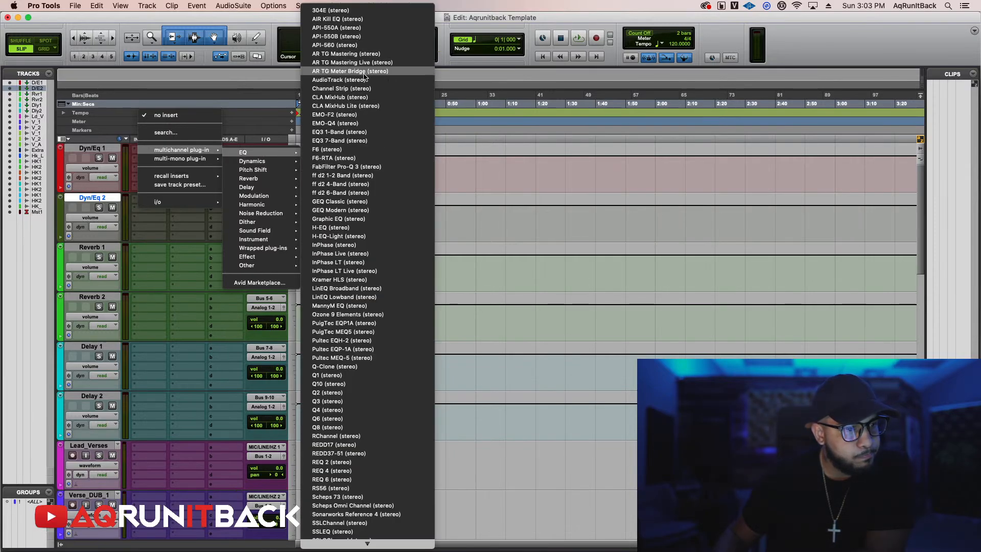
left_click(365, 138)
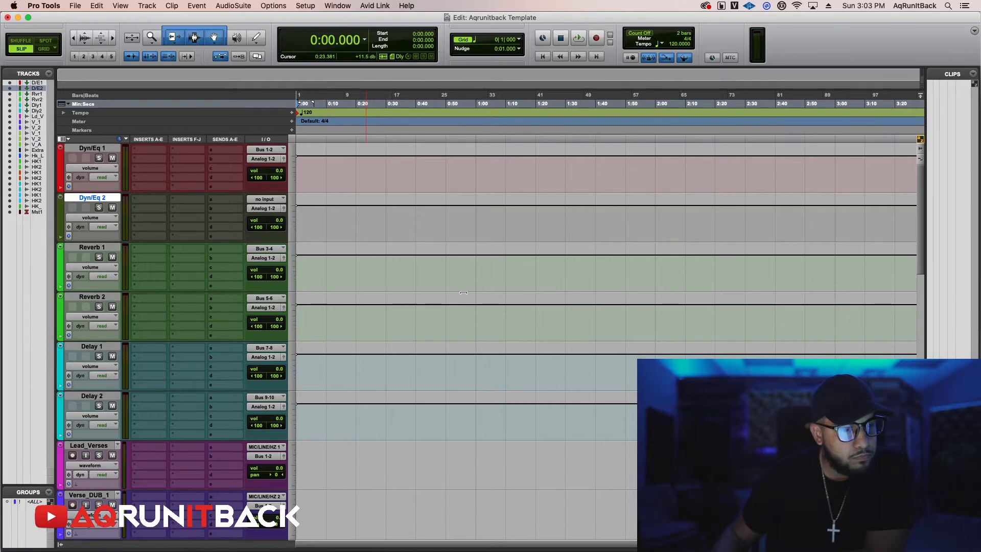
left_click(361, 156)
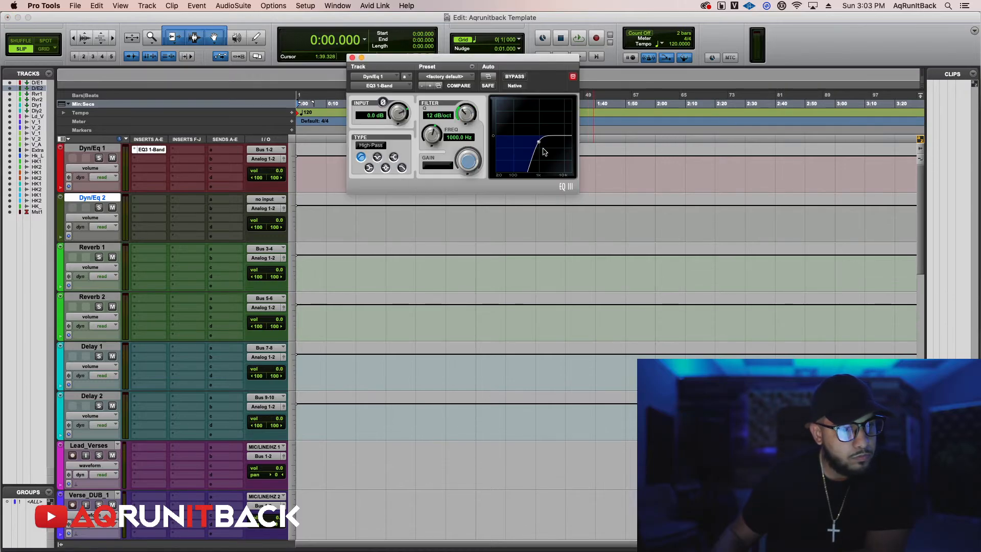
left_click_drag(543, 148, 516, 146)
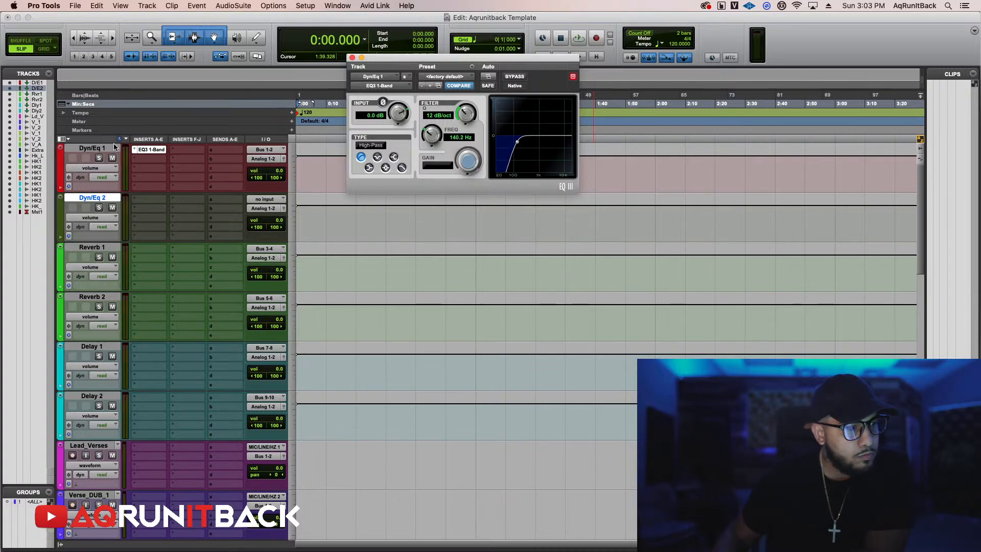
Insert the multichannel Dyn3 Compressor/Limiter on Dyn/Eq 1, move it to insert slot E and reposition its plug-in window.
left_click(150, 163)
mouse_move(248, 173)
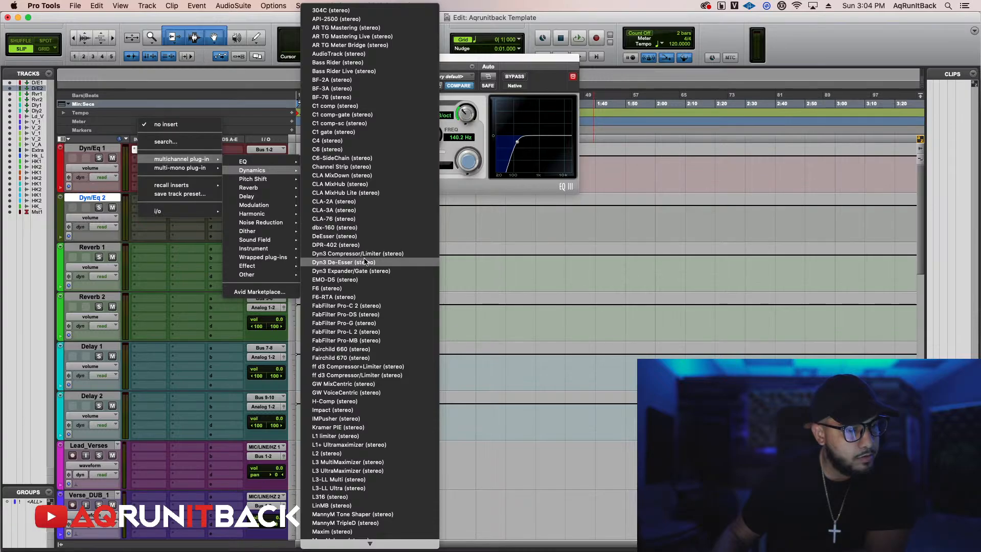
left_click(400, 256)
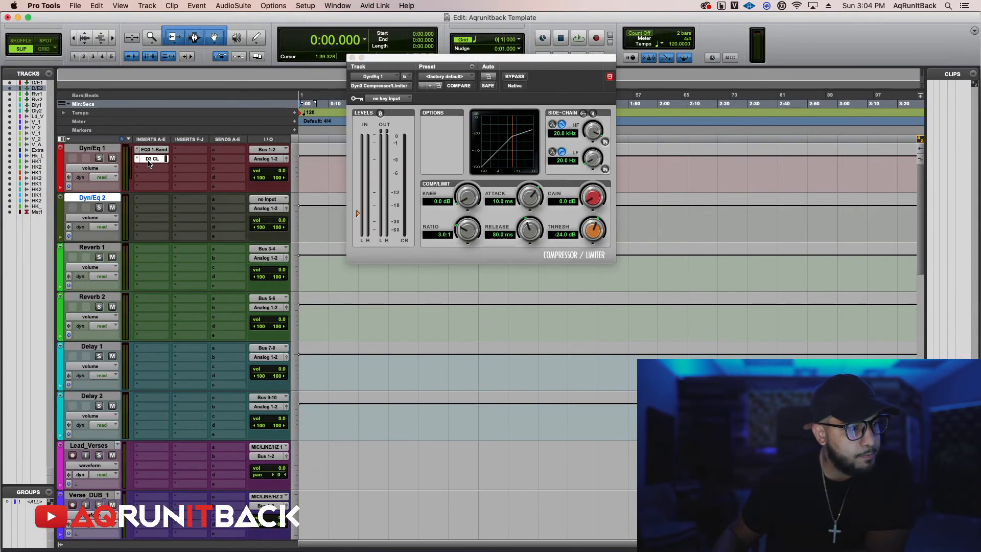
left_click_drag(149, 163, 152, 187)
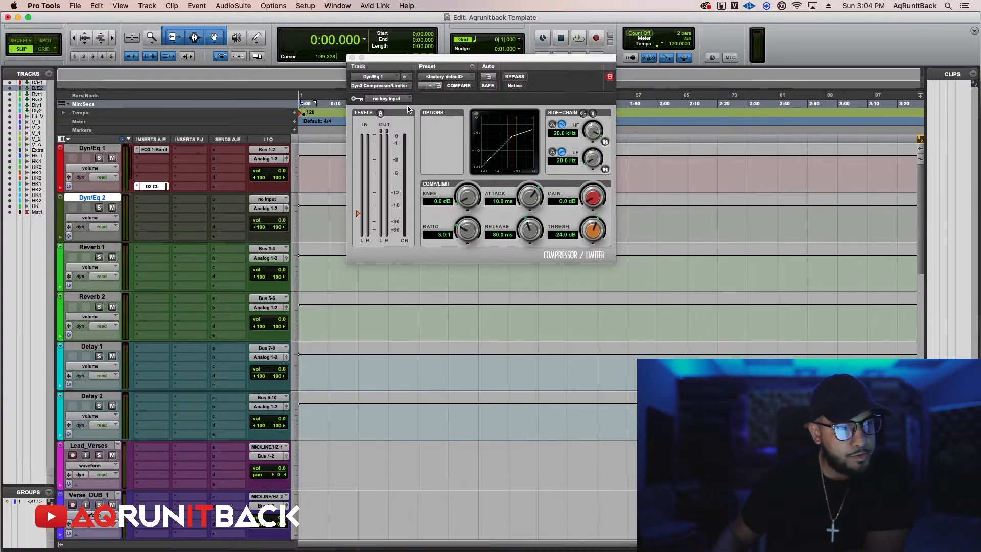
left_click_drag(418, 64, 525, 144)
left_click_drag(518, 142, 400, 144)
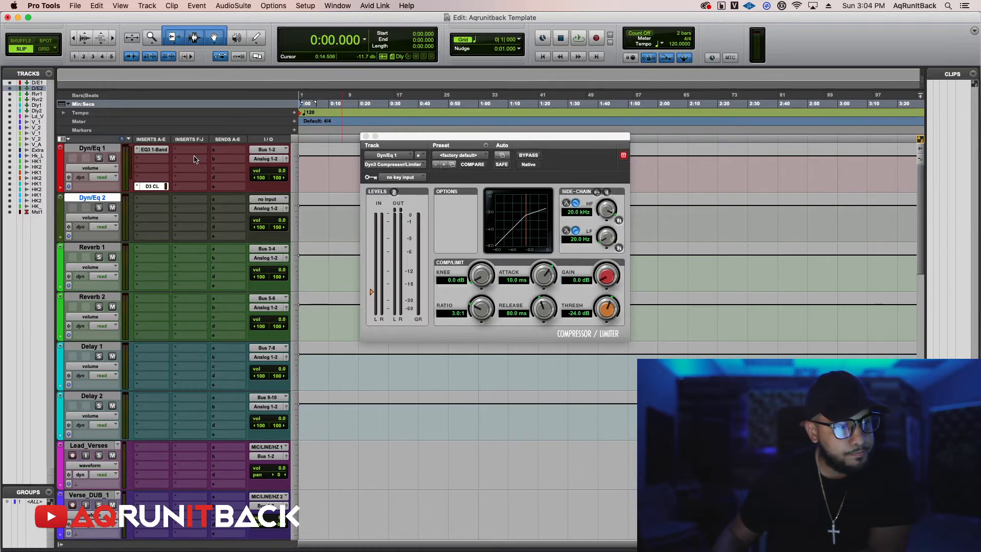
Insert the multichannel EQ3 7-Band plug-in in insert slot F of Dyn/Eq 1.
left_click(177, 159)
mouse_move(240, 150)
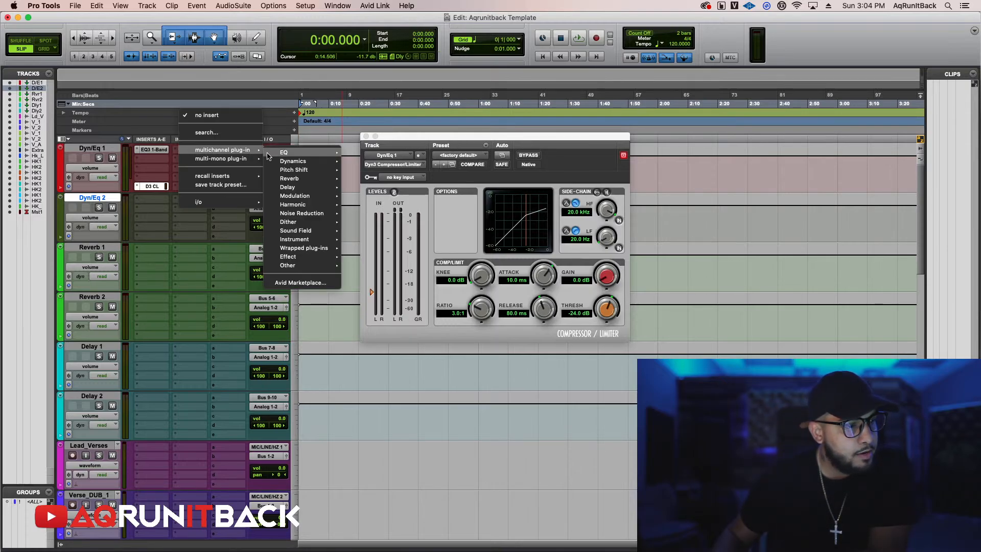
mouse_move(307, 153)
left_click(418, 142)
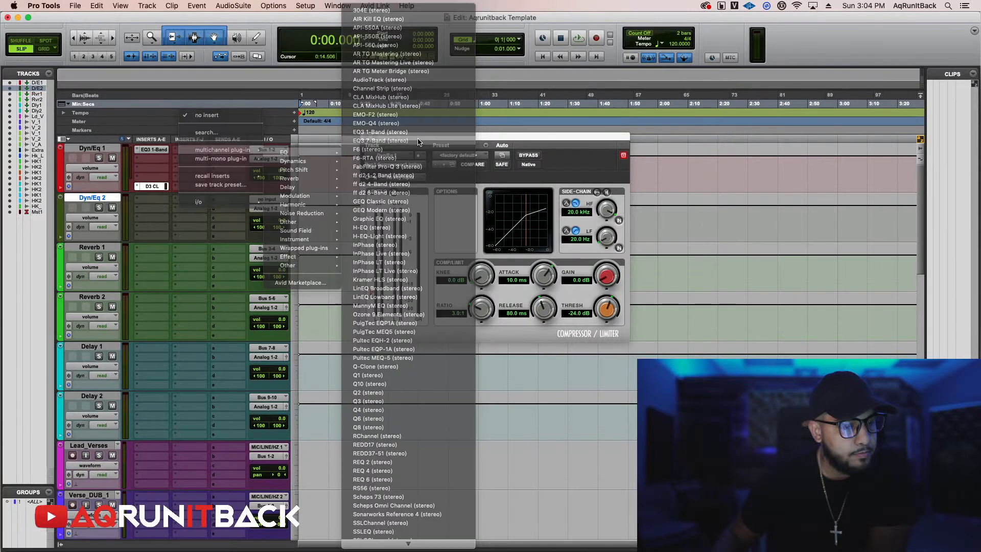
left_click_drag(394, 138, 399, 141)
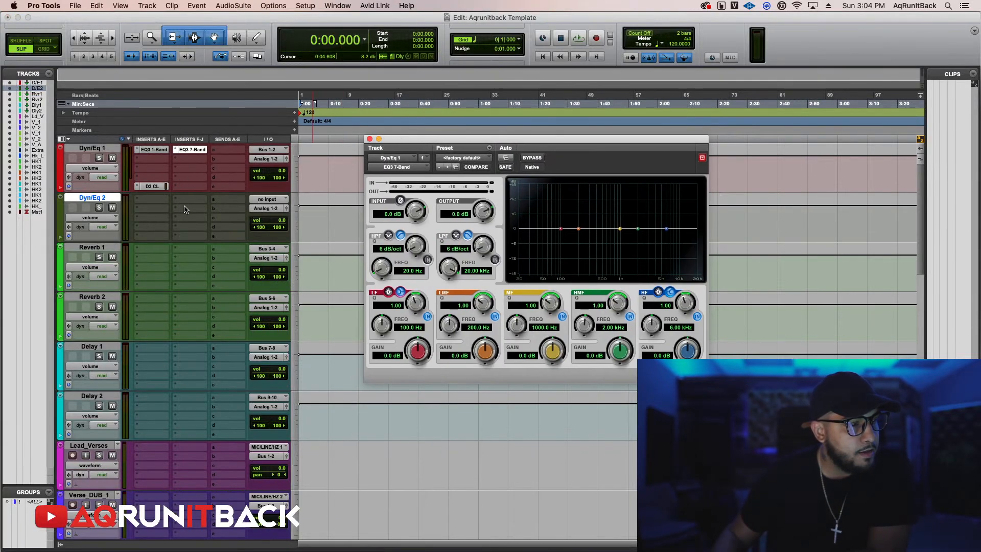
Insert the multichannel Dyn3 De-Esser in insert slot J of Dyn/Eq 1.
left_click(180, 186)
mouse_move(194, 187)
mouse_move(293, 190)
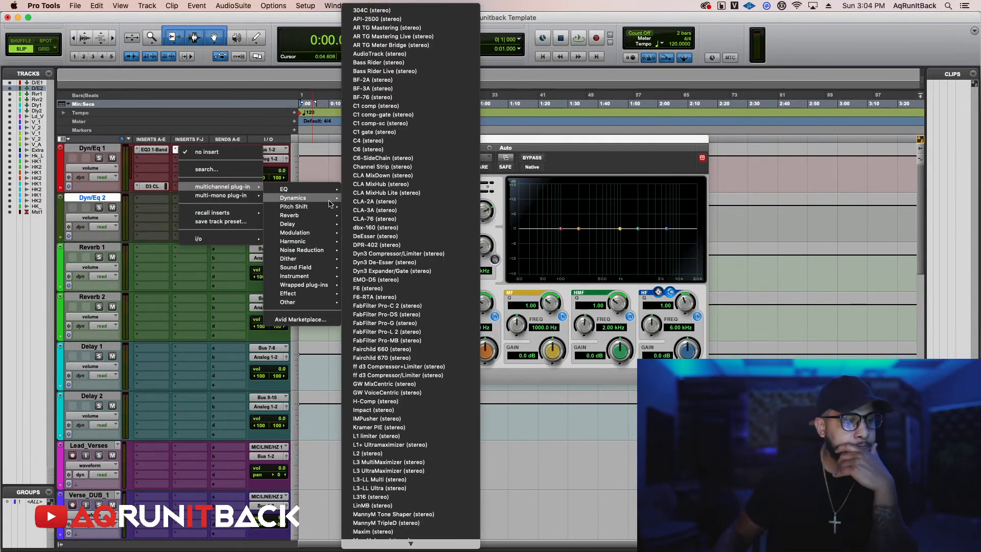
left_click(403, 264)
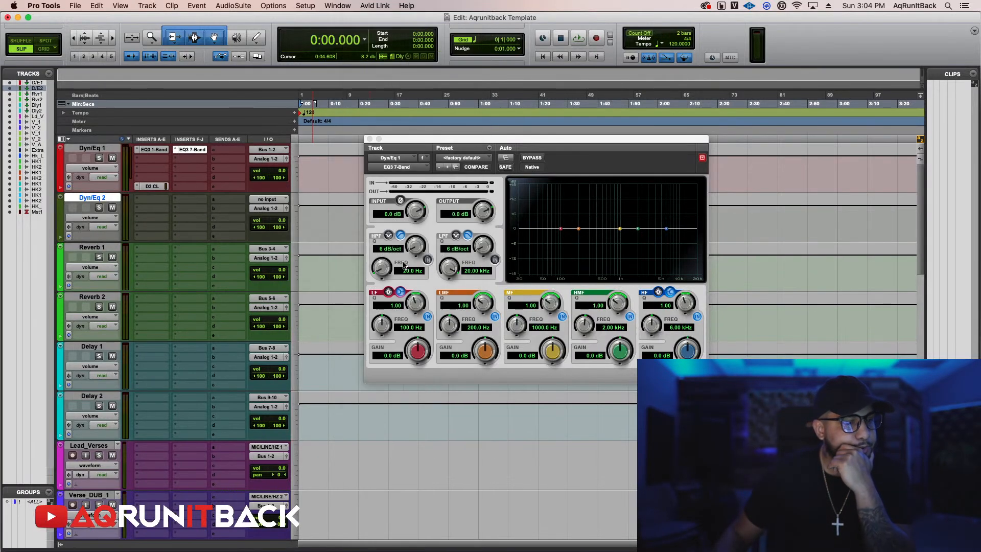
Insert the multichannel Dyn3 Expander/Gate in slot C of Dyn/Eq 1, set its ratio to 1.4:1 and close its window.
left_click(142, 170)
mouse_move(184, 168)
mouse_move(255, 179)
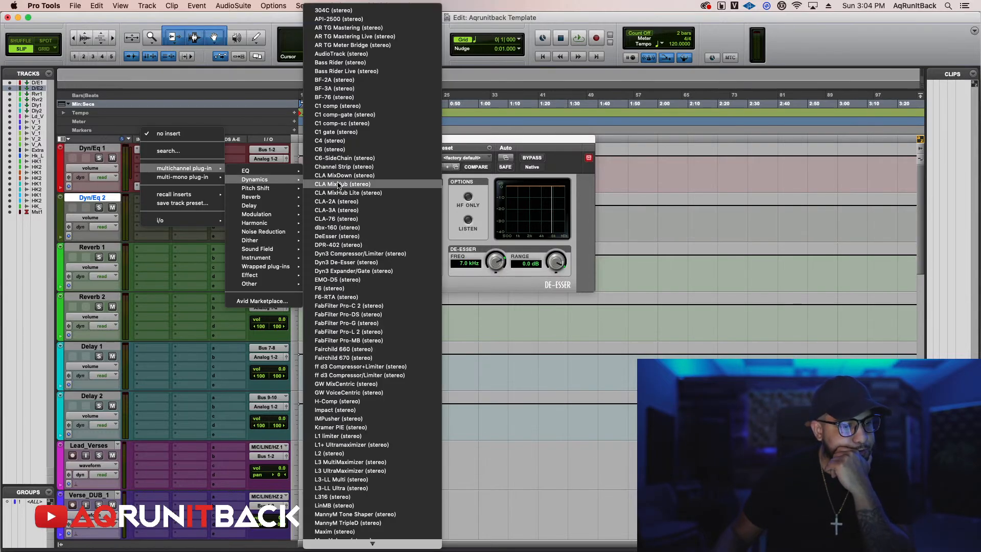
left_click(360, 271)
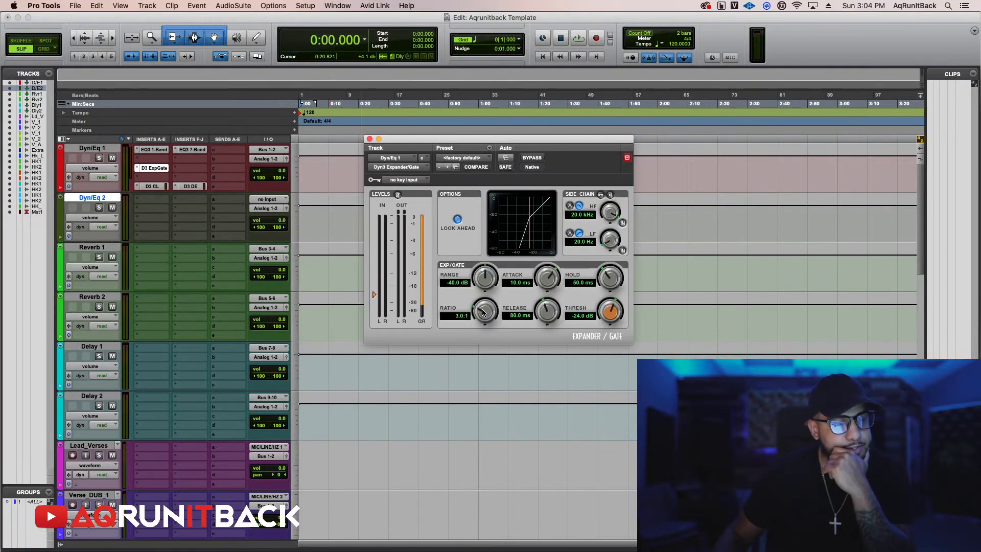
left_click_drag(483, 313, 473, 342)
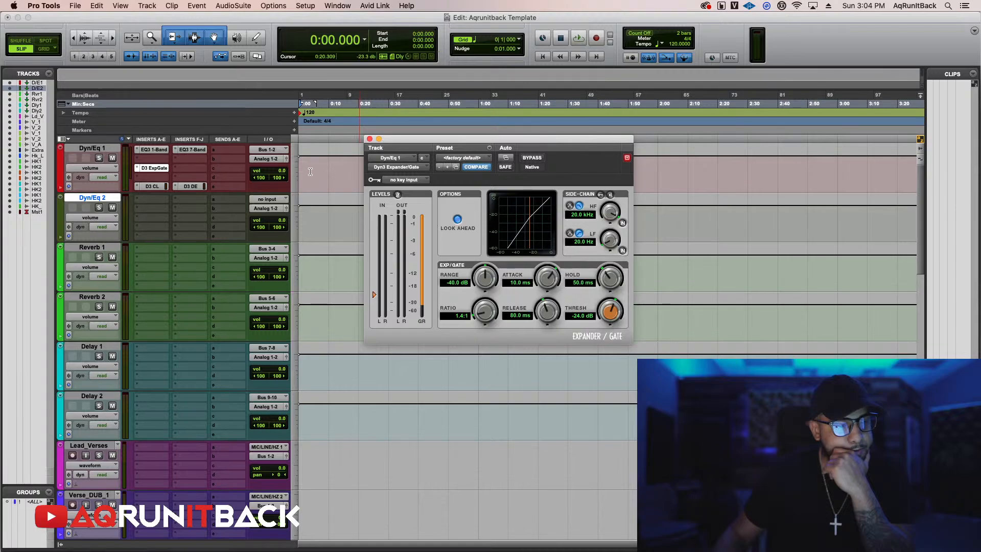
left_click(370, 139)
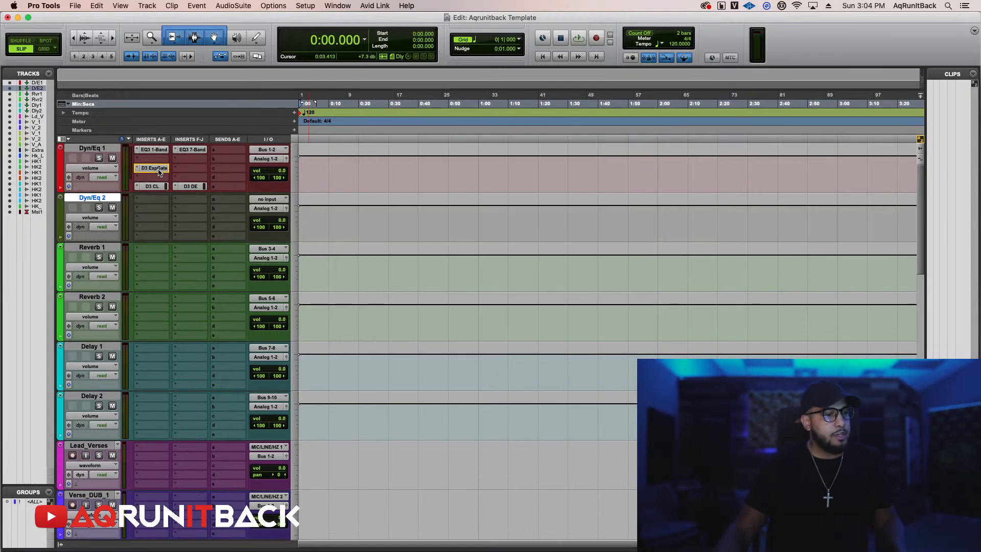
Copy all the plug-in inserts from Dyn/Eq 1 to the matching slots of Dyn/Eq 2.
left_click_drag(160, 173, 152, 235)
left_click_drag(193, 150, 196, 237)
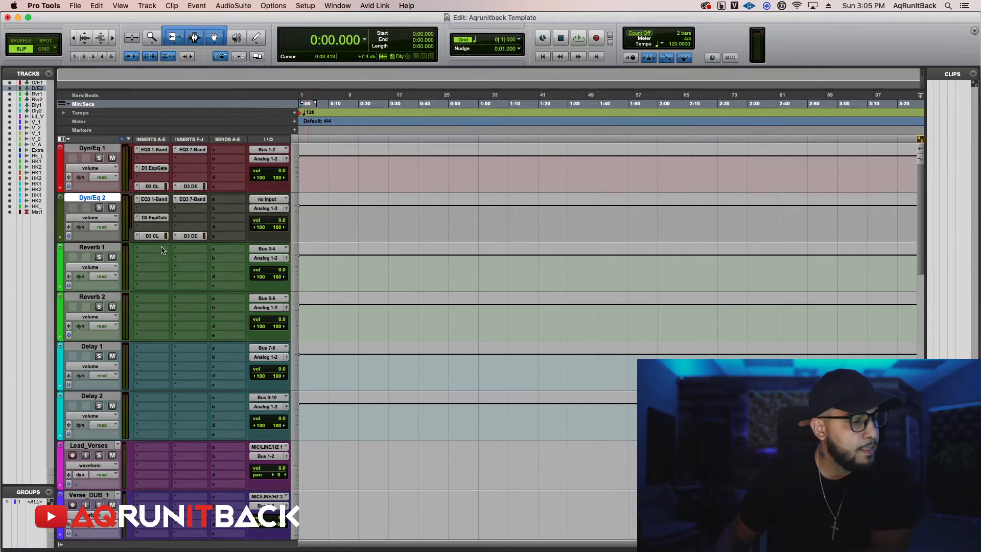
Insert the multichannel EQ3 1-Band in slot A of Reverb 1 as a high-pass filter at about 154 Hz.
left_click(143, 251)
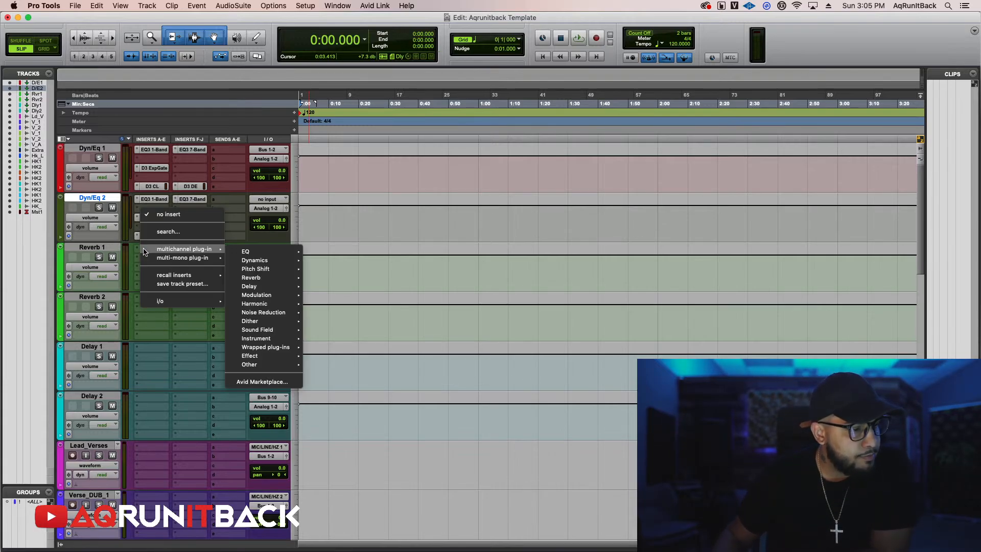
mouse_move(294, 254)
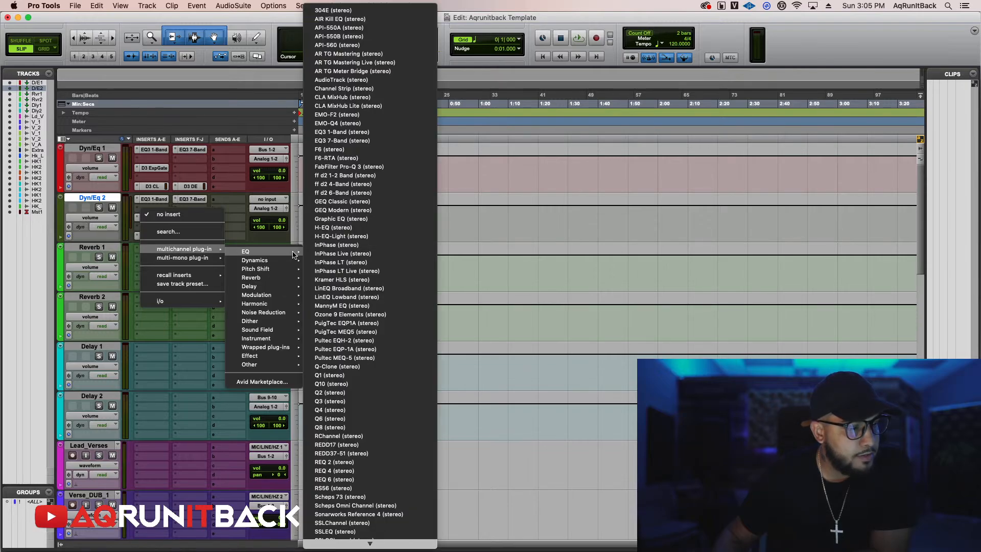
left_click(360, 132)
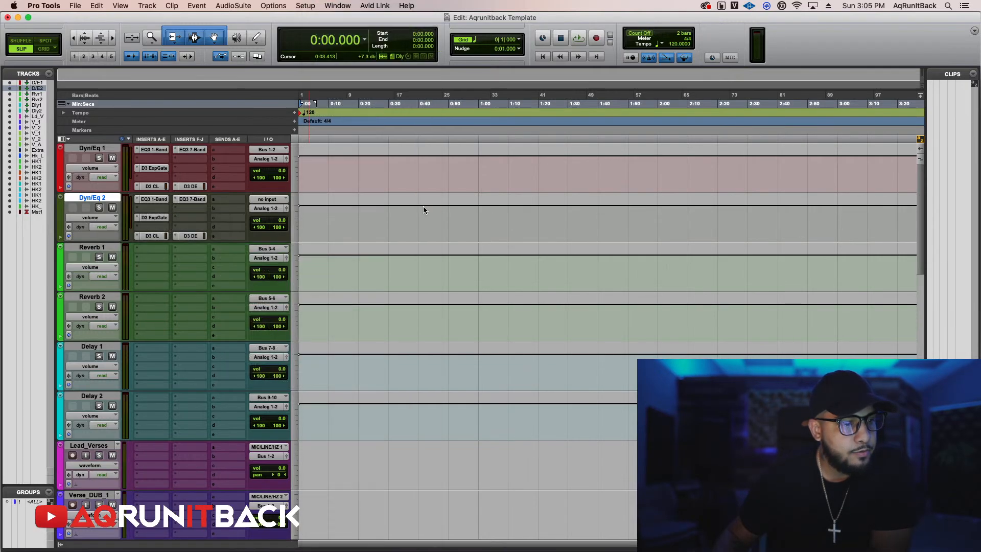
left_click(379, 239)
left_click_drag(557, 230, 533, 233)
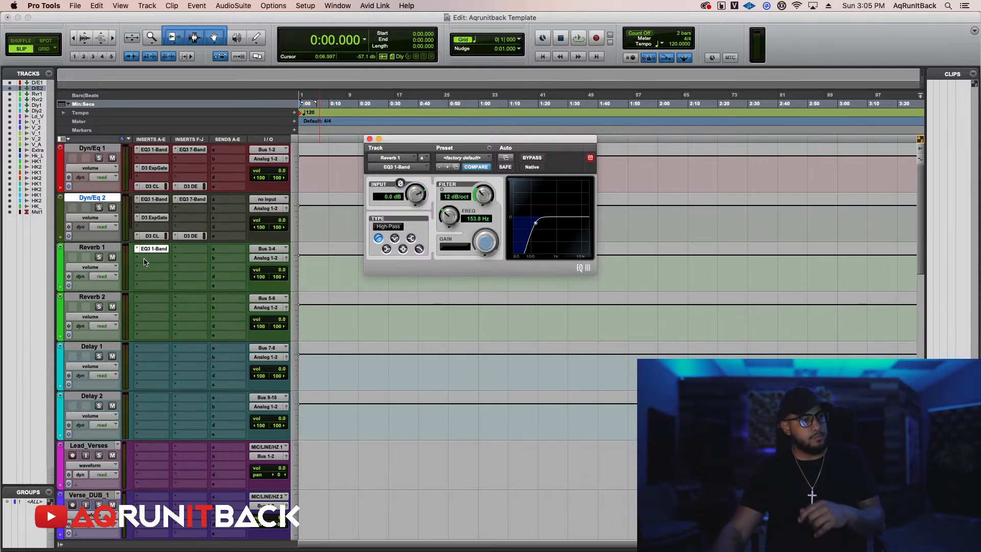
Insert the multichannel UAD Lexicon 224 reverb in slot E of Reverb 1 and close its window.
left_click(145, 284)
mouse_move(205, 285)
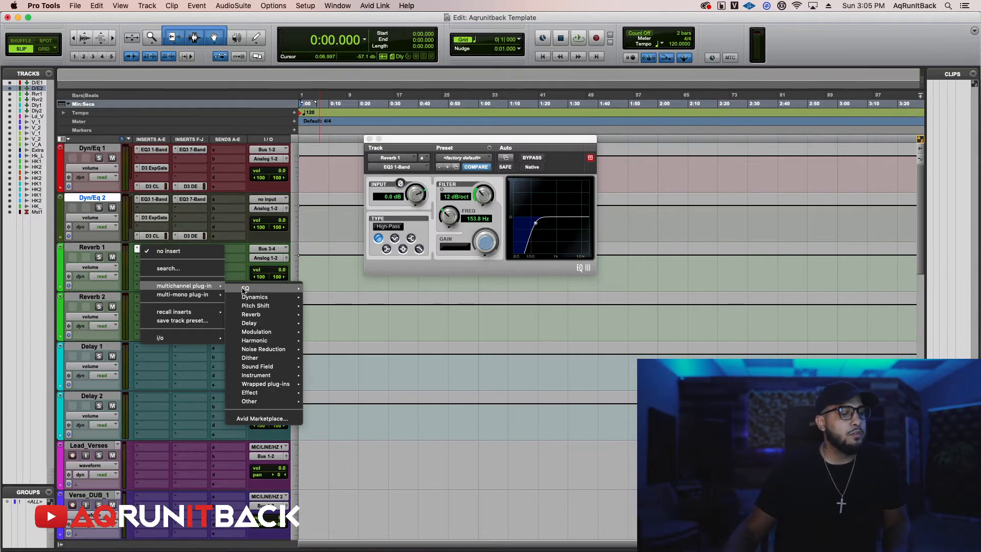
mouse_move(253, 315)
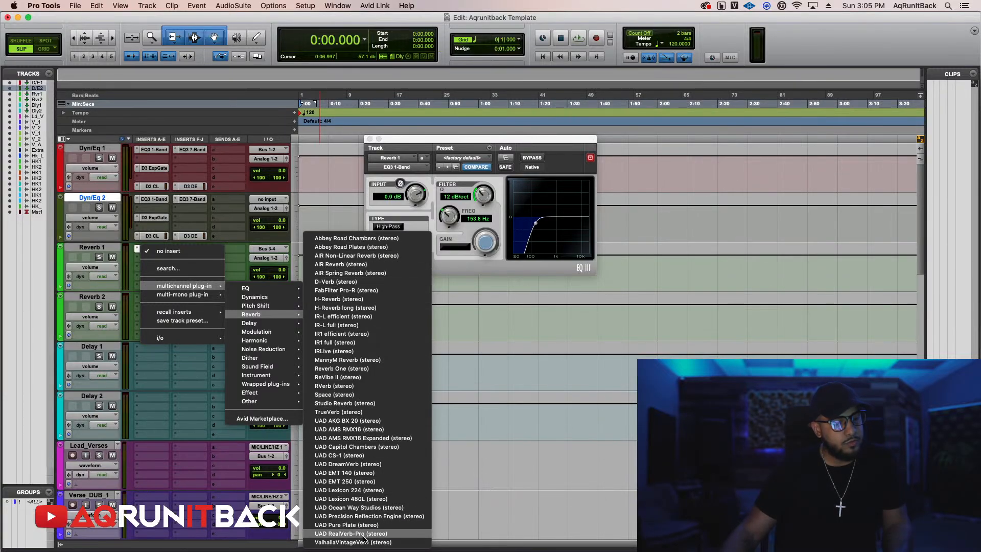
left_click(357, 500)
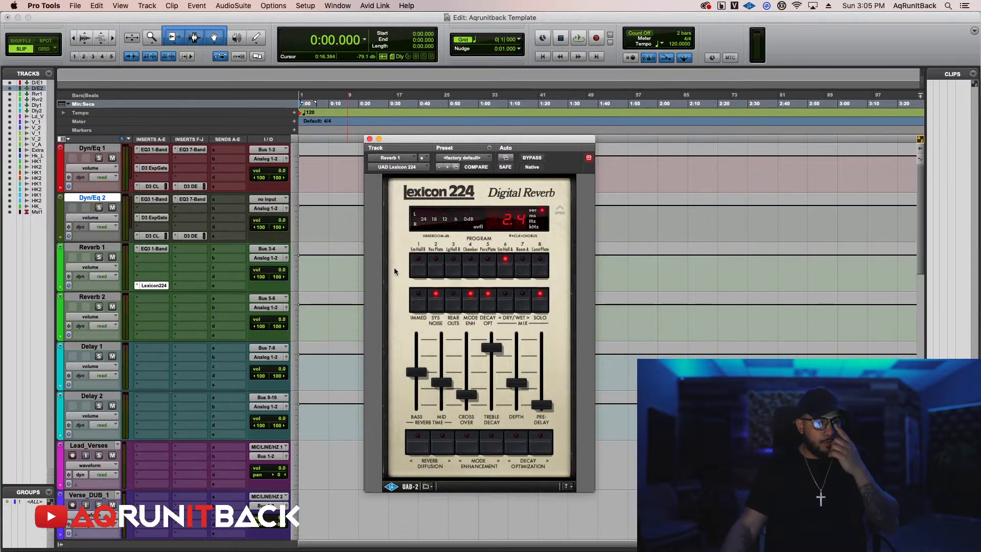
left_click(369, 139)
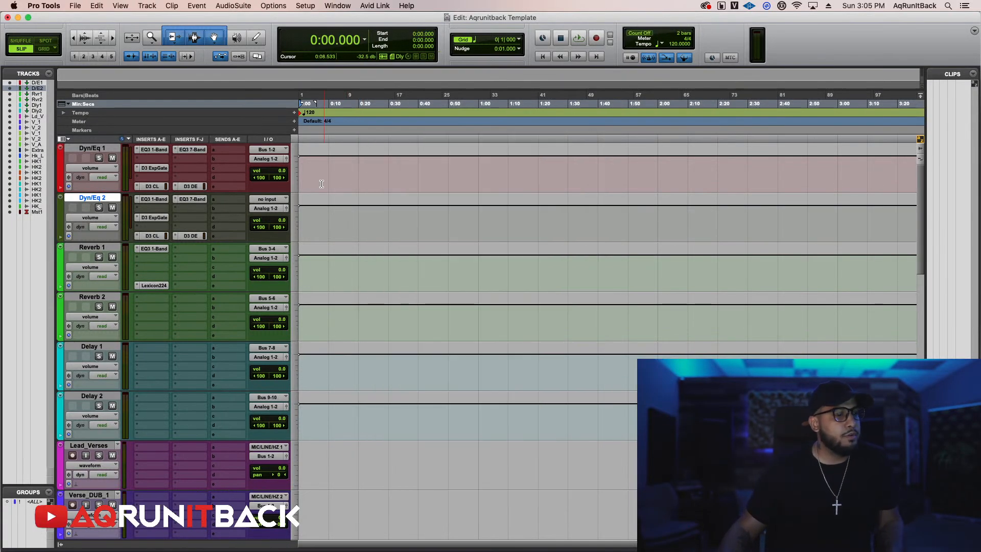
Insert a multichannel EQ3 1-Band in slot F of Reverb 1 as a 24 dB/oct low-pass filter at about 10.45 kHz.
left_click(190, 250)
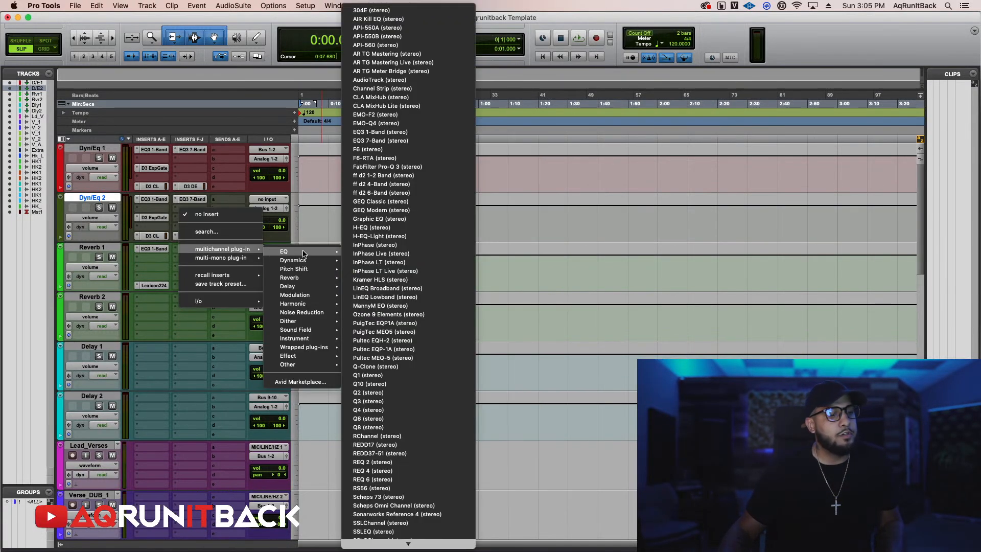
mouse_move(284, 252)
left_click(392, 143)
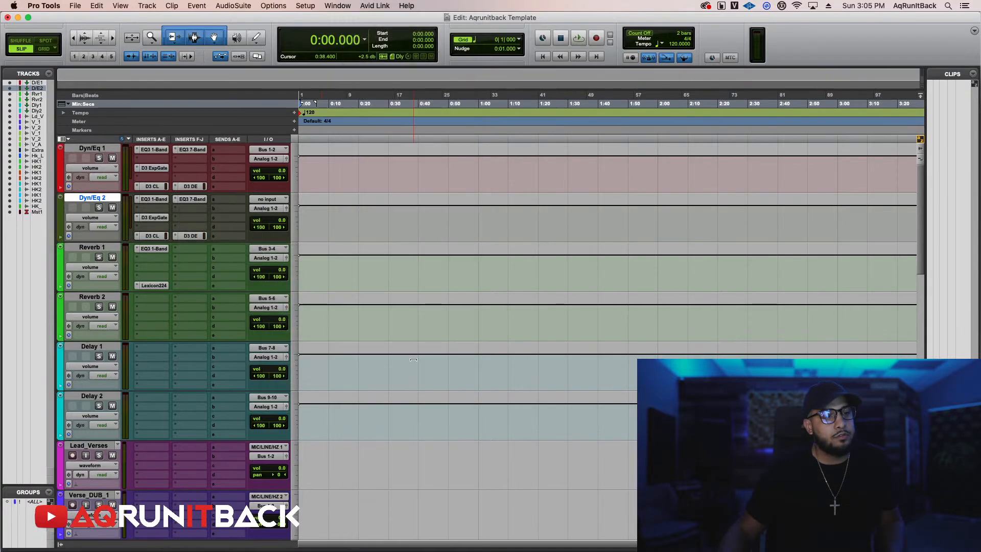
left_click(419, 249)
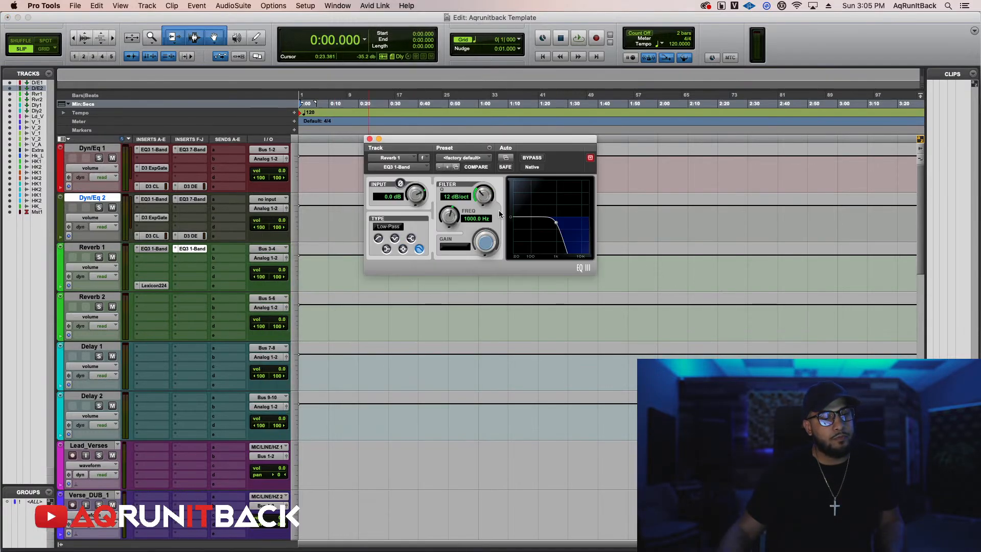
left_click_drag(556, 225, 571, 225)
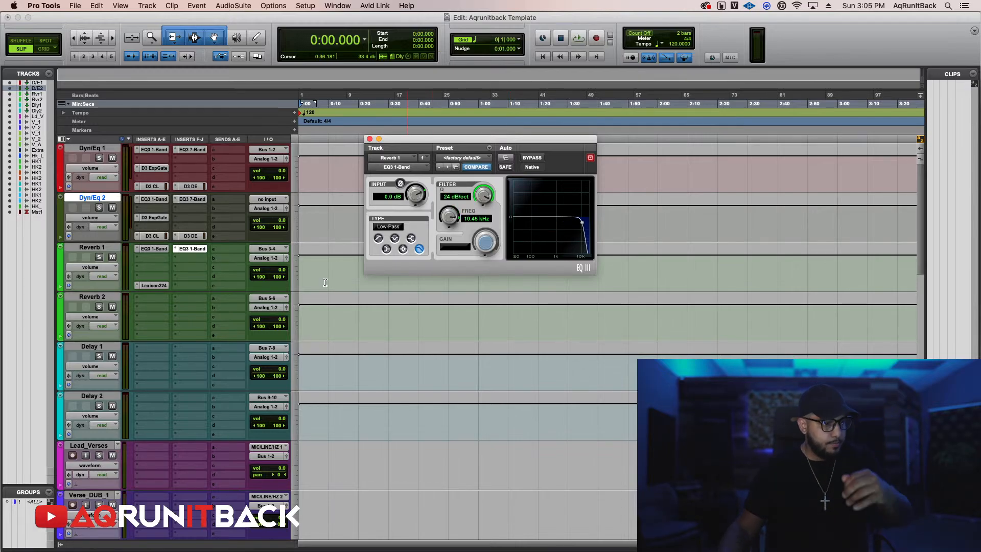
Insert the multichannel H-Comp compressor in slot C of Reverb 1.
left_click(150, 268)
mouse_move(219, 269)
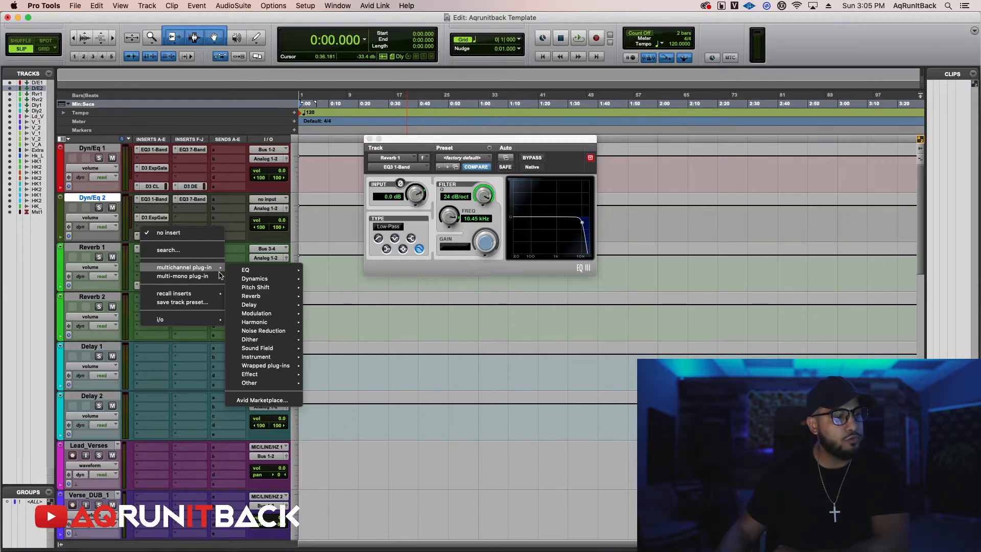
mouse_move(280, 280)
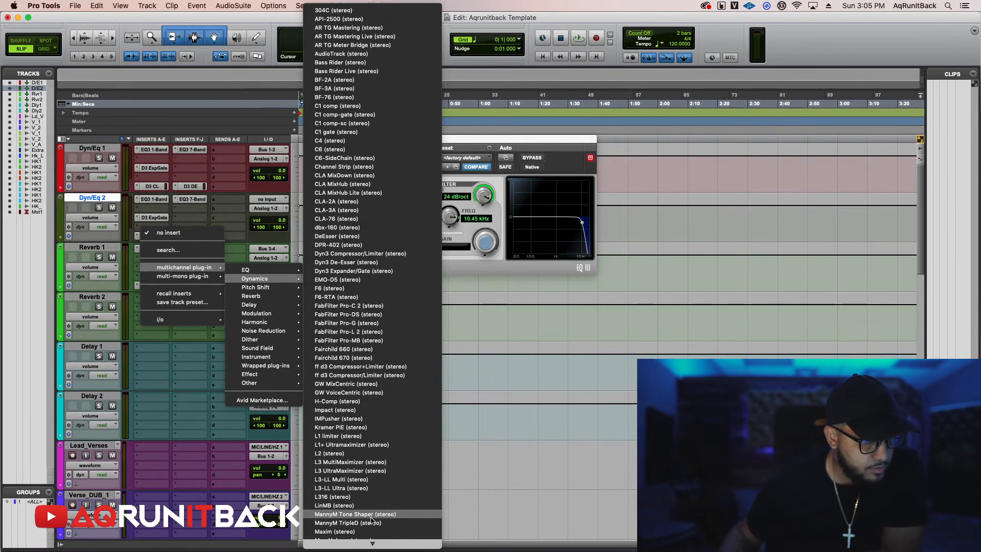
key("Escape")
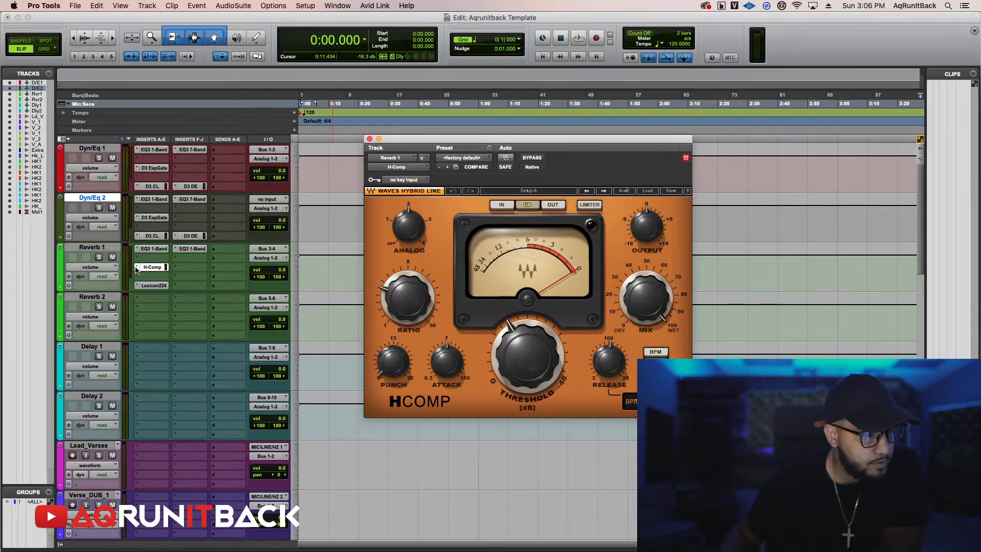
Replace the H-Comp in slot C of Reverb 1 with the multichannel RCompressor and close its window.
left_click(137, 269)
mouse_move(250, 279)
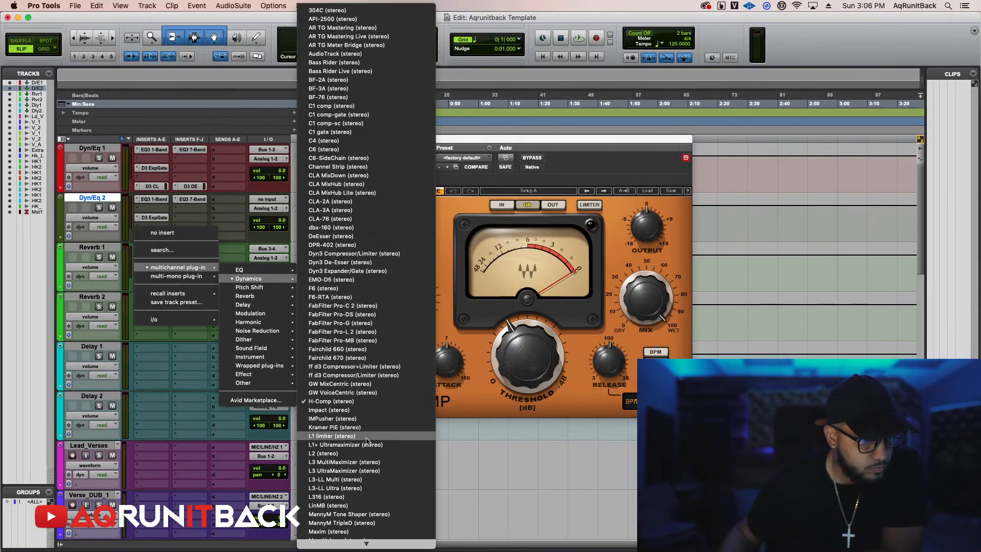
scroll(367, 514, "down", 3)
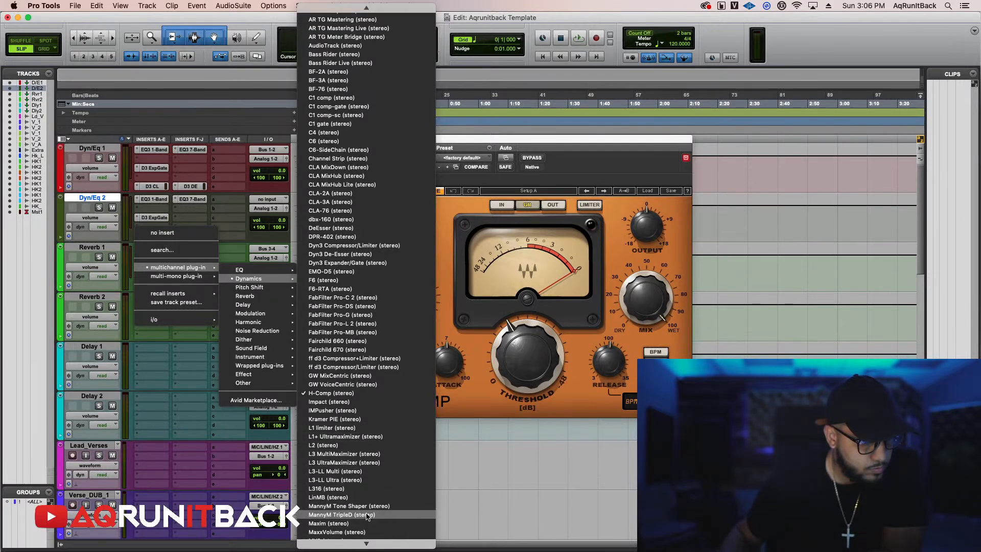
scroll(366, 516, "down", 2)
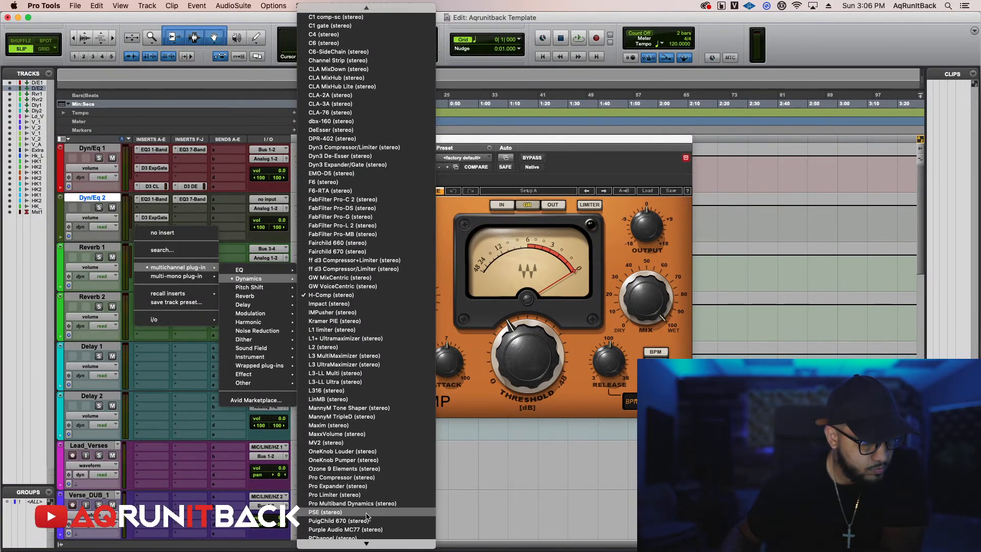
scroll(366, 516, "down", 1)
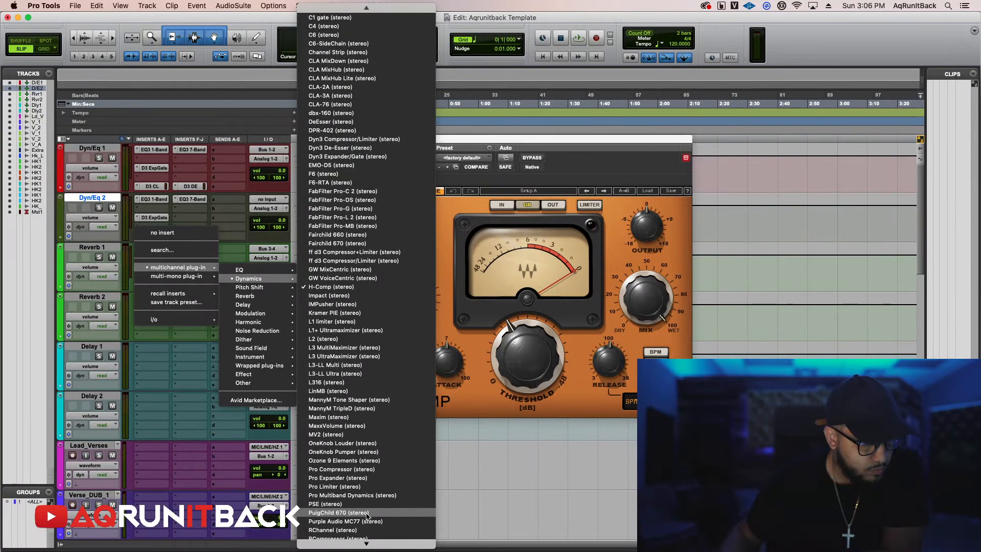
scroll(367, 514, "down", 4)
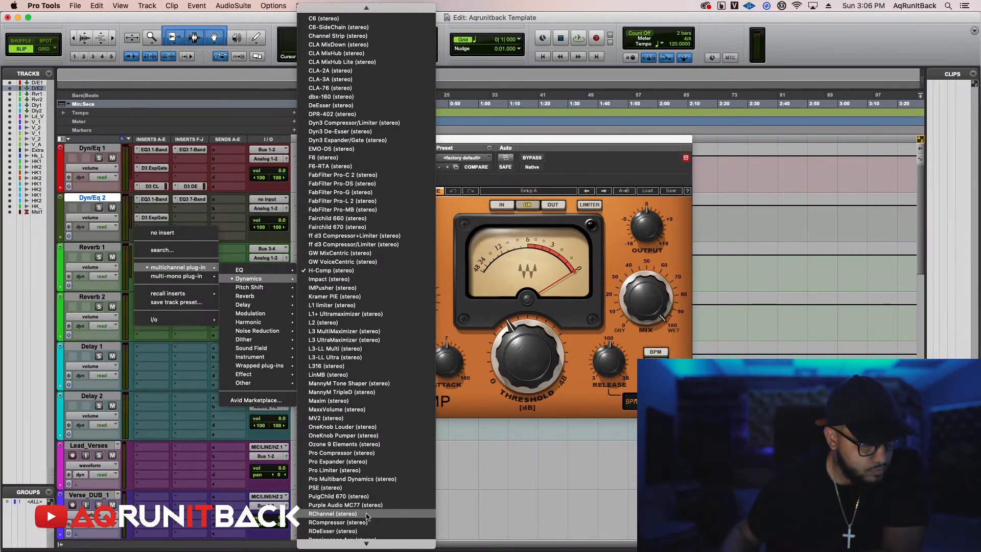
scroll(367, 516, "down", 1)
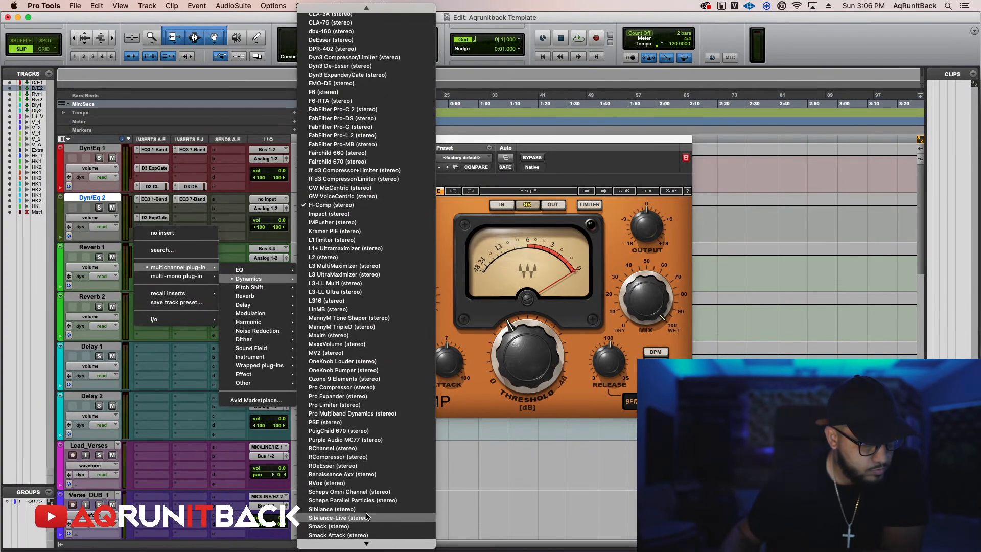
scroll(366, 517, "down", 1)
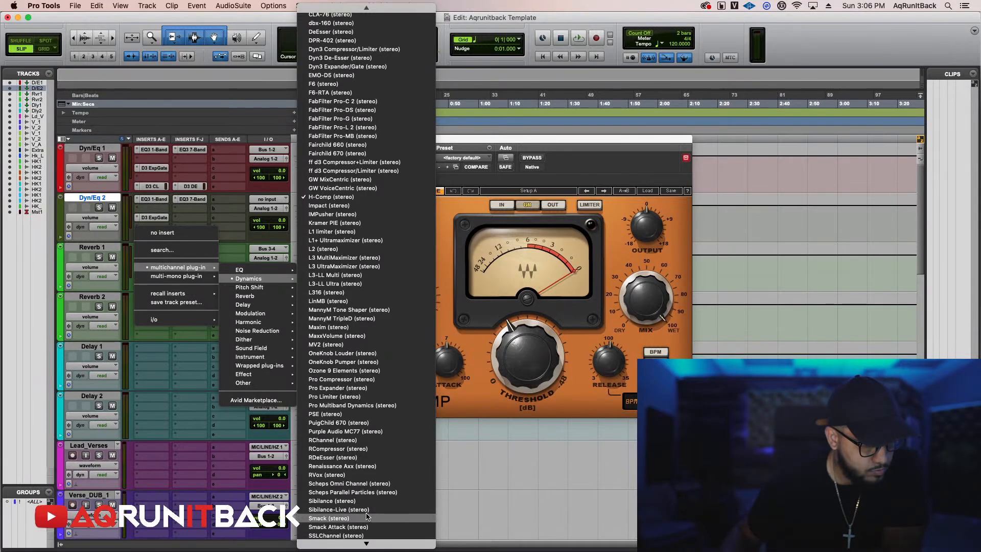
left_click(354, 449)
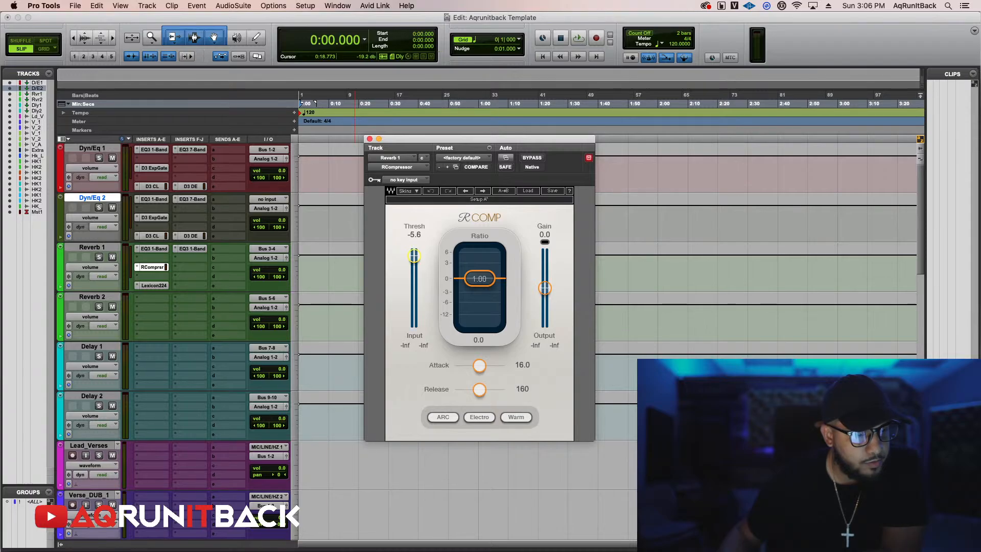
left_click(370, 139)
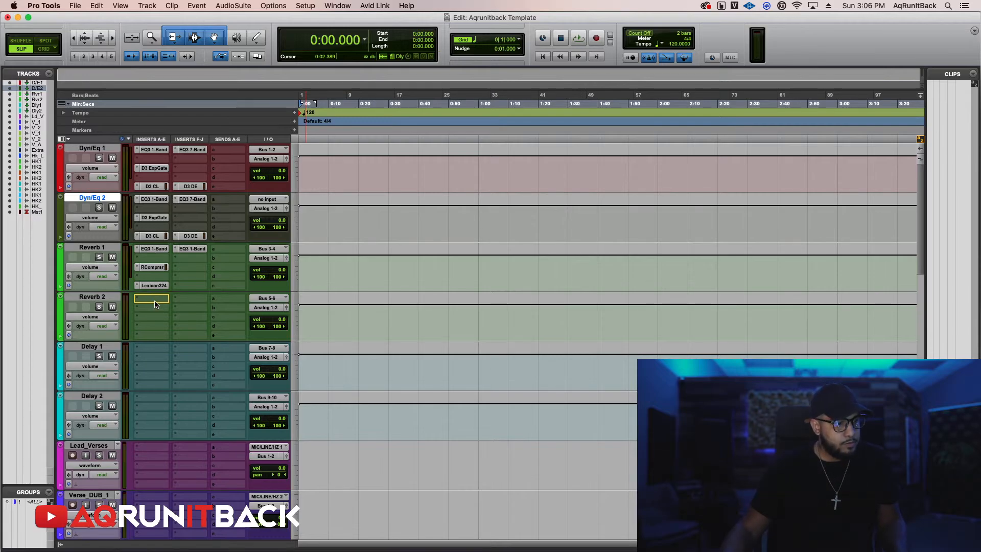
Copy the EQ3 1-Band, RCompressor, Lexicon 224 and second EQ3 1-Band inserts from Reverb 1 to the matching slots of Reverb 2.
left_click_drag(153, 267, 155, 336)
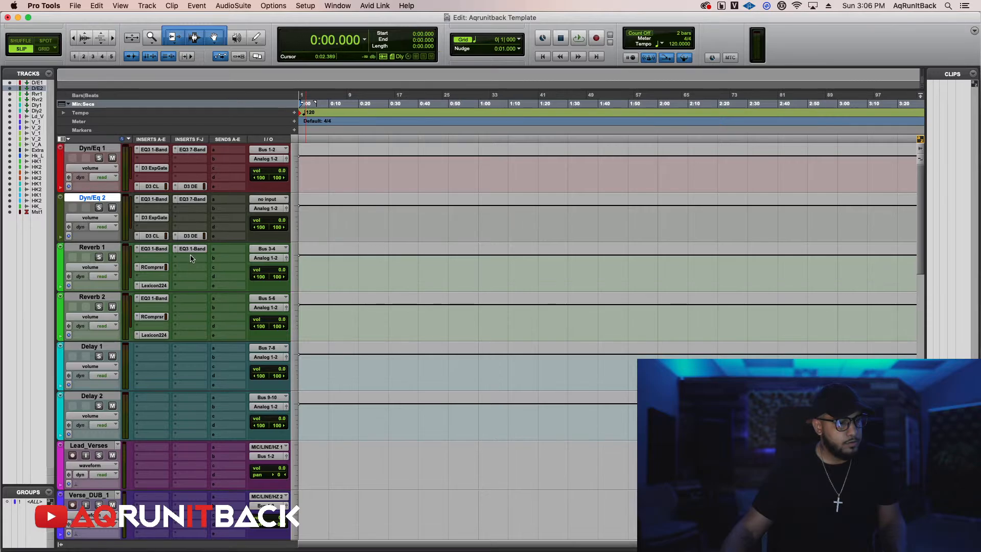
left_click_drag(196, 297, 196, 299)
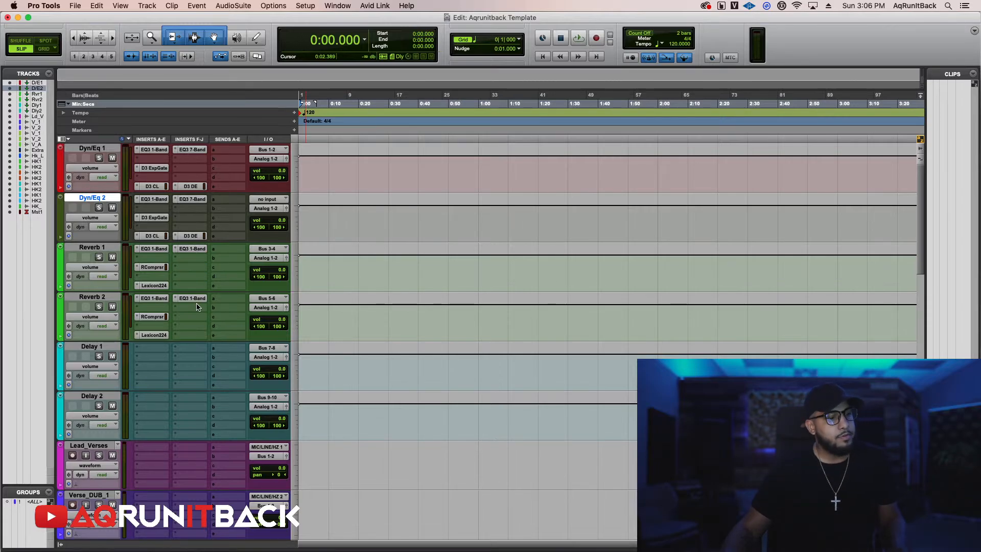
Insert the multichannel H-Delay in slot A of Delay 1 and set its delay time to 1/4.
left_click(140, 350)
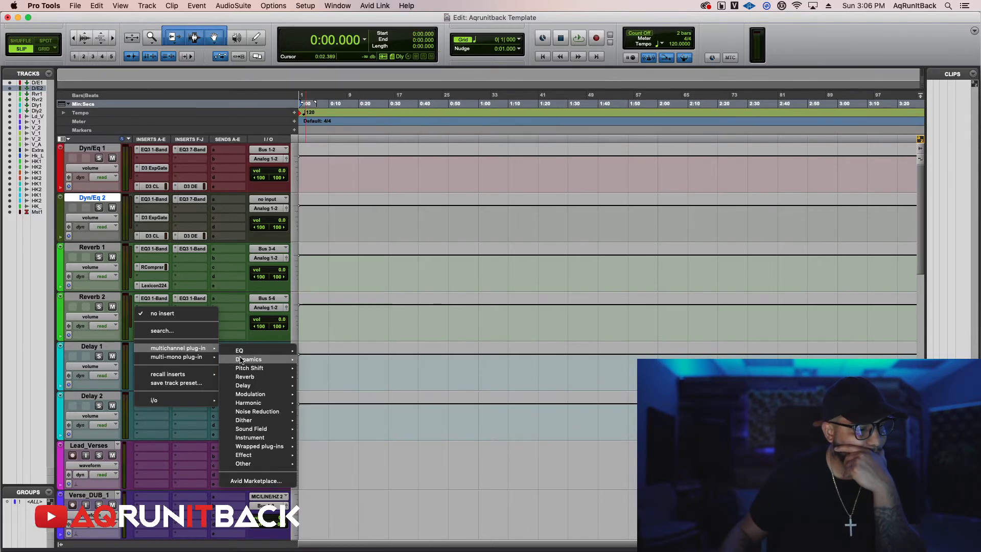
mouse_move(244, 386)
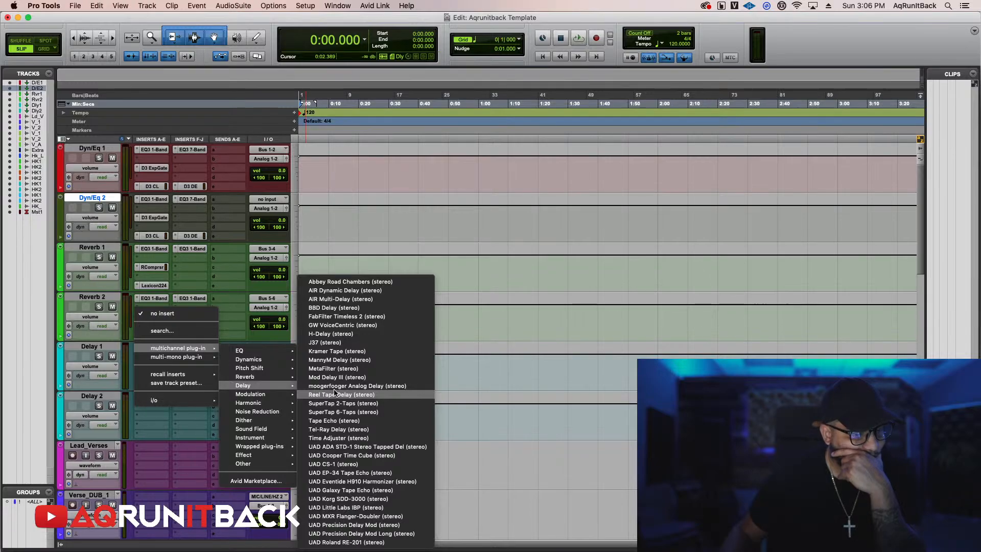
left_click(343, 335)
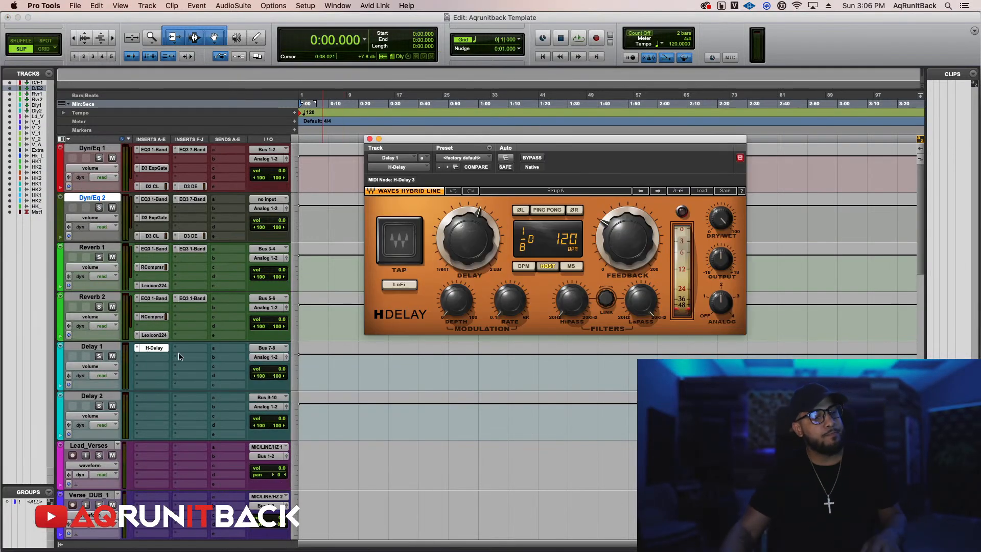
left_click_drag(453, 256, 457, 254)
Copy the H-Delay to slot A of Delay 2, set its delay time to 1/2 and close its window.
left_click_drag(153, 348, 154, 402)
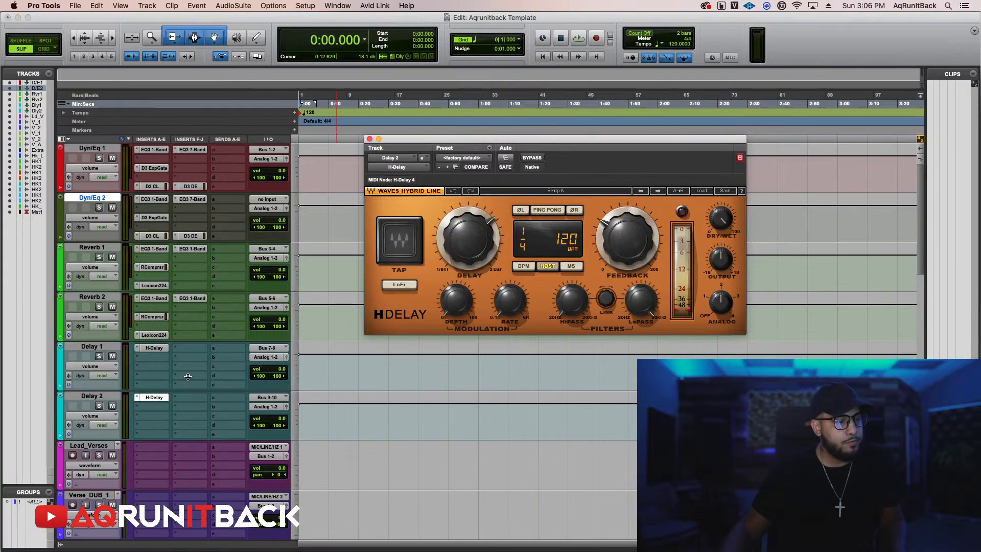
left_click_drag(466, 265, 453, 250)
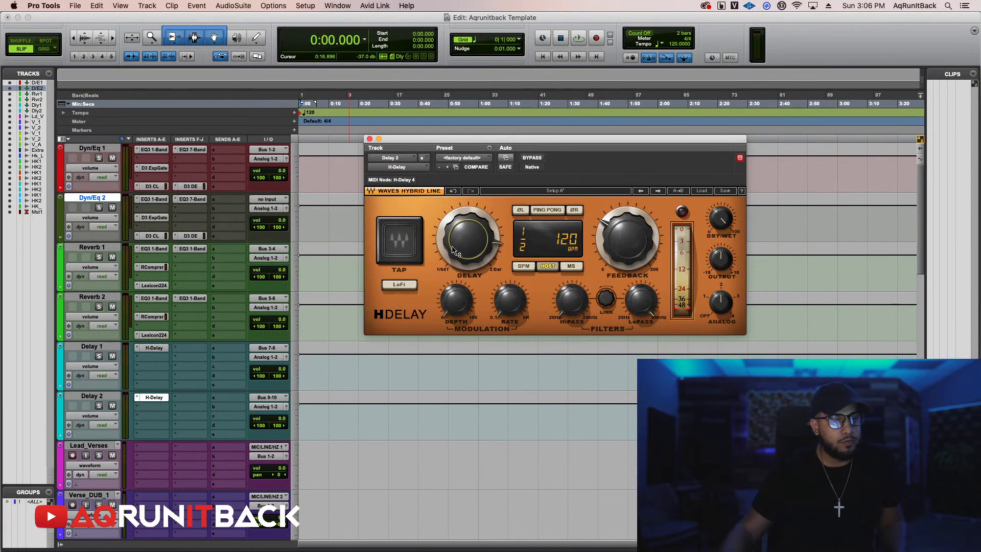
left_click(370, 139)
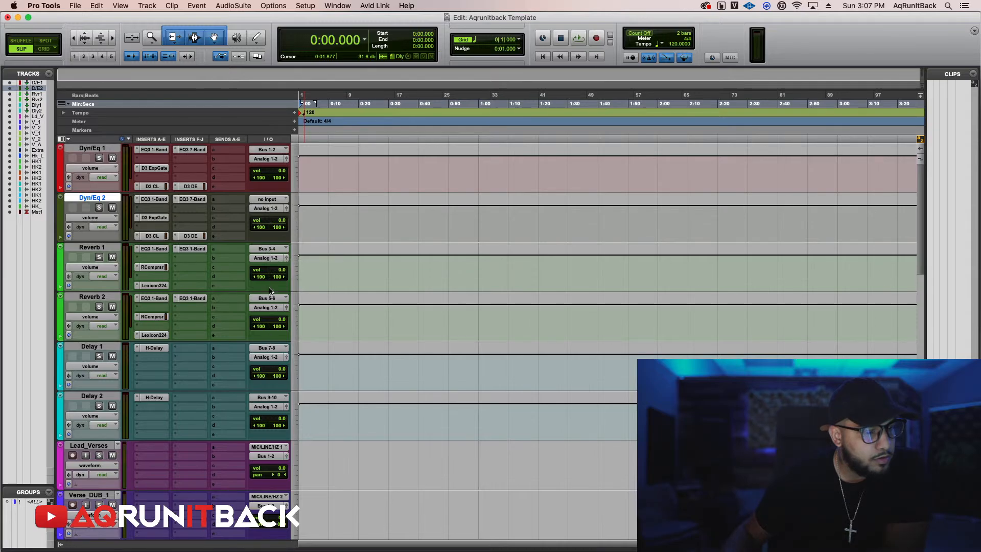
Set the input of the Dyn/Eq 2 track to Bus 11-12.
left_click(264, 202)
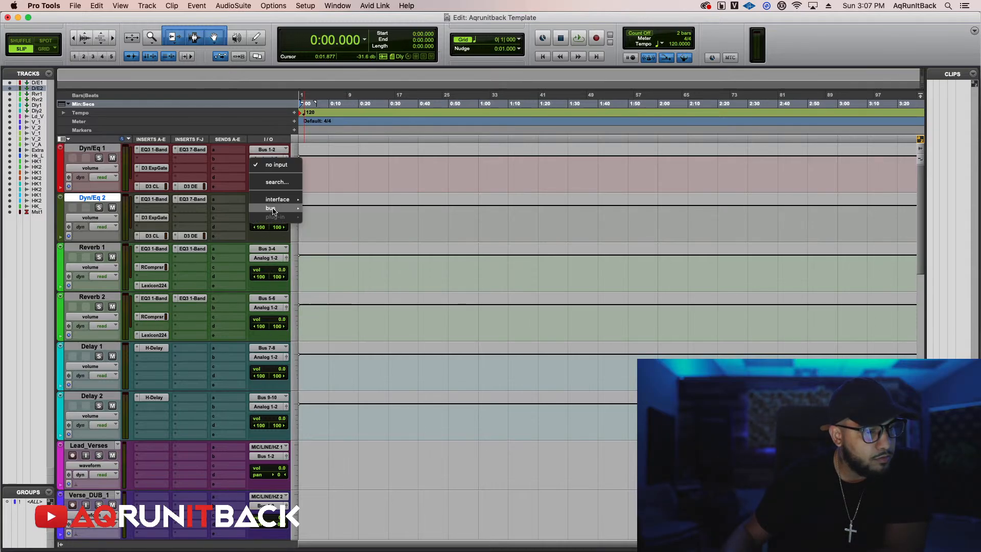
mouse_move(271, 208)
left_click(338, 254)
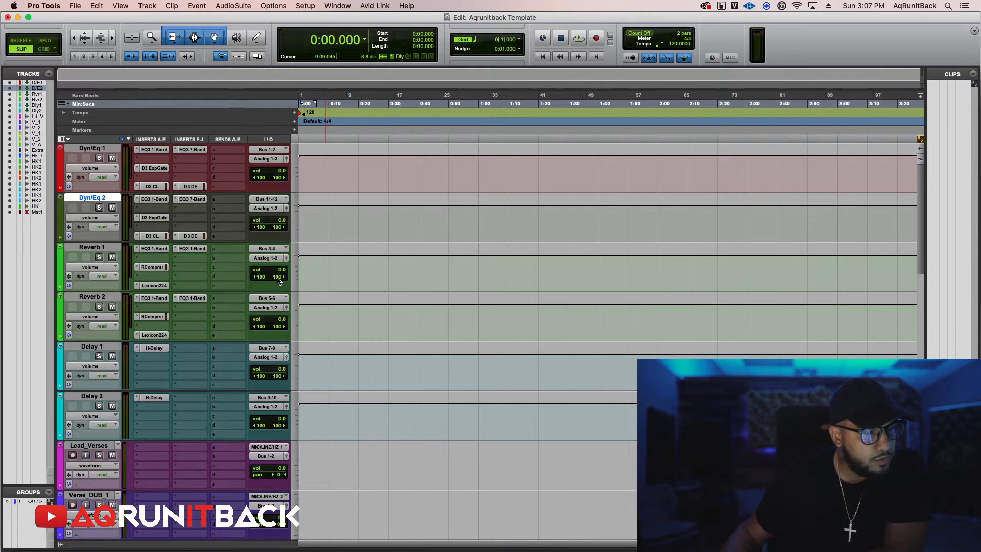
Review the input and output routing of the verse, extra and hook tracks.
scroll(243, 433, "down", 4)
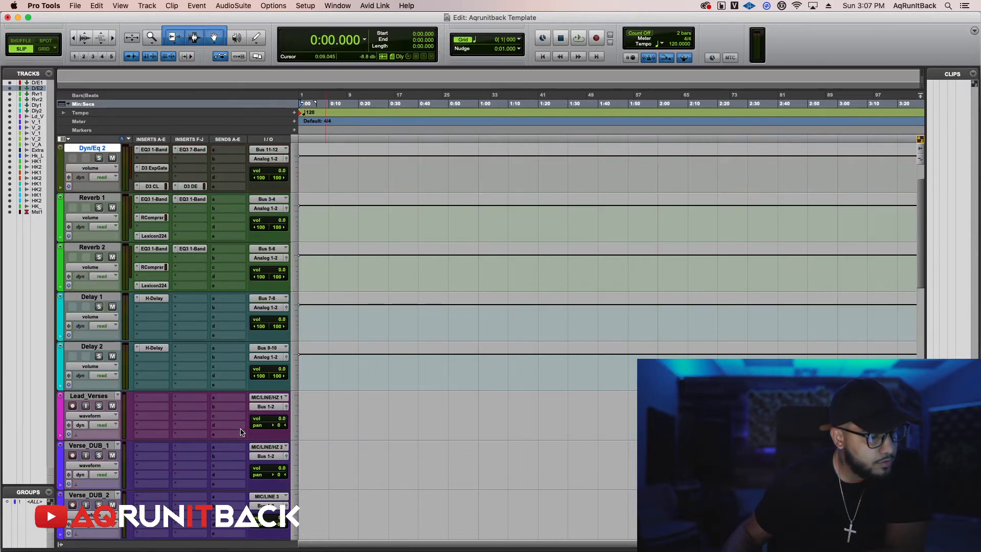
scroll(242, 432, "up", 3)
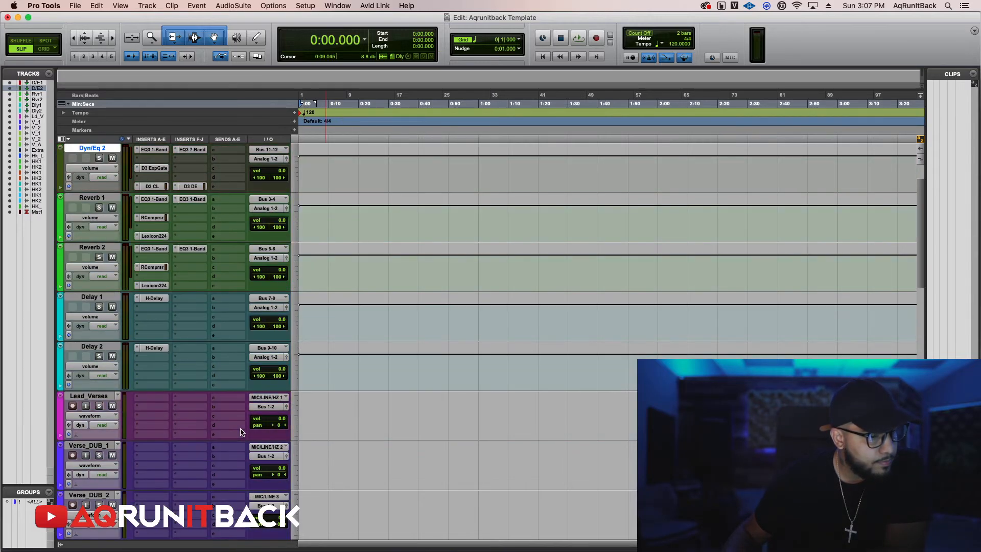
scroll(242, 433, "down", 4)
scroll(242, 433, "down", 8)
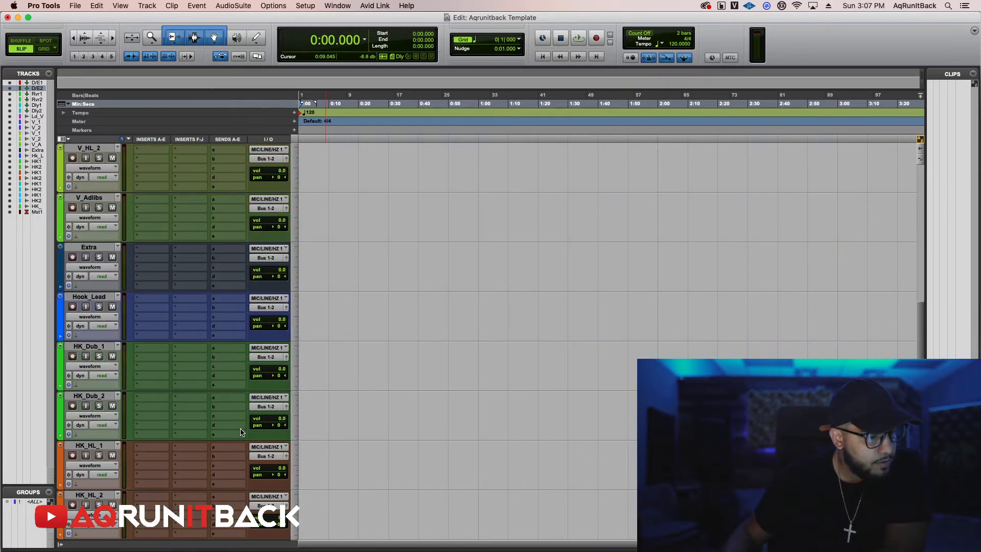
scroll(242, 433, "up", 13)
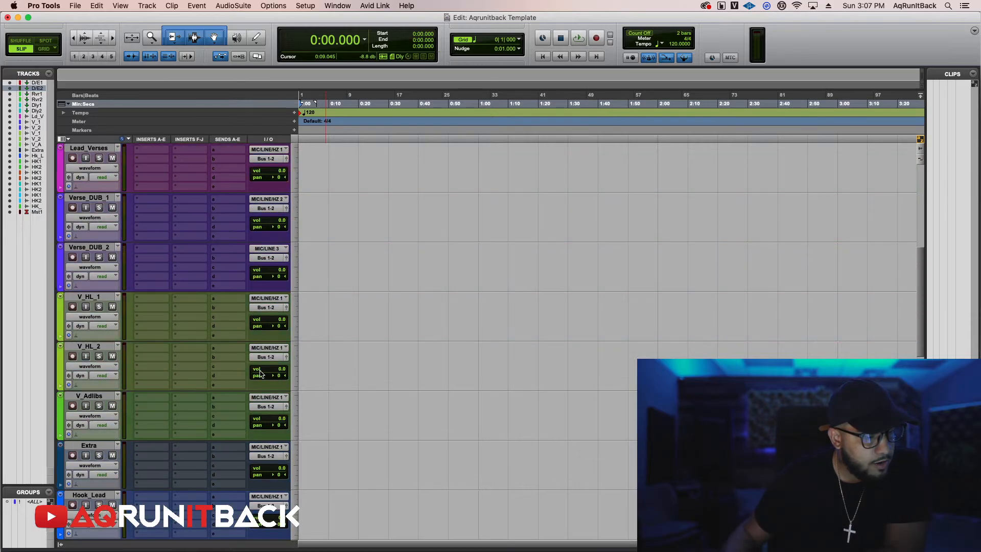
scroll(122, 278, "down", 10)
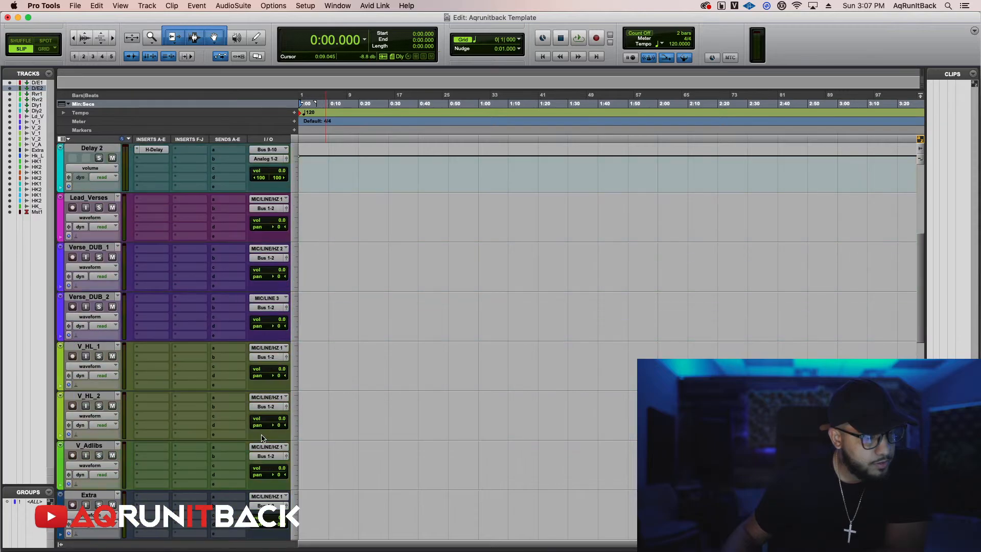
scroll(162, 401, "down", 7)
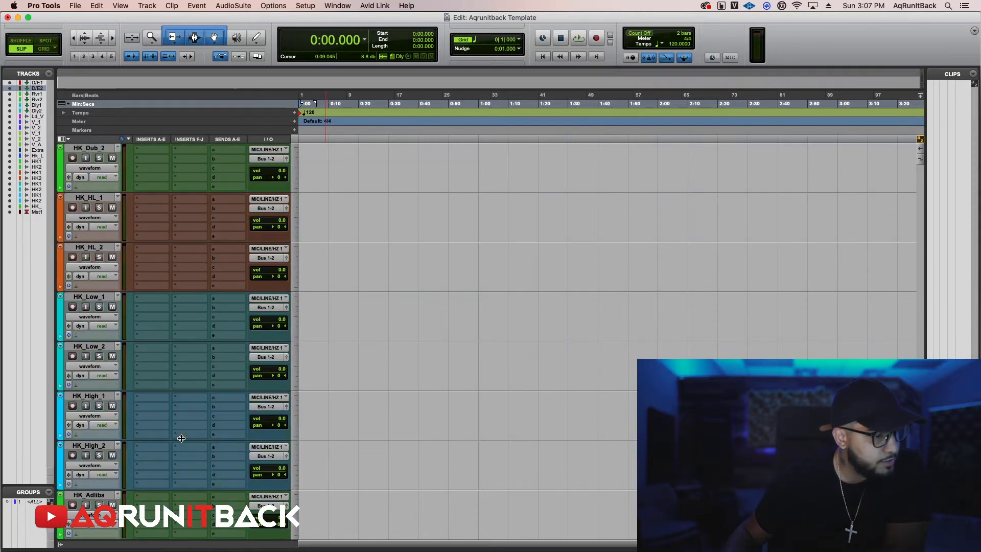
scroll(181, 439, "up", 12)
scroll(181, 439, "up", 5)
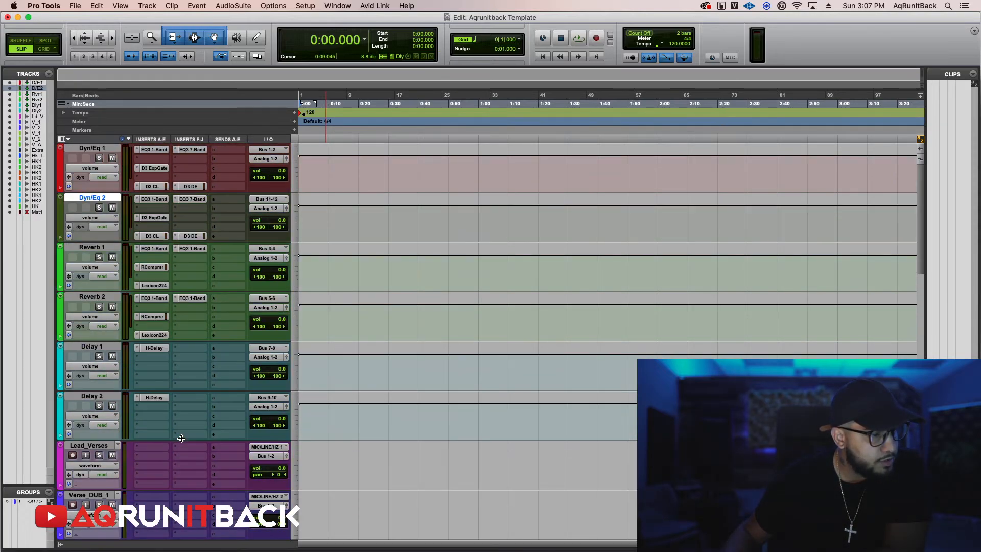
Compare the input buses of Dyn/Eq 1 and Dyn/Eq 2 with the output buses of the verse and hook tracks.
left_click(95, 149)
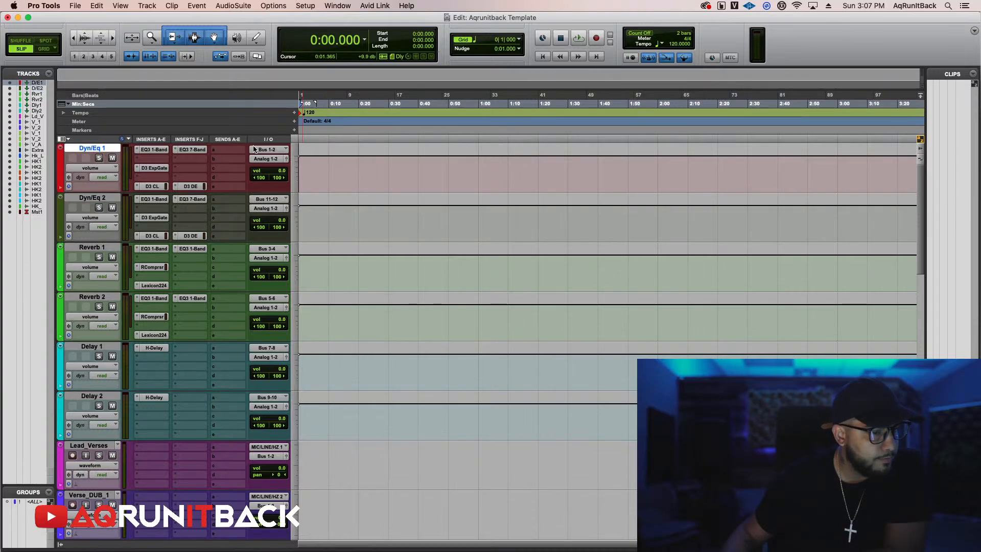
left_click(98, 199)
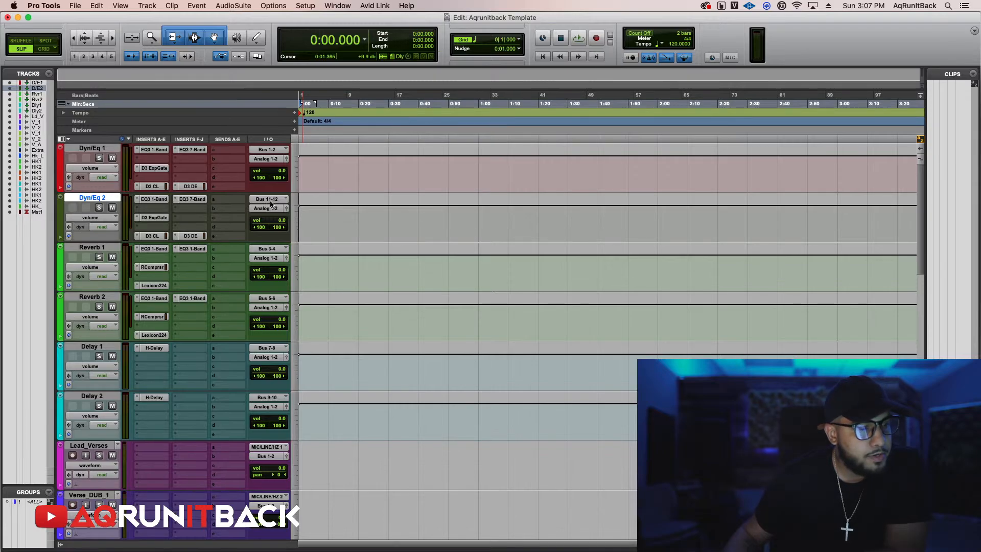
scroll(265, 415, "down", 7)
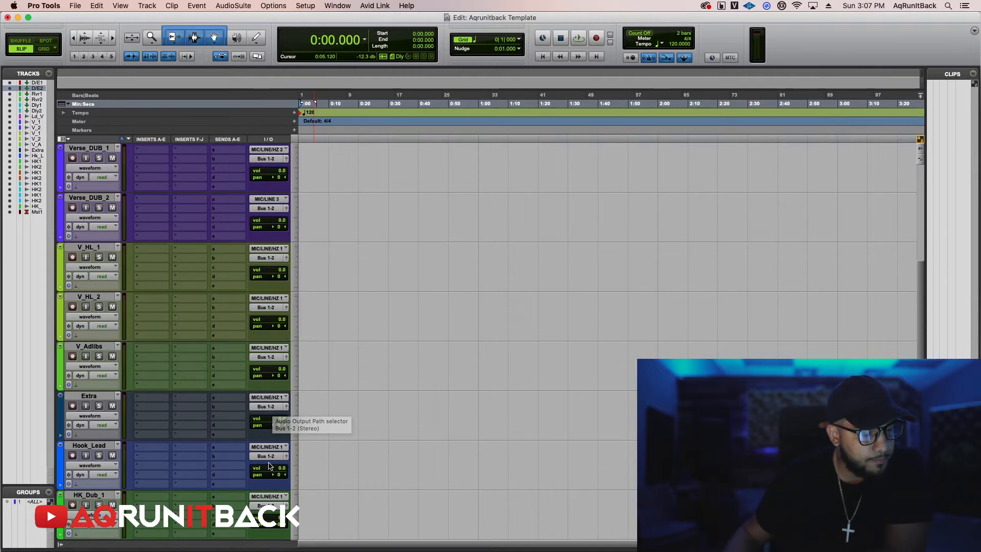
scroll(233, 486, "down", 9)
scroll(233, 485, "up", 16)
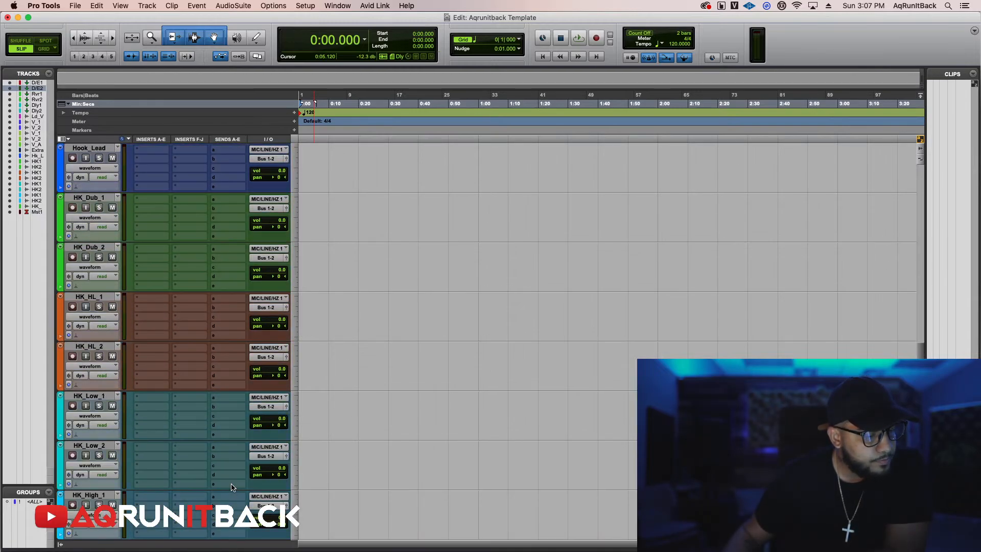
scroll(233, 488, "down", 4)
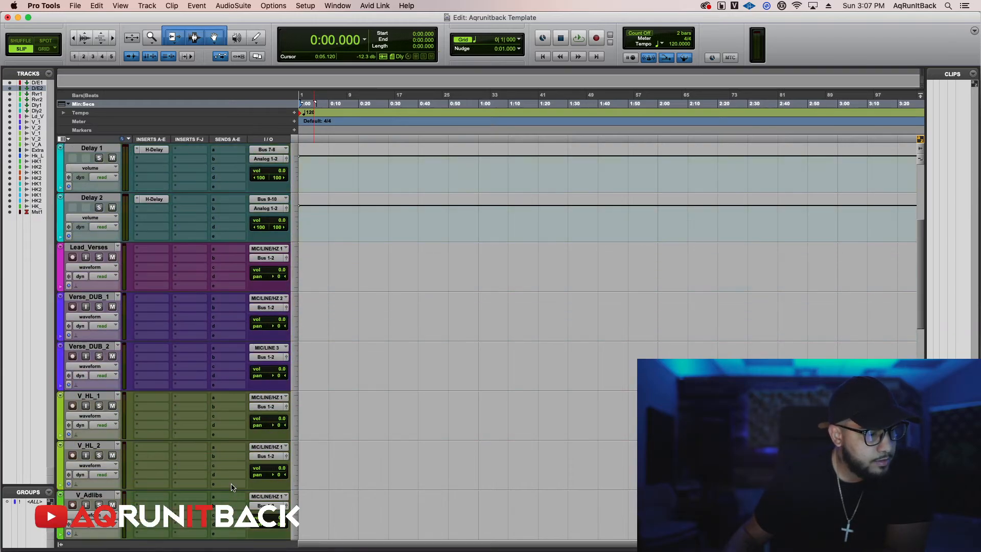
scroll(252, 383, "down", 5)
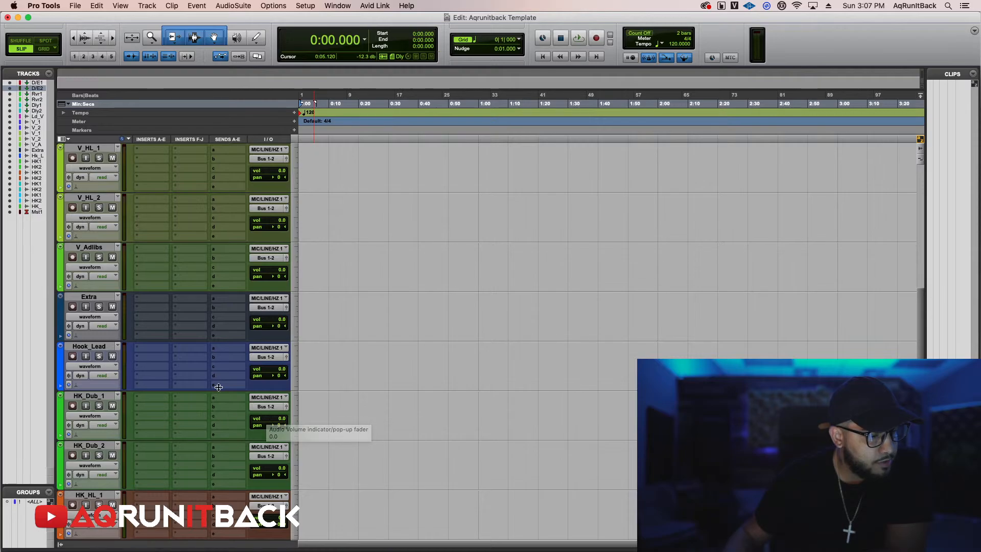
scroll(216, 388, "up", 9)
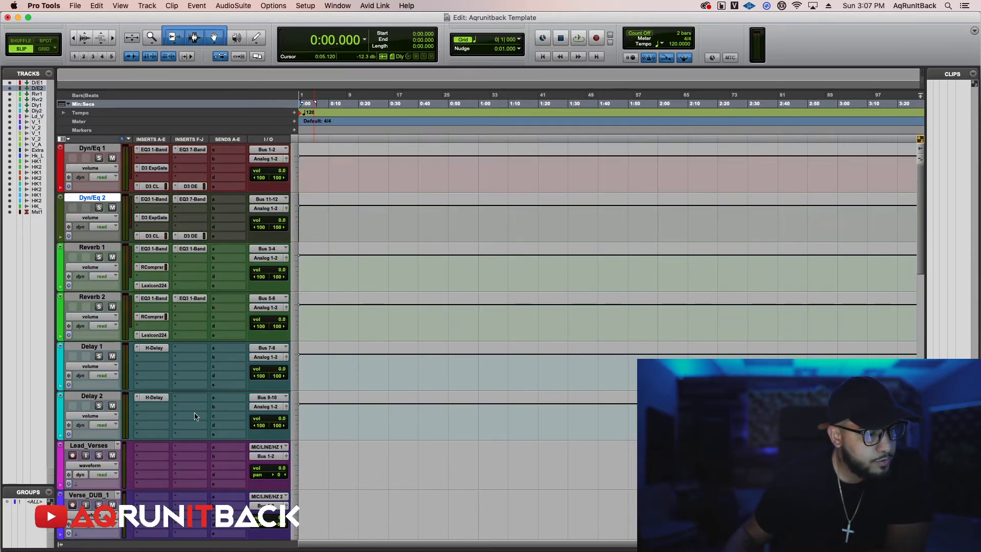
Add a send to Bus 3-4 in send slot E of the Extra track.
scroll(194, 416, "down", 7)
left_click(221, 436)
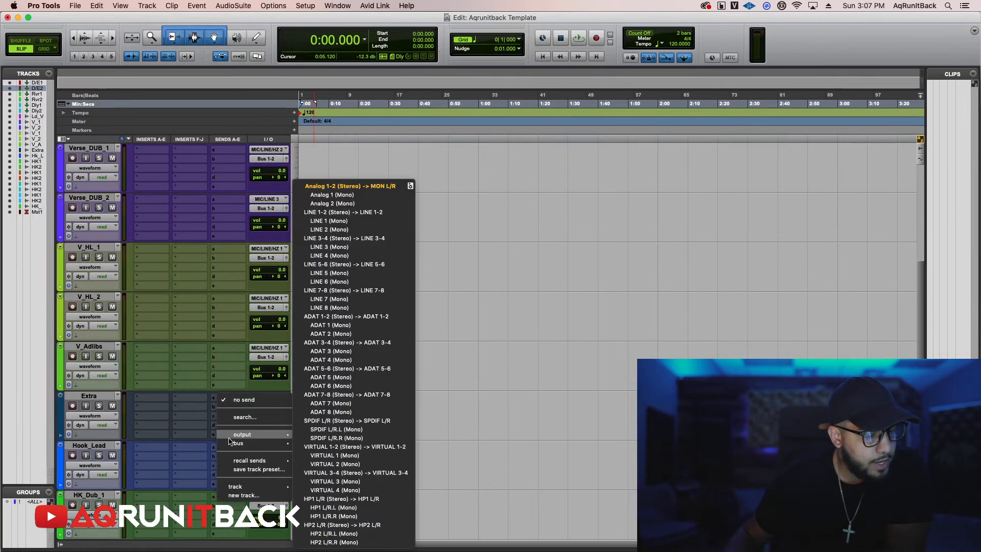
mouse_move(256, 443)
left_click(315, 265)
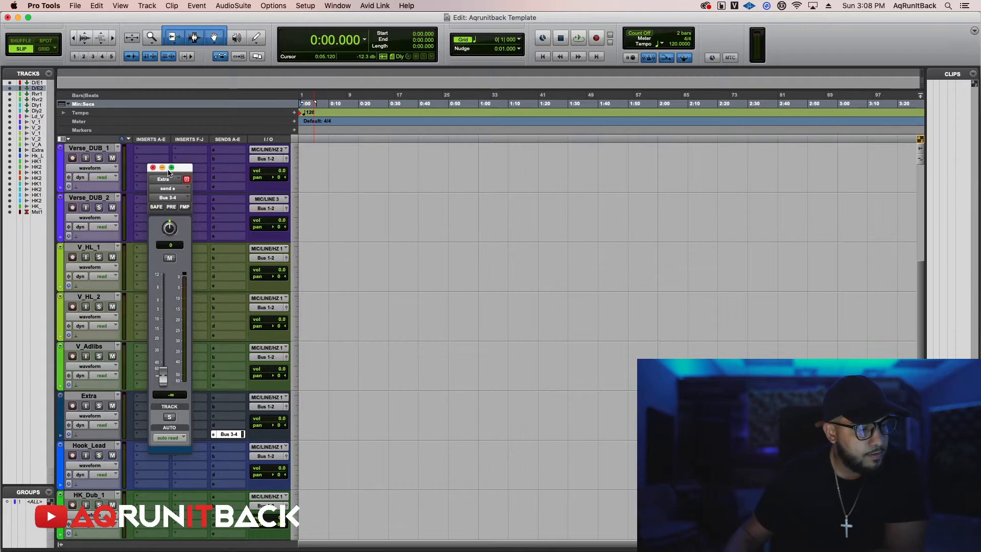
Set the dry/wet mix of the Lexicon 224 reverb on the Reverb 1 track to 100 percent wet.
scroll(269, 277, "up", 6)
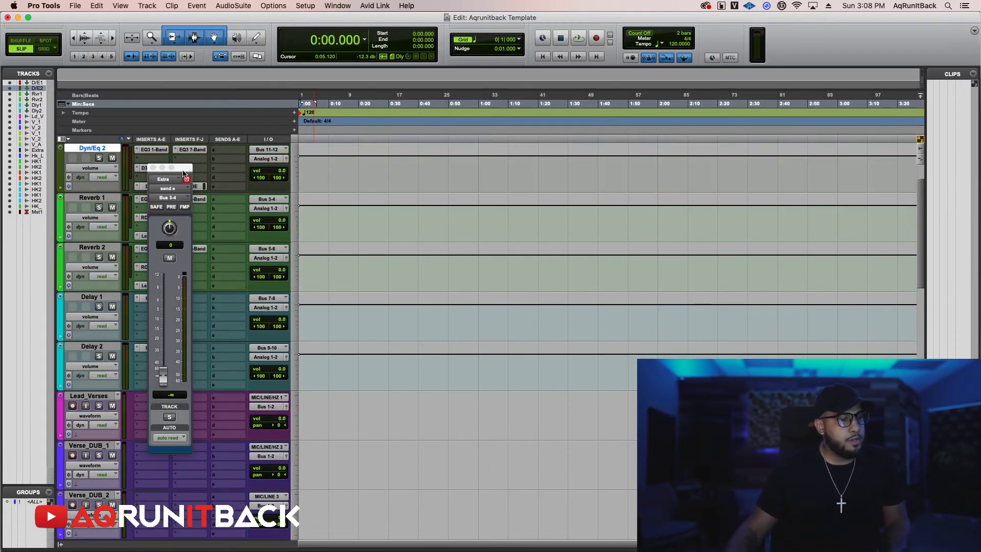
left_click_drag(169, 167, 409, 230)
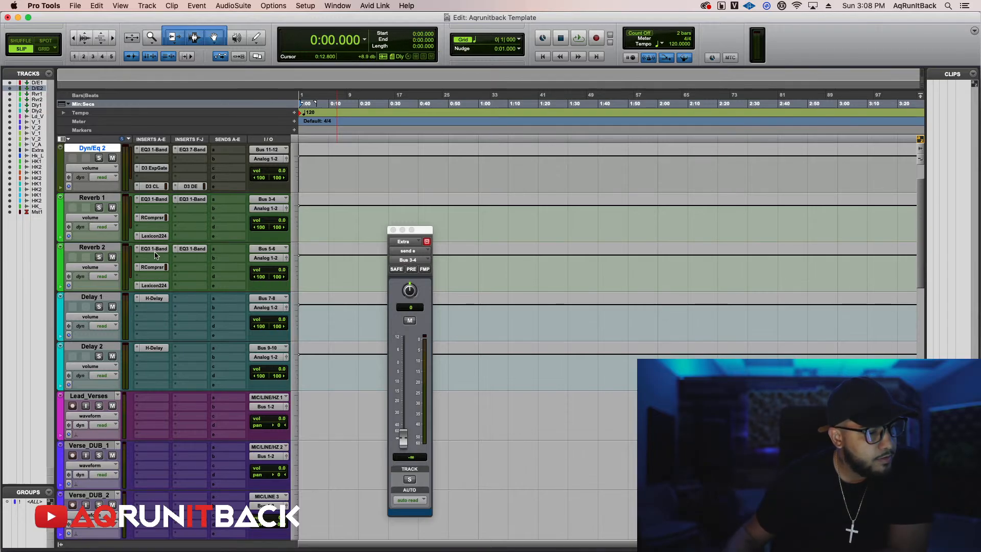
left_click(154, 237)
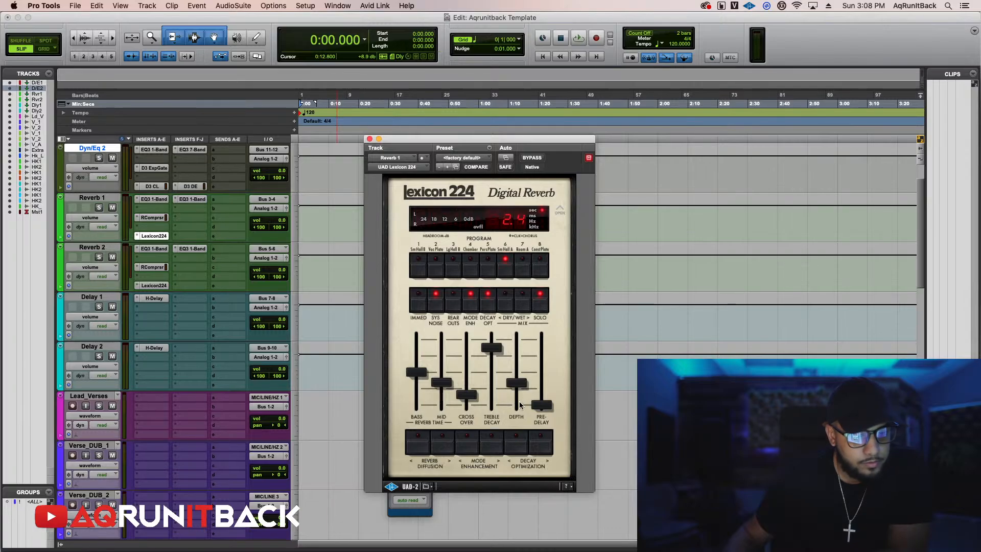
left_click(518, 309)
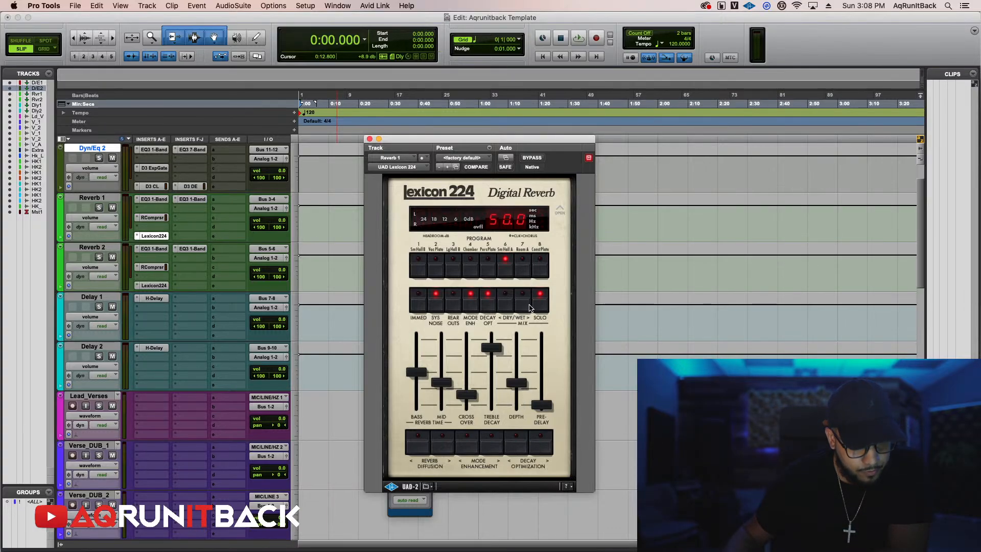
left_click(524, 306)
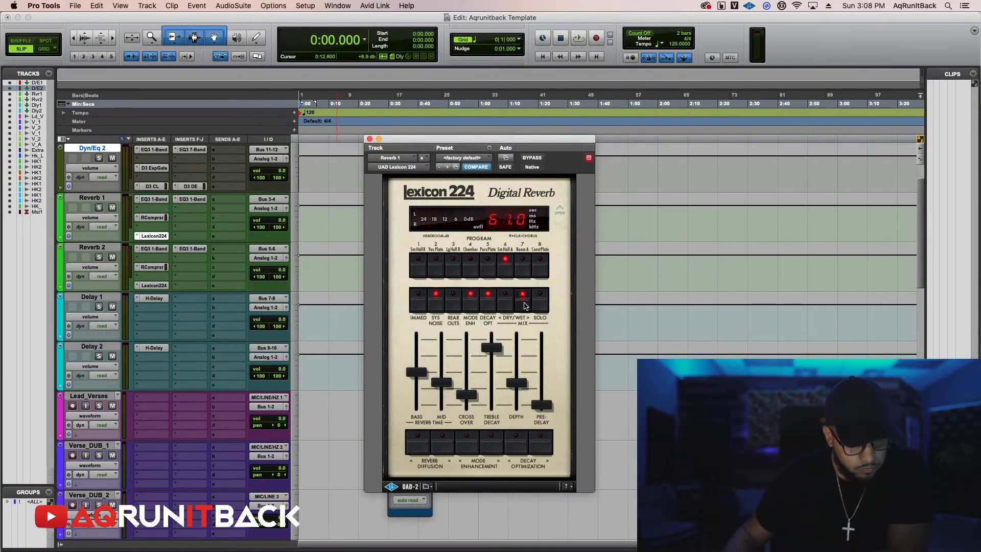
left_click(524, 306)
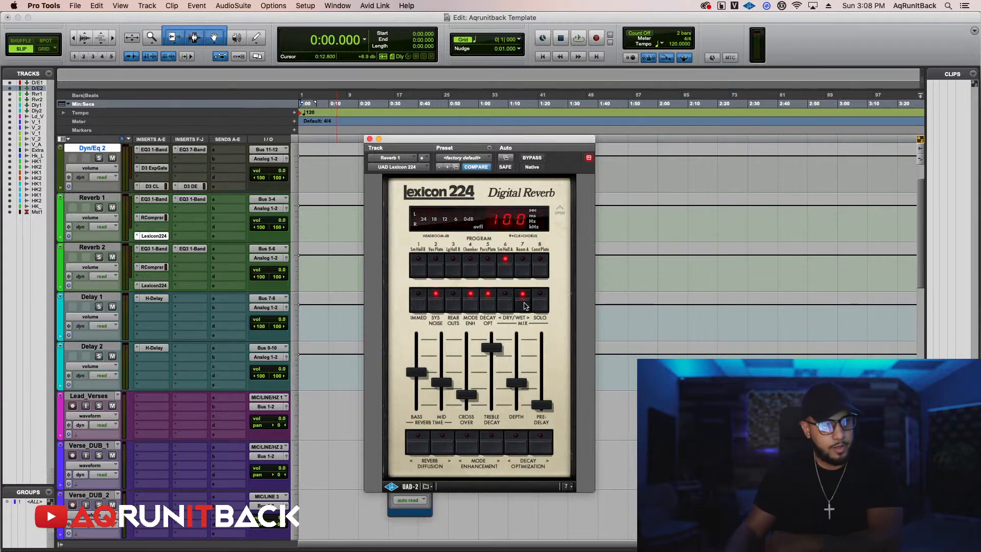
left_click(370, 139)
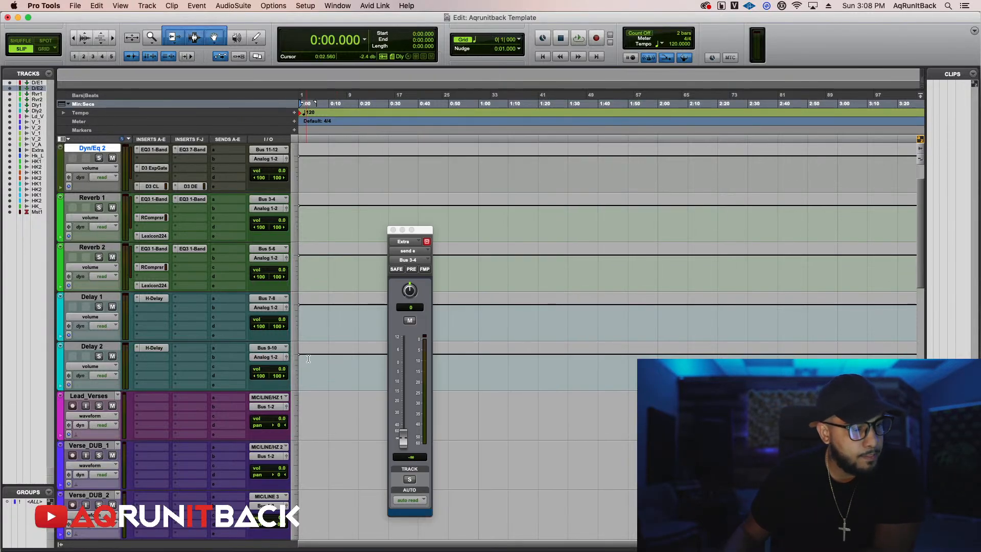
Raise the Extra track's Bus 3-4 send to about -16.9 dB and rename that bus as Reverb 1.
left_click_drag(403, 442, 400, 398)
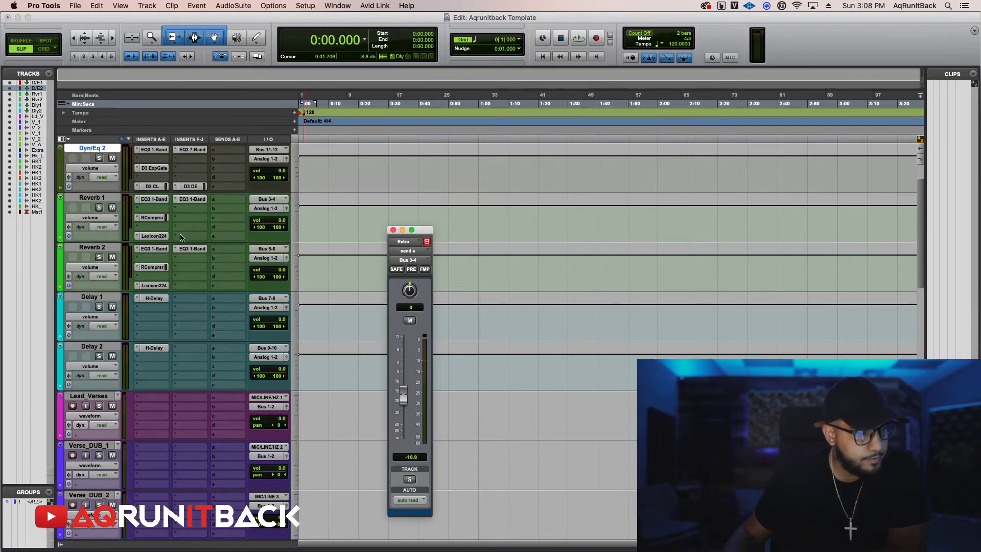
left_click(393, 229)
scroll(247, 390, "down", 5)
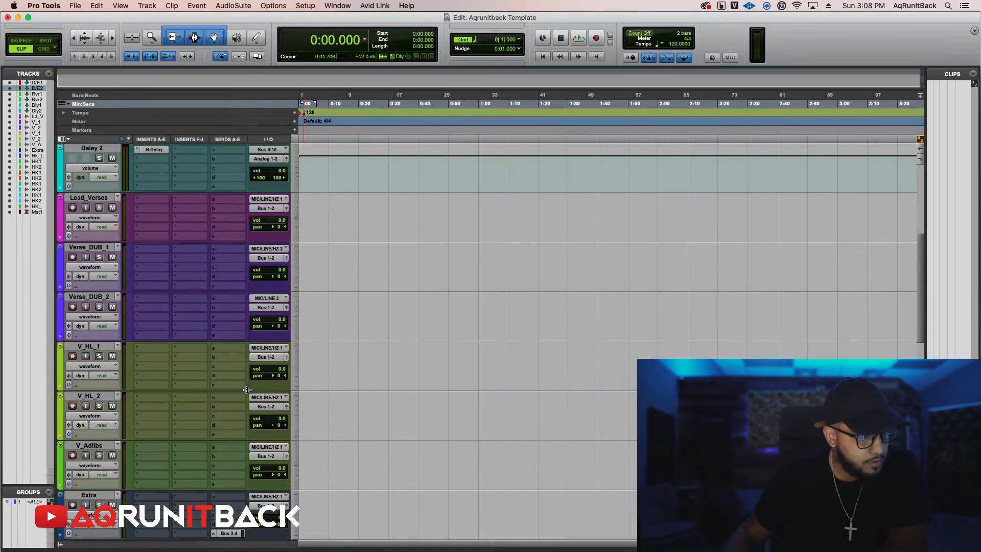
scroll(247, 390, "down", 3)
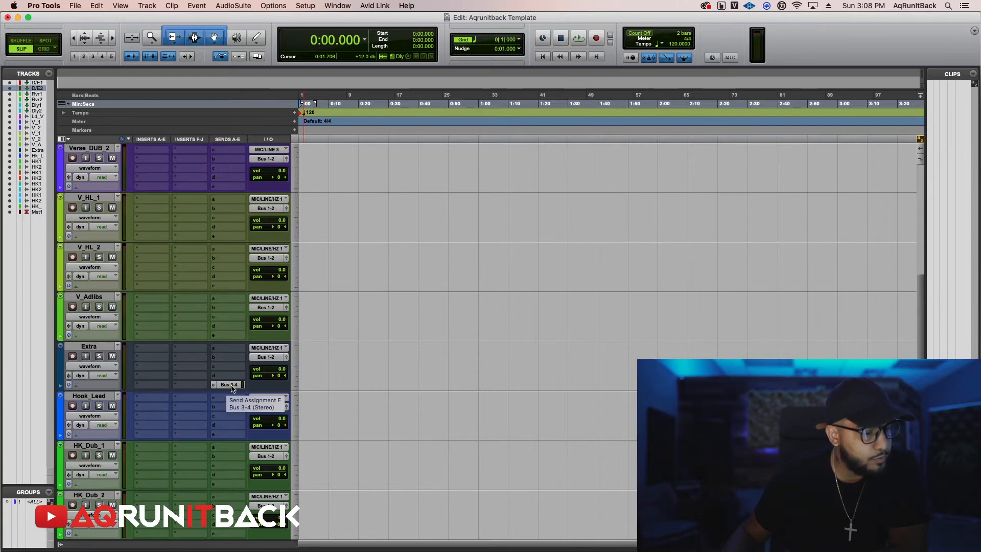
right_click(229, 388)
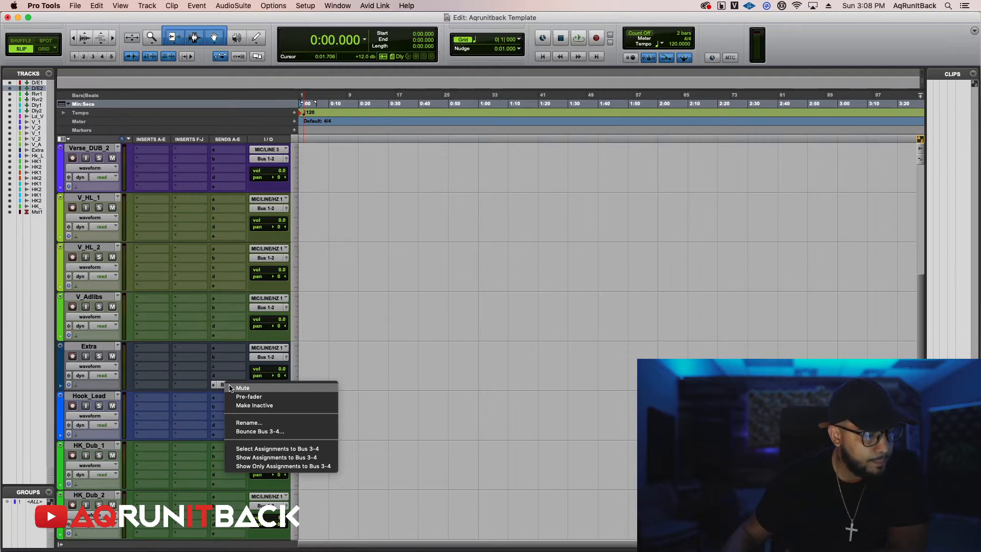
left_click(238, 423)
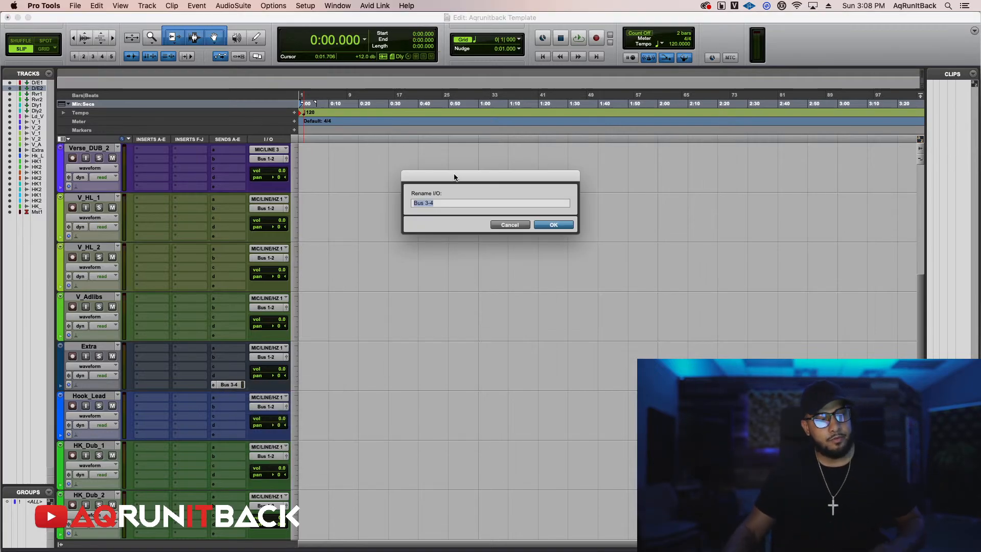
type("Reverb")
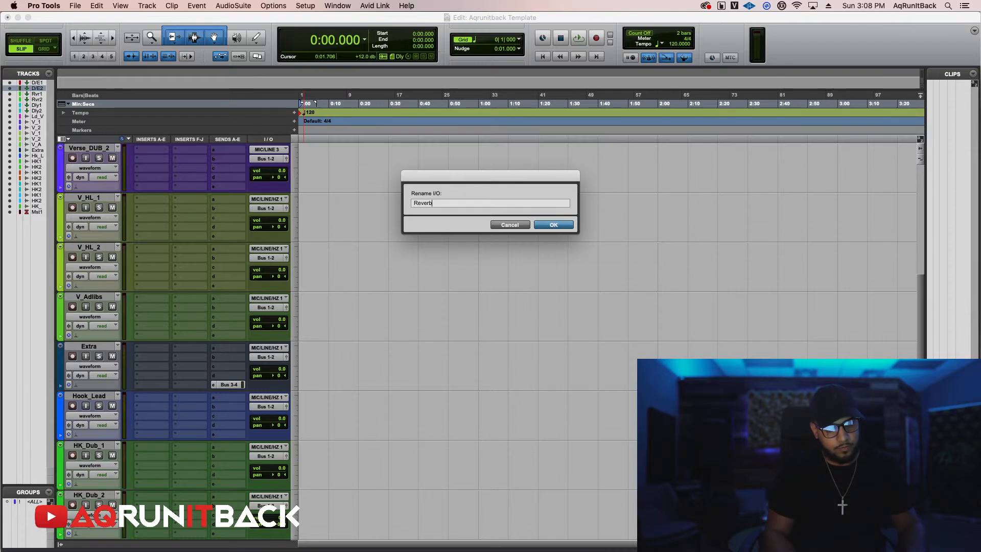
type(" 1")
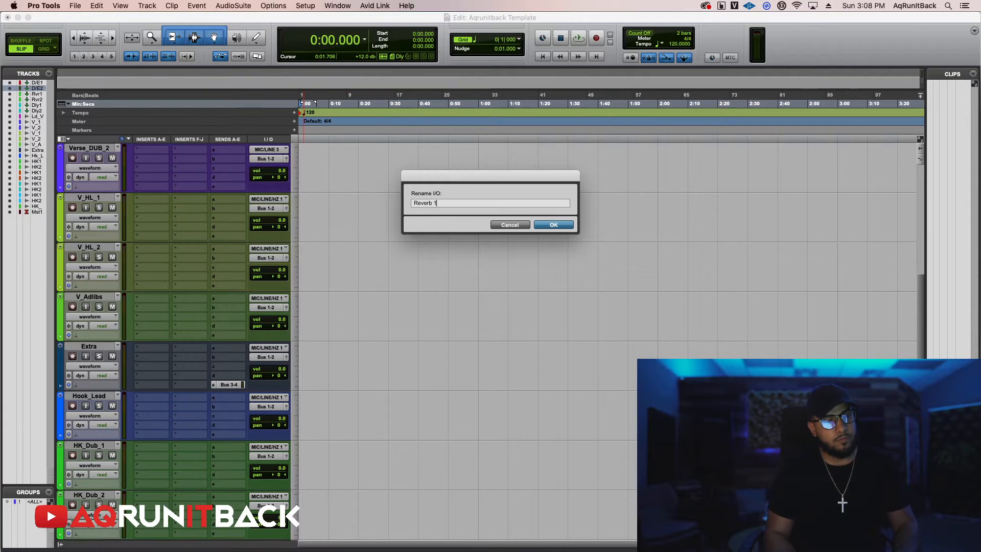
key("Return")
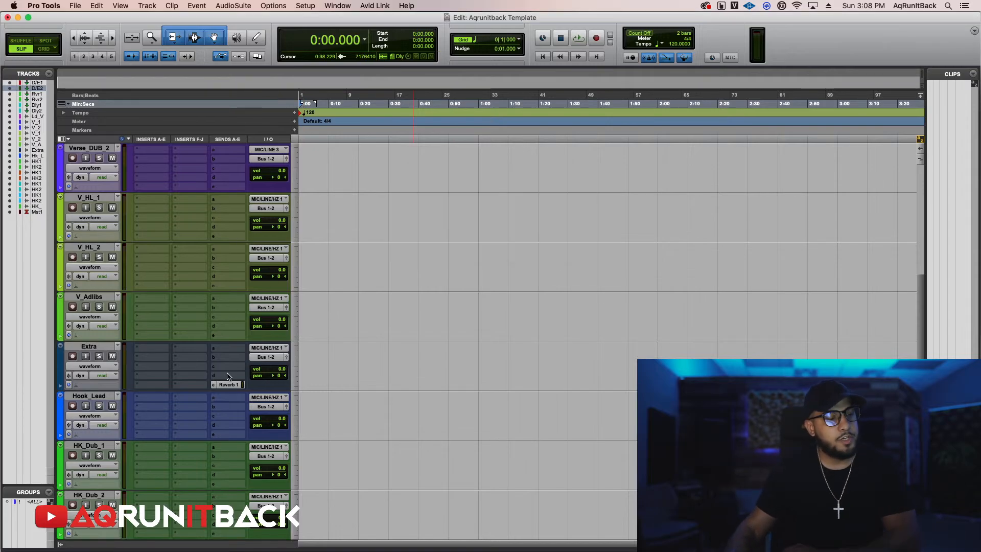
Add a send to Bus 7-8 in send slot A of the Extra track and set its level to 0.0 dB.
scroll(232, 372, "up", 6)
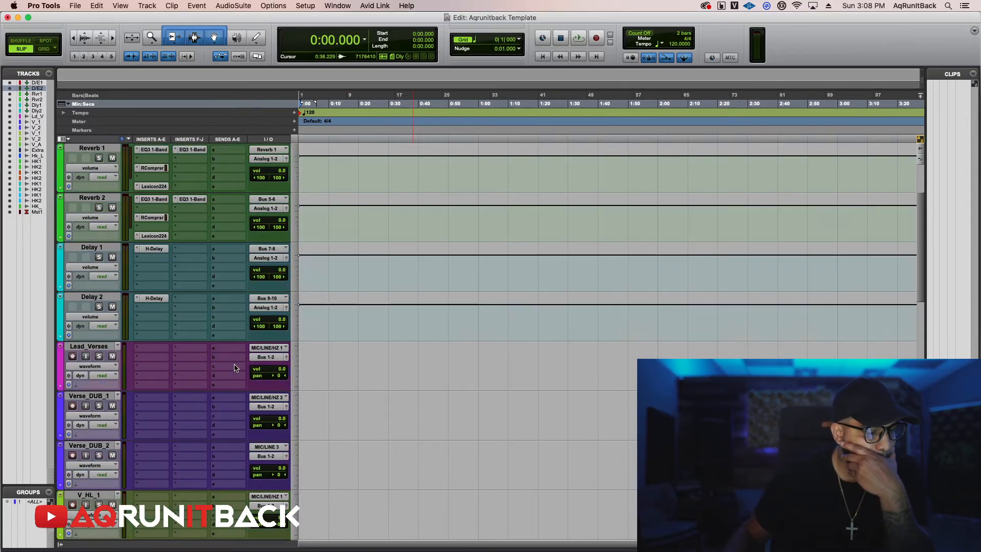
scroll(235, 368, "up", 2)
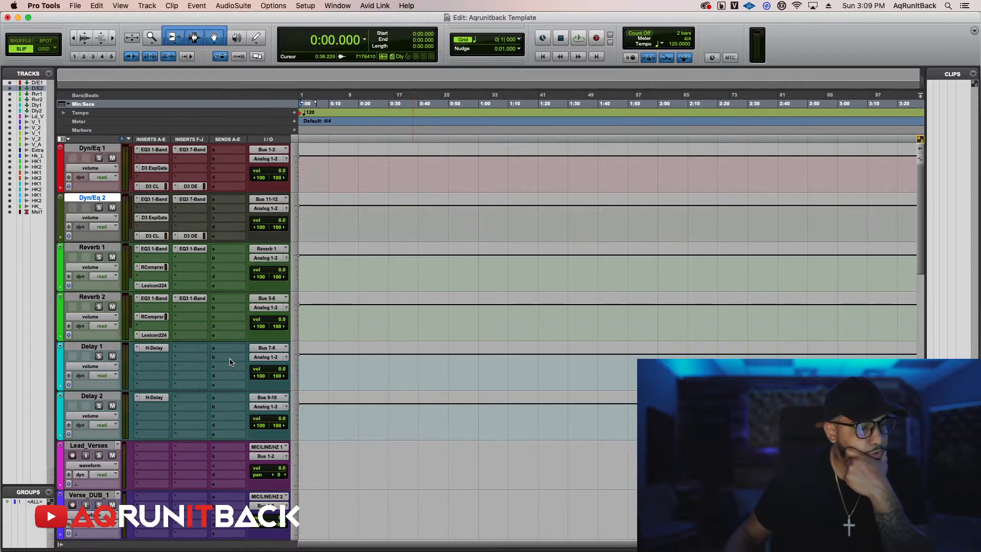
scroll(230, 363, "down", 1)
scroll(253, 366, "down", 7)
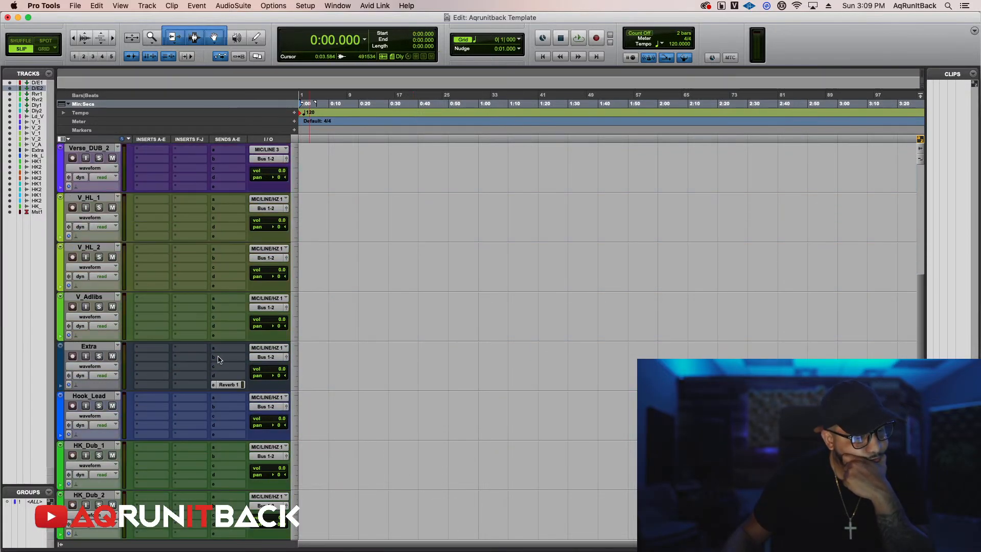
left_click(222, 352)
mouse_move(251, 357)
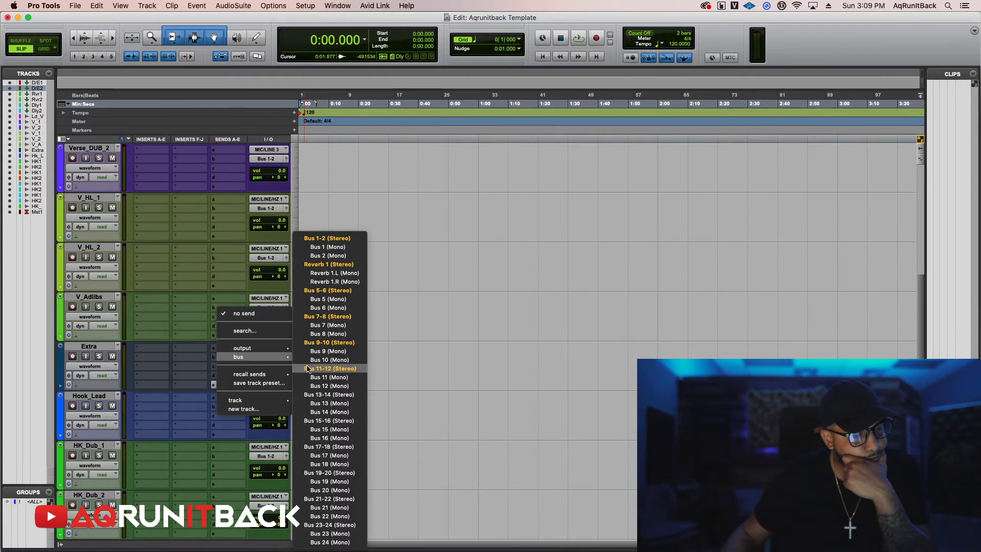
left_click(325, 315)
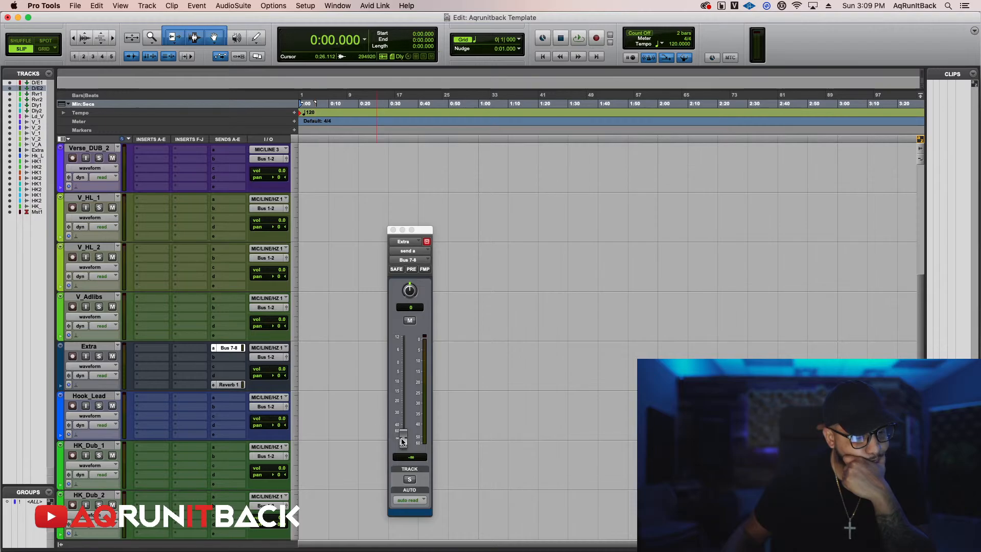
left_click(402, 442, "alt")
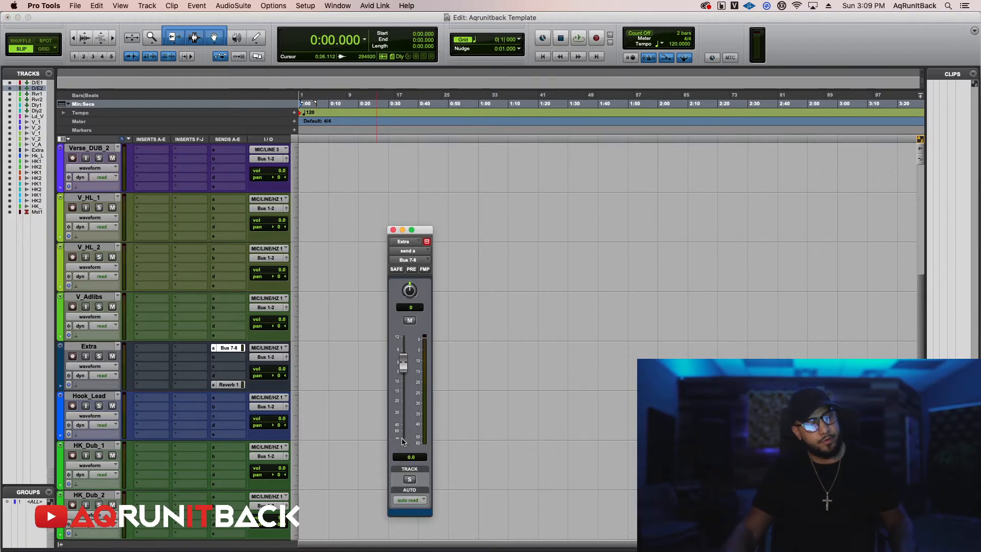
Show the mute automation lane for the Extra track's Bus 7-8 send and mute that send.
left_click(60, 388)
mouse_move(81, 418)
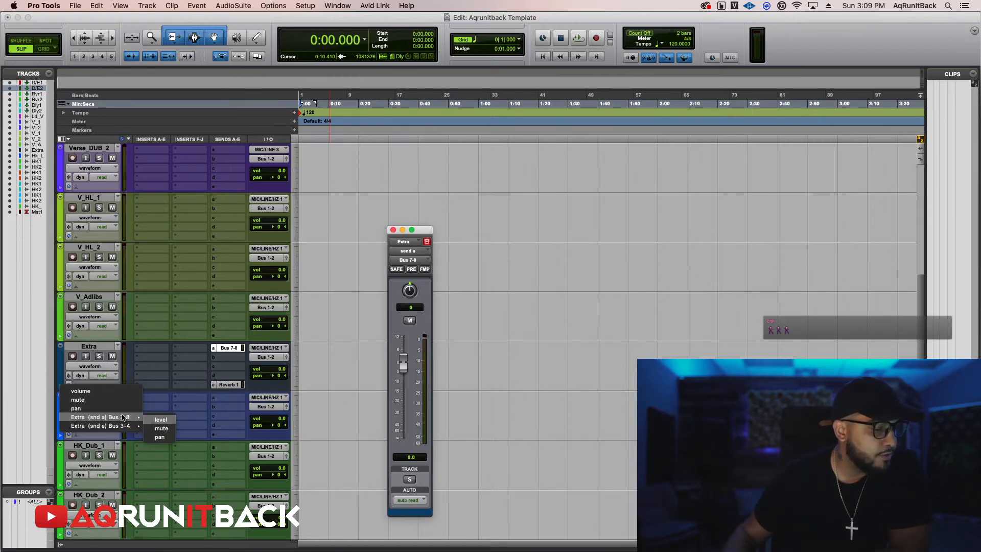
left_click(158, 430)
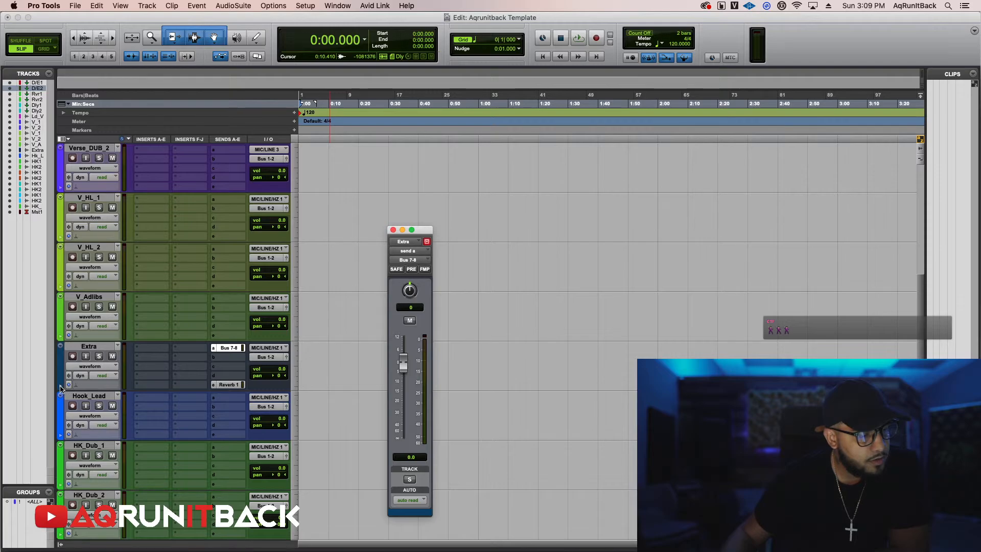
left_click(60, 389)
mouse_move(128, 417)
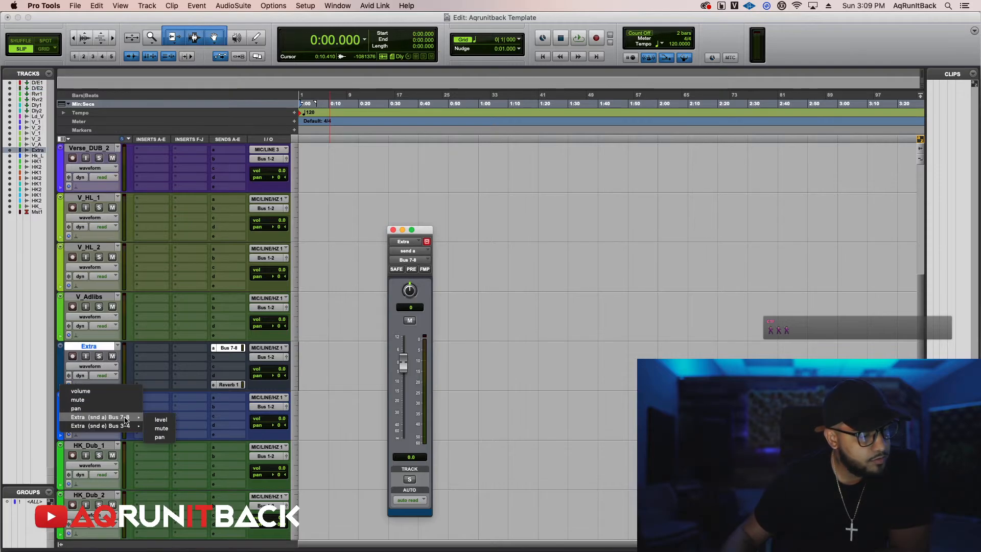
left_click(158, 429)
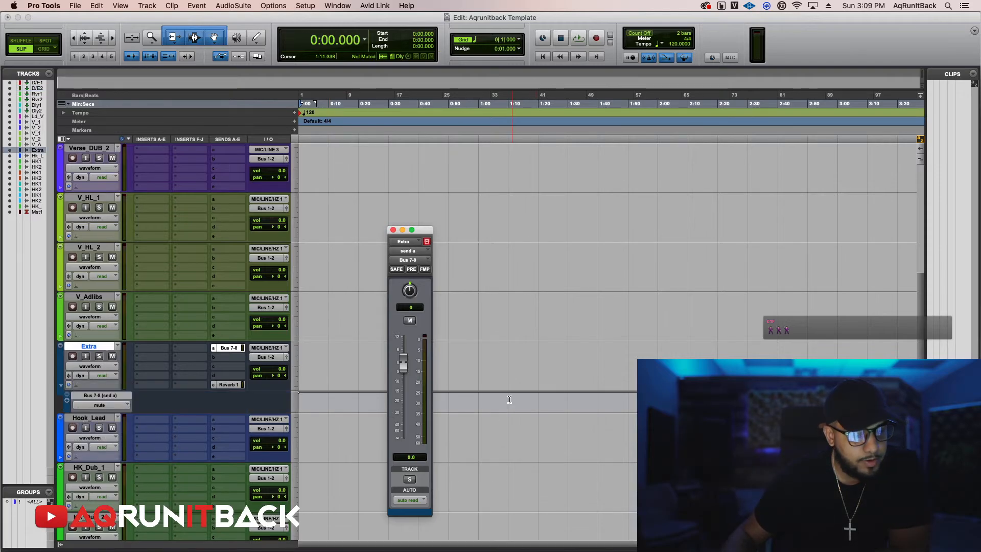
left_click(409, 320)
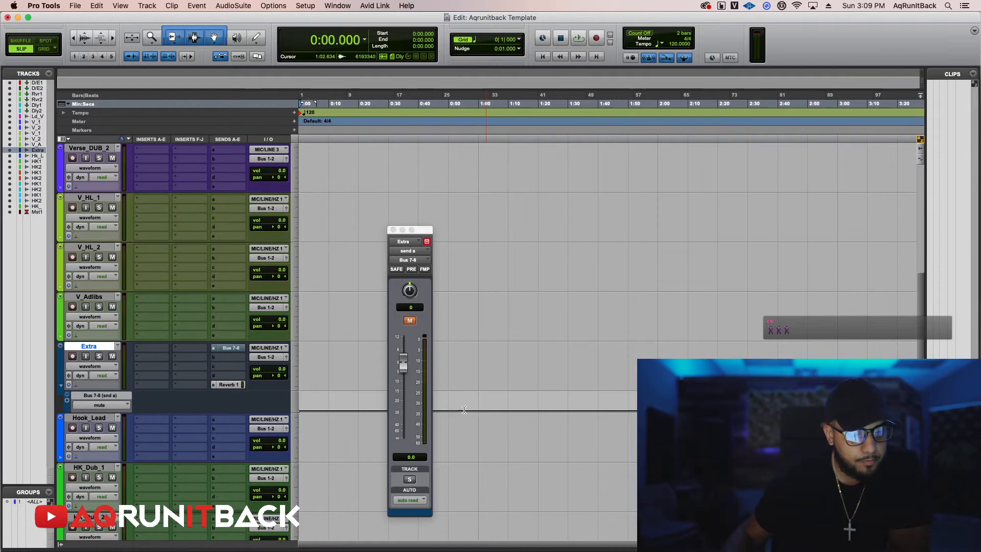
left_click(392, 231)
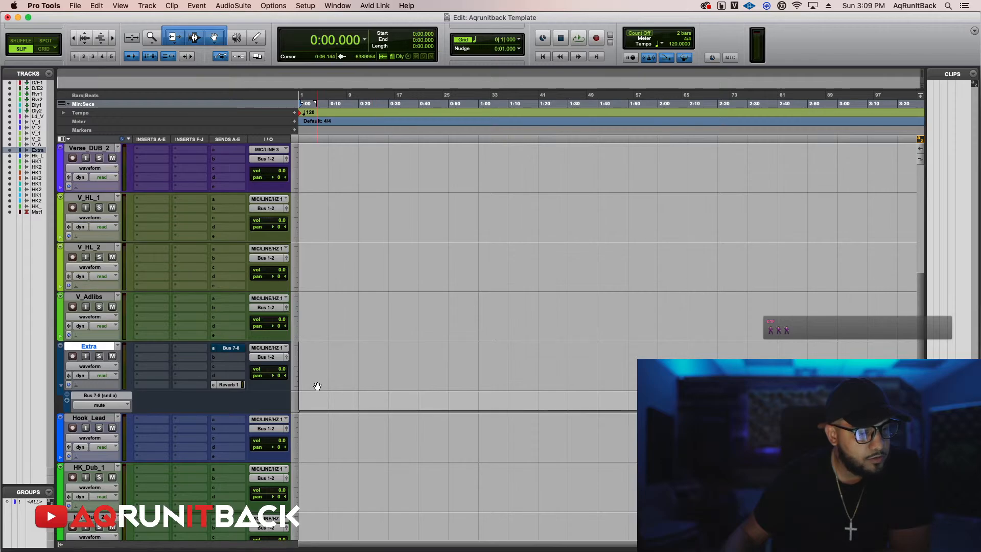
Unmute the Extra track's Bus 7-8 send from about 0:30 to 0:40 in its automation lane, and delete that automation.
left_click_drag(389, 358, 418, 361)
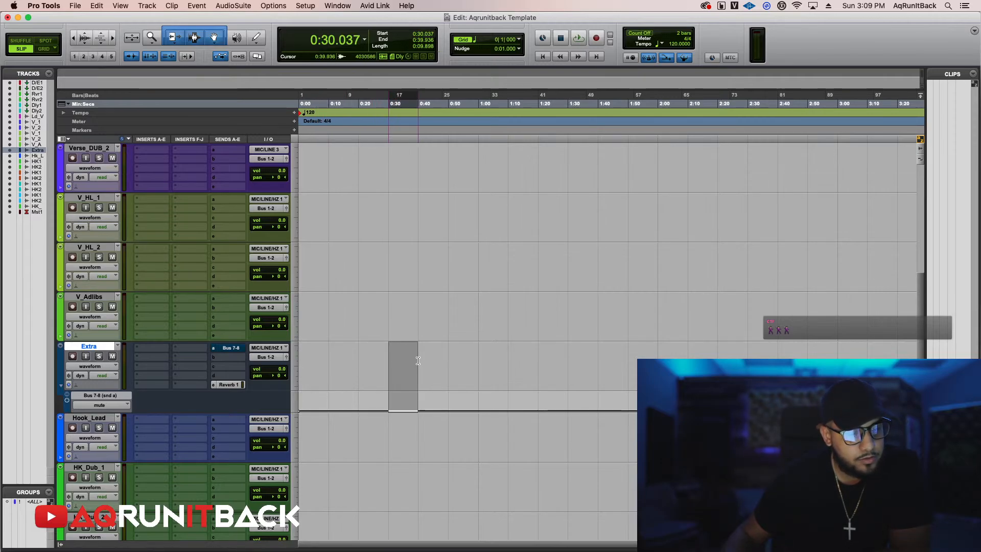
left_click(403, 394)
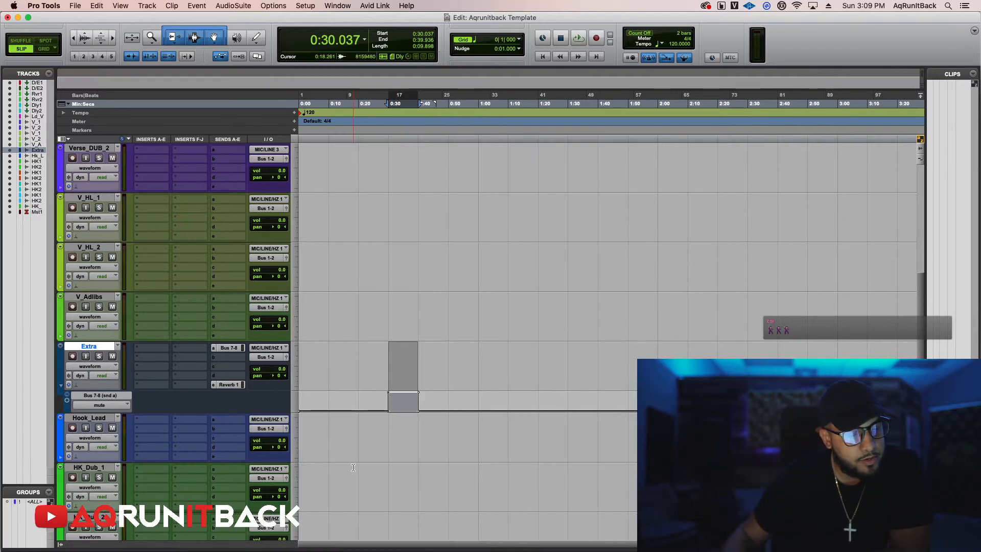
left_click(382, 447)
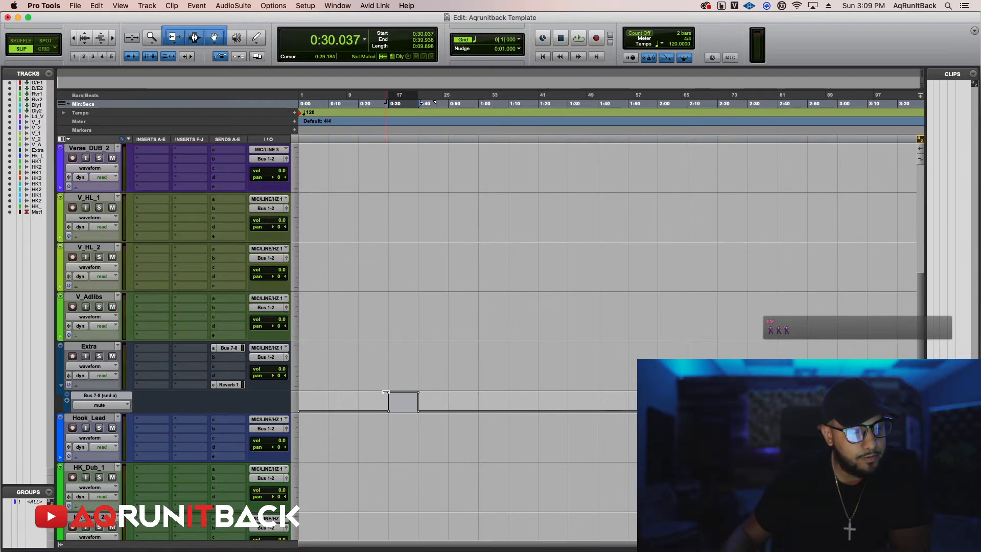
left_click_drag(377, 401, 473, 404)
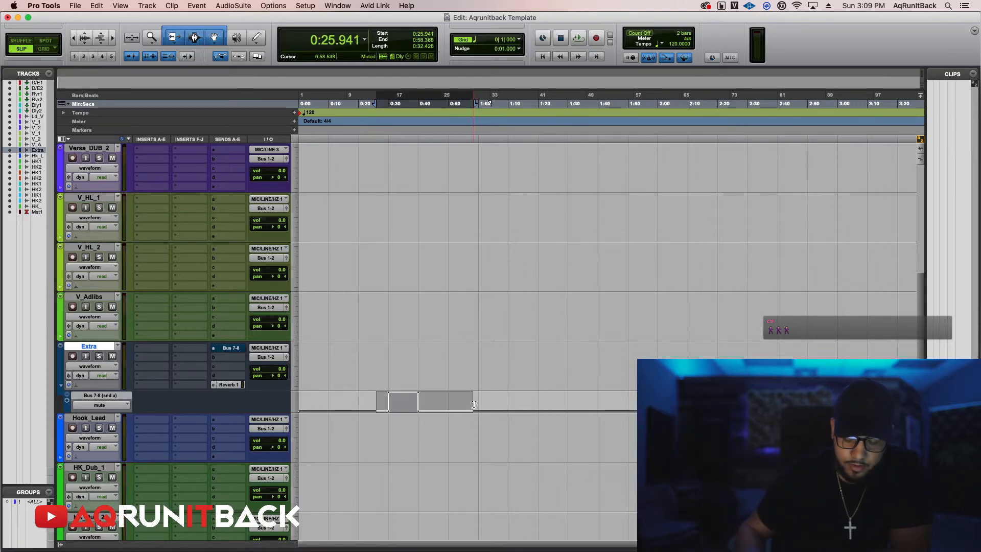
key("Delete")
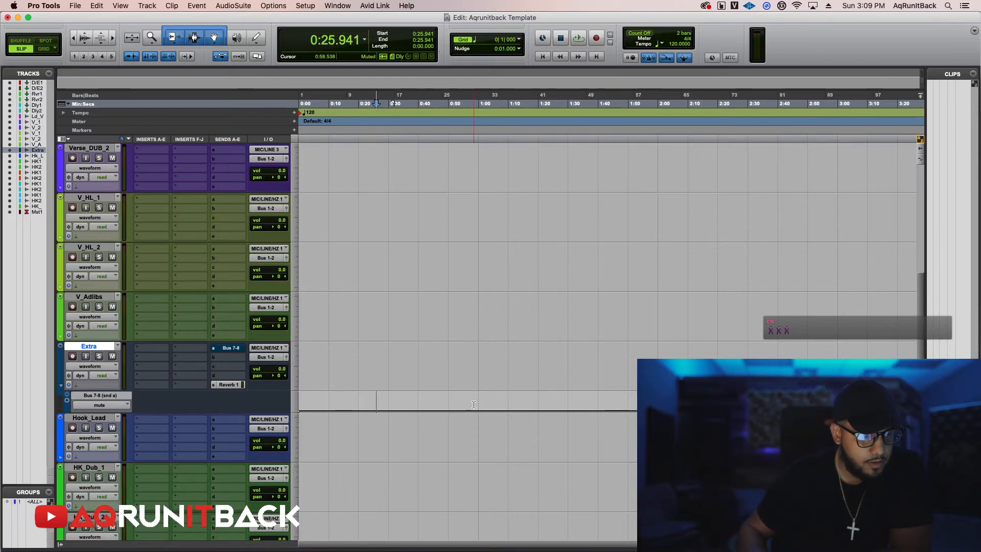
Set the level of the Extra track's Reverb 1 send to about -12.3 dB.
left_click(230, 386)
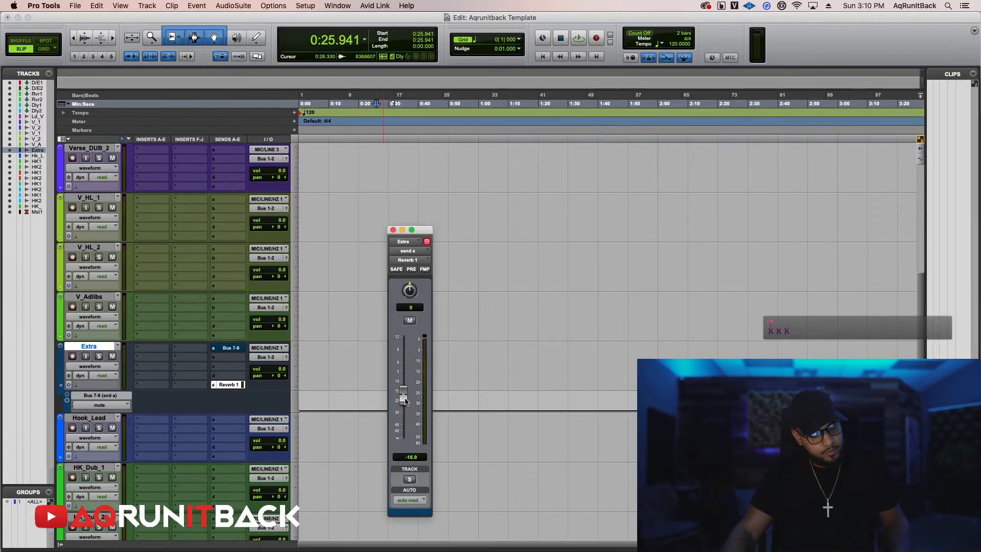
mouse_move(405, 402)
left_mouse_down()
mouse_move(404, 365)
mouse_move(404, 406)
mouse_move(404, 383)
left_mouse_up()
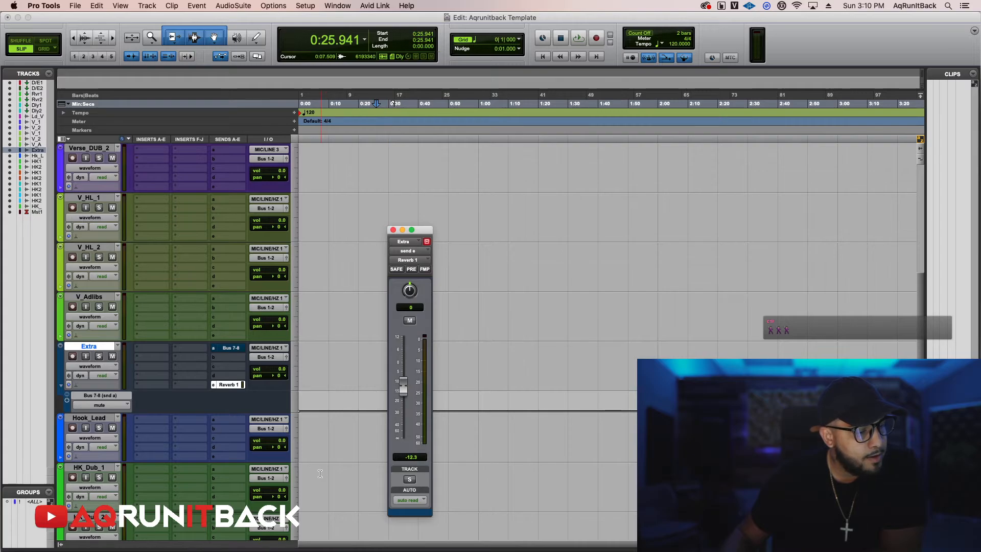
Show the level automation lane for the Extra track's Reverb 1 send, and remove the Bus 7-8 mute lane.
left_click(67, 402)
mouse_move(88, 441)
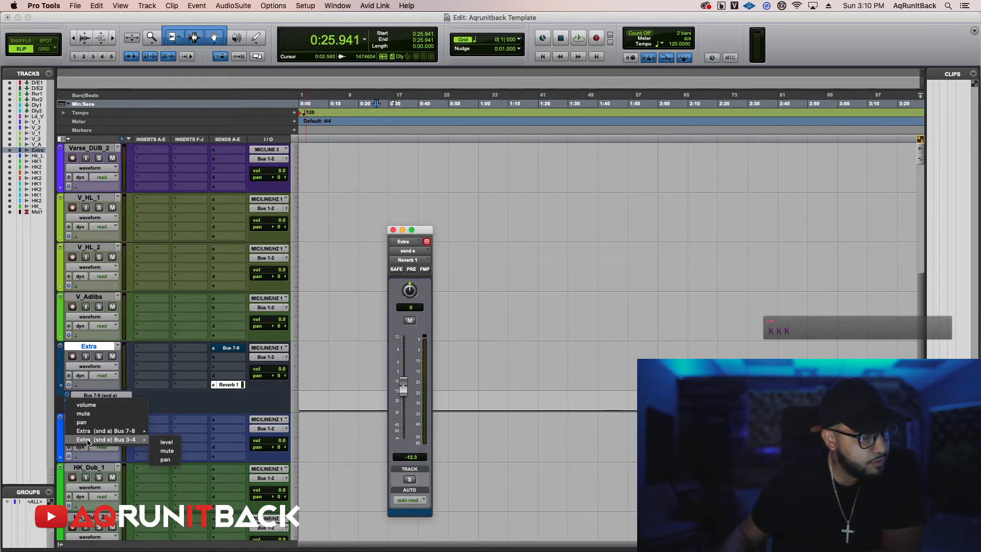
left_click(178, 445)
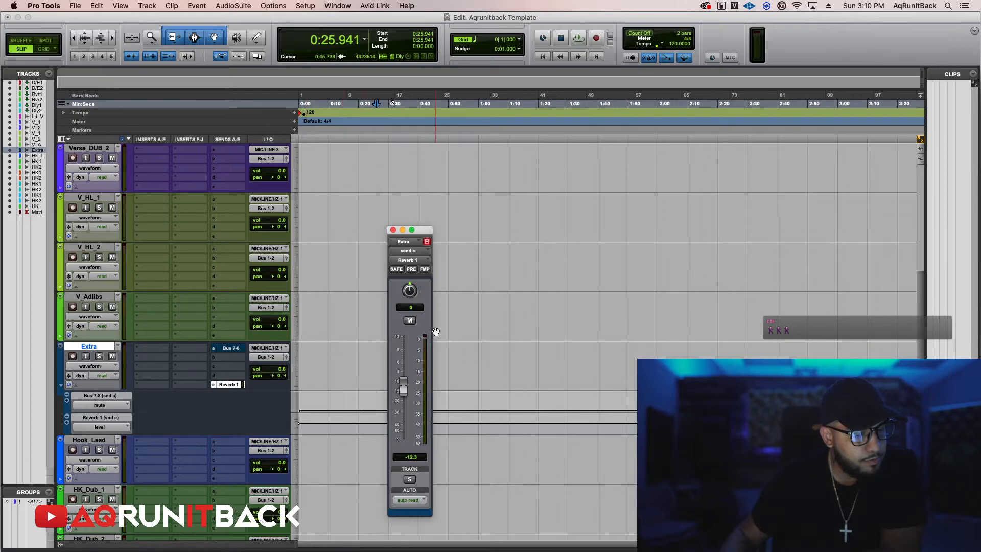
left_click(393, 230)
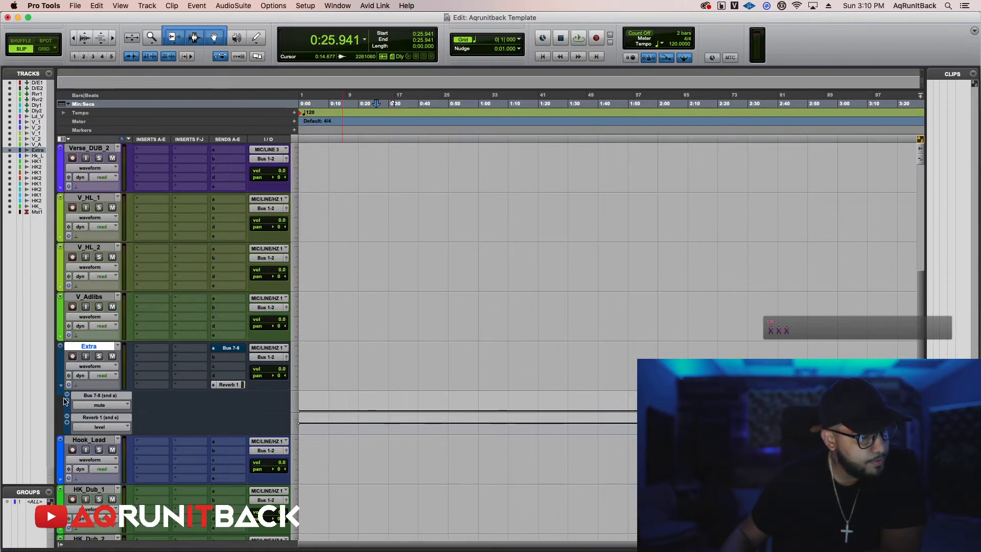
left_click(67, 395)
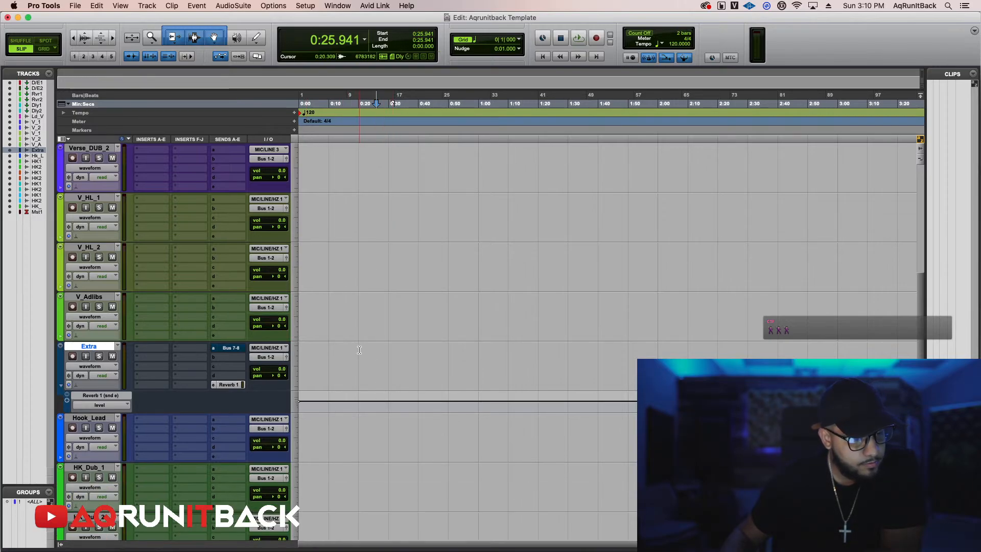
Raise the Extra track's Reverb 1 send level from about 0:20 to 0:30 in its automation lane, and delete that automation.
left_click_drag(359, 350, 388, 364)
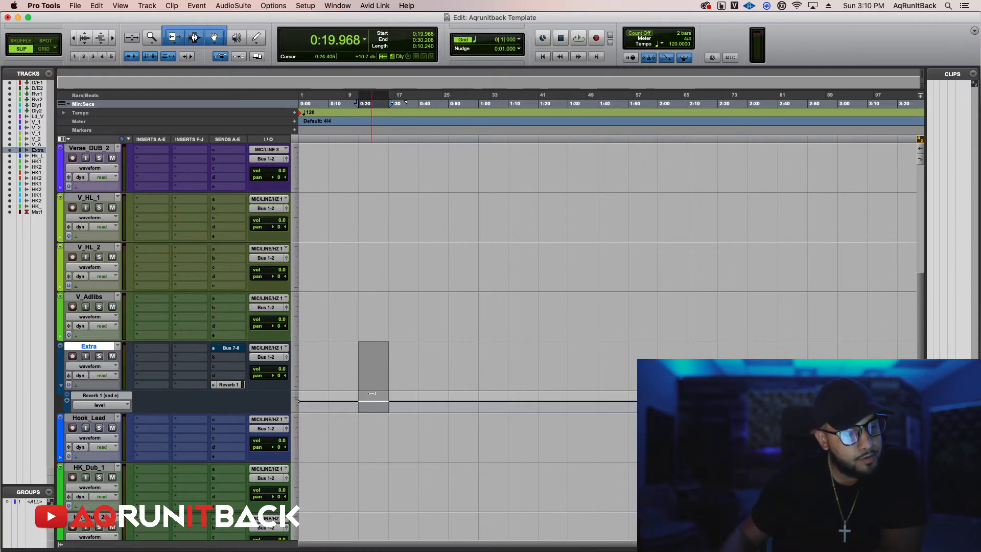
left_click_drag(371, 393, 397, 398)
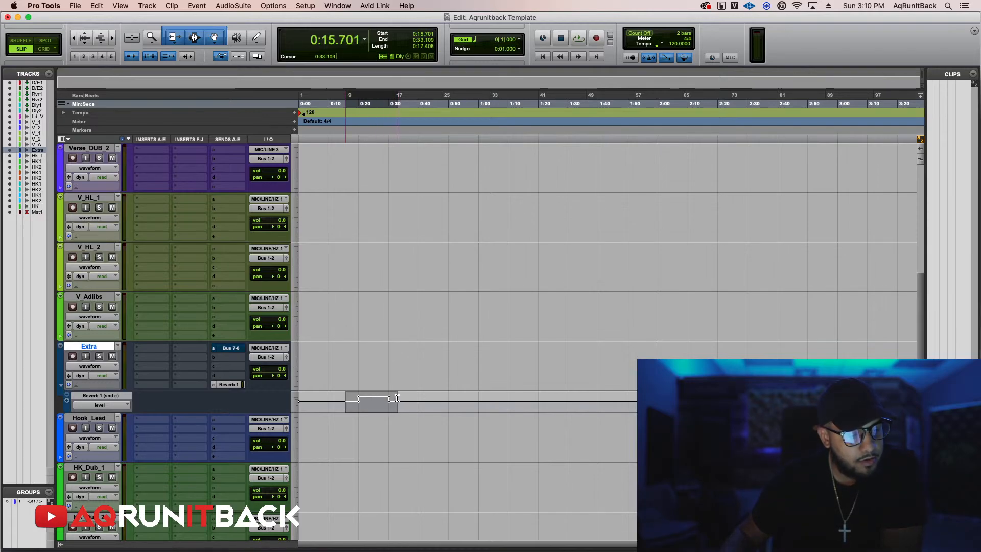
key("Delete")
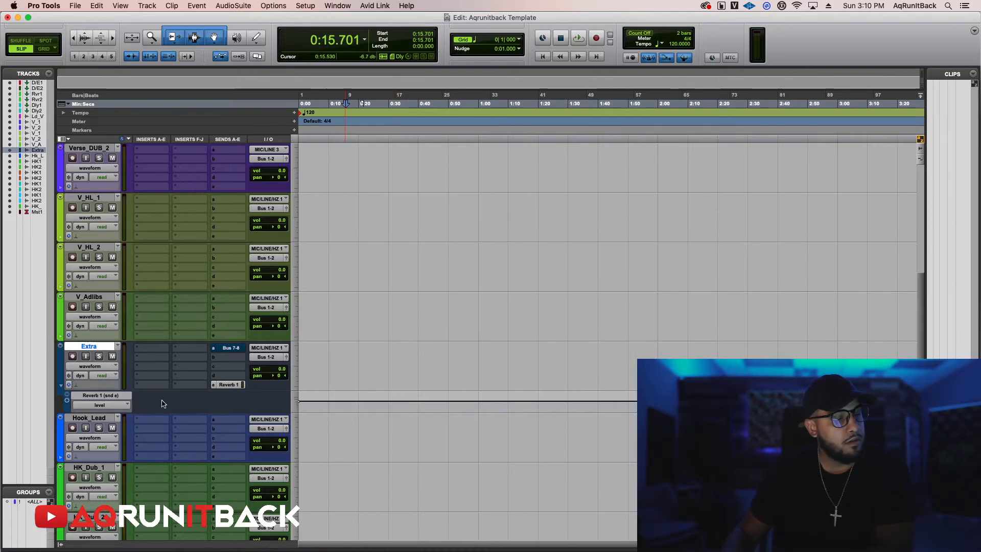
Show the mute automation lane for the Extra track's Reverb 1 send and remove that send's level lane.
left_click(67, 400)
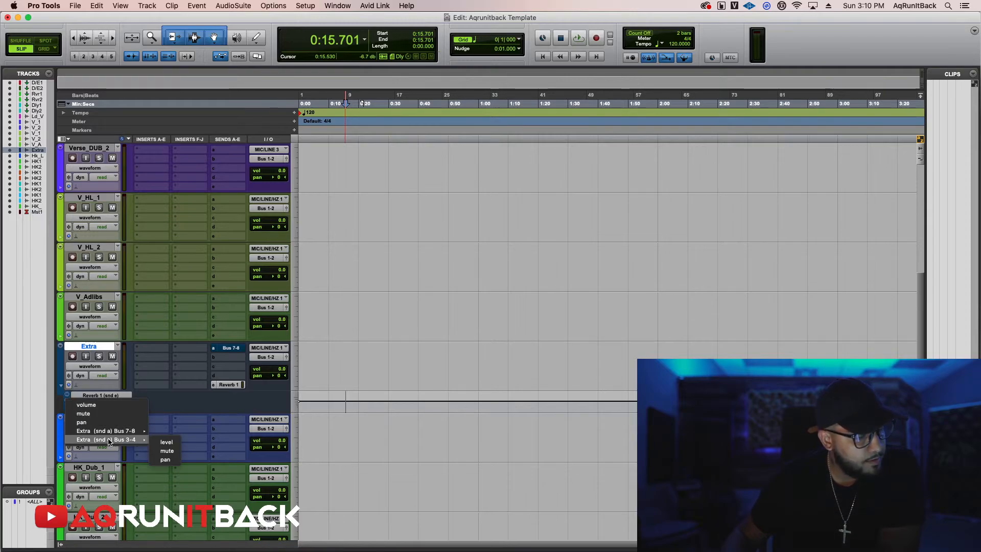
left_click(167, 452)
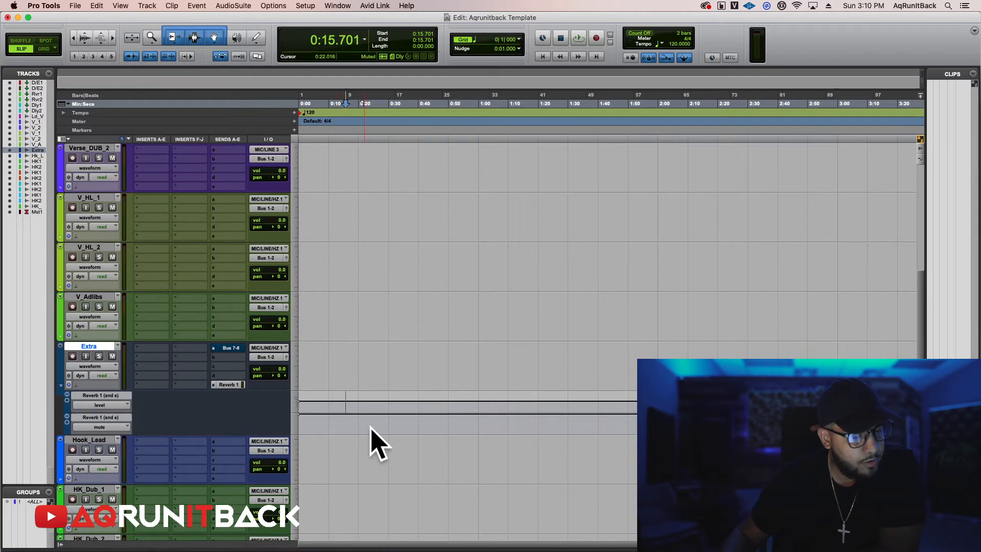
left_click(68, 394)
Mute the Extra track's Reverb 1 send from about 0:19 to 0:32 in its automation lane, and delete that automation.
left_click_drag(357, 363, 394, 362)
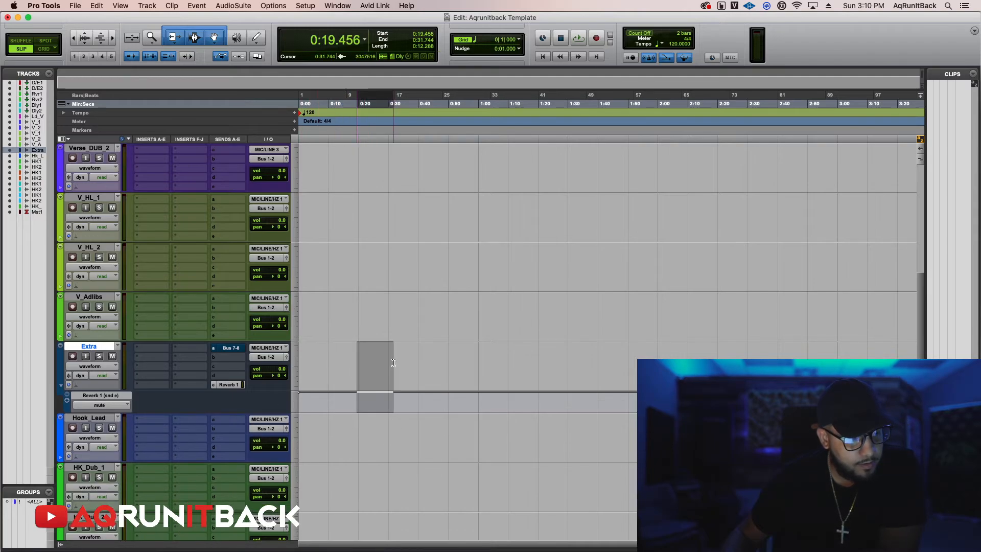
left_click(379, 393)
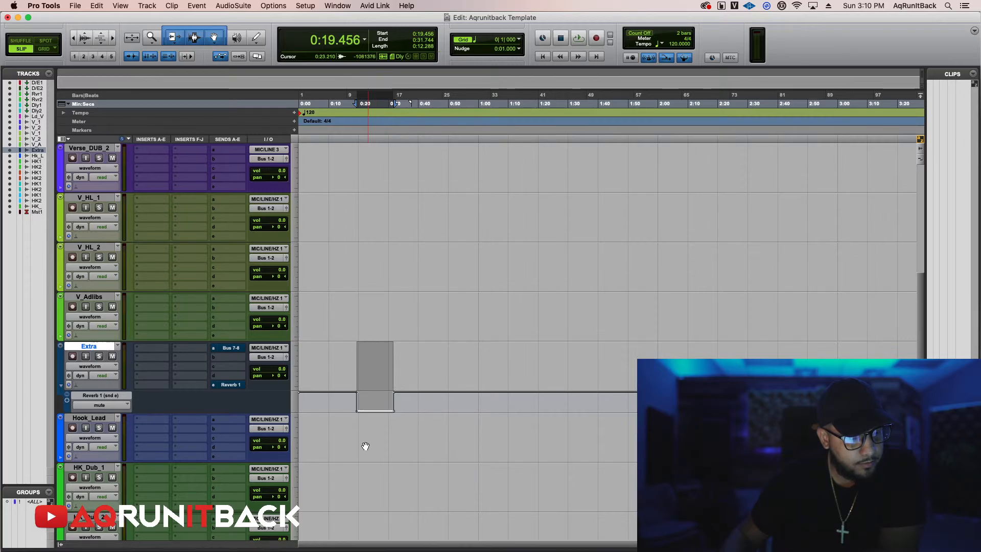
left_click(352, 356)
left_click_drag(356, 404, 416, 410)
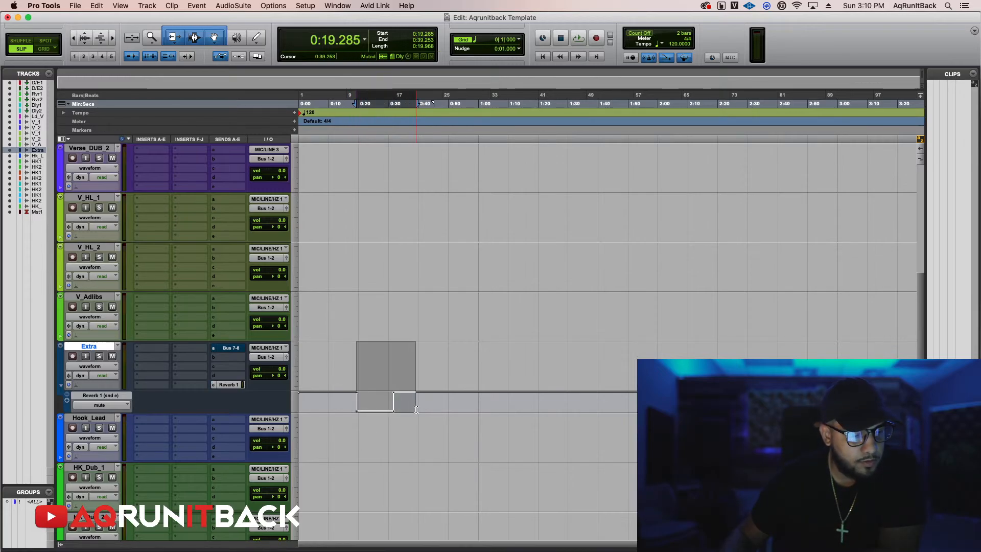
key("Delete")
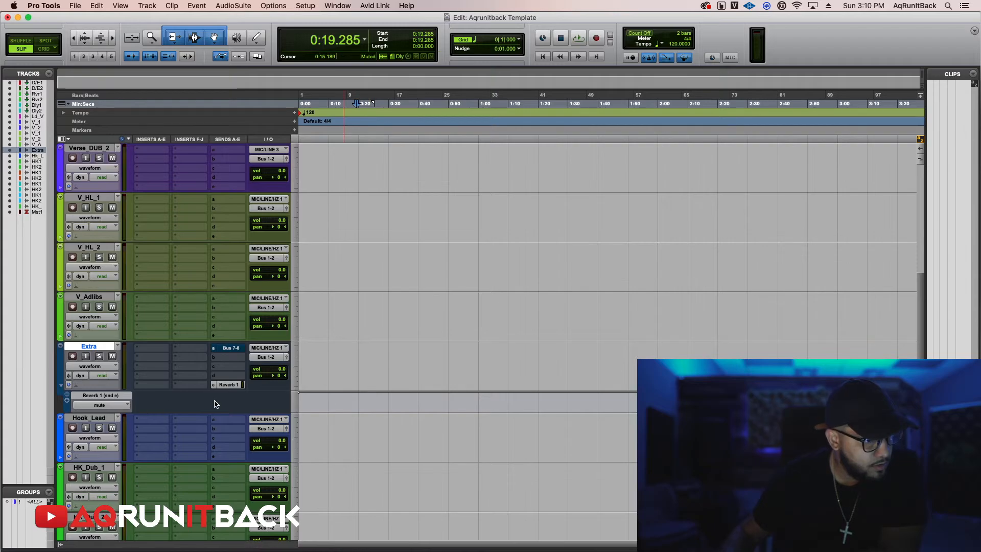
Hide the Extra track's automation lanes and review the whole track list between Dyn/Eq 1 and Master 1.
left_click(60, 387)
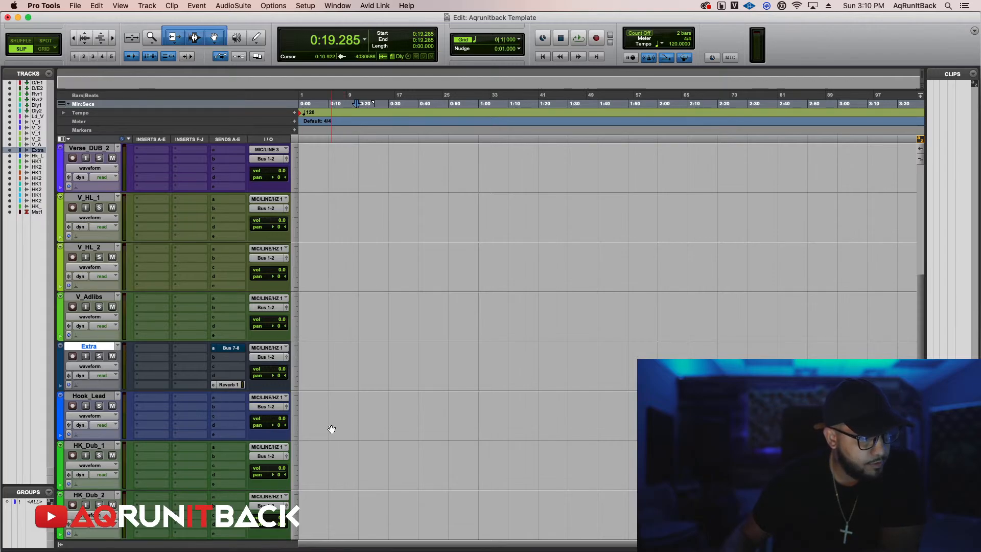
scroll(280, 430, "down", 8)
scroll(280, 430, "down", 2)
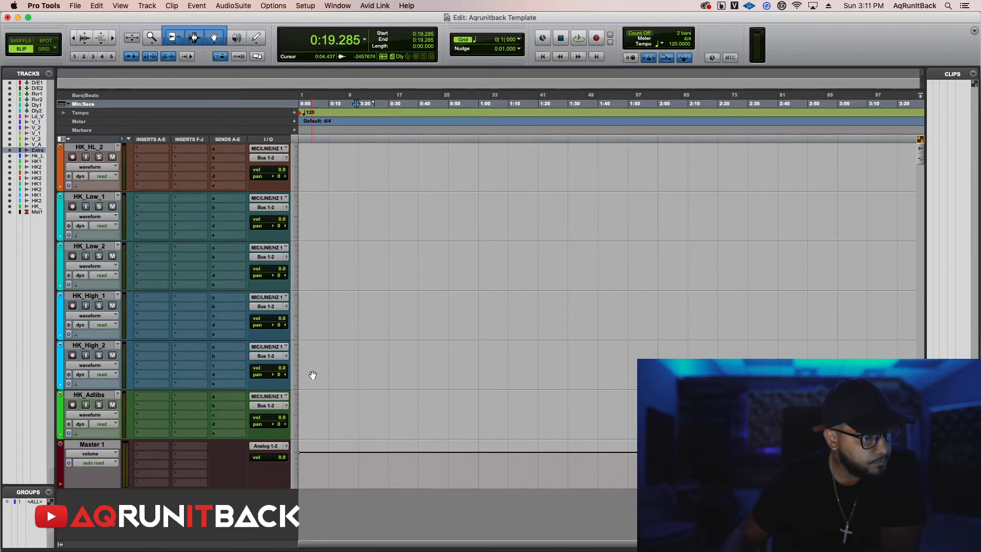
scroll(327, 360, "up", 1)
scroll(327, 360, "up", 15)
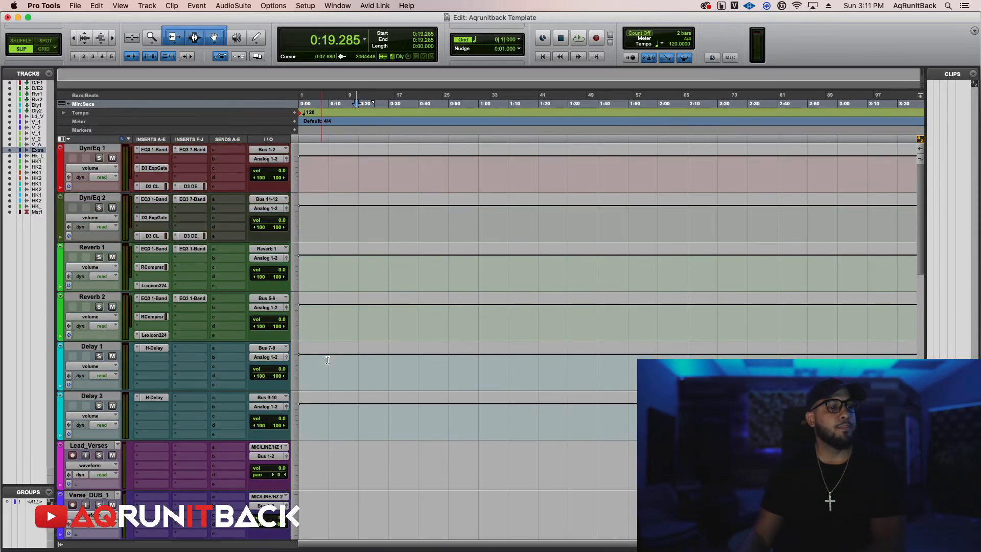
scroll(327, 360, "down", 5)
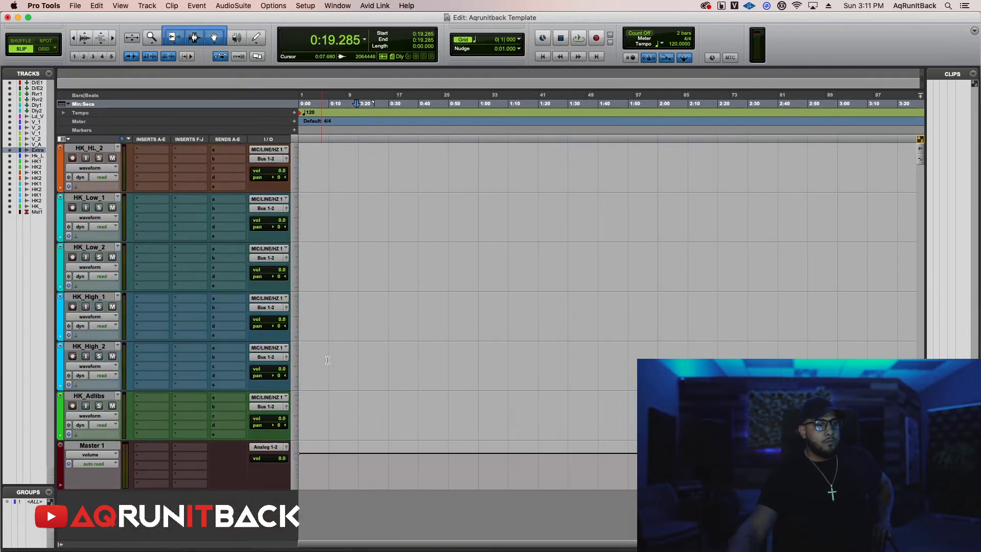
scroll(327, 360, "down", 12)
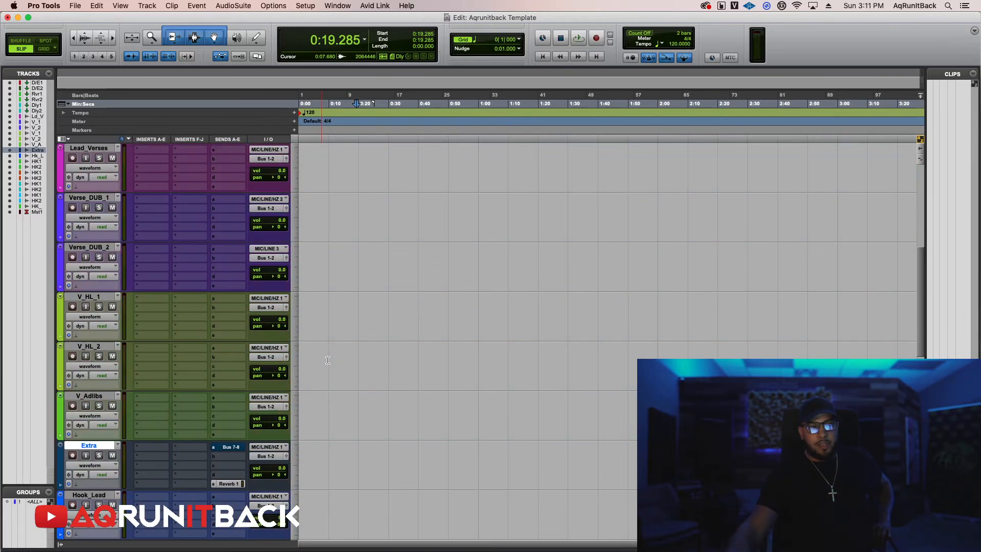
scroll(328, 360, "up", 15)
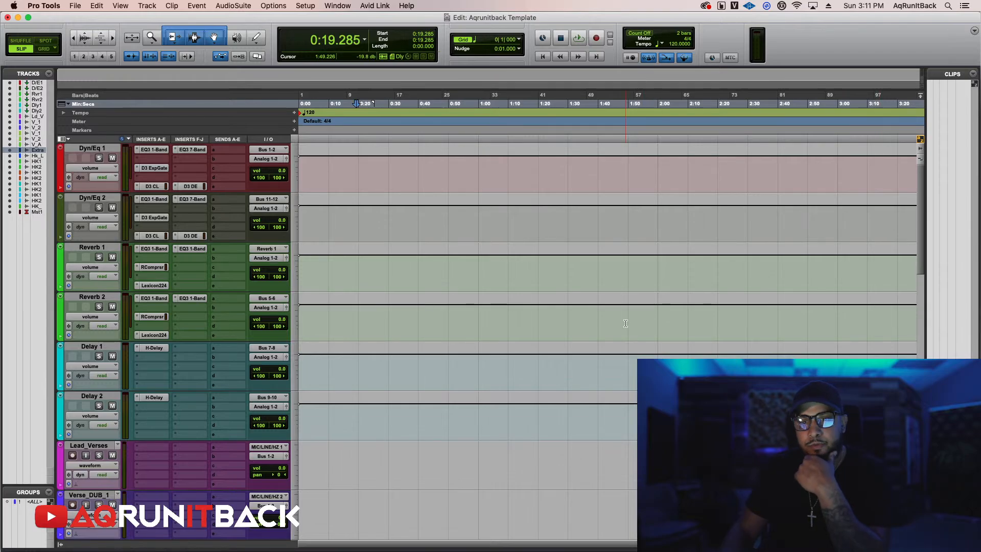
left_click_drag(922, 261, 894, 213)
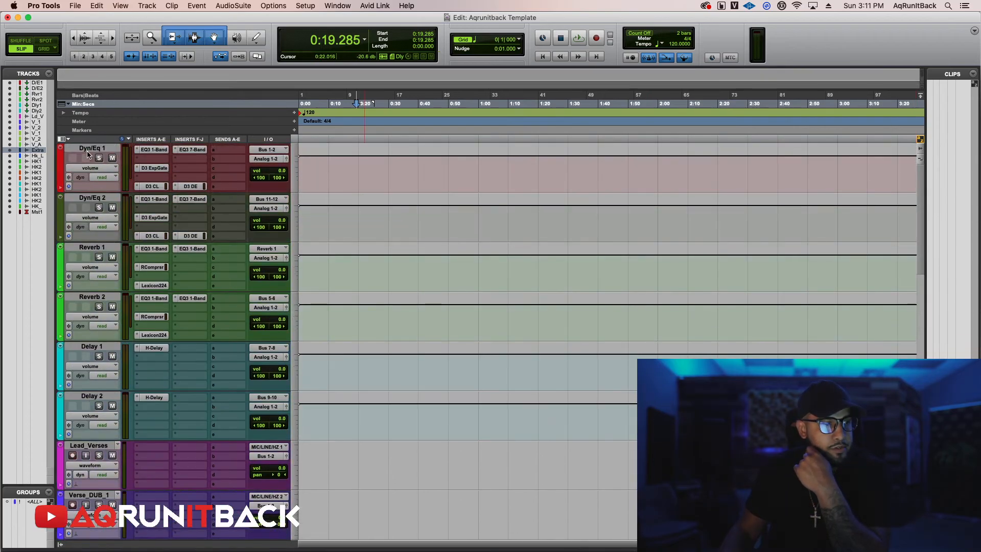
Save the session as a template installed in the system, named Aqrunitback Template in the TheHitShop category, without media.
left_click(75, 5)
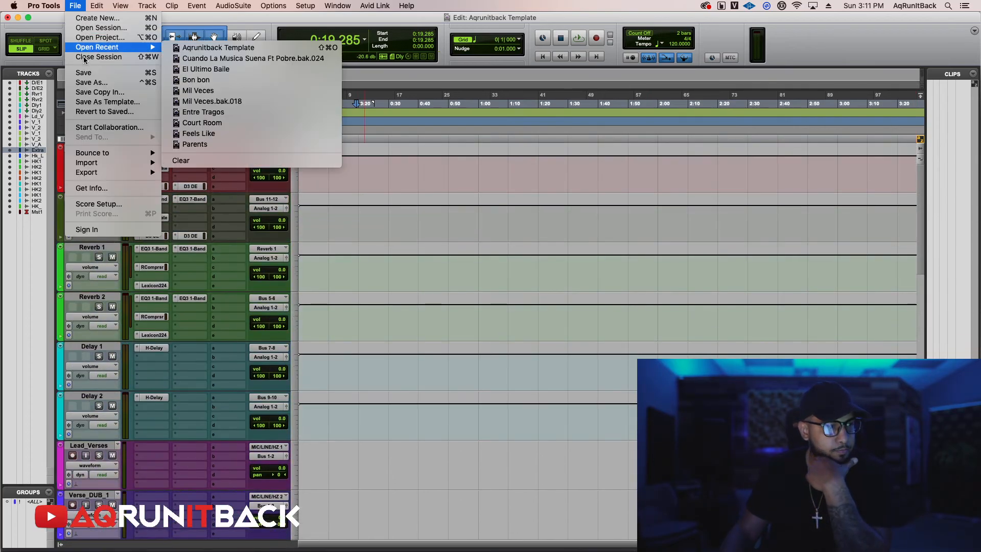
left_click(121, 105)
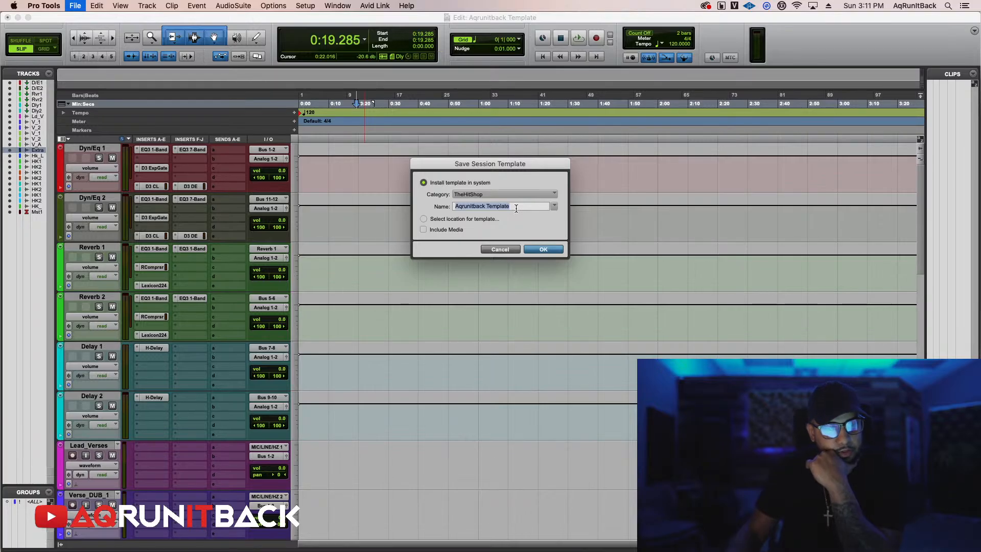
left_click(516, 208)
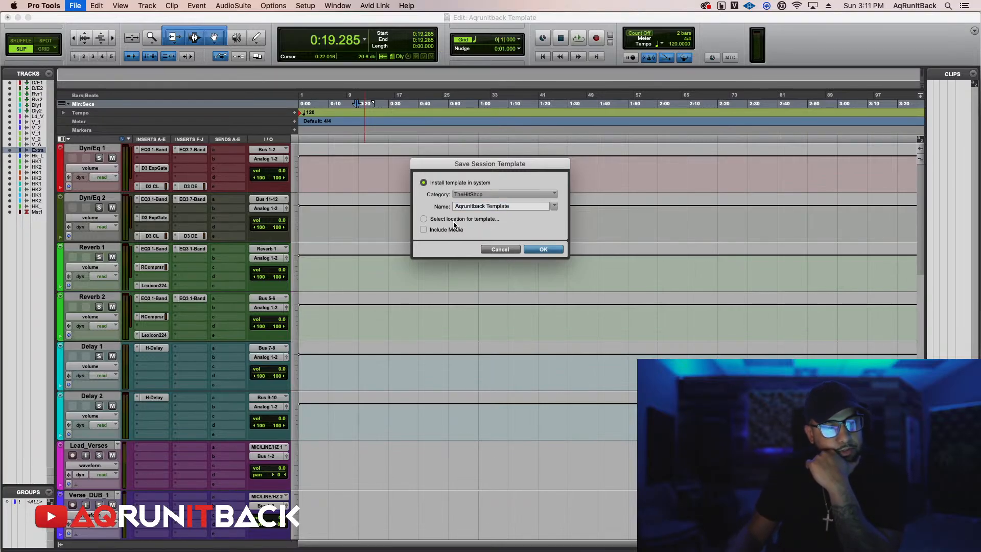
left_click(425, 219)
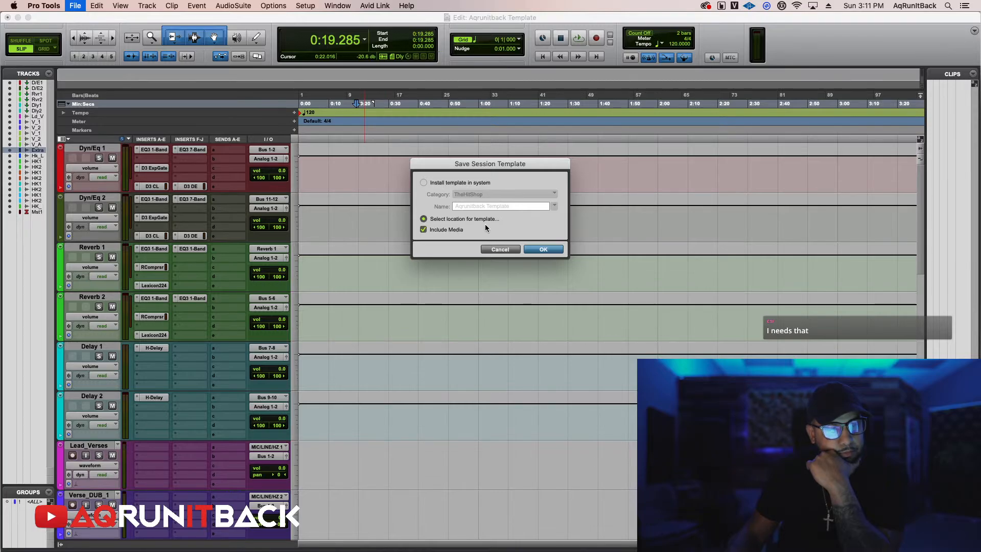
left_click(423, 230)
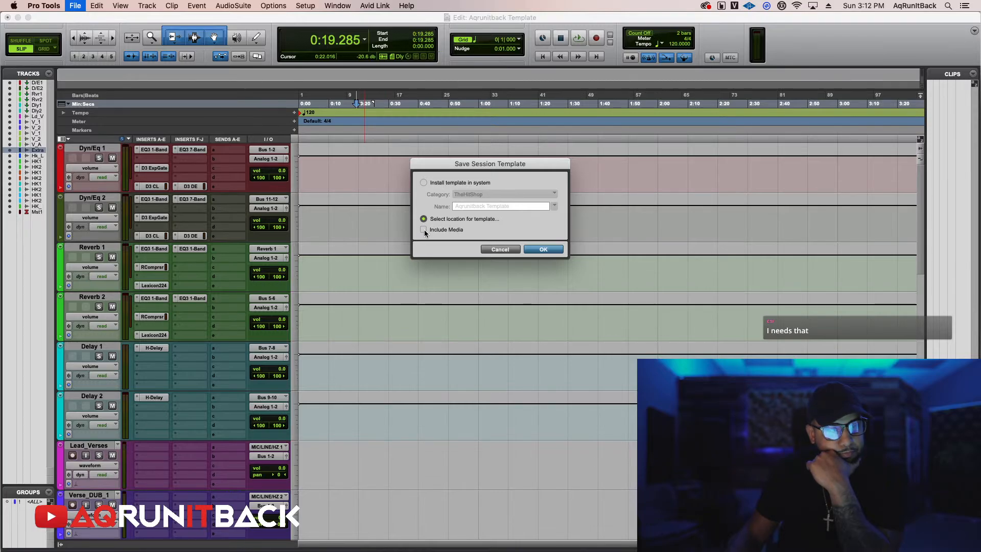
left_click(423, 183)
left_click(500, 195)
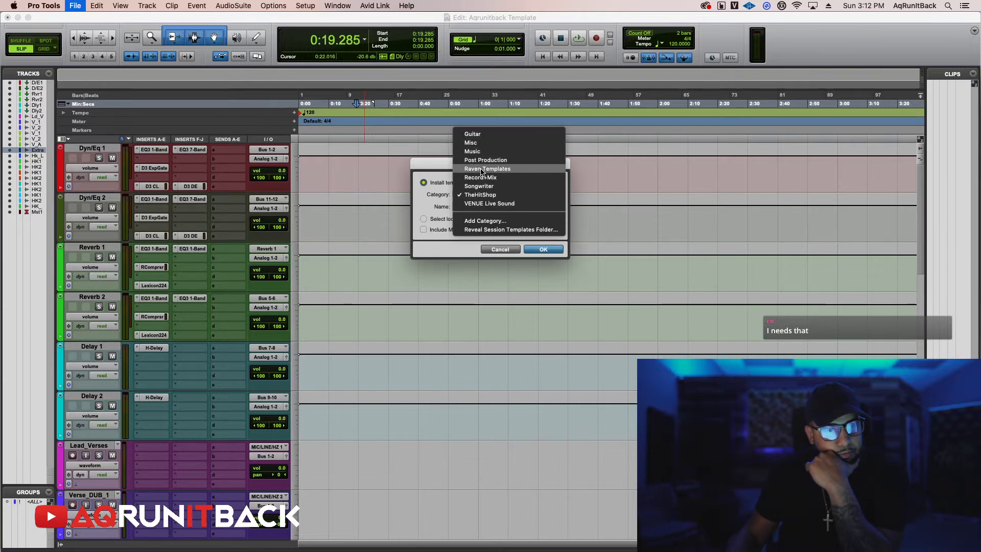
left_click(508, 195)
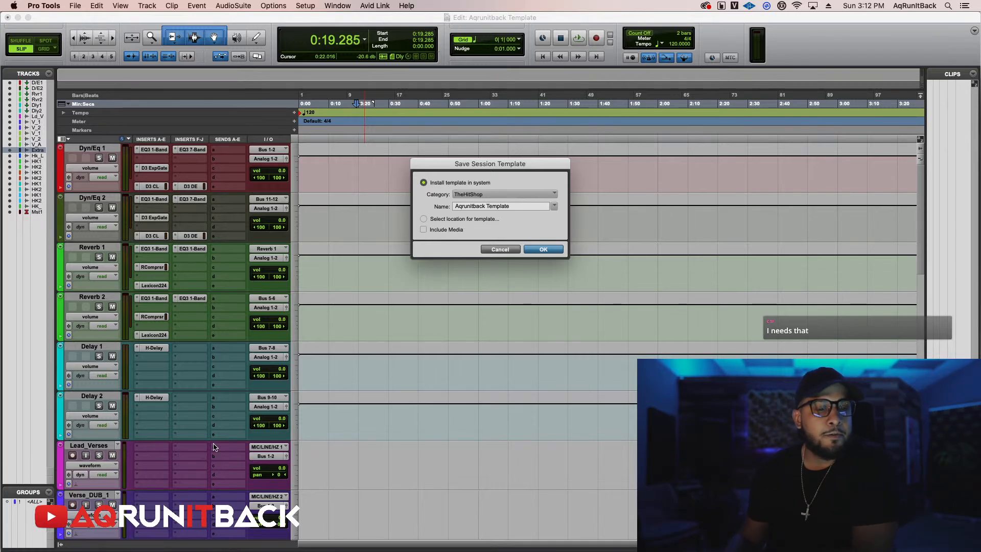
left_click(543, 250)
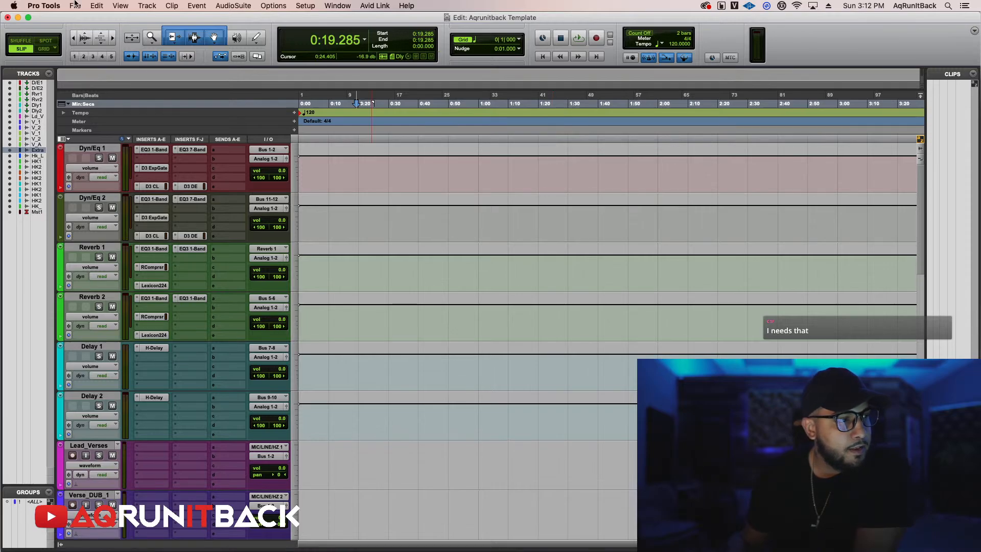
Create a local session named Test from the Aqrunitback Template in the TheHitShop template group.
left_click(75, 5)
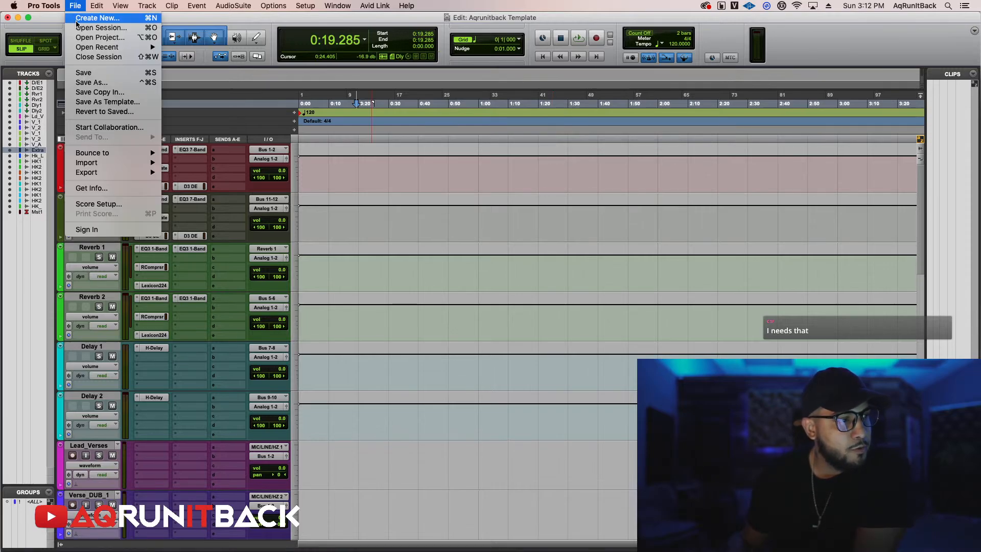
left_click(98, 19)
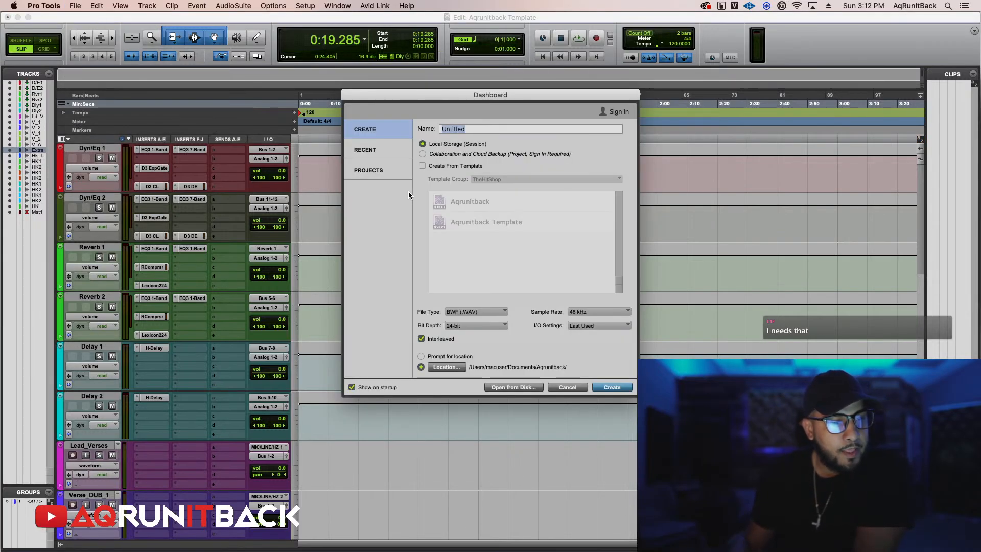
left_click(422, 166)
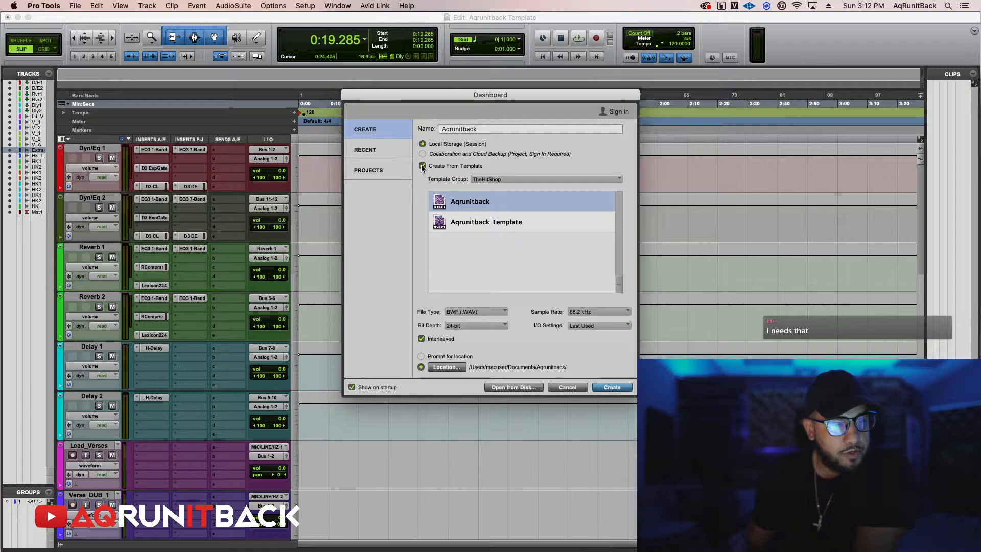
left_click(484, 222)
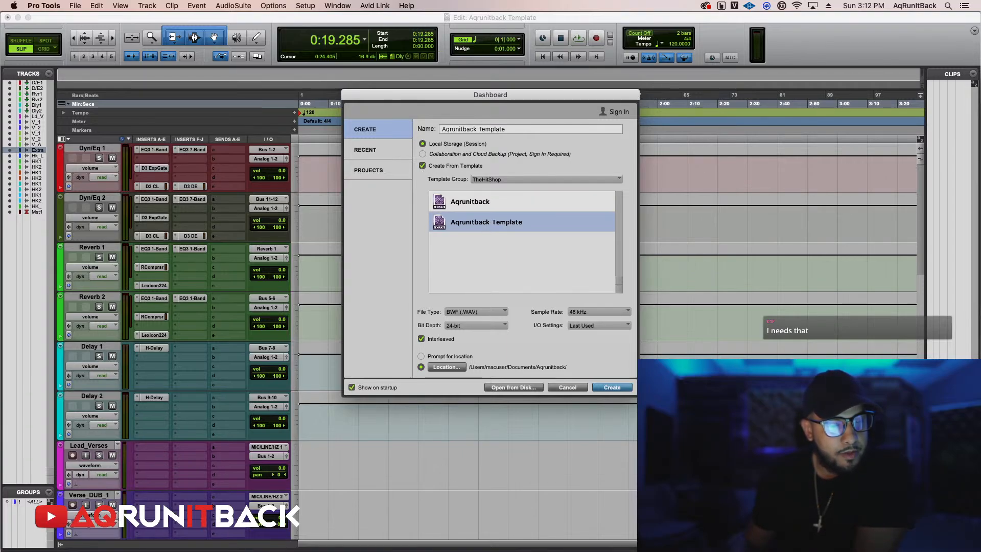
left_click(612, 390)
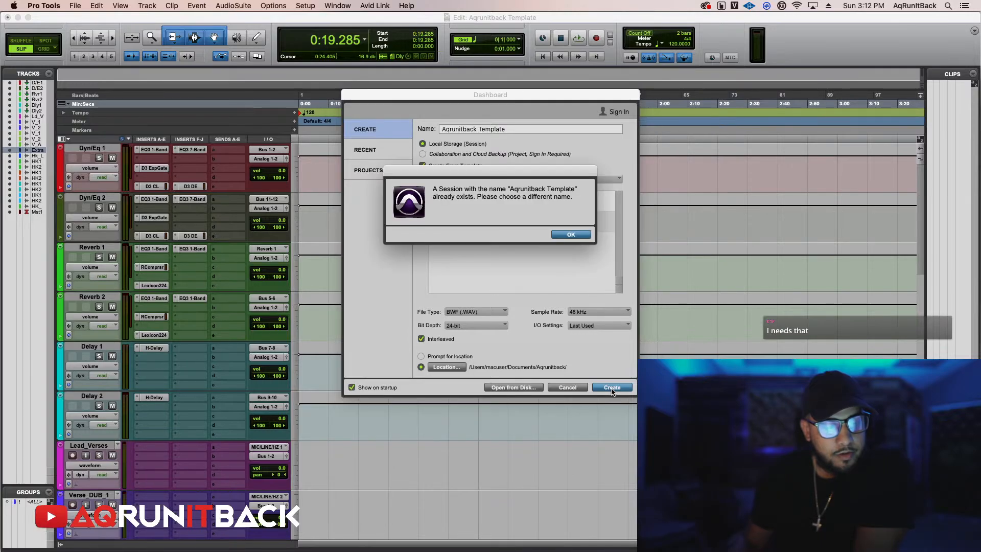
left_click(568, 234)
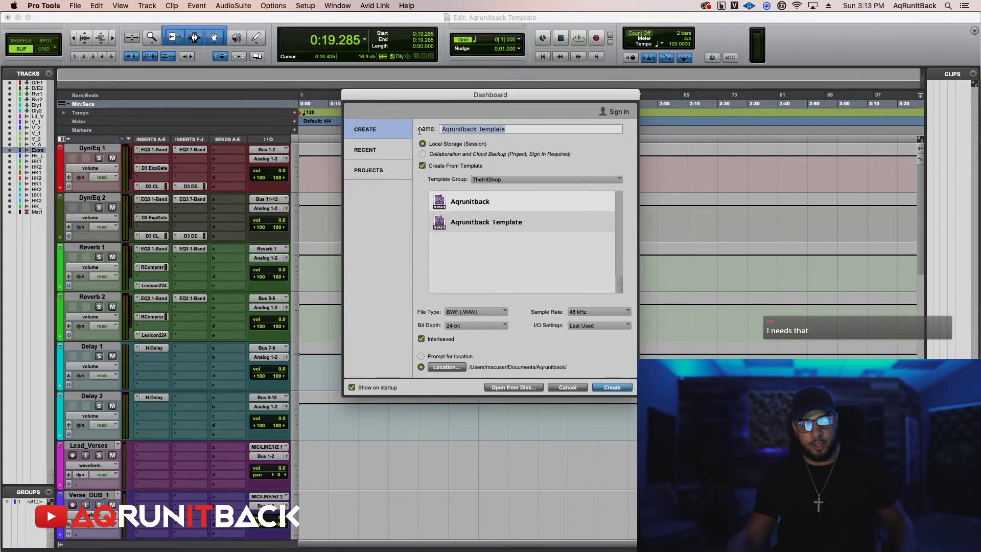
key("BackSpace")
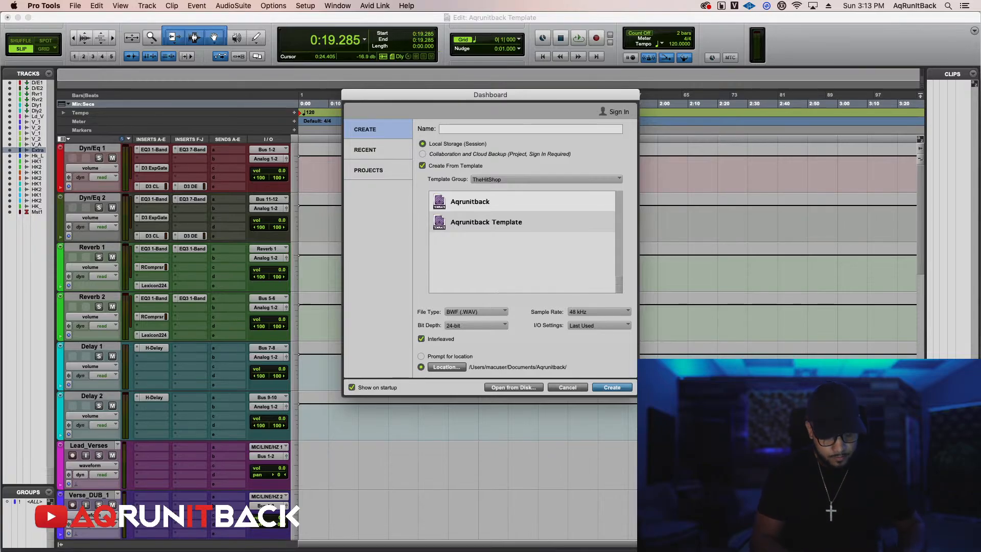
type("est")
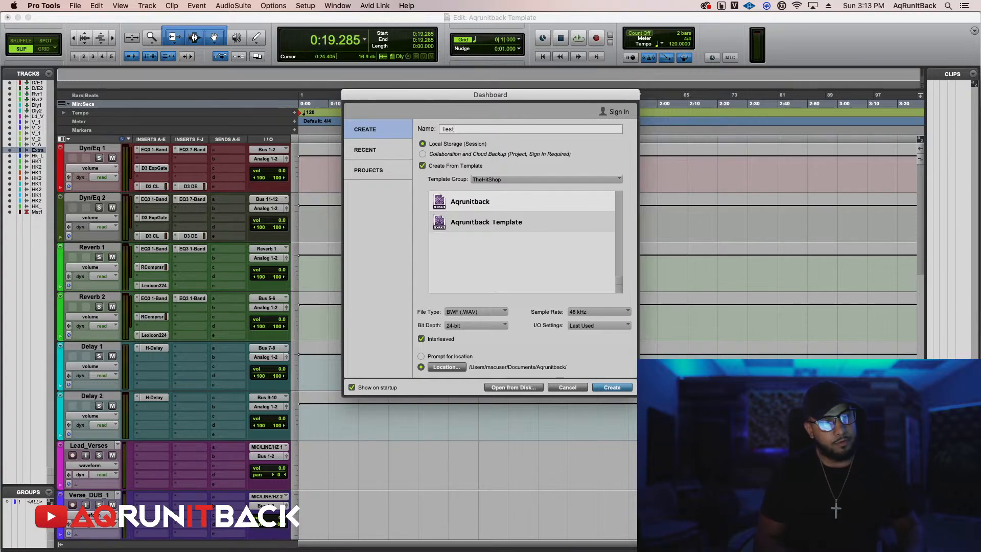
left_click(613, 388)
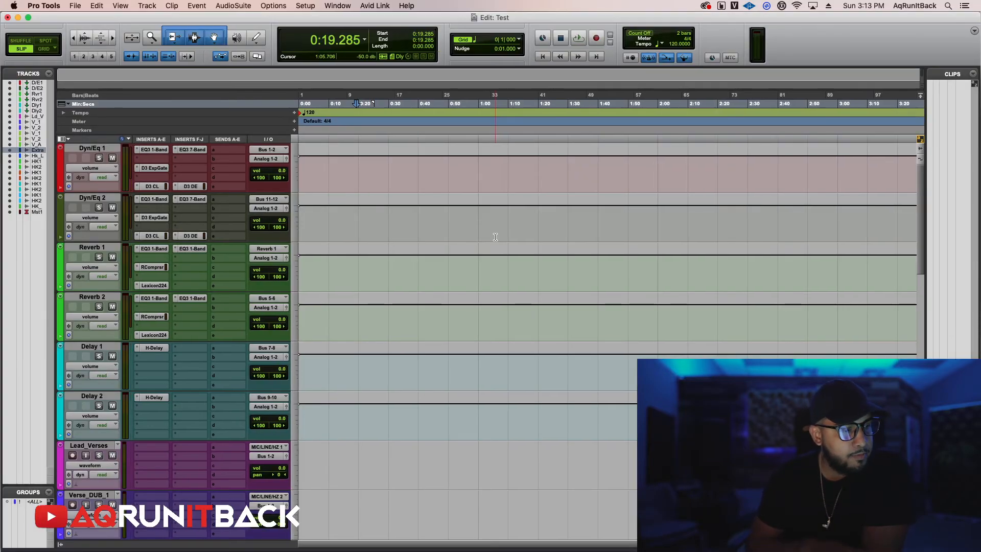
Review the Test session's tracks from Dyn/Eq 1 through the vocal and hook tracks, checking their inserts, sends and routing.
scroll(498, 214, "down", 8)
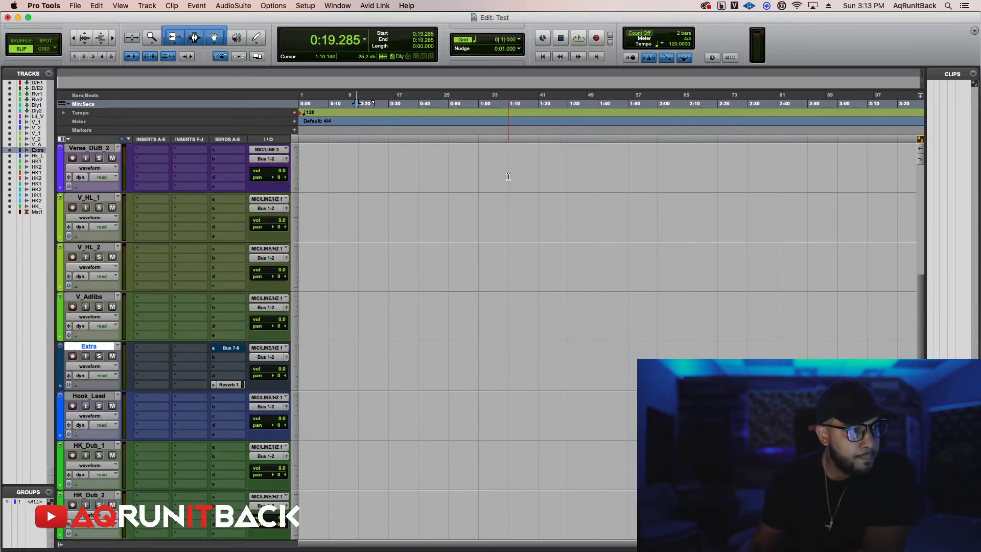
scroll(509, 176, "up", 8)
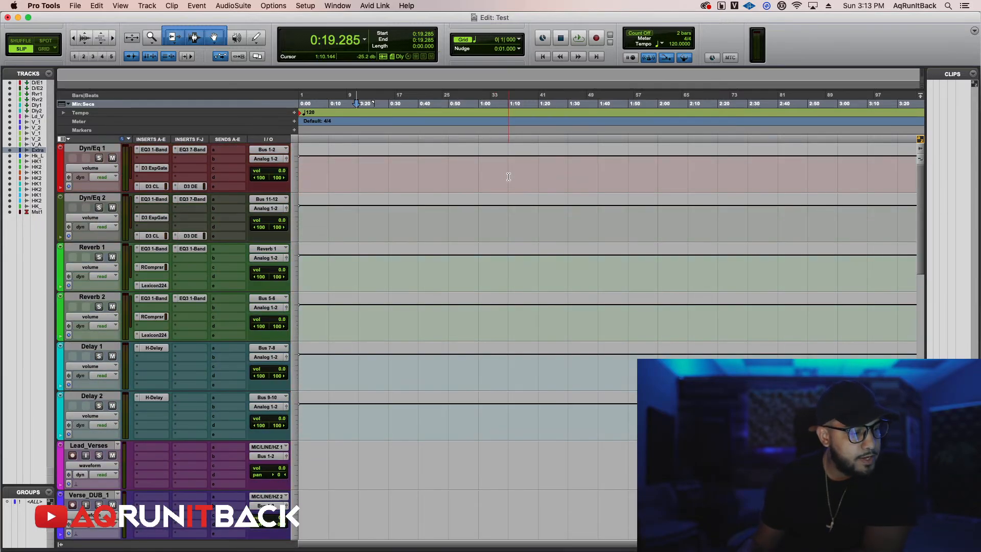
left_click(508, 177)
scroll(509, 177, "down", 1)
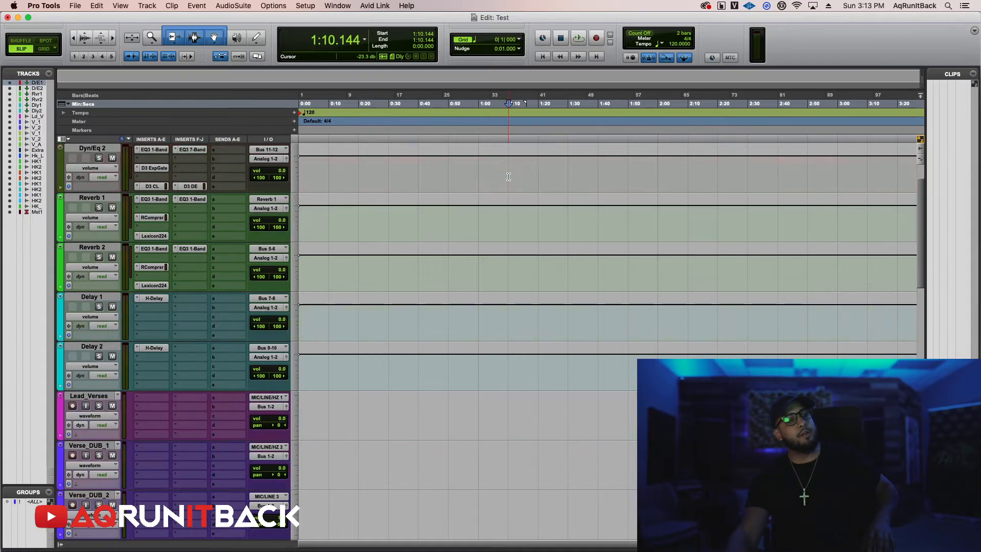
scroll(509, 176, "down", 2)
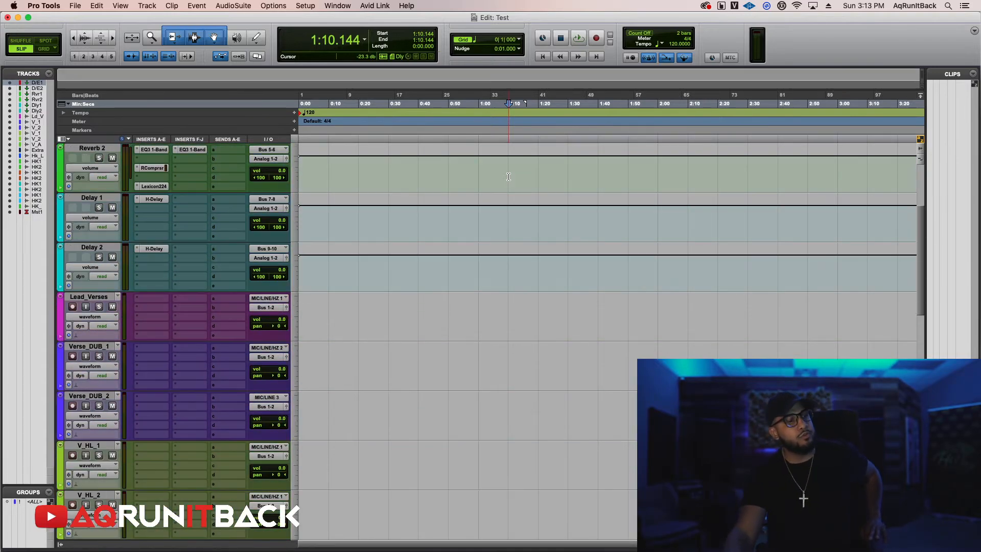
scroll(509, 176, "up", 3)
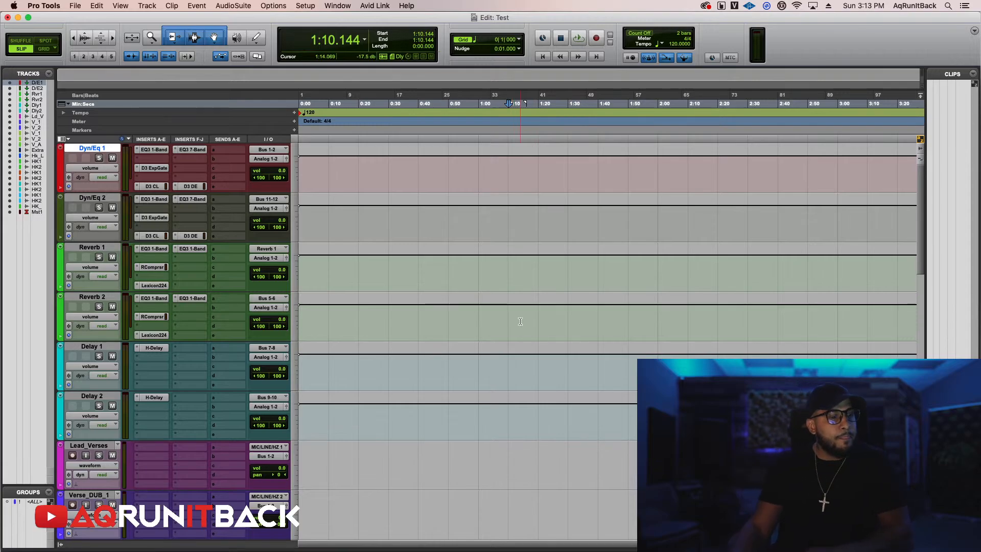
scroll(520, 320, "down", 5)
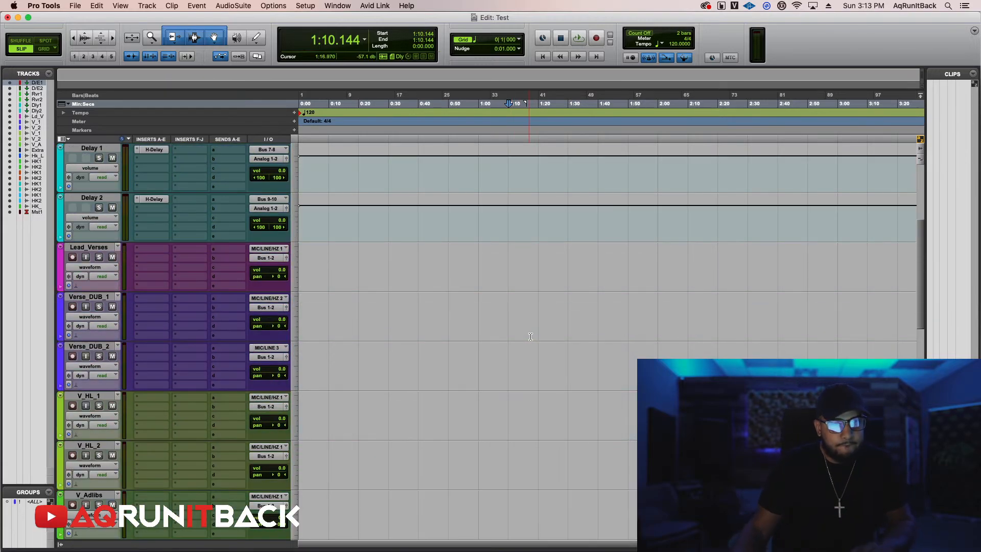
scroll(531, 337, "up", 5)
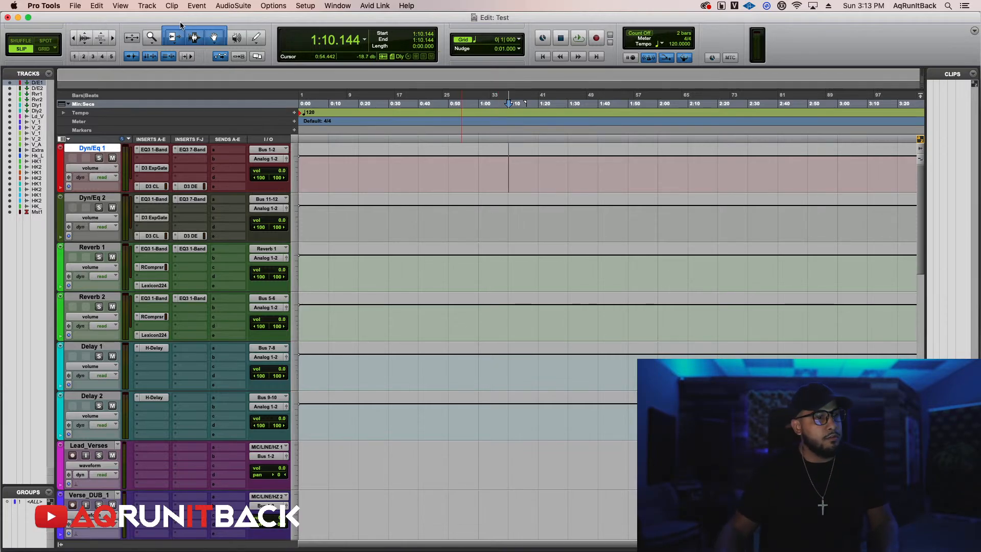
Quit Pro Tools, saving the changes to the Test session.
left_click(44, 5)
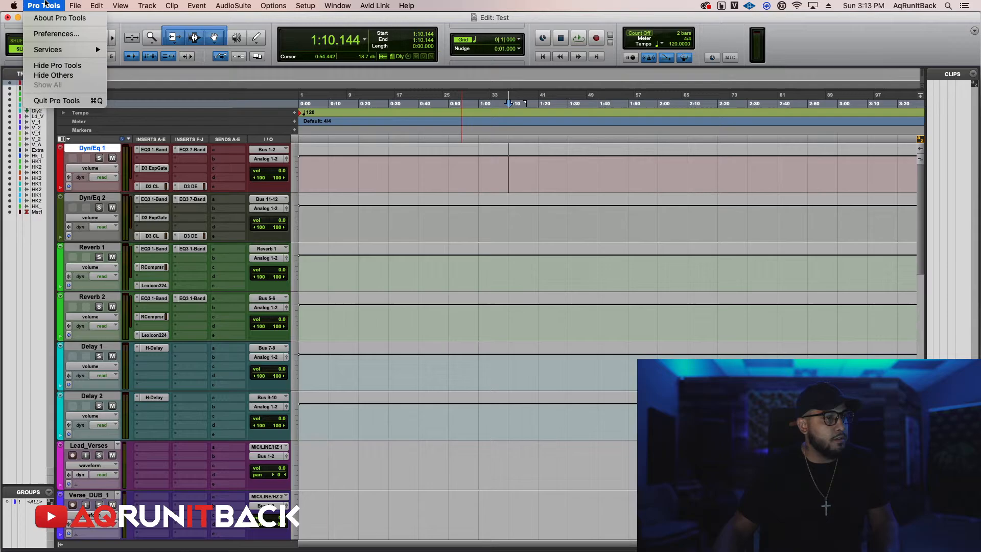
left_click(69, 105)
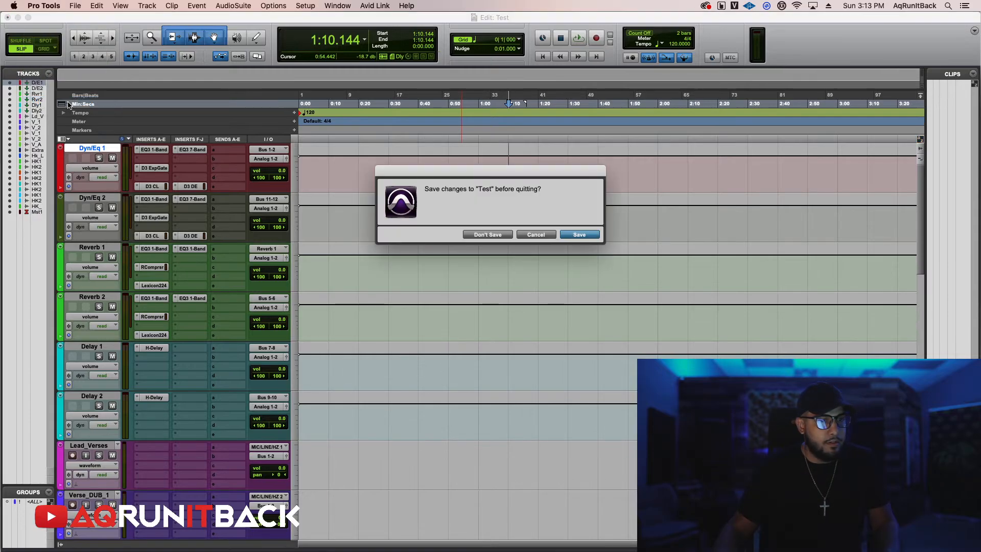
left_click(579, 235)
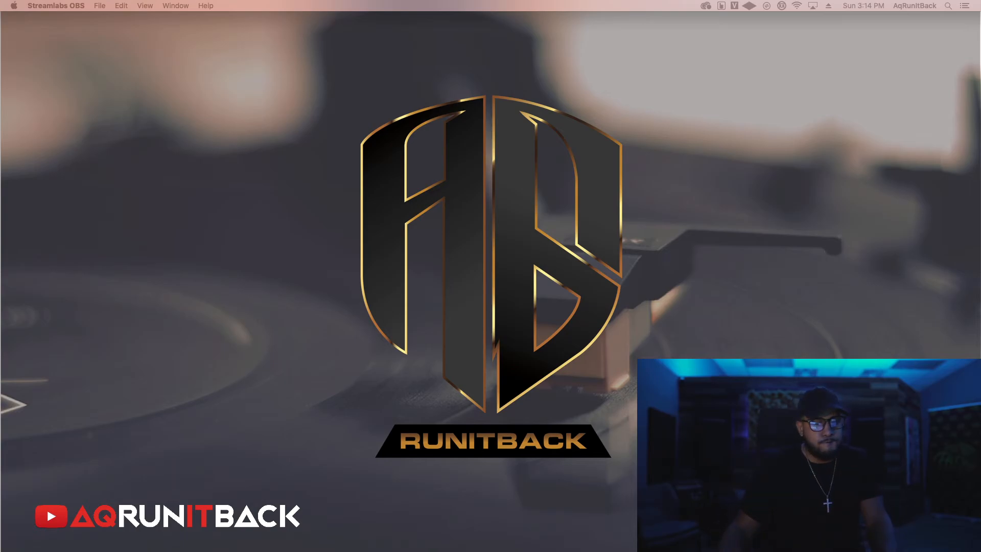
Switch to Finder, open Entre Tragos.ptx from its artist's folder under Documents > Sessions, and close the Finder window.
mouse_move(41, 540)
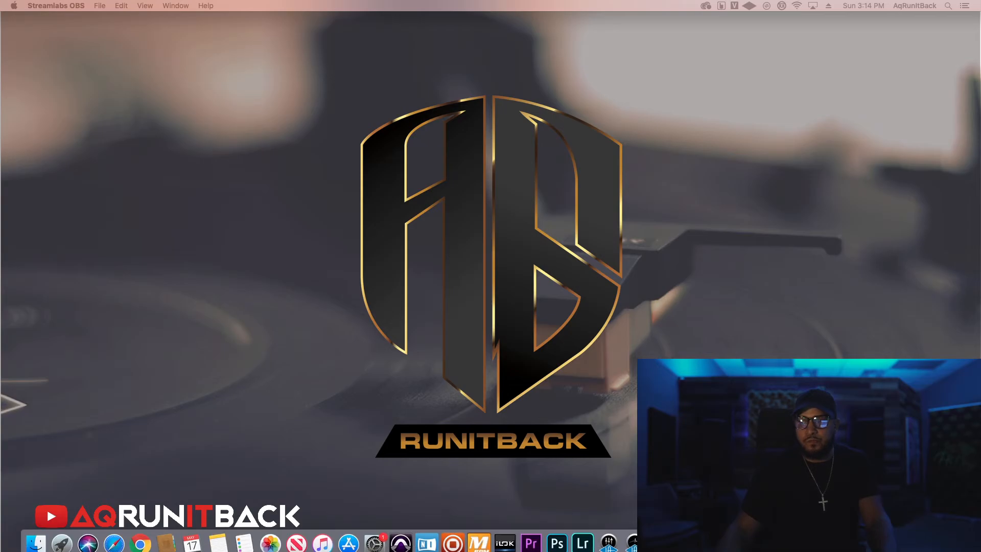
left_click(40, 540)
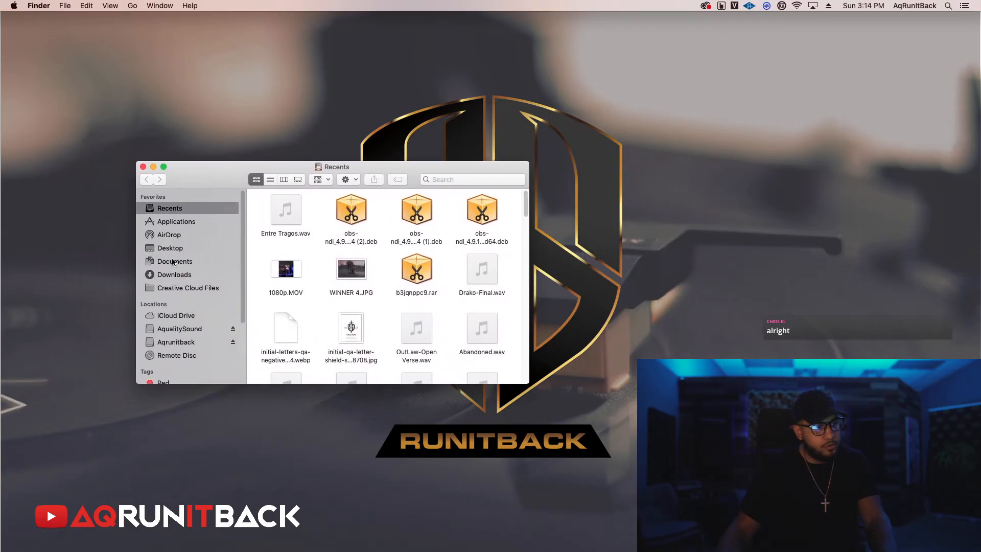
left_click(173, 262)
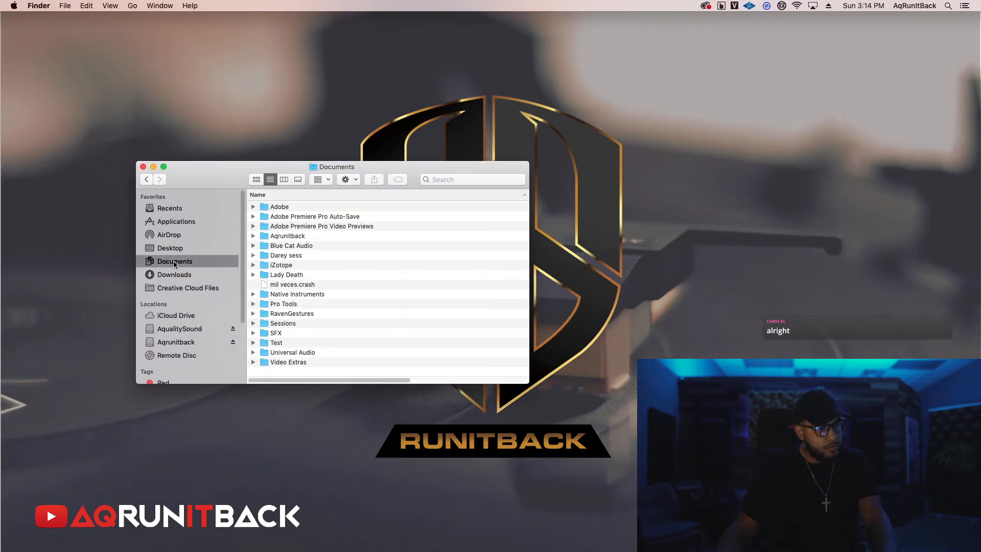
double_click(282, 323)
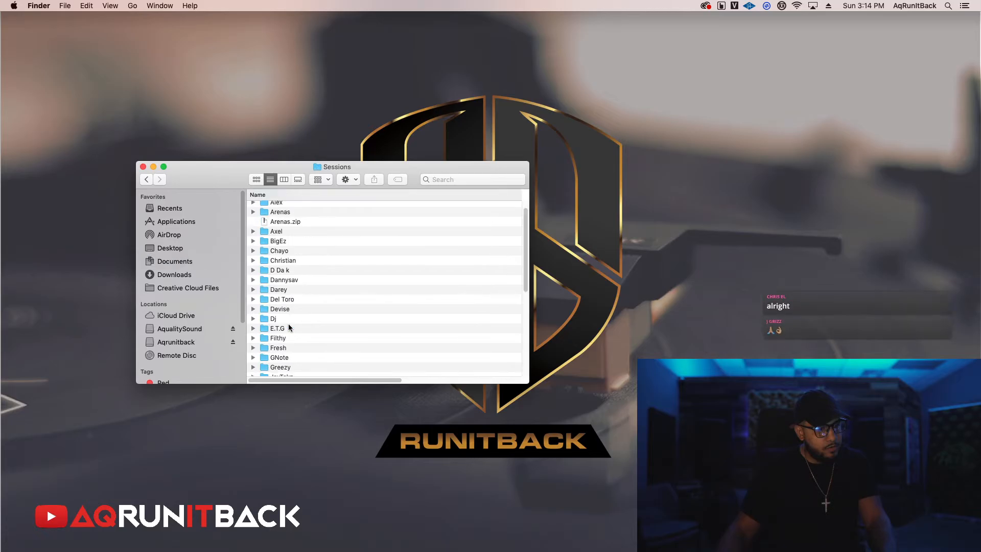
scroll(299, 300, "up", 2)
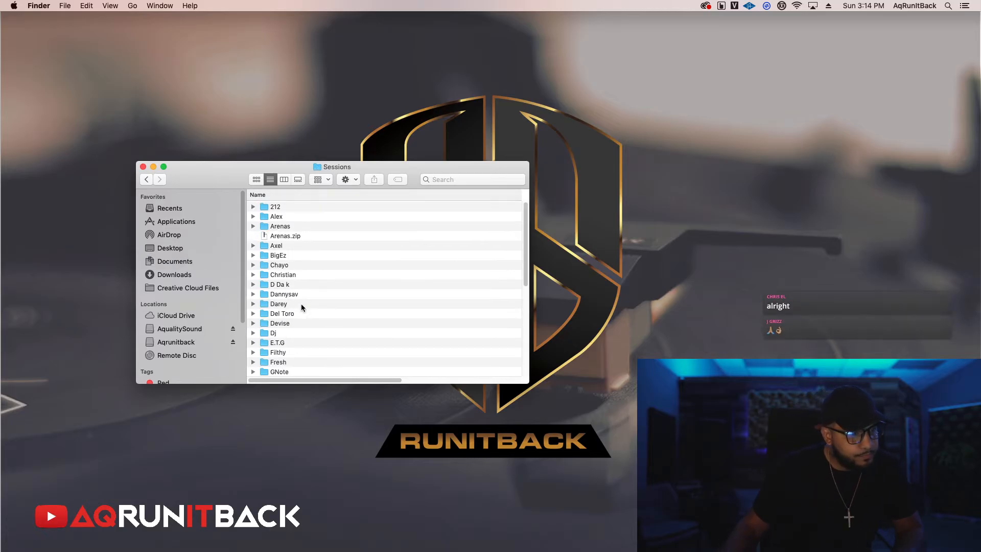
double_click(289, 247)
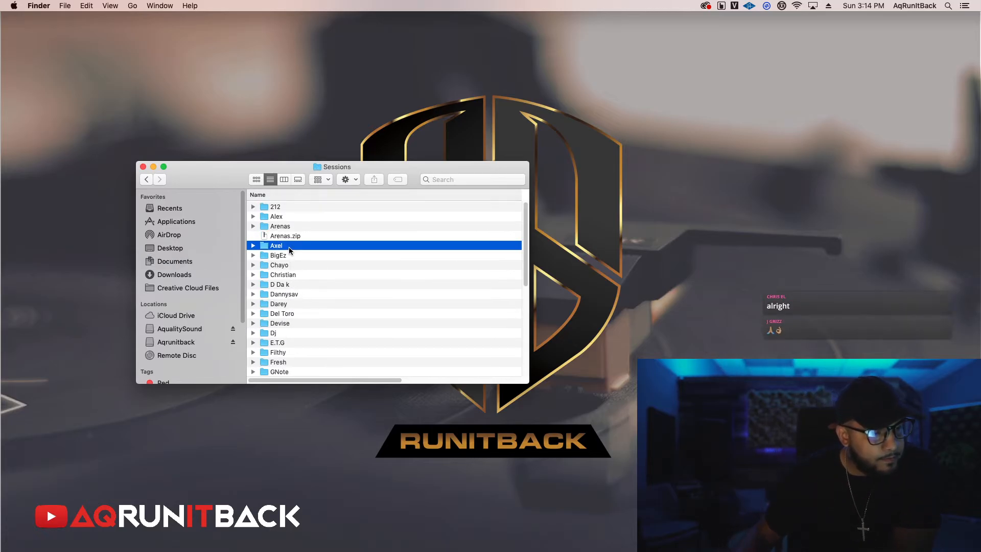
left_click(299, 207)
double_click(299, 208)
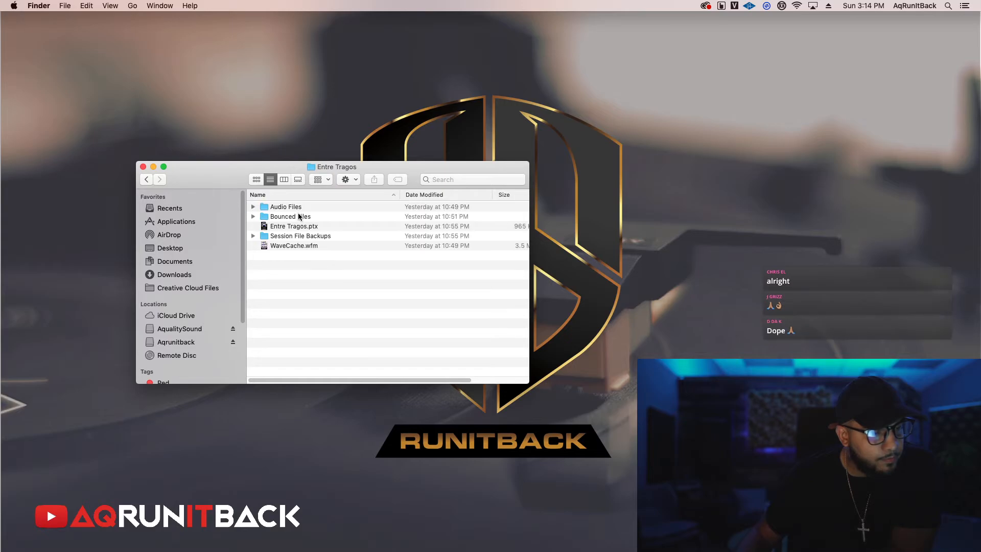
double_click(295, 226)
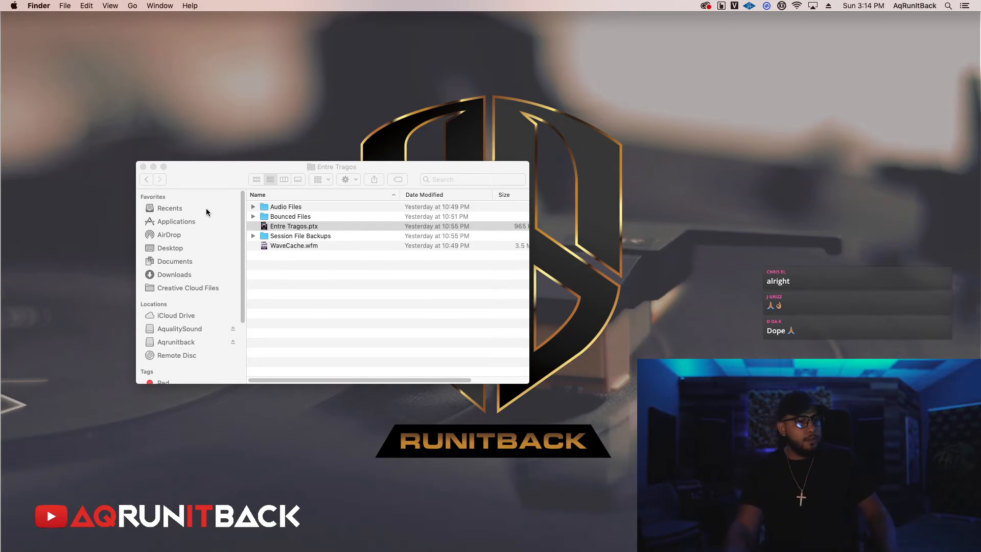
left_click(144, 167)
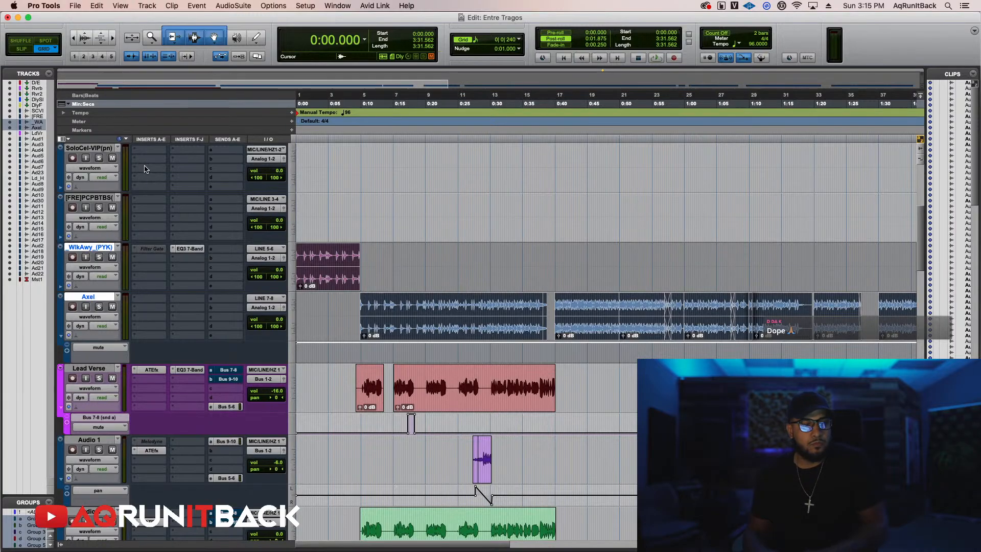
Play the Entre Tragos session from the beginning with the Lead Verse and audio tracks in view.
scroll(359, 254, "down", 10)
scroll(363, 250, "up", 5)
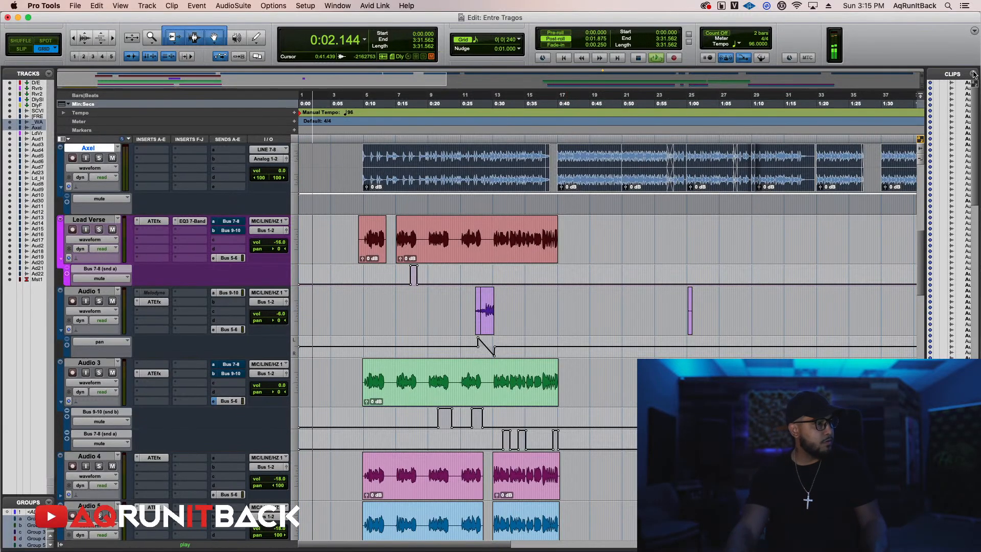
key("space")
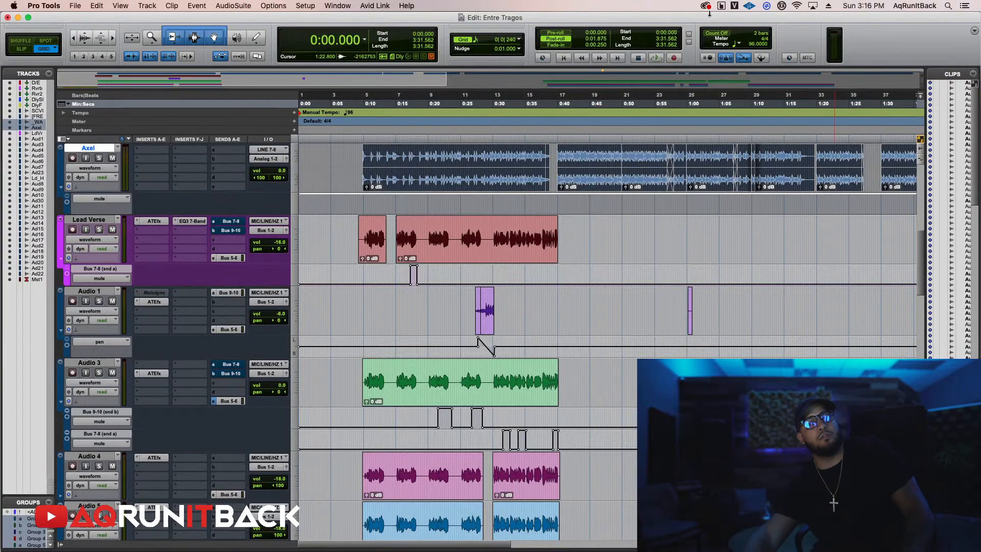
left_click(564, 61)
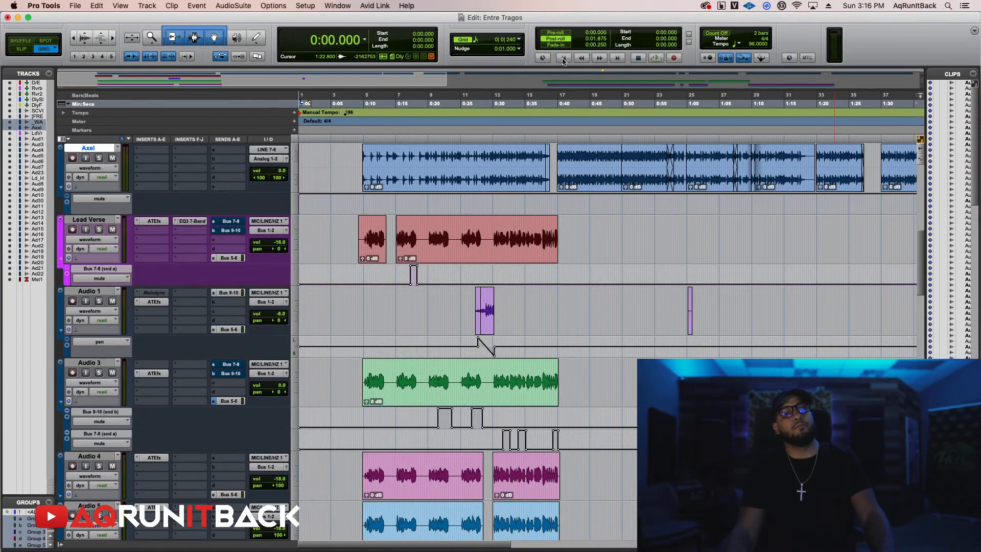
key("space")
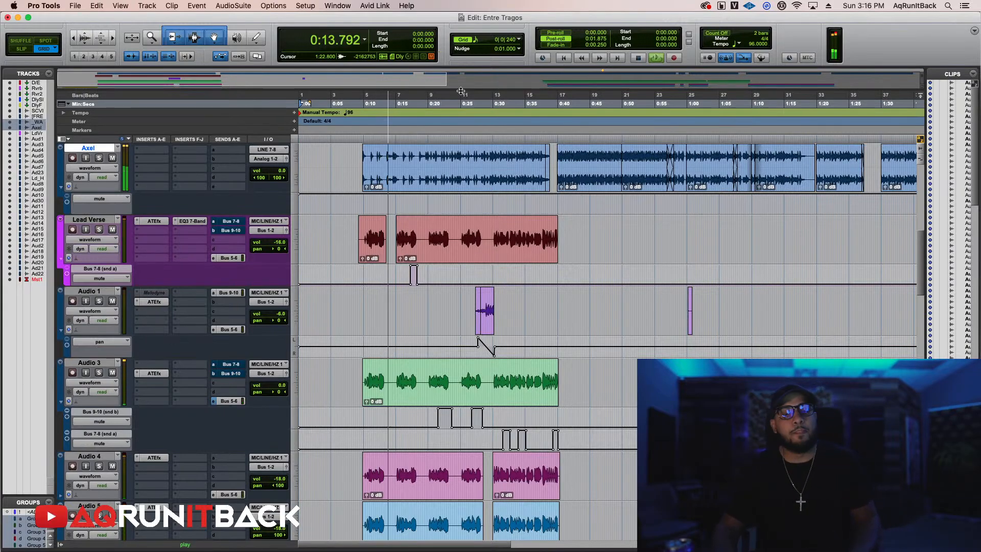
Inspect the ReVibe II settings on the Reverb 2 track during playback and close the plug-in window.
scroll(217, 274, "up", 10)
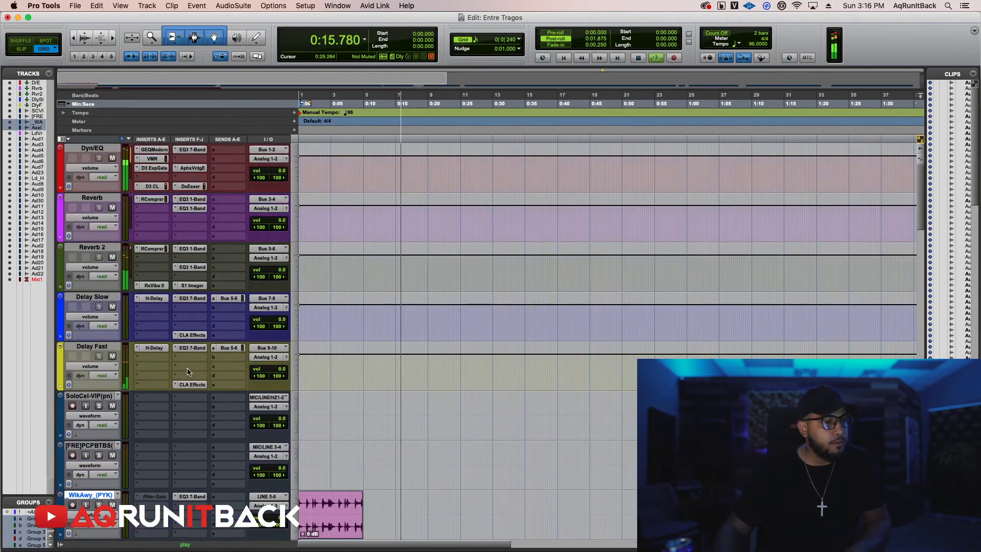
left_click(164, 285)
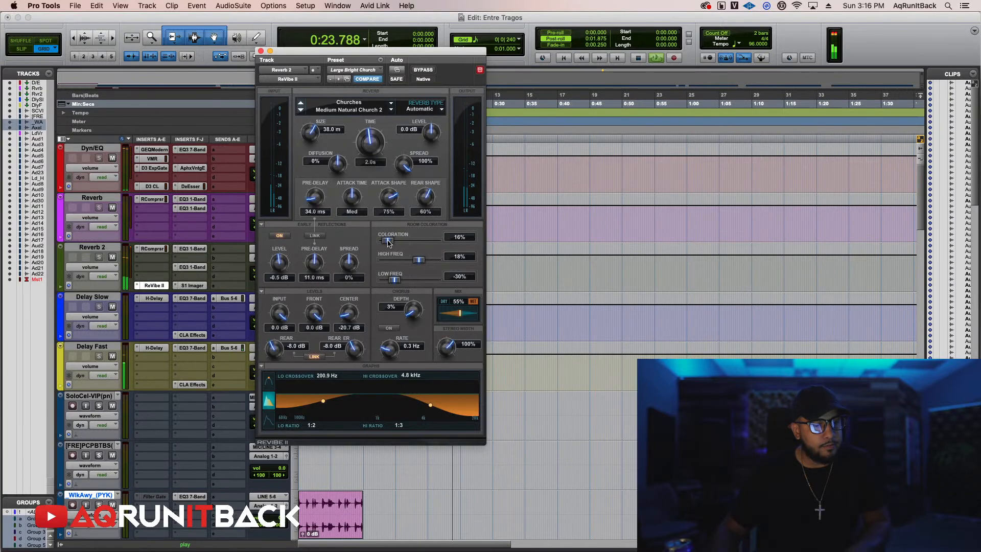
left_click(261, 51)
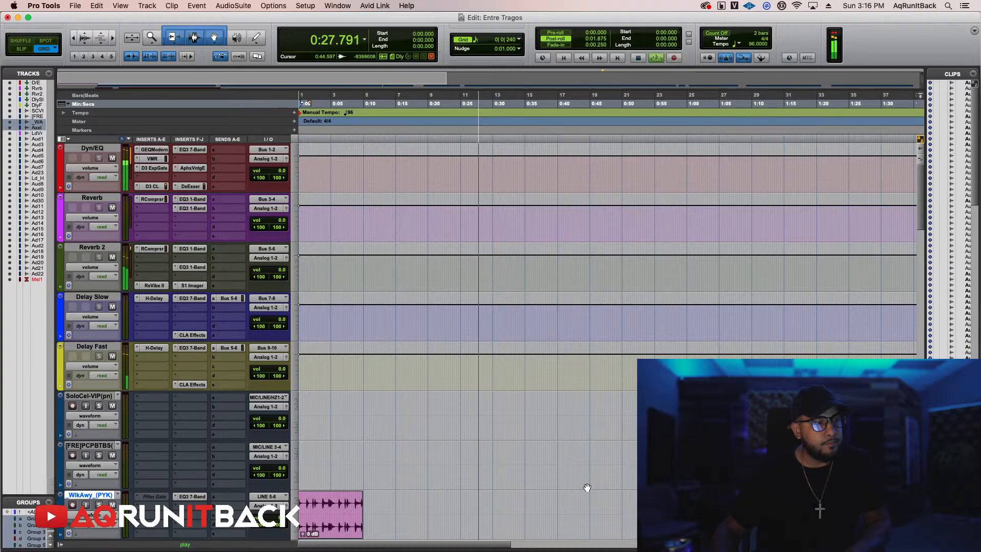
Examine the tracks from Lead Verse to Audio 10 during playback, including the Bus 9-10 send on Audio 7, and close the send window.
scroll(577, 468, "down", 15)
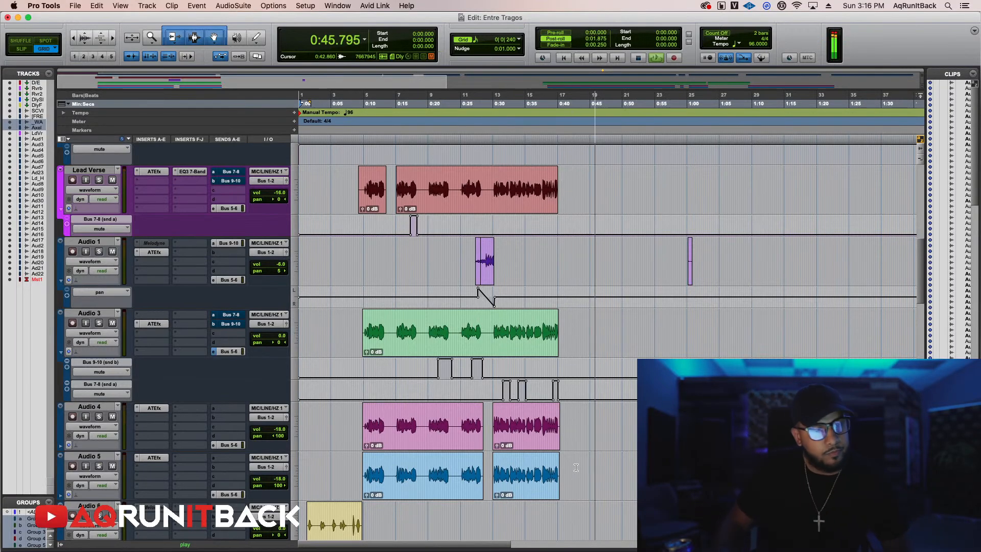
scroll(575, 463, "right", 2)
scroll(574, 459, "down", 5)
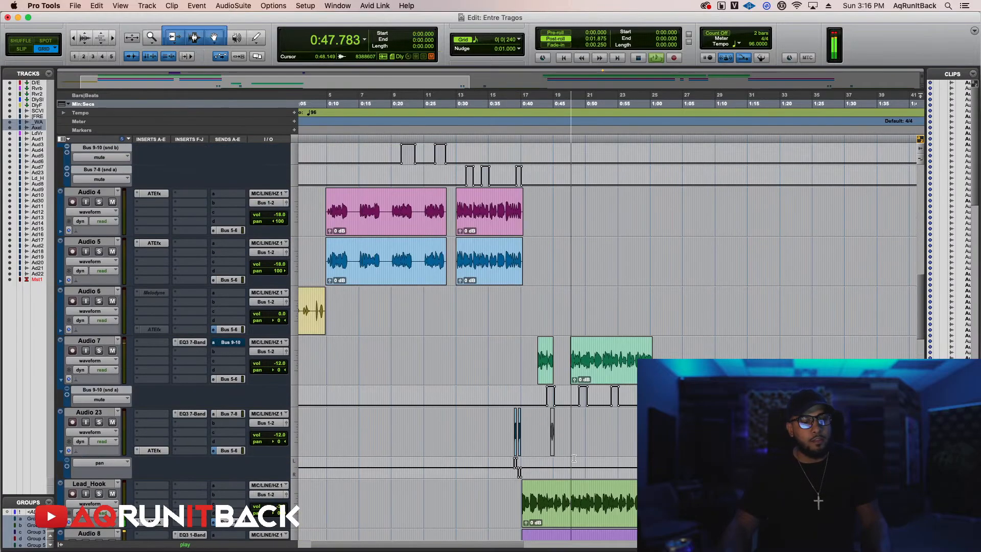
scroll(574, 459, "down", 2)
scroll(574, 459, "down", 3)
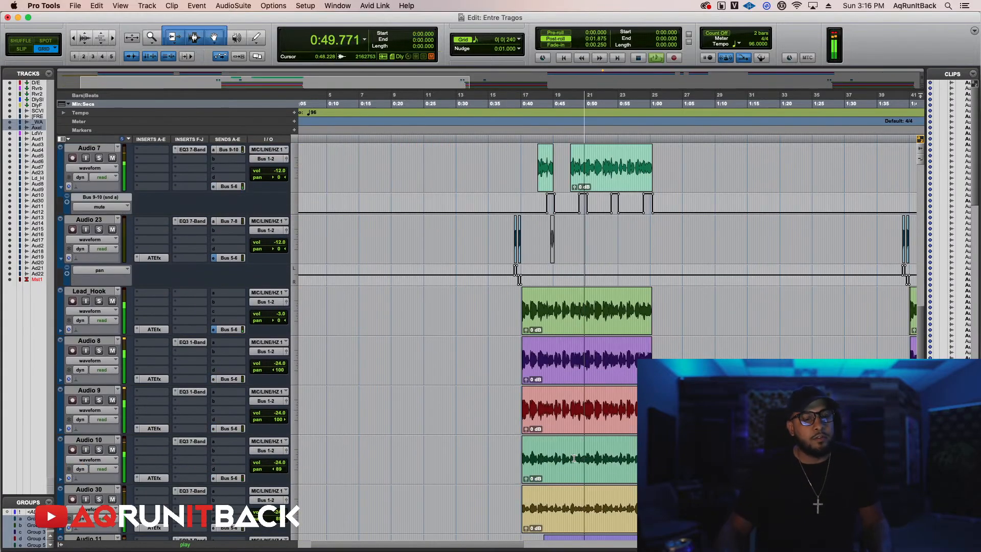
scroll(575, 460, "up", 4)
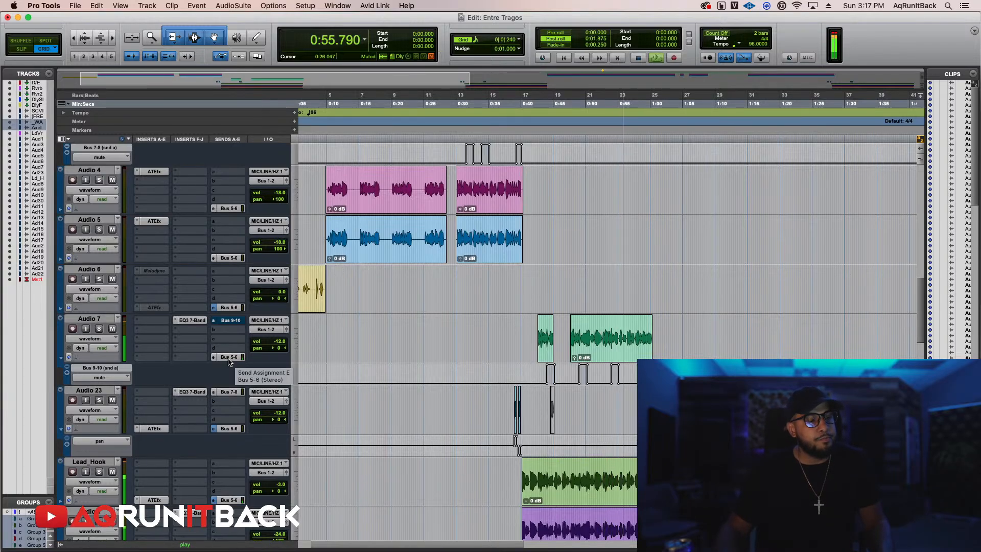
left_click(233, 322)
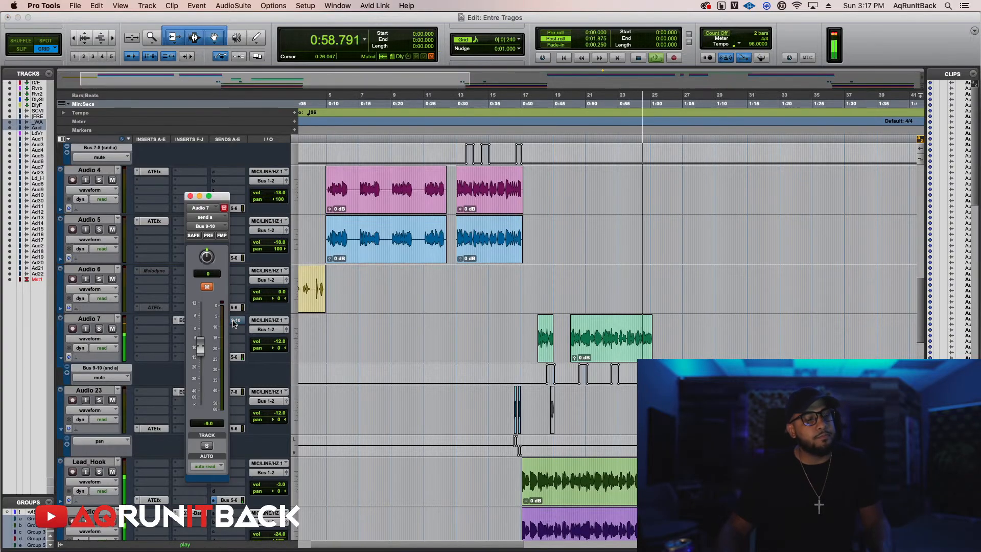
left_click(190, 196)
Examine the clips, inserts and sends on the tracks from Audio 10 down to Master 1 while the session plays.
scroll(549, 443, "down", 10)
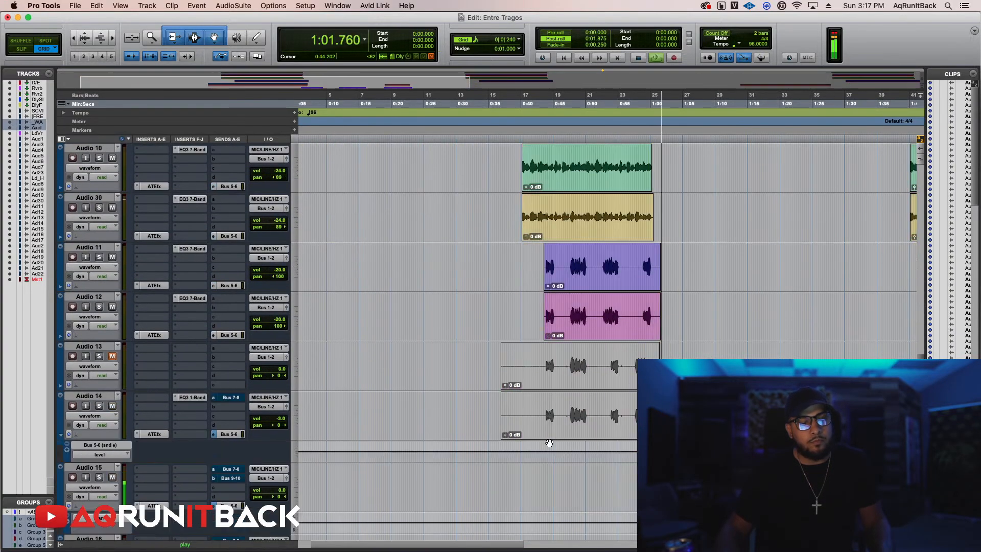
scroll(549, 443, "down", 3)
scroll(509, 545, "right", 10)
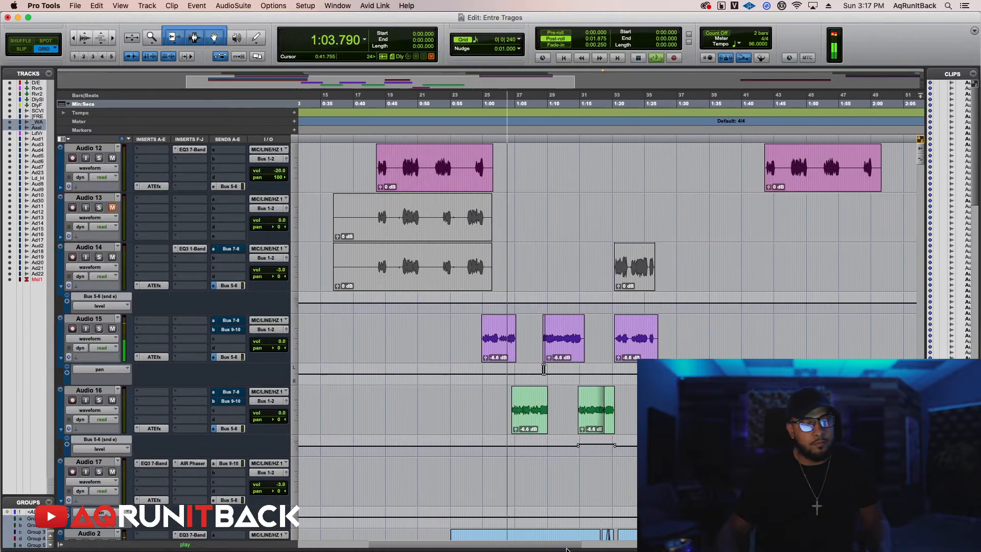
scroll(542, 358, "down", 3)
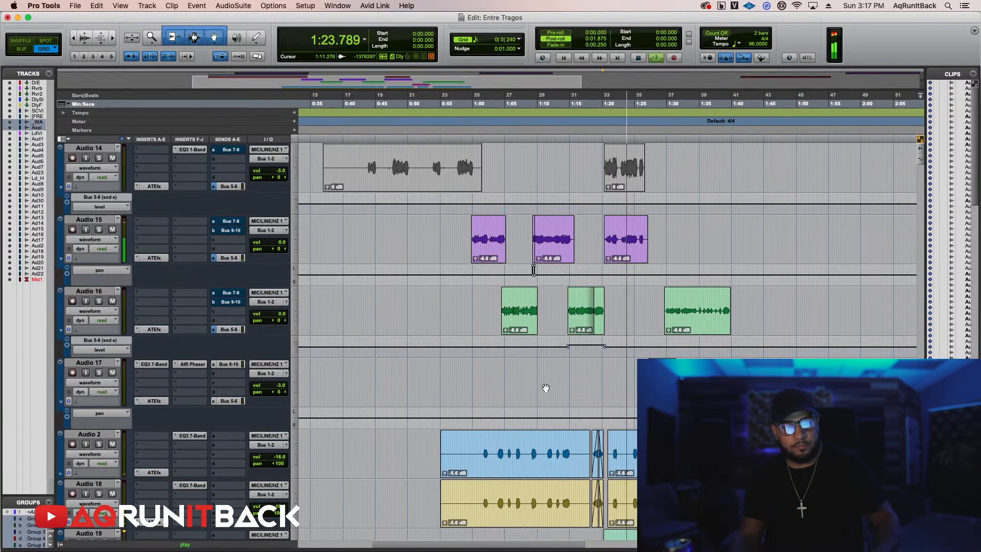
scroll(541, 443, "down", 10)
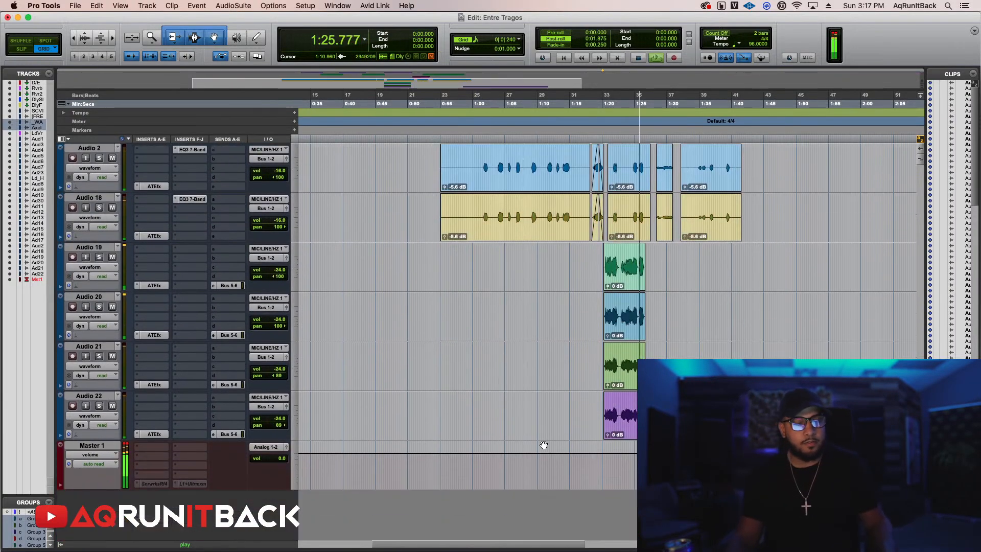
scroll(543, 443, "up", 10)
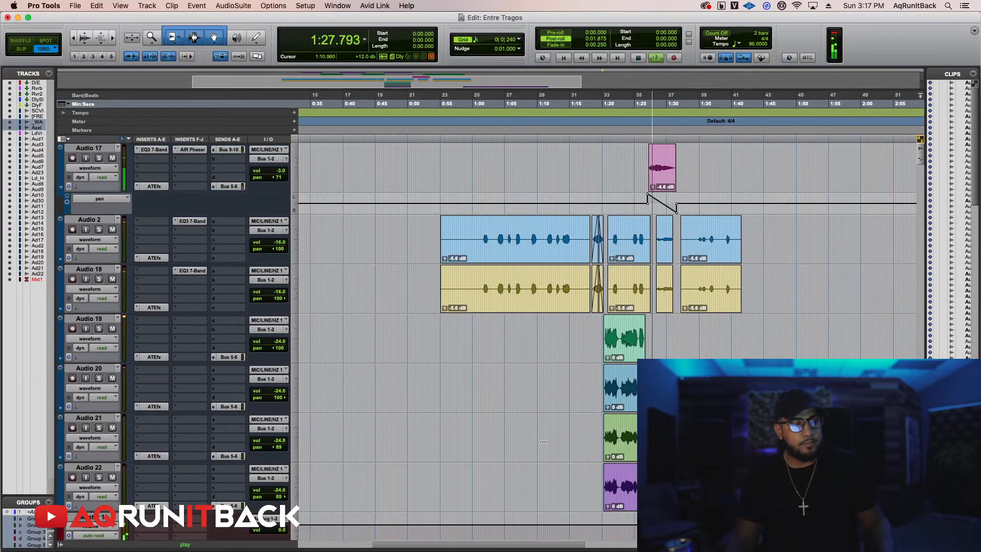
scroll(543, 443, "up", 5)
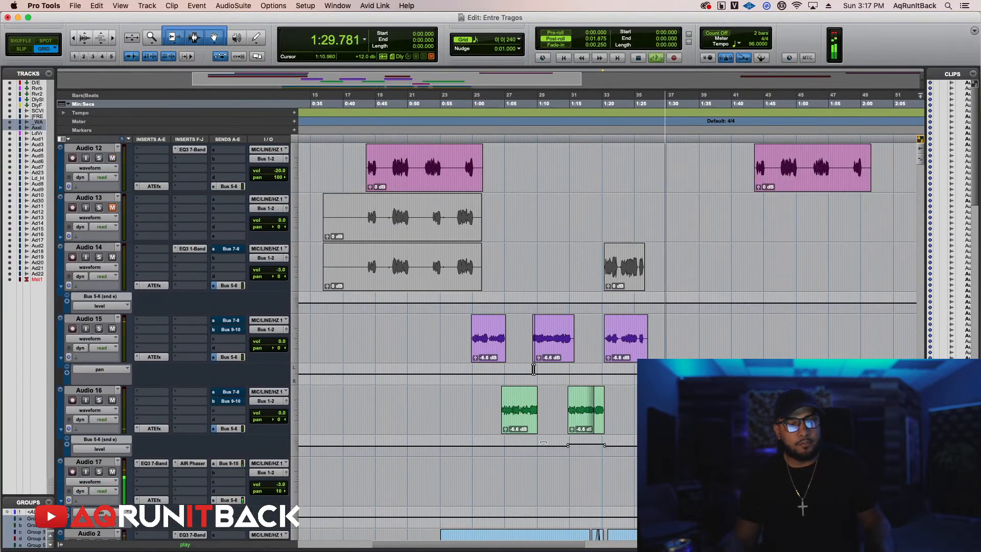
Follow the second hook during playback, examining the Lead_Hook and backing vocal tracks along with the reverb and delay tracks.
scroll(520, 545, "right", 5)
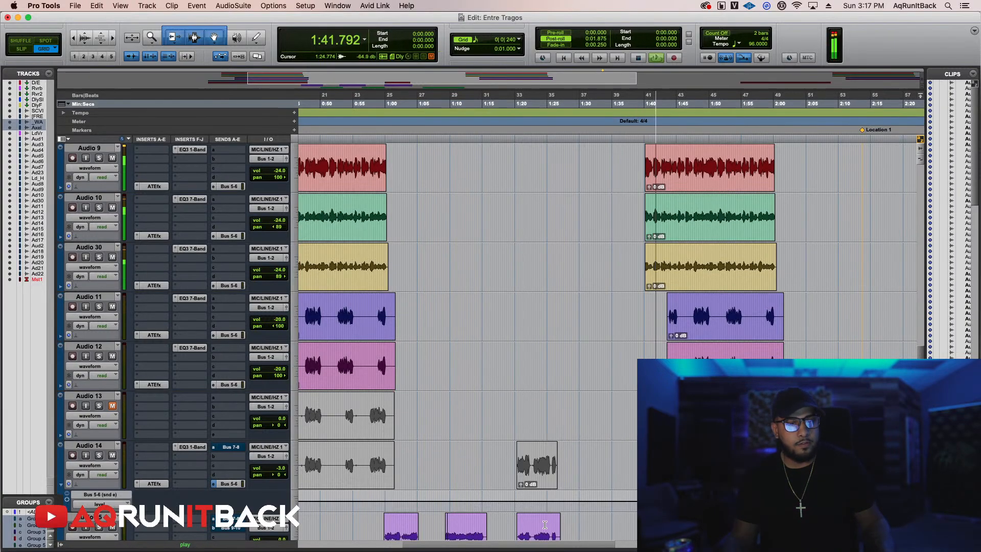
scroll(589, 439, "up", 5)
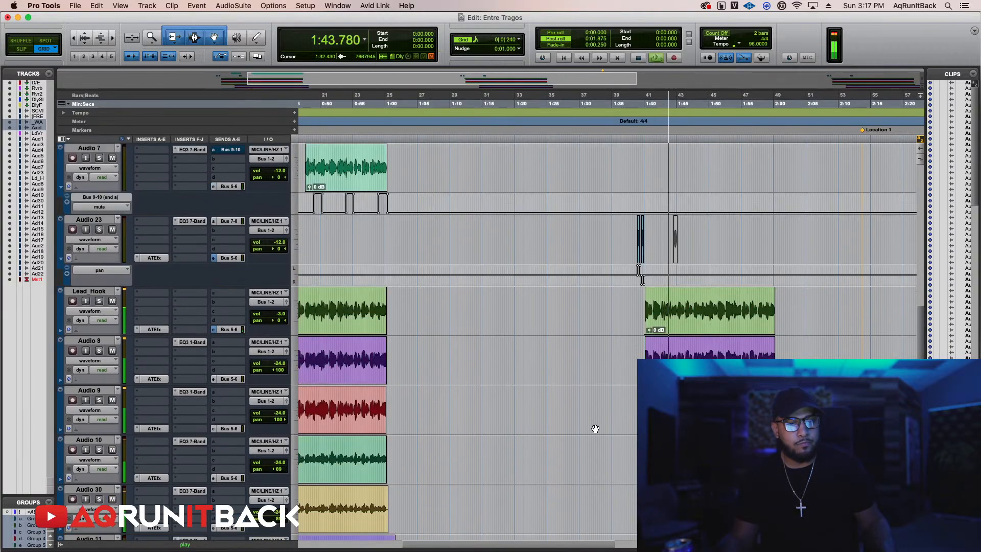
scroll(595, 428, "down", 2)
scroll(595, 428, "up", 10)
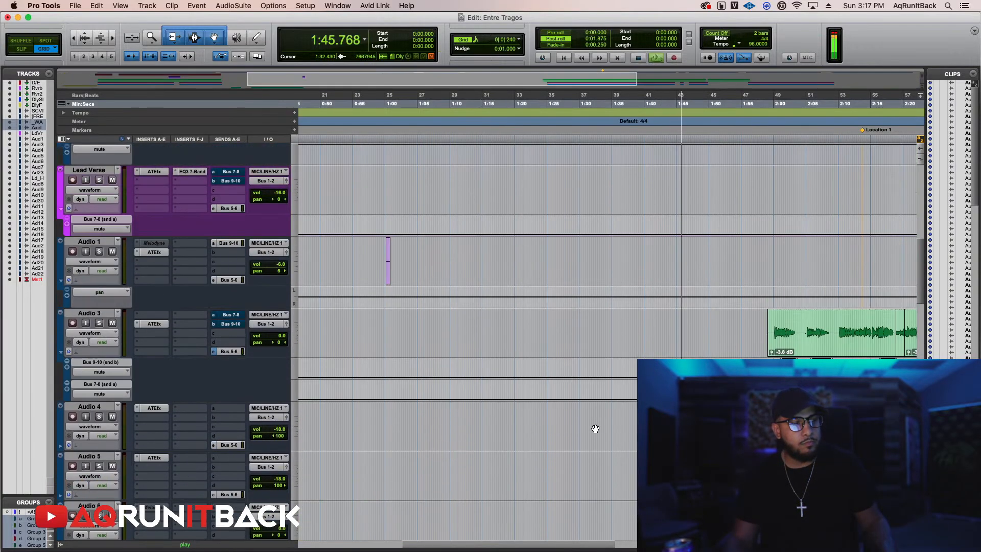
scroll(596, 428, "up", 9)
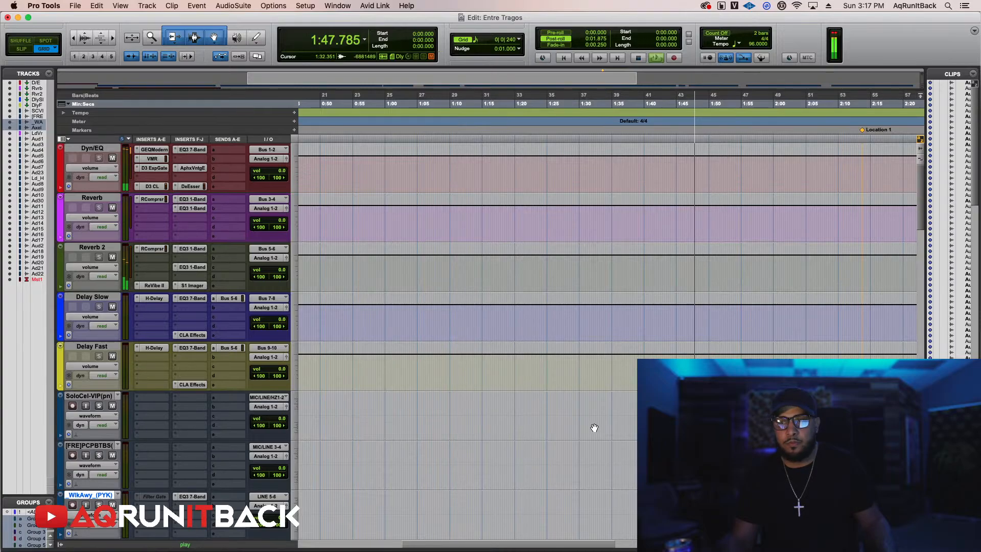
scroll(596, 428, "down", 12)
scroll(588, 415, "down", 10)
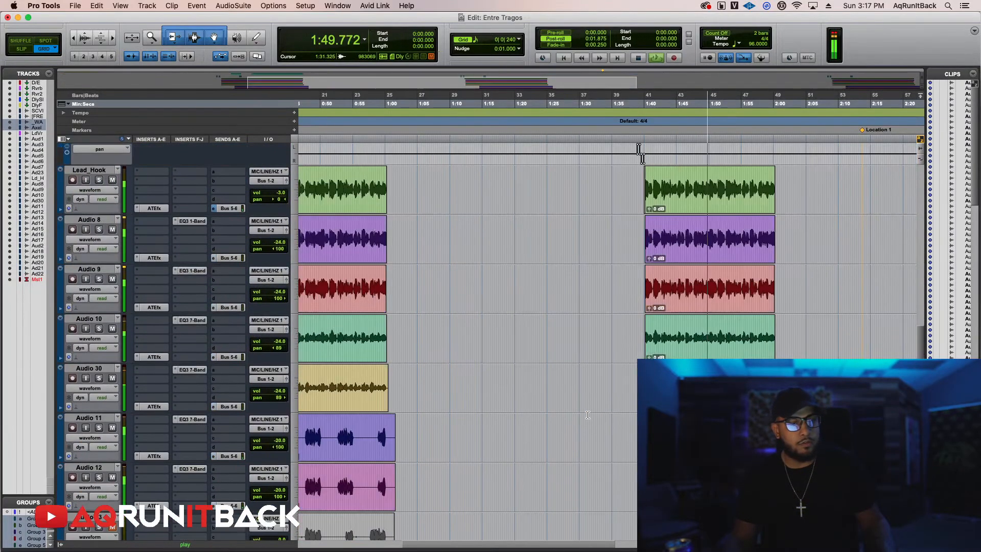
scroll(588, 415, "up", 7)
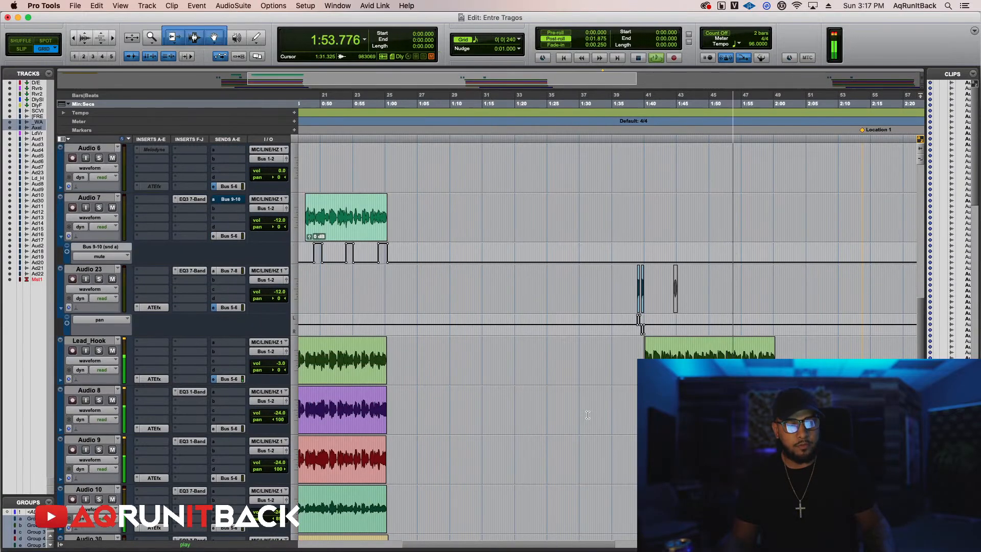
scroll(588, 415, "down", 5)
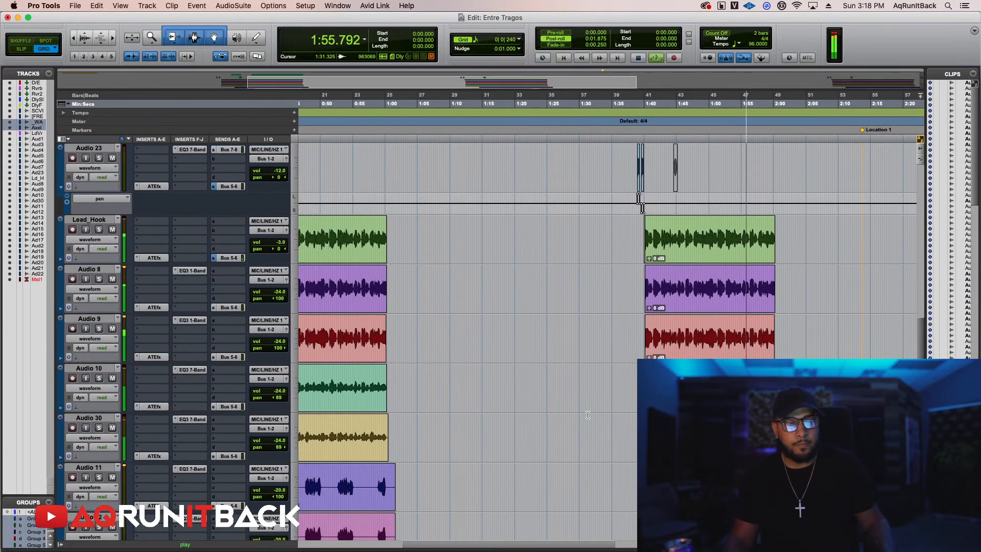
scroll(588, 415, "up", 5)
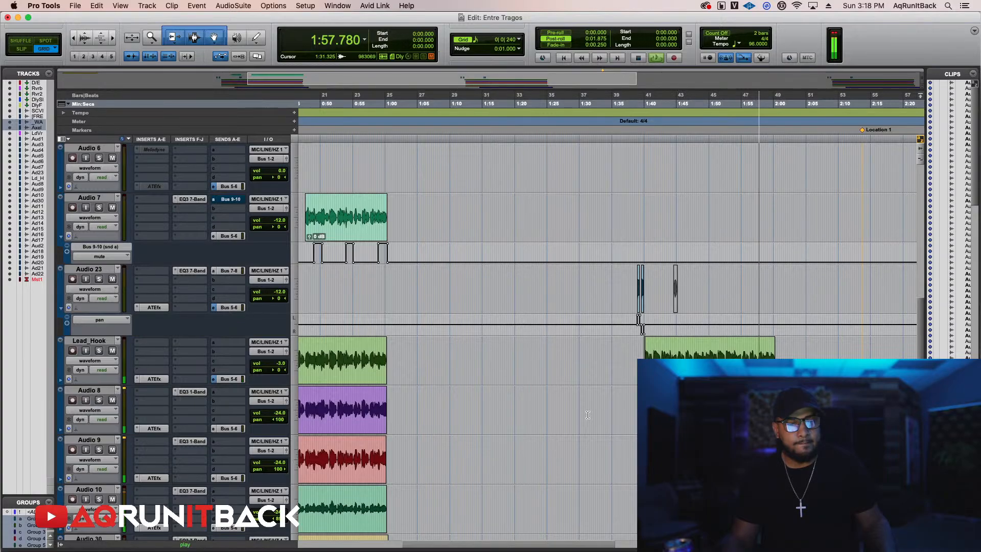
scroll(587, 415, "down", 7)
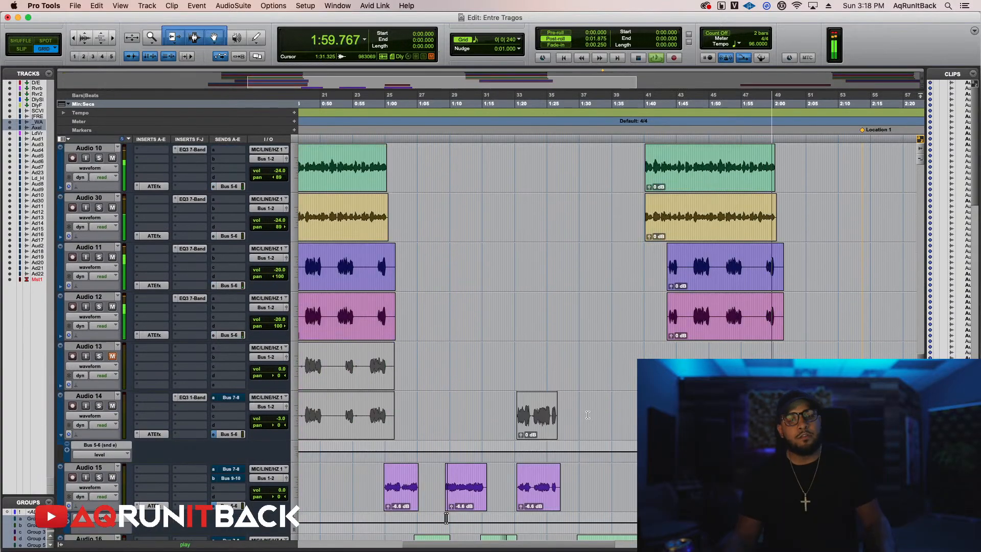
Stop playback and save the Entre Tragos session.
key("space")
key("super+s")
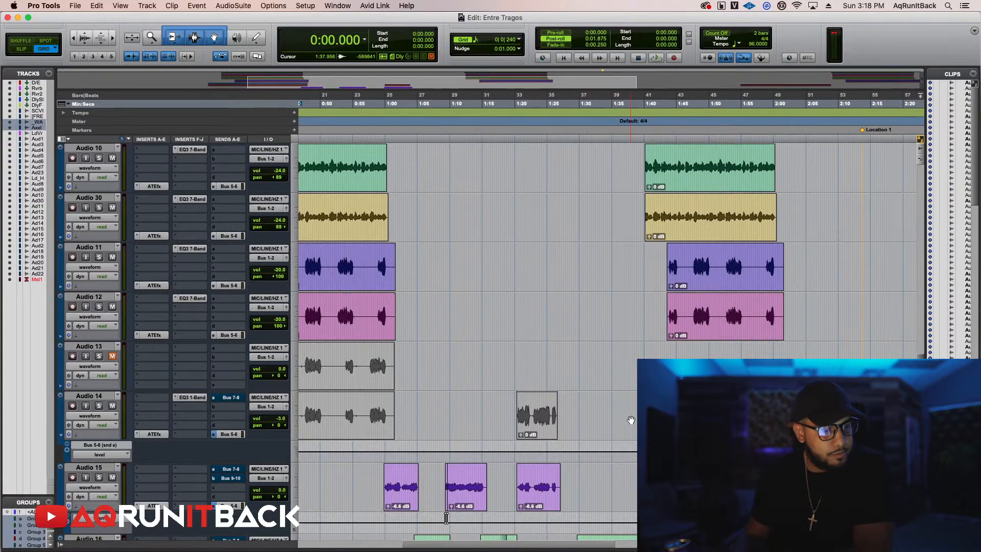
Look through the session's vocal tracks down to Master 1 once more and quit Pro Tools.
scroll(631, 420, "down", 15)
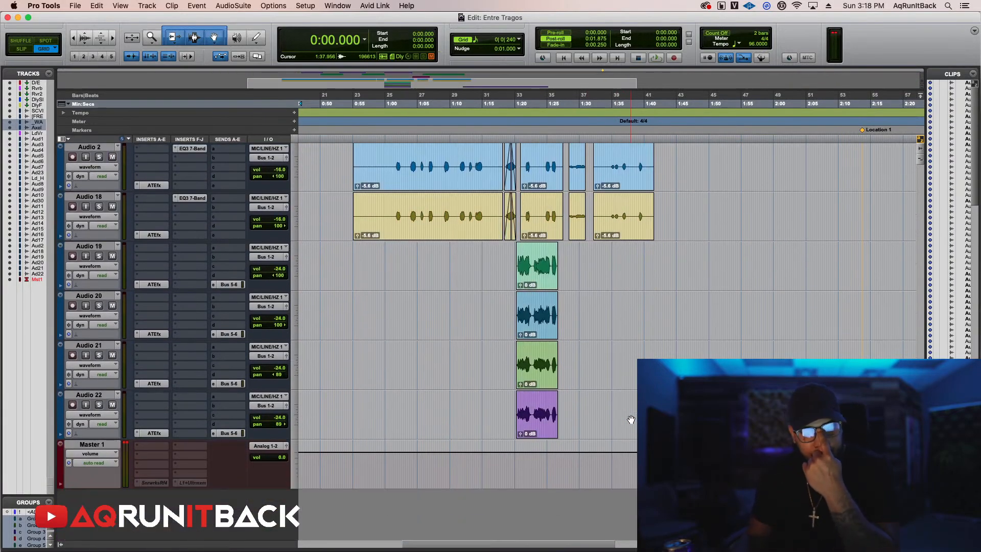
scroll(631, 419, "up", 20)
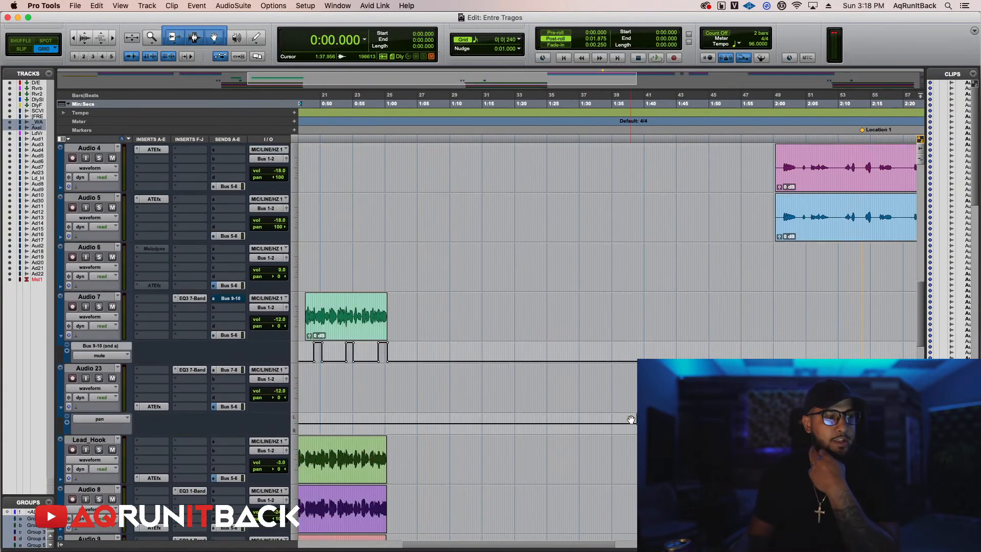
scroll(631, 420, "up", 10)
scroll(632, 420, "down", 20)
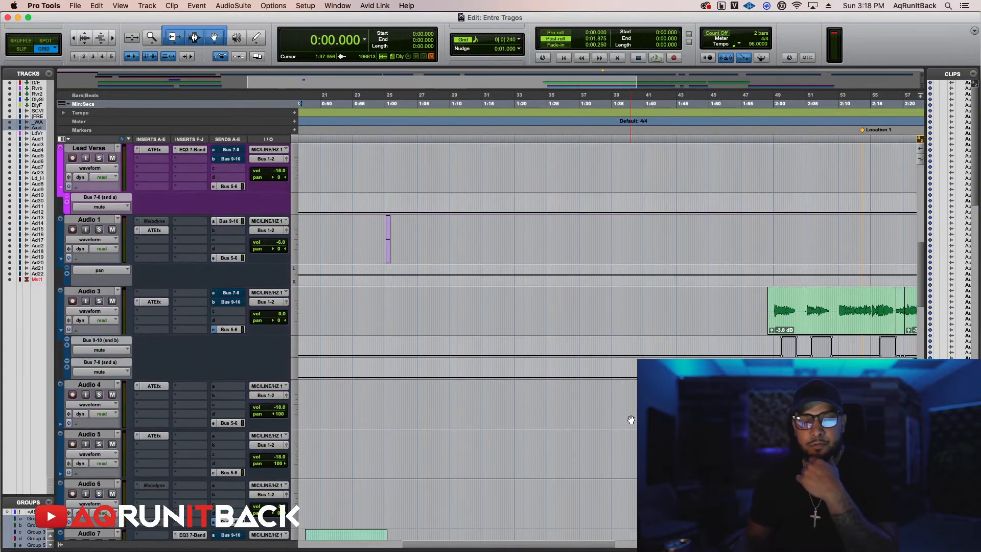
scroll(631, 420, "down", 3)
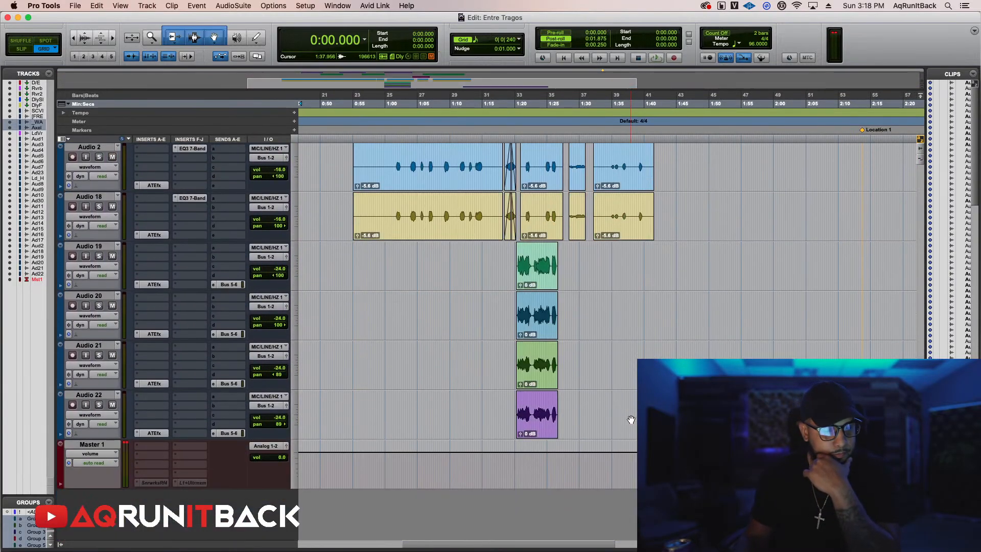
left_click(43, 6)
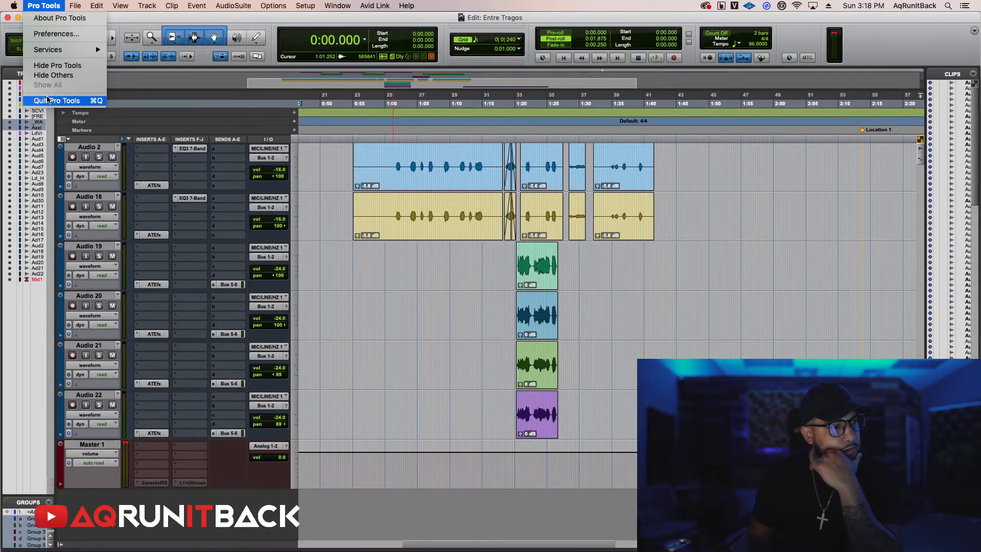
left_click(72, 100)
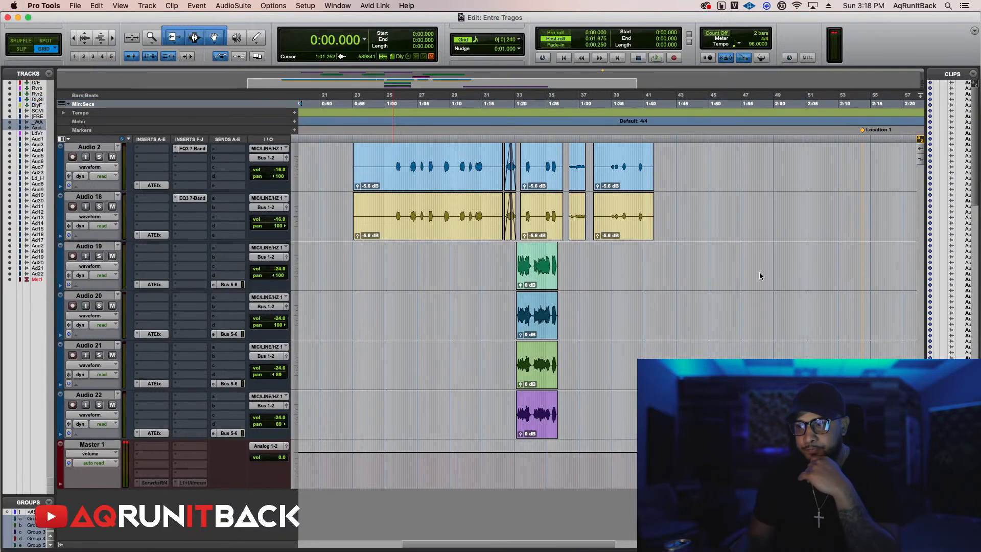